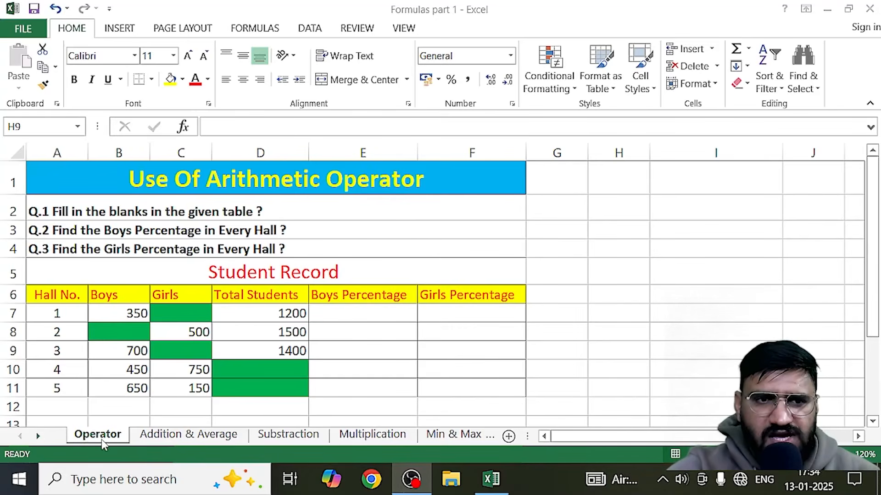
Look through the practice worksheets from Addition & Average to COUNT & COUNTA.
{"action": "left_click", "coordinate": [178, 436]}
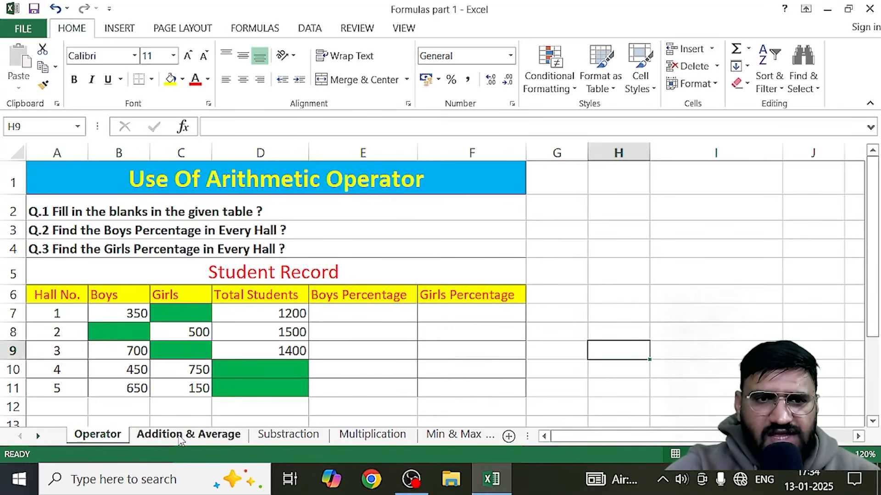
{"action": "left_click", "coordinate": [290, 436]}
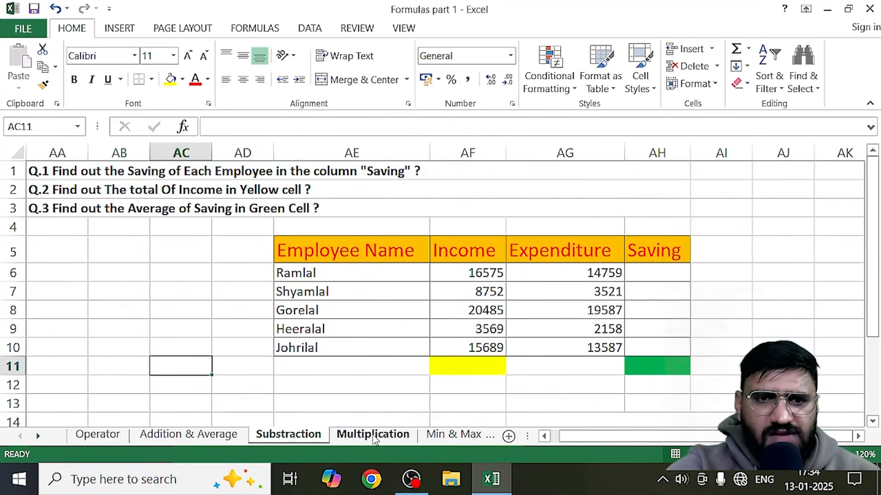
{"action": "left_click", "coordinate": [467, 435]}
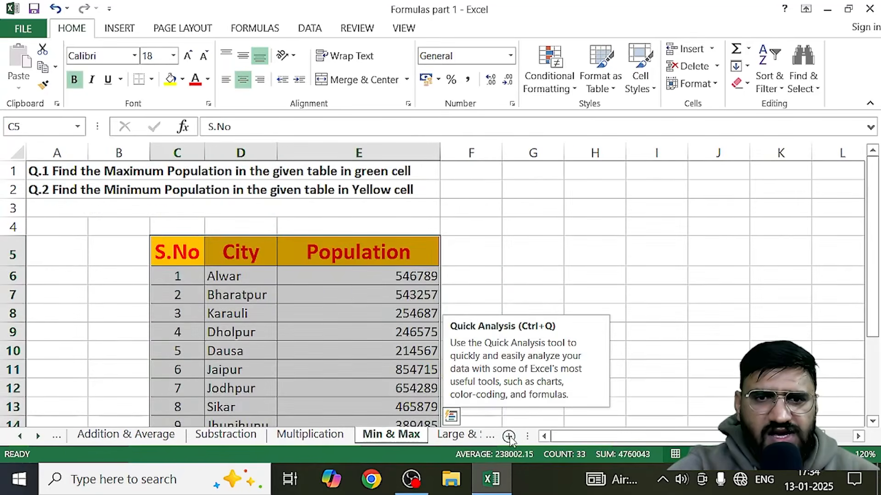
{"action": "left_click", "coordinate": [509, 437]}
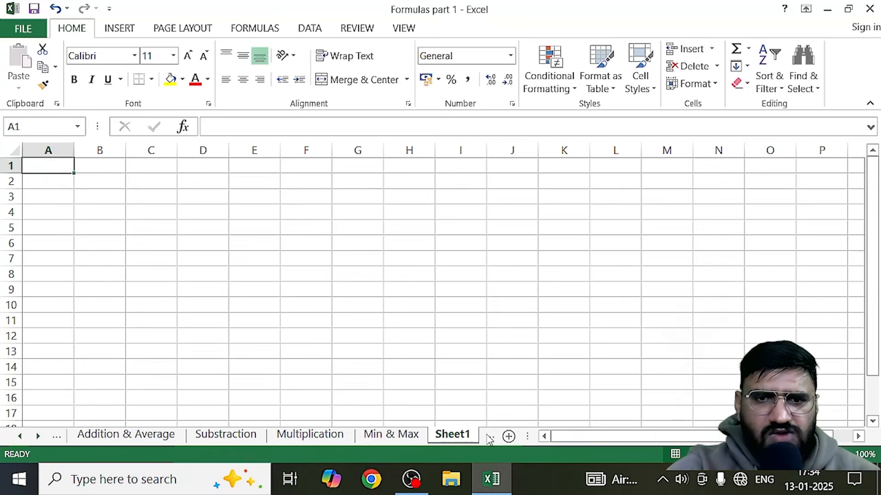
{"action": "left_click", "coordinate": [490, 437]}
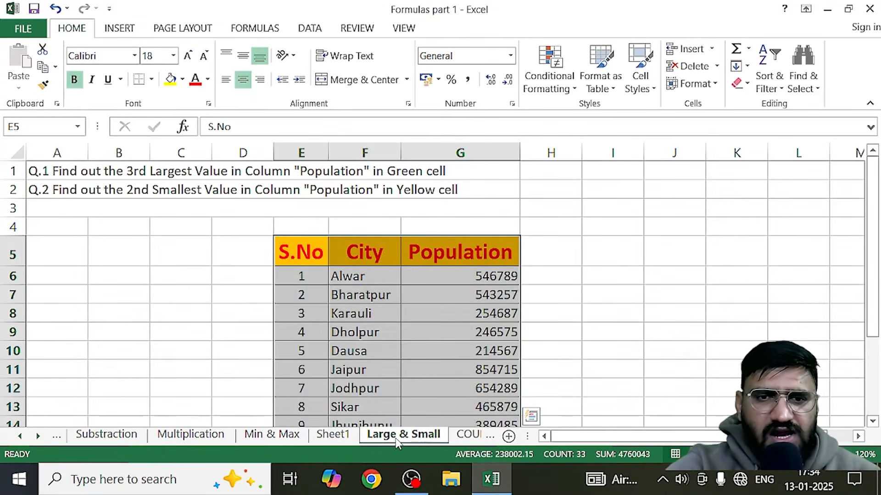
{"action": "left_click", "coordinate": [475, 436]}
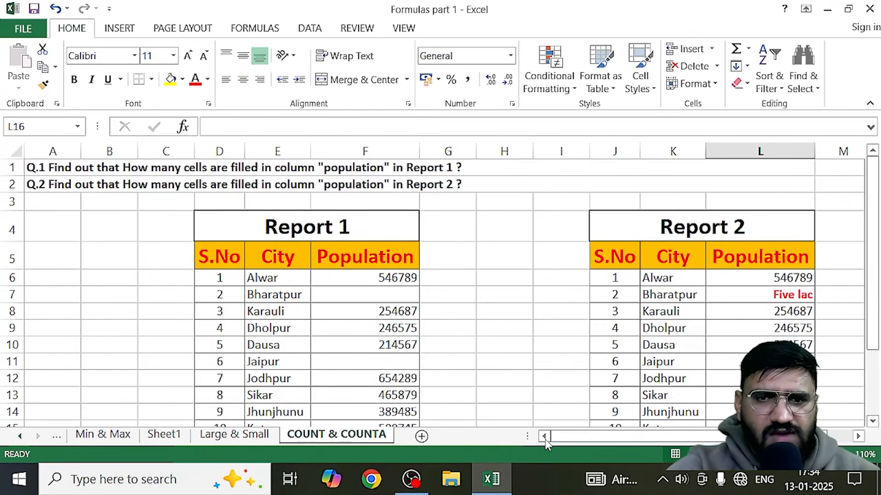
Return to the Operator worksheet at the start of the workbook.
{"action": "left_click", "coordinate": [22, 436]}
{"action": "left_click", "coordinate": [22, 436]}
{"action": "left_click", "coordinate": [22, 437]}
{"action": "left_click", "coordinate": [22, 437]}
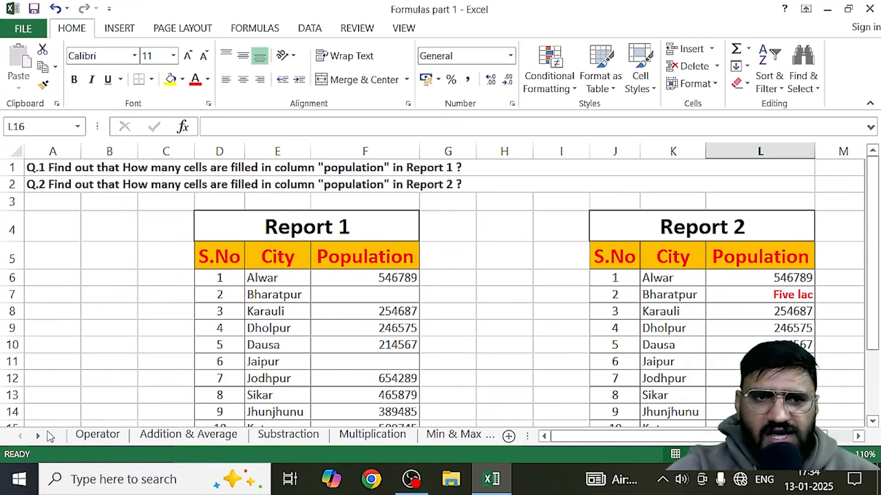
{"action": "left_click", "coordinate": [98, 436]}
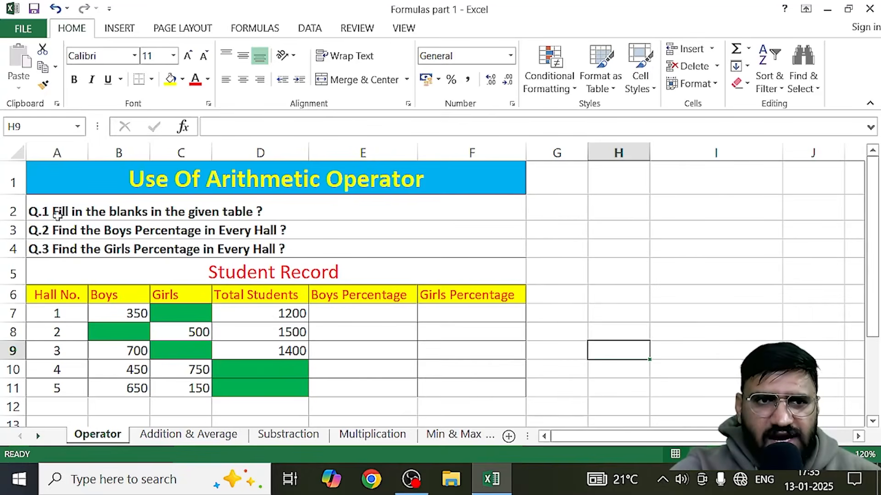
Examine question Q.1 and the green blank cells in the Boys, Girls and Total Students columns of the Student Record table.
{"action": "left_click", "coordinate": [74, 213]}
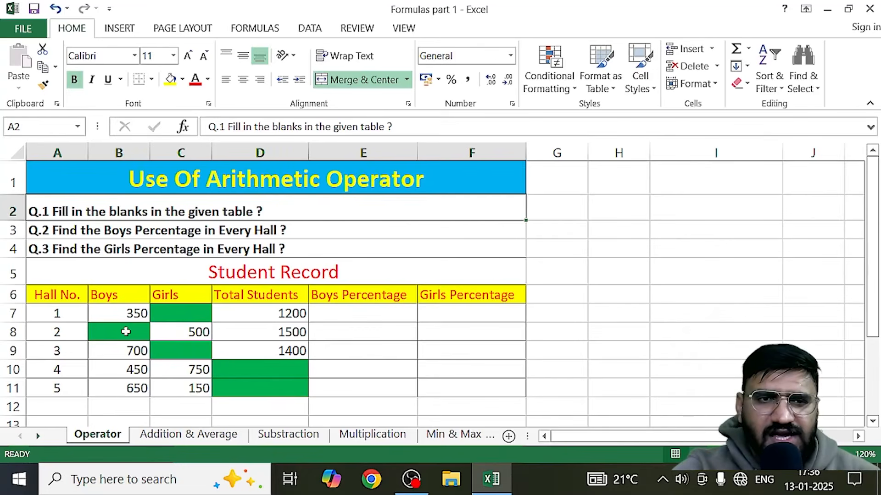
{"action": "left_click", "coordinate": [192, 312]}
{"action": "left_click", "coordinate": [112, 334]}
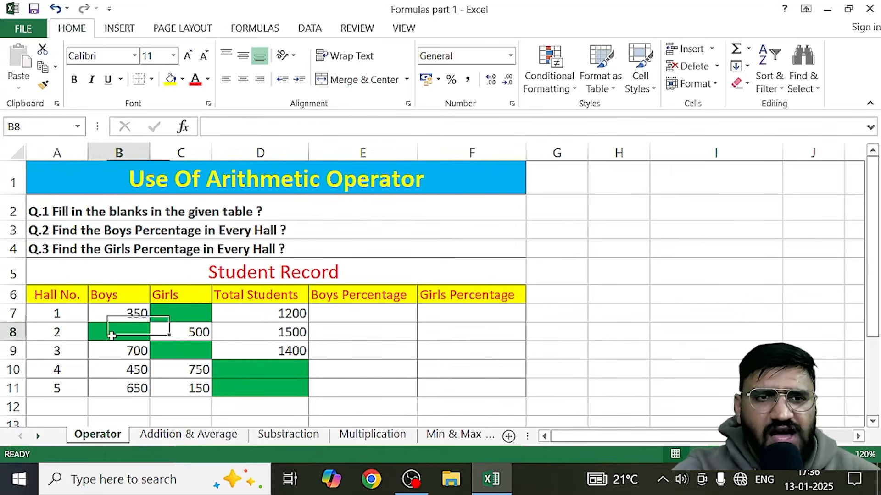
{"action": "left_click", "coordinate": [177, 354]}
{"action": "left_click", "coordinate": [247, 365]}
{"action": "left_click", "coordinate": [241, 403]}
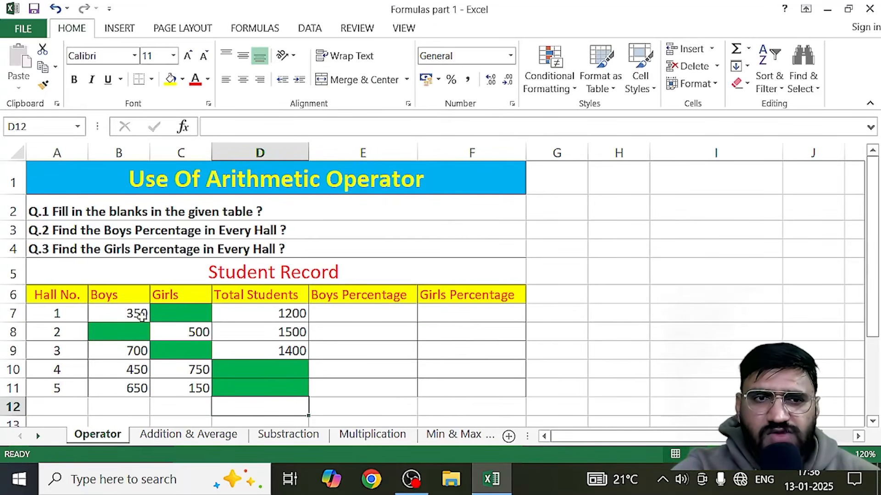
{"action": "left_click", "coordinate": [116, 311]}
{"action": "left_click", "coordinate": [257, 320]}
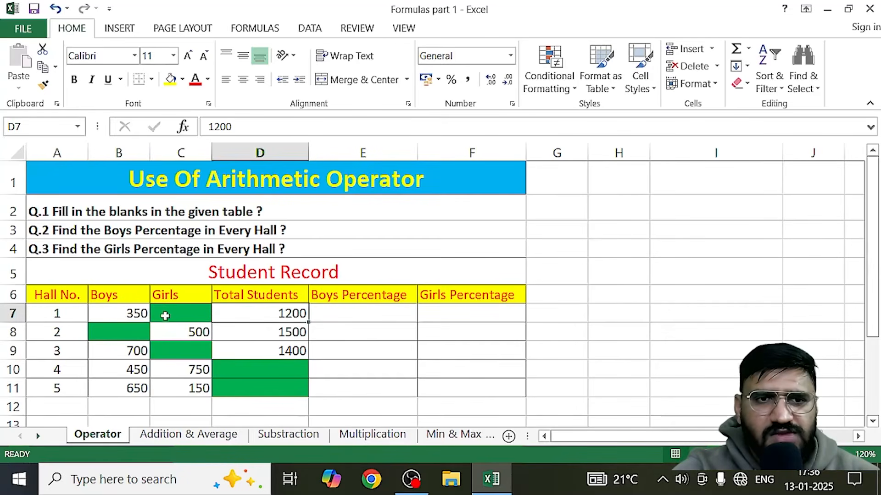
{"action": "left_click", "coordinate": [165, 316]}
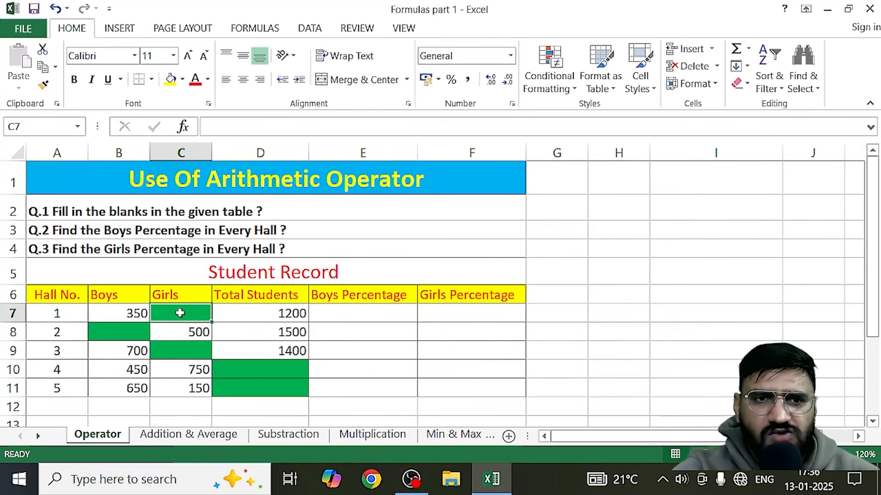
{"action": "left_click", "coordinate": [121, 334]}
{"action": "left_click", "coordinate": [173, 354]}
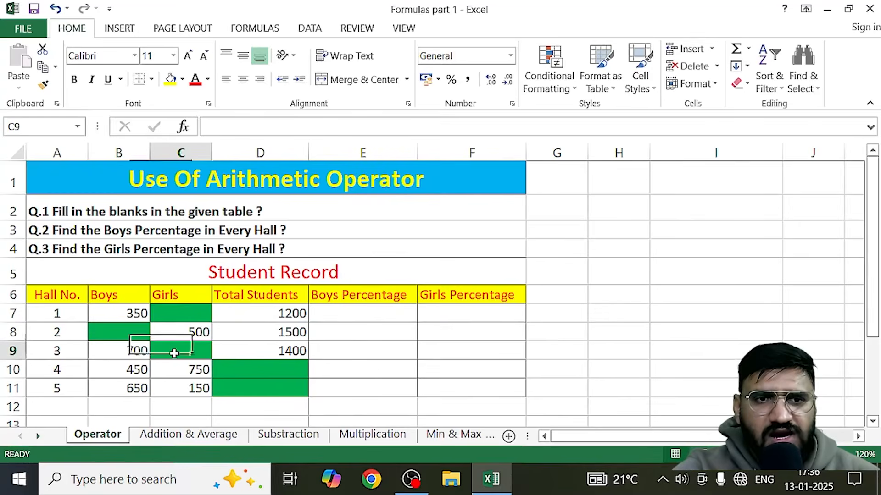
{"action": "left_click", "coordinate": [254, 368]}
{"action": "left_click", "coordinate": [243, 389]}
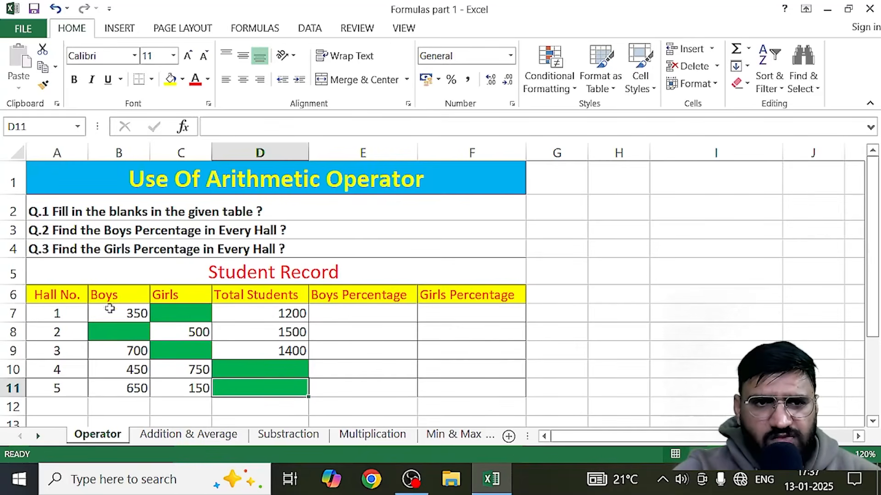
Examine the Boys, Girls and Total Students cells for Hall 1 to see which values the missing girls count depends on.
{"action": "left_click", "coordinate": [122, 316]}
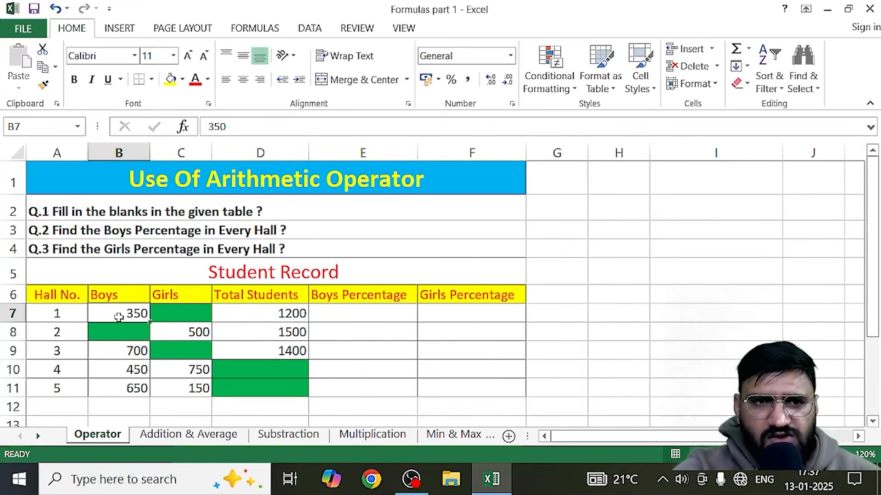
{"action": "left_click", "coordinate": [187, 318]}
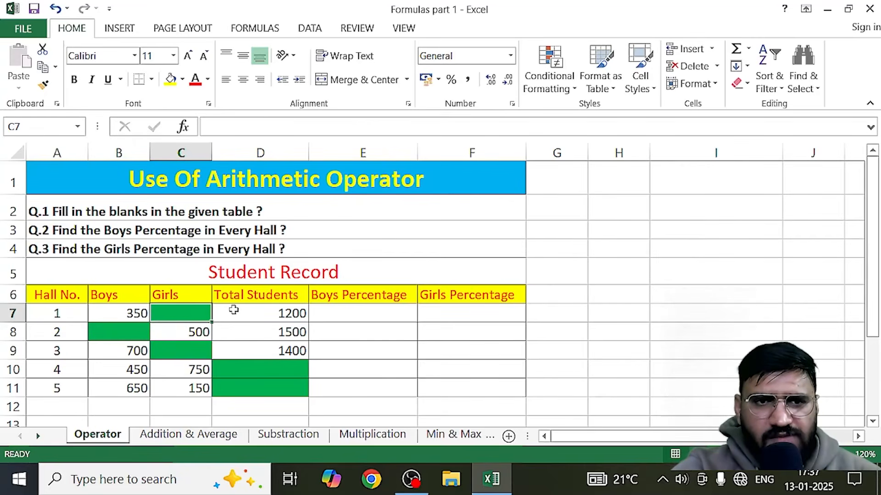
{"action": "left_click", "coordinate": [249, 318]}
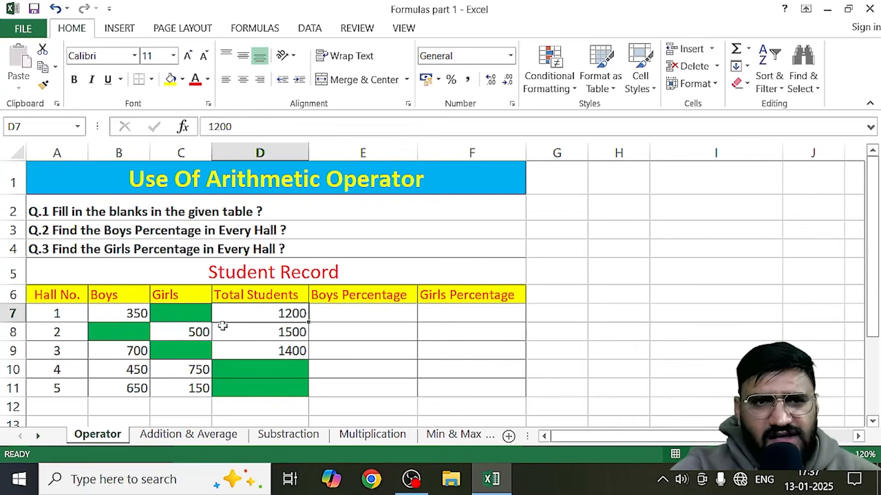
{"action": "left_click", "coordinate": [125, 312]}
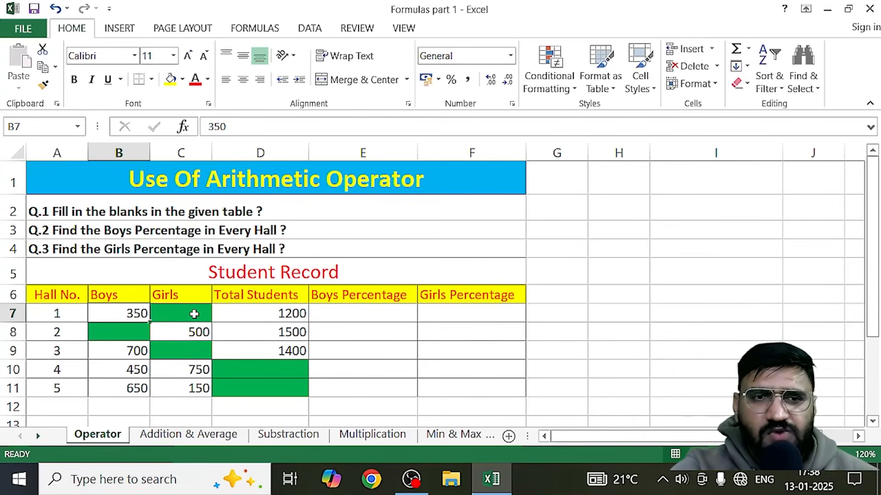
{"action": "left_click", "coordinate": [194, 314]}
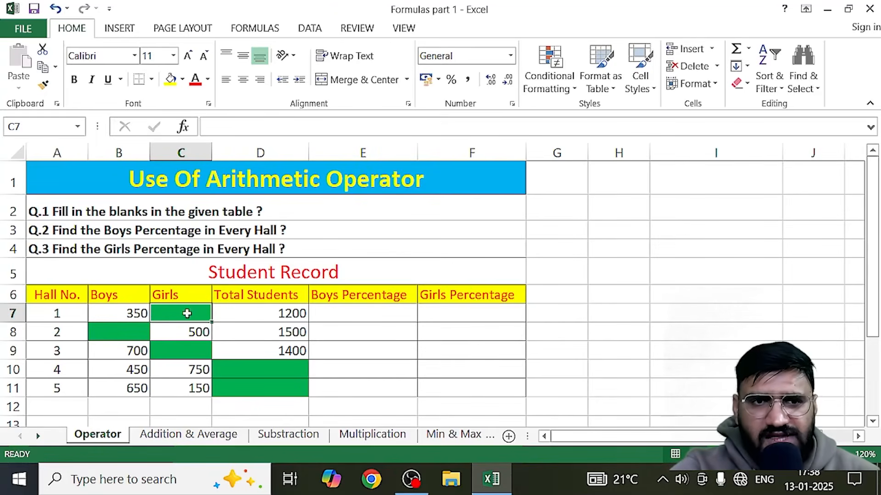
{"action": "left_click", "coordinate": [235, 315]}
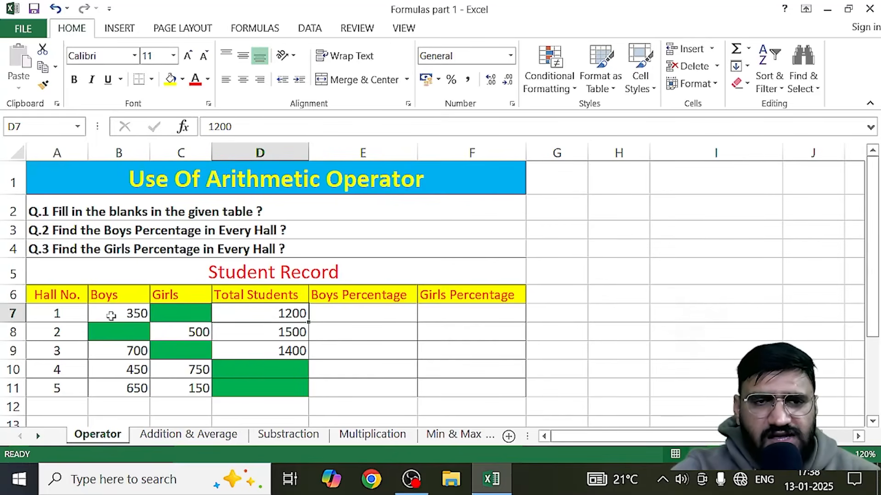
{"action": "left_click", "coordinate": [177, 314]}
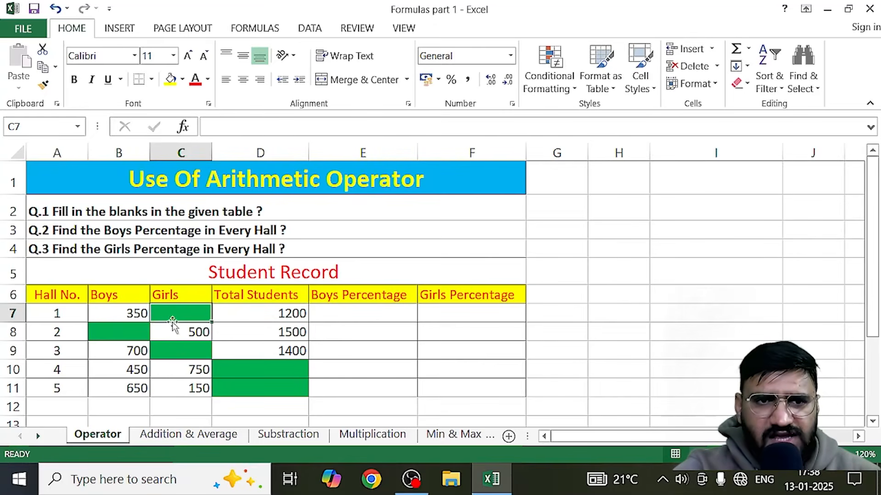
{"action": "left_click", "coordinate": [238, 314]}
{"action": "left_click", "coordinate": [181, 314]}
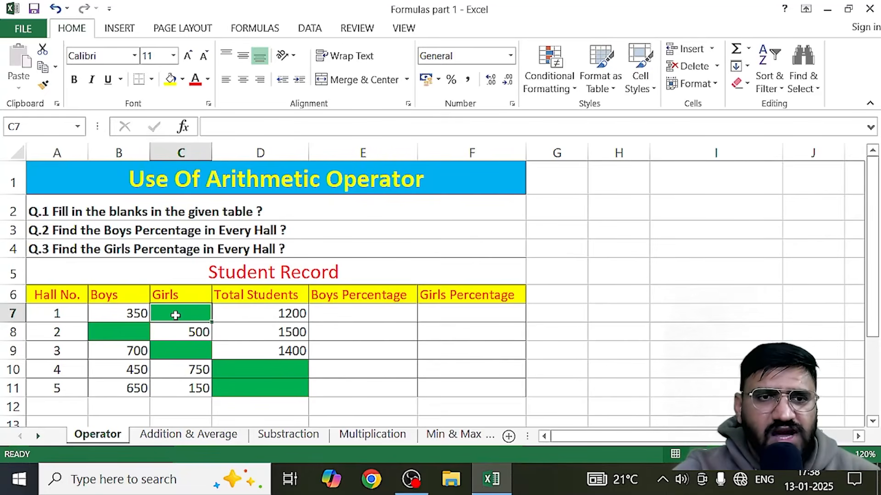
Enter 1200-350 without an equals sign in the Girls cell for Hall 1 (C7).
{"action": "double_click", "coordinate": [175, 315]}
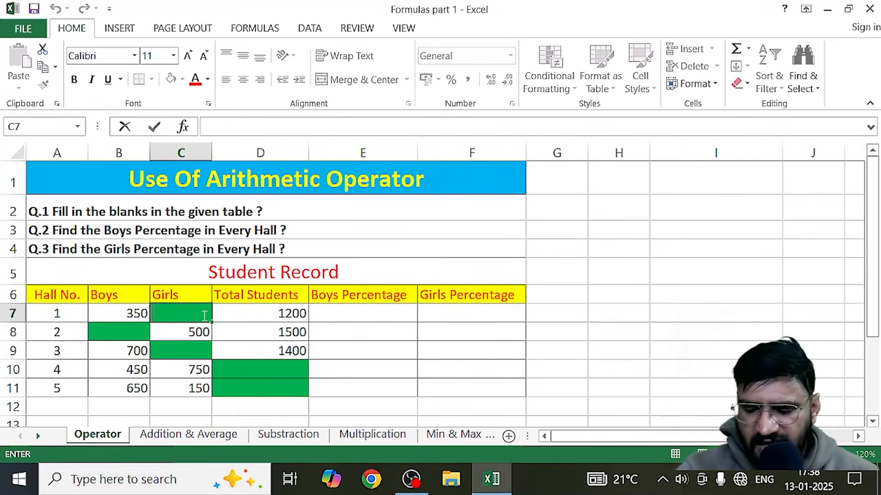
{"action": "type", "text": "12"}
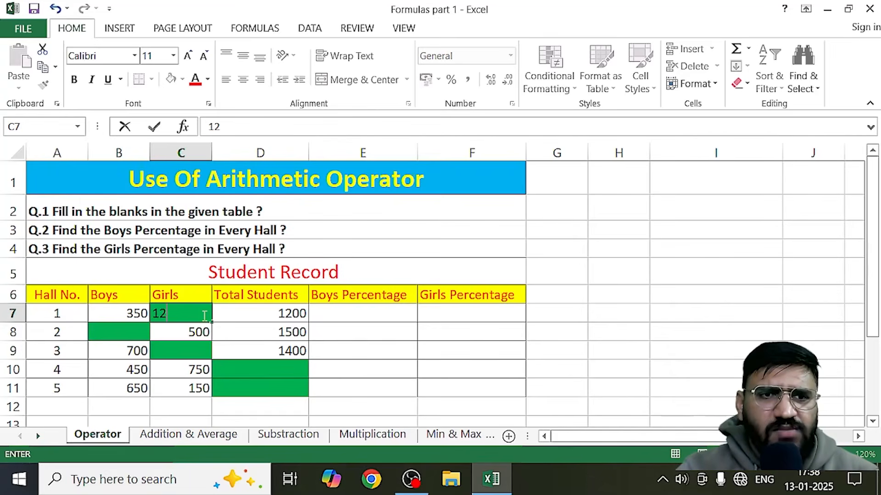
{"action": "type", "text": "00"}
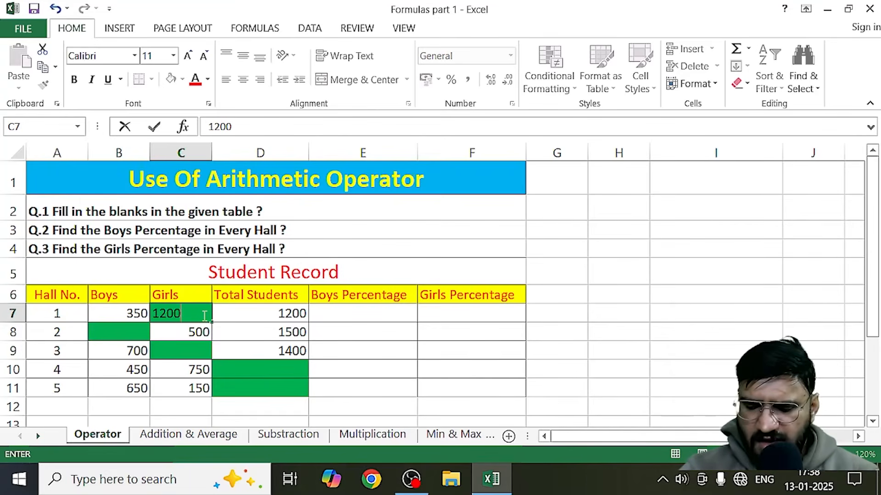
{"action": "type", "text": "-"}
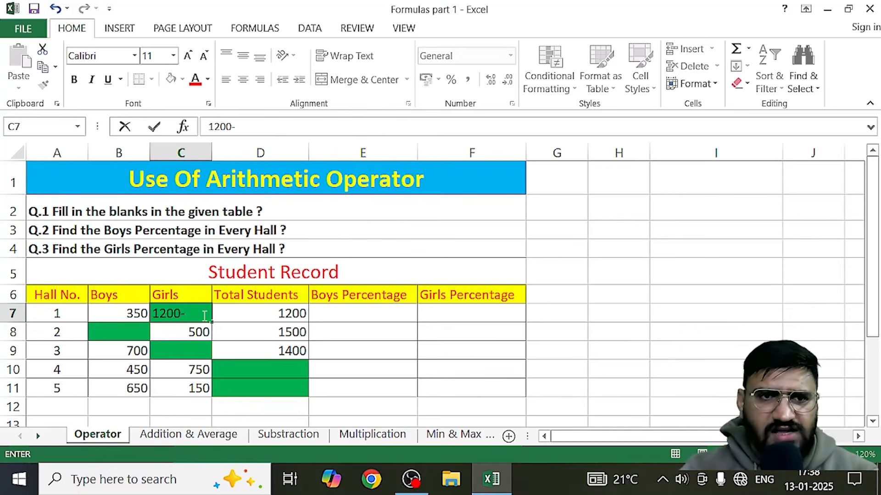
{"action": "type", "text": "350"}
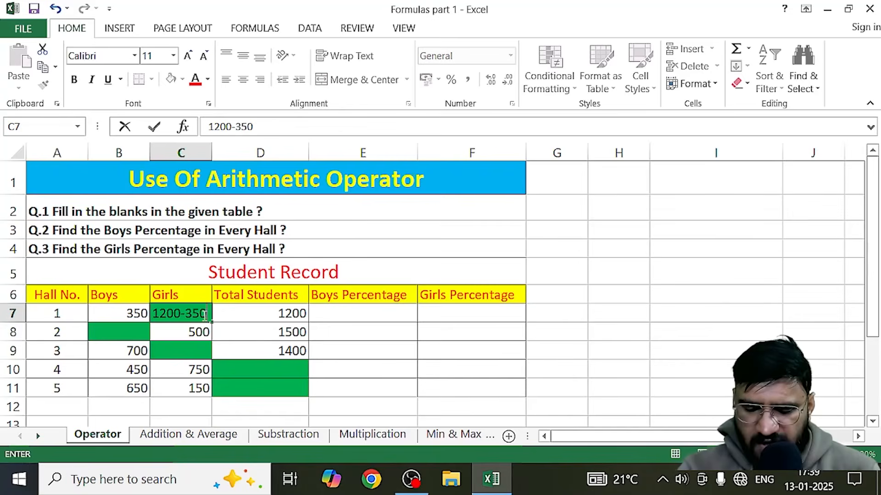
{"action": "key", "text": "Return"}
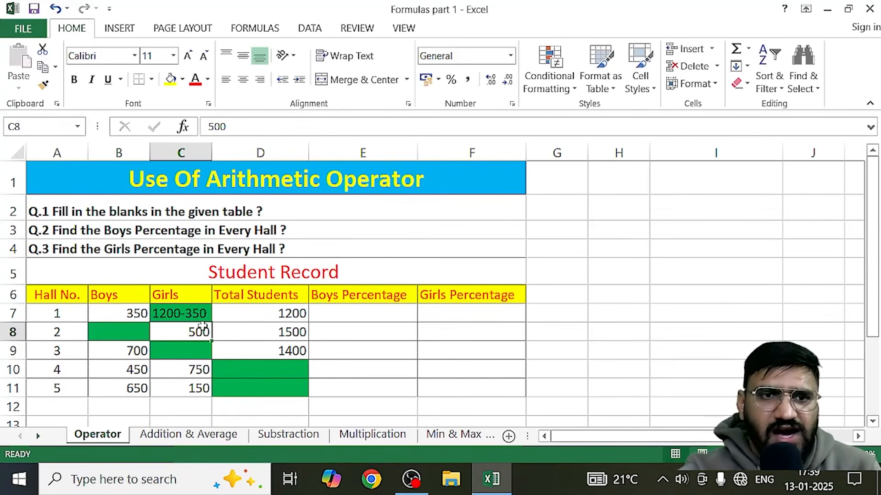
{"action": "left_click", "coordinate": [190, 352]}
{"action": "left_click", "coordinate": [248, 350]}
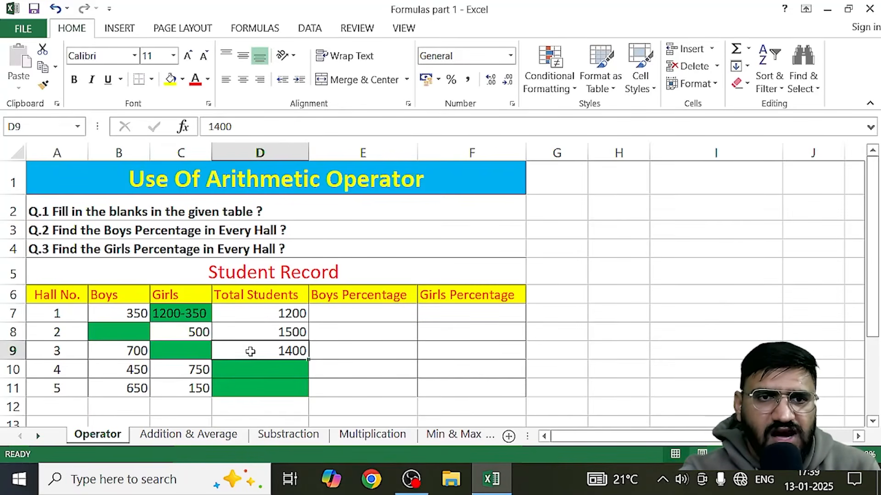
{"action": "left_click", "coordinate": [245, 325]}
{"action": "left_click", "coordinate": [177, 332]}
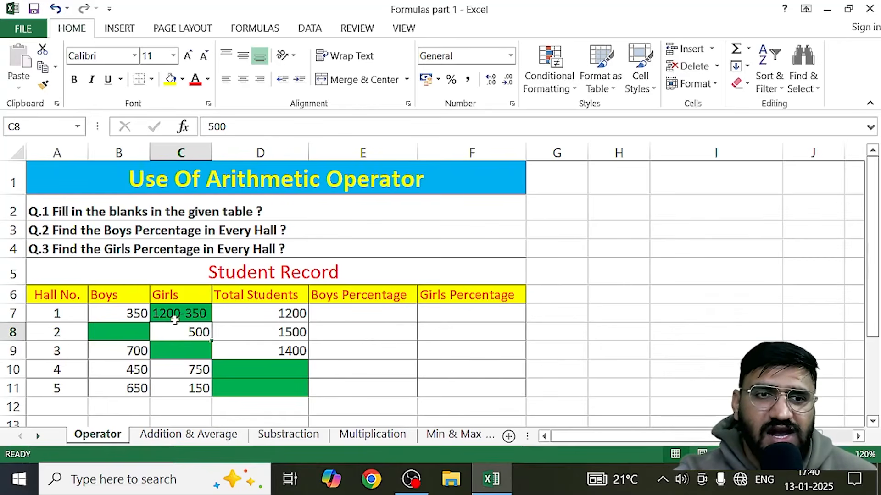
Clear the text entry in the Girls cell for Hall 1 (C7) and enter the formula =1200-350 instead.
{"action": "left_click", "coordinate": [195, 314]}
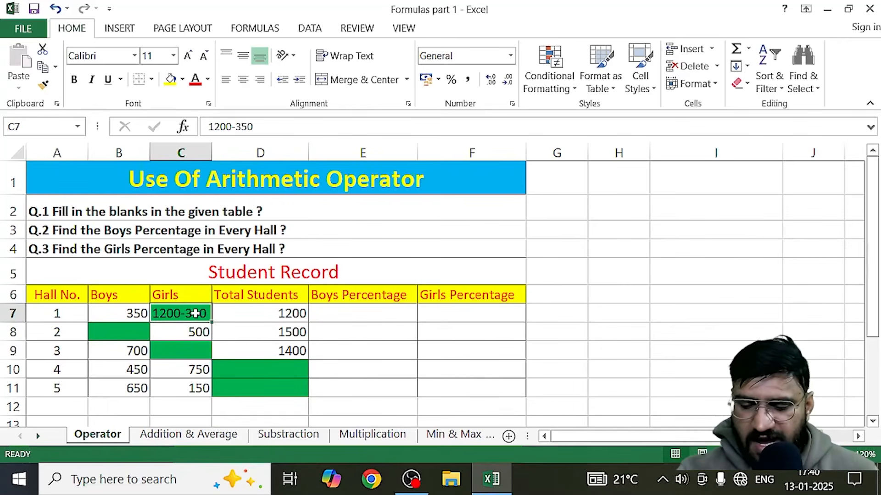
{"action": "key", "text": "Delete"}
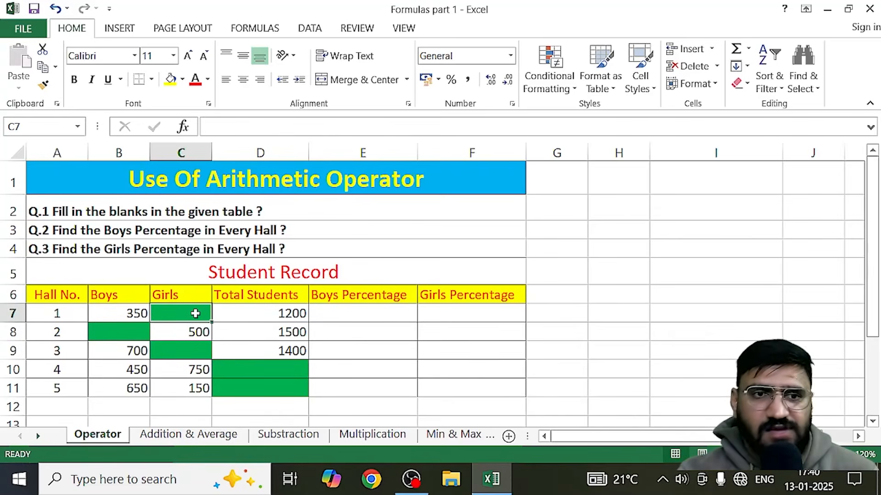
{"action": "double_click", "coordinate": [196, 314]}
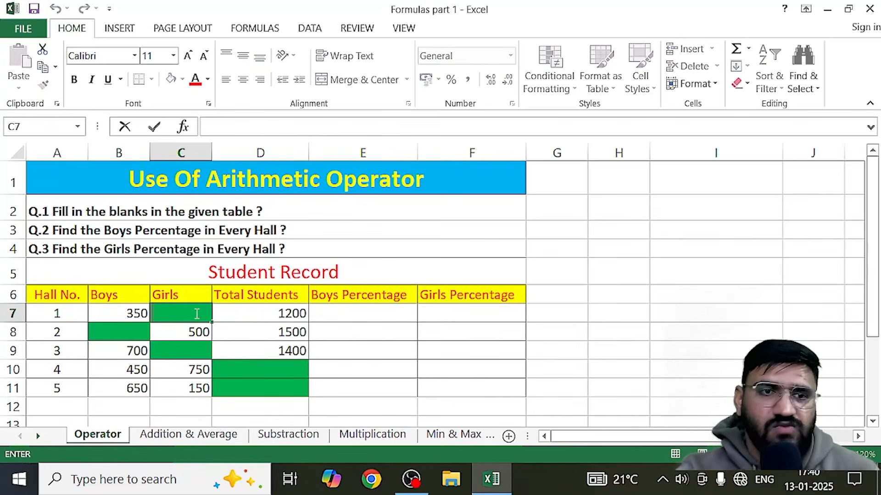
{"action": "type", "text": "="}
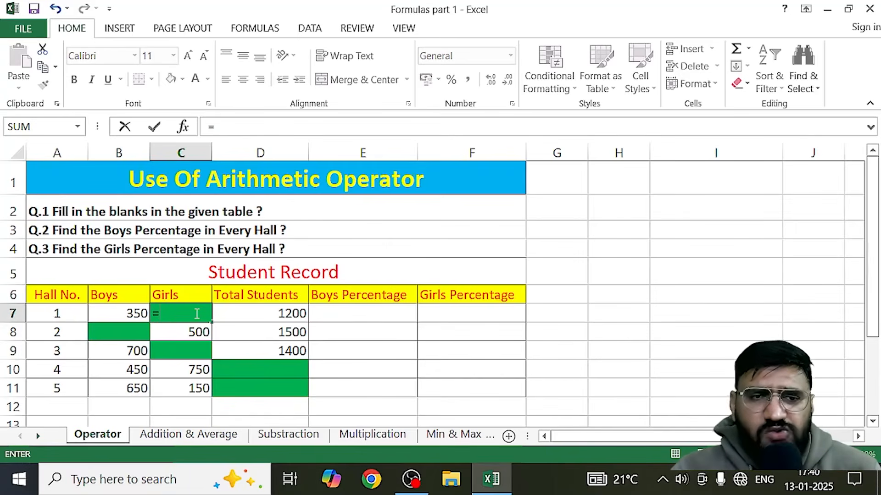
{"action": "type", "text": "1200"}
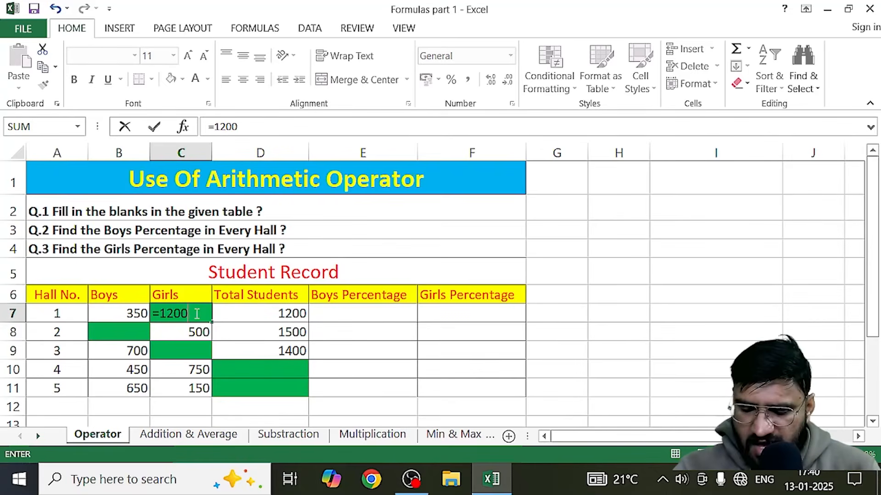
{"action": "type", "text": "-350"}
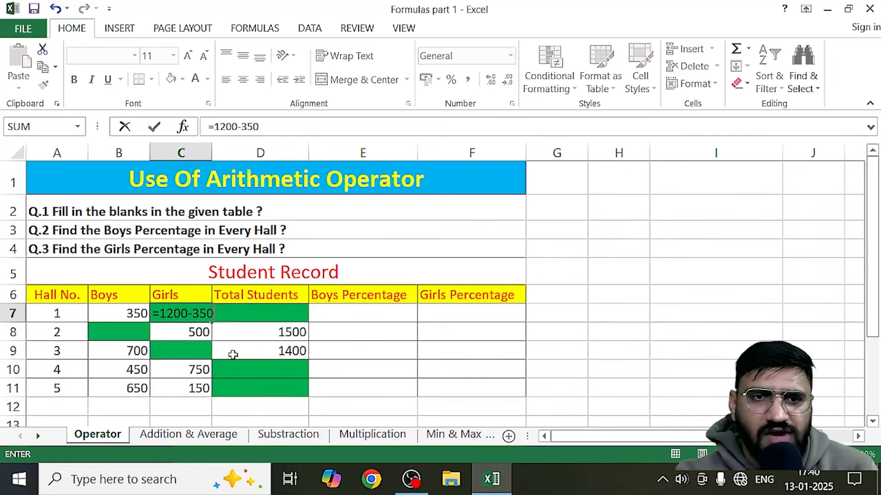
{"action": "key", "text": "Return"}
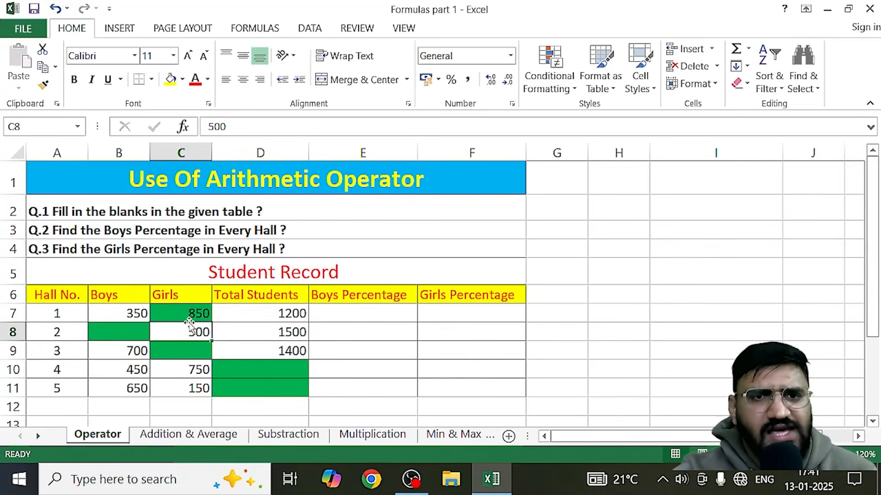
Calculate the Boys count for Hall 2 by entering the formula =1500-500 in B8.
{"action": "left_click", "coordinate": [108, 329]}
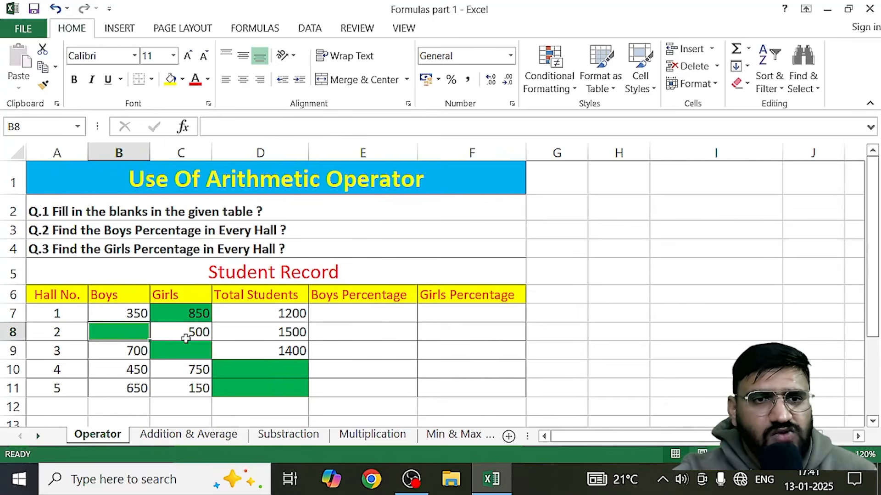
{"action": "double_click", "coordinate": [113, 334]}
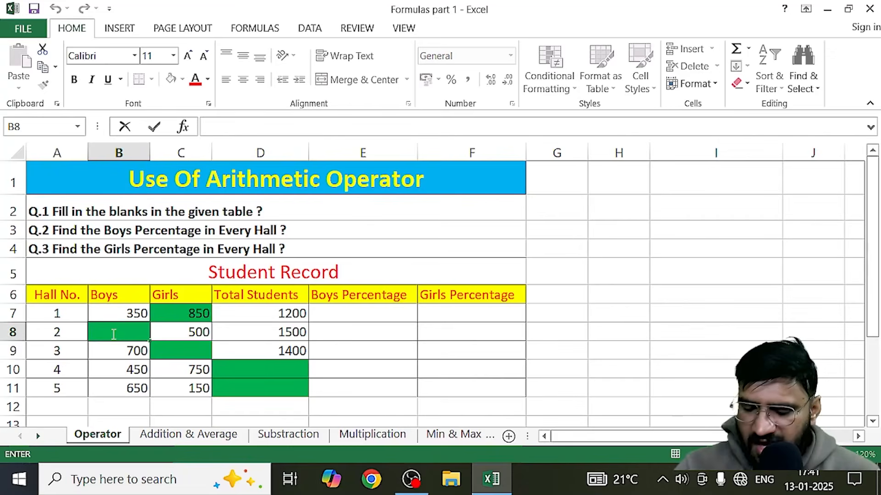
{"action": "type", "text": "="}
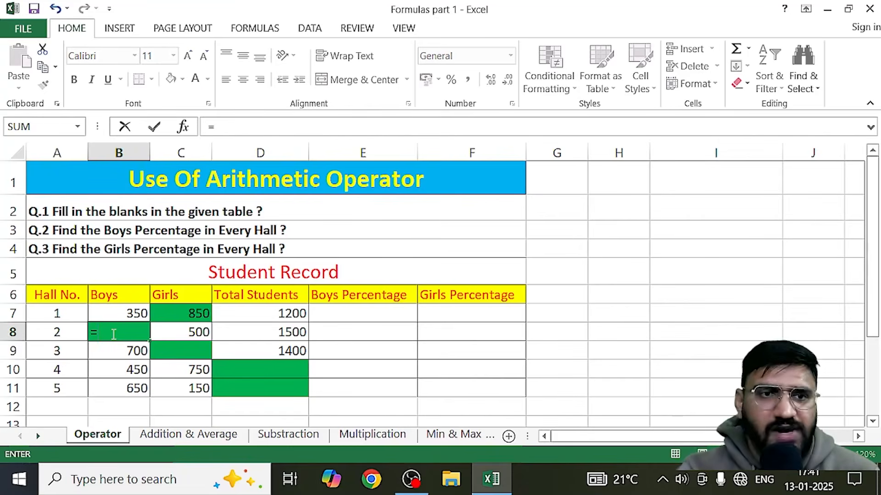
{"action": "type", "text": "1500"}
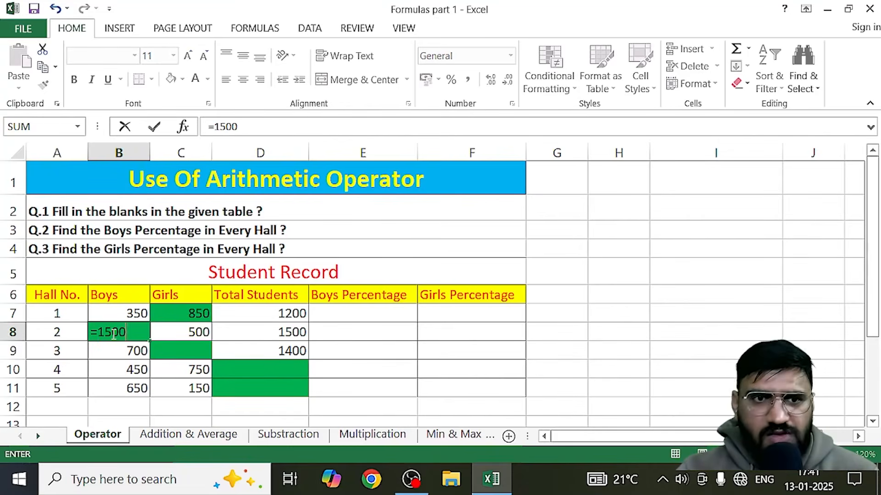
{"action": "type", "text": "-"}
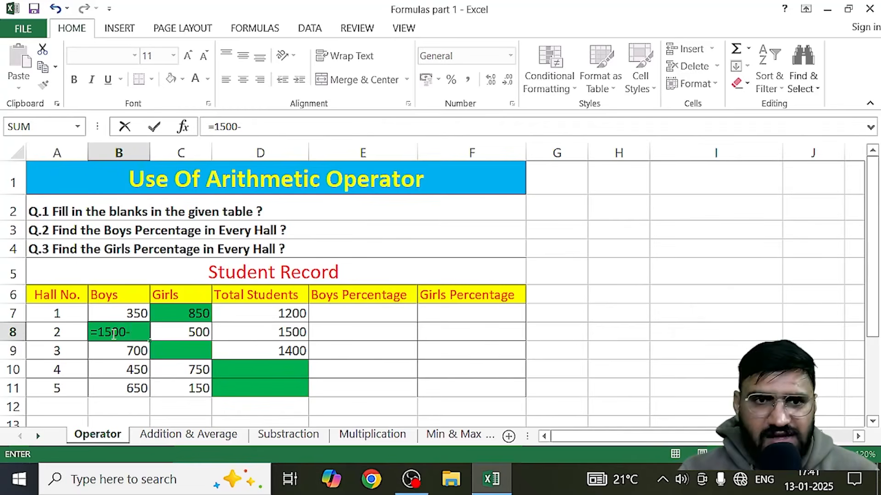
{"action": "type", "text": "500"}
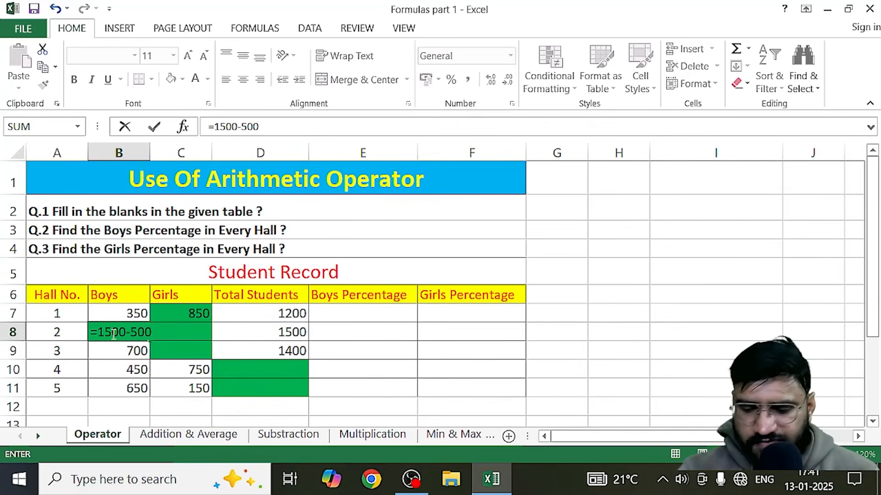
{"action": "key", "text": "Return"}
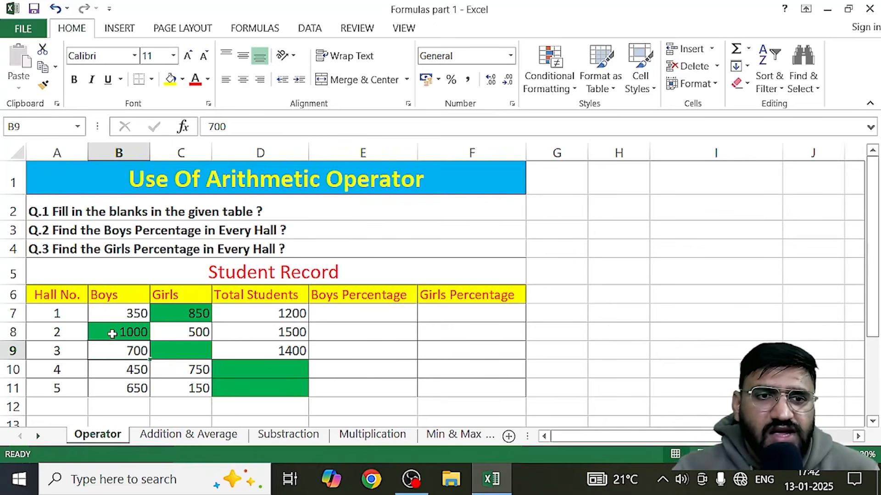
Enter 1400-700 without an equals sign in the Girls cell for Hall 3 (C9).
{"action": "left_click", "coordinate": [195, 349]}
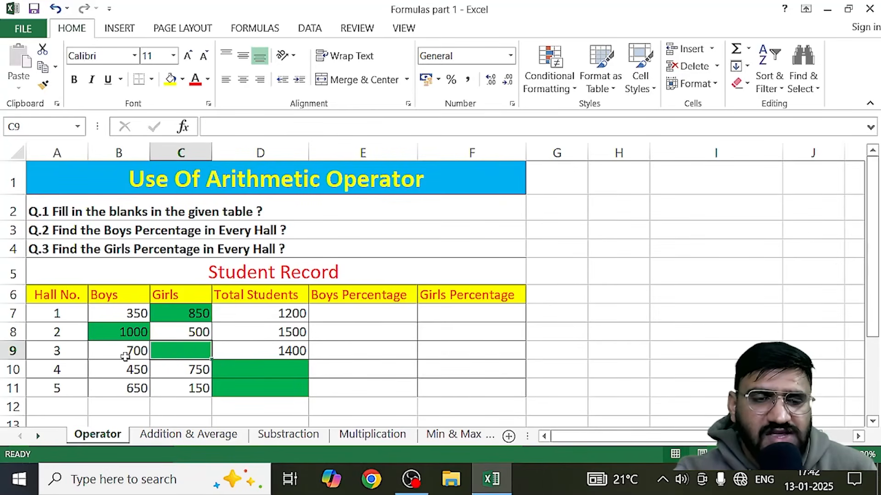
{"action": "double_click", "coordinate": [182, 351]}
{"action": "type", "text": "1"}
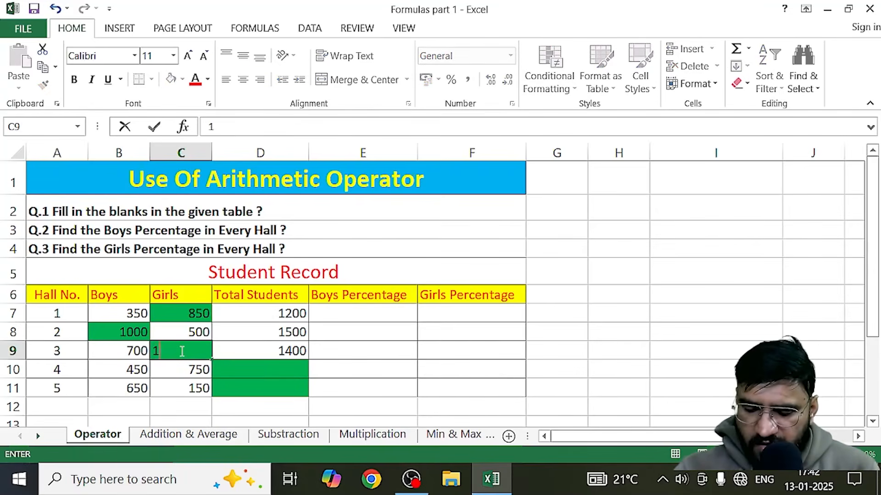
{"action": "type", "text": "400-"}
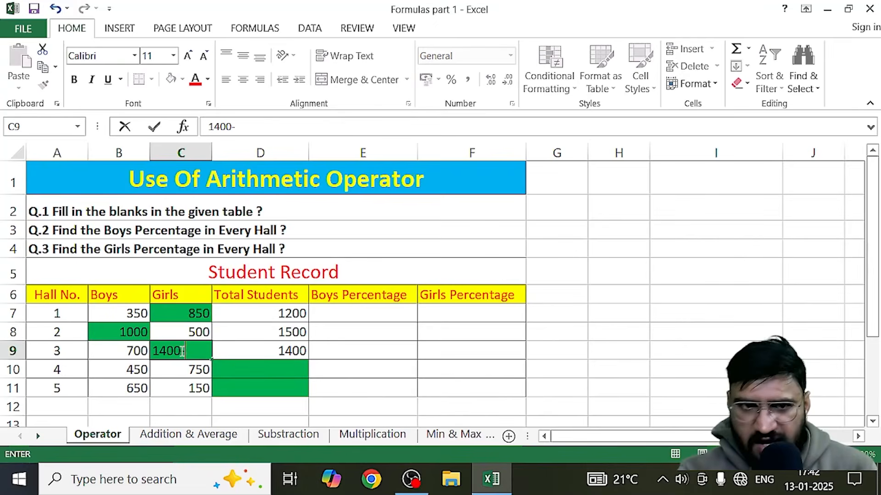
{"action": "type", "text": "700"}
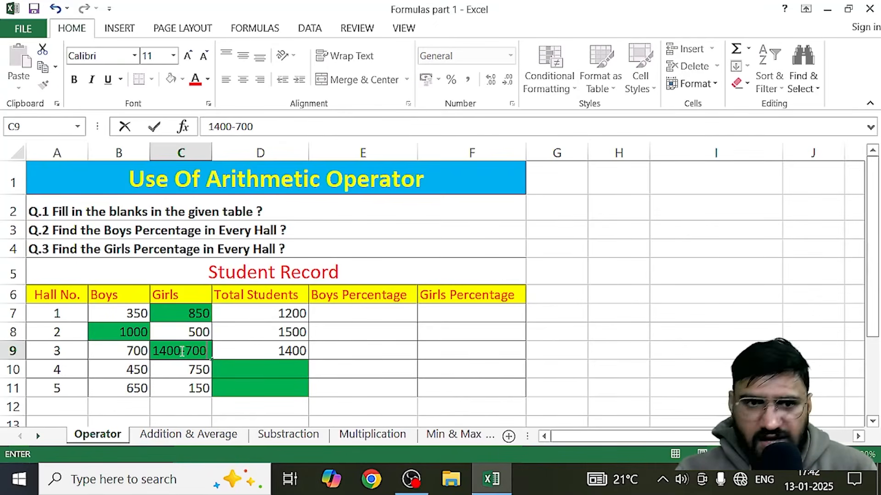
{"action": "key", "text": "Return"}
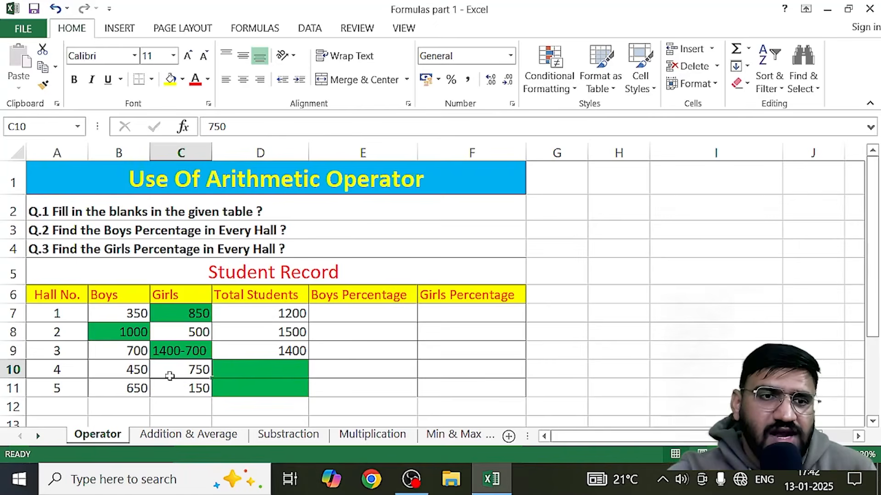
Add the missing equals sign to the Girls entry for Hall 3 (C9), making it =1400-700.
{"action": "left_click", "coordinate": [169, 393]}
{"action": "left_click", "coordinate": [183, 351]}
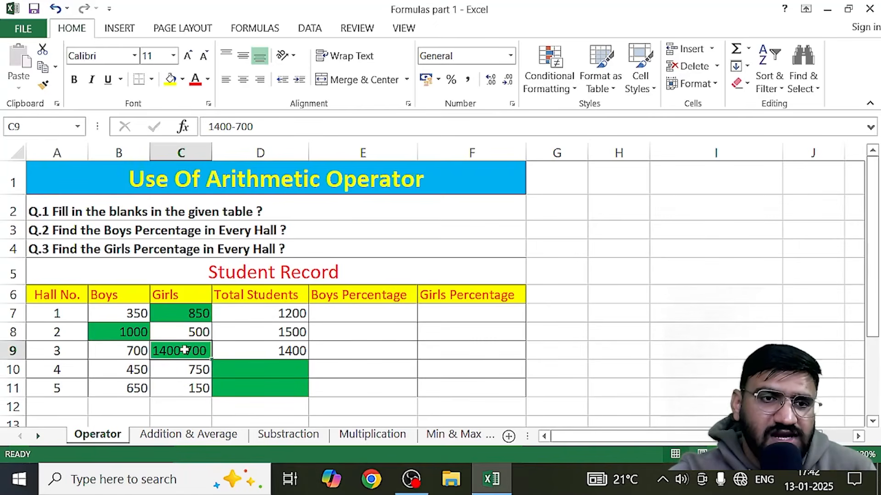
{"action": "double_click", "coordinate": [184, 352]}
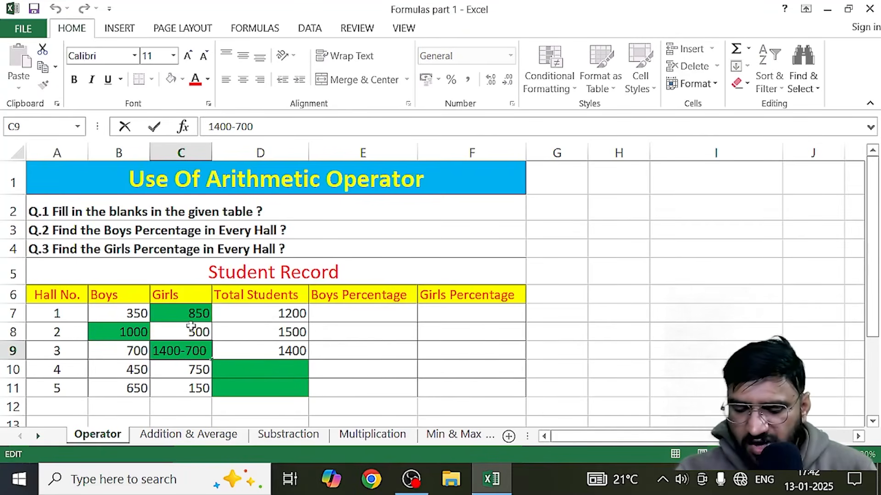
{"action": "type", "text": "="}
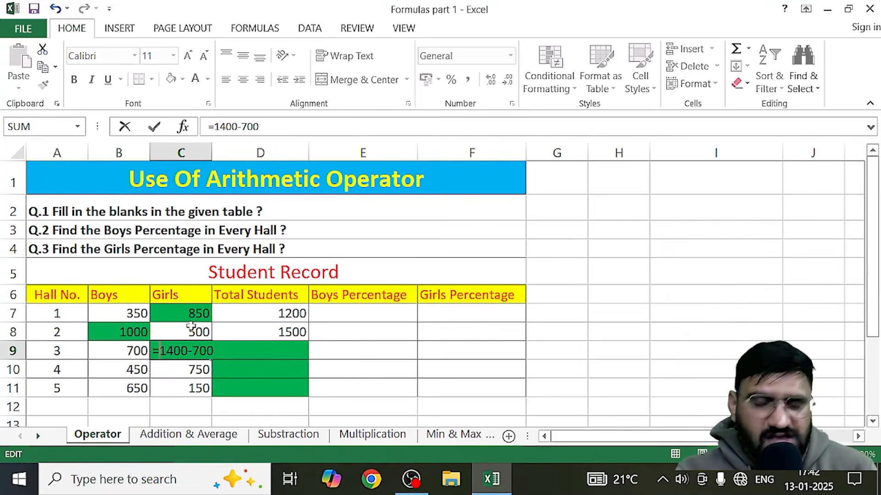
{"action": "key", "text": "Return"}
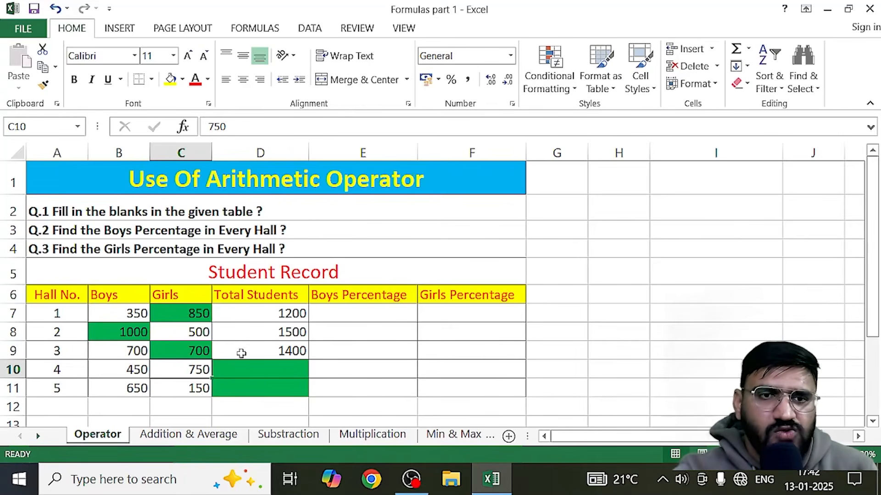
Calculate the Total Students for Hall 4 by entering the formula =750+450 in D10.
{"action": "left_click", "coordinate": [278, 376]}
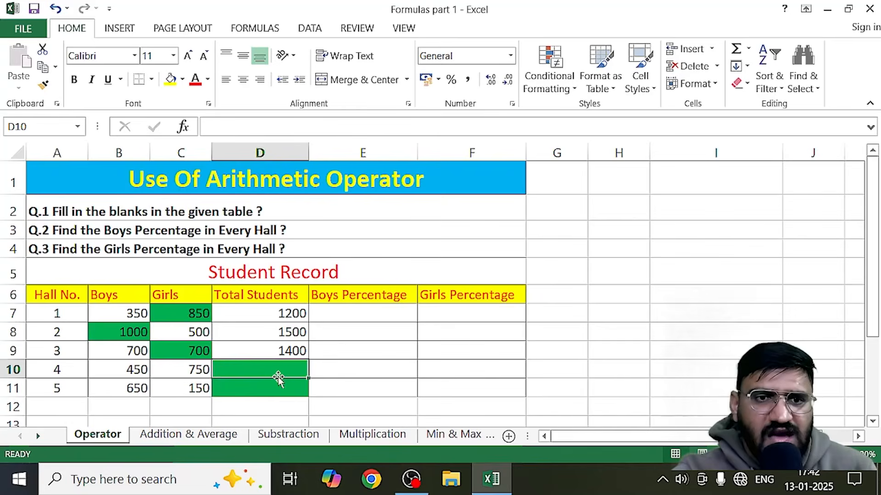
{"action": "type", "text": "="}
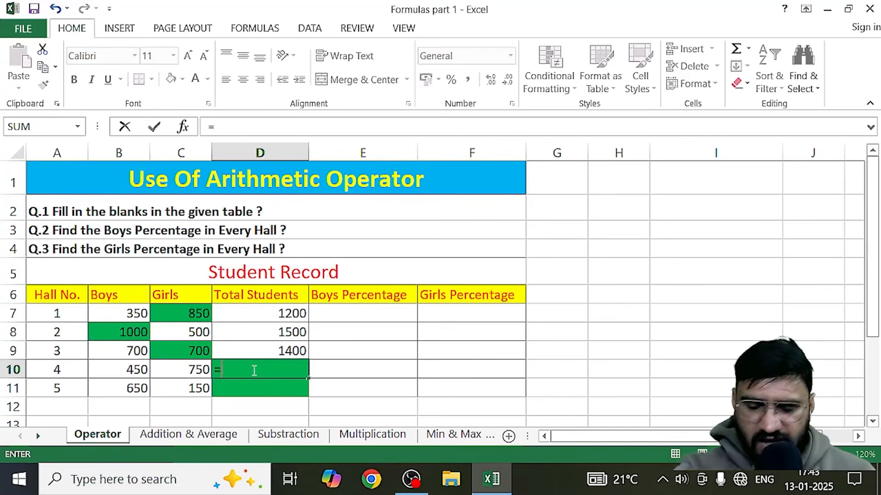
{"action": "type", "text": "750="}
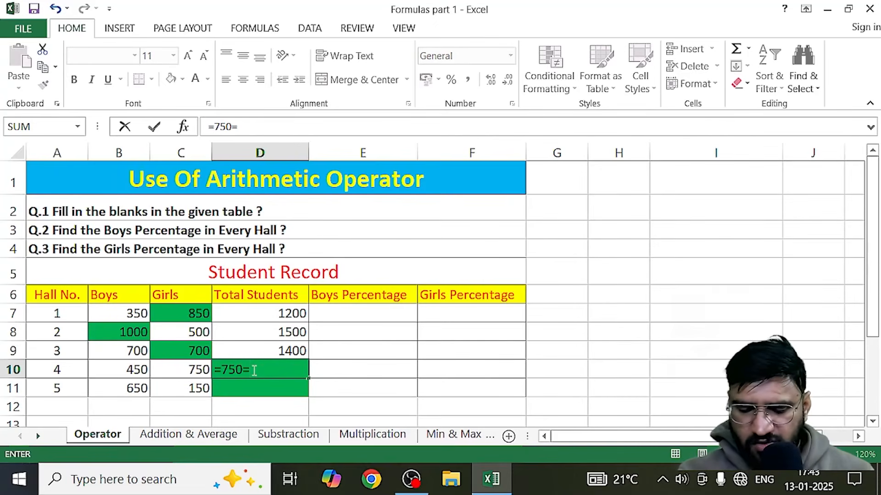
{"action": "key", "text": "BackSpace"}
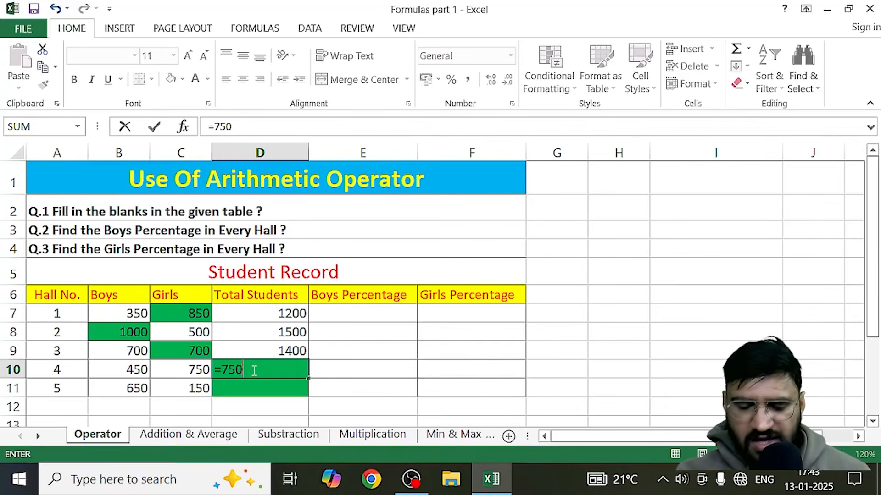
{"action": "type", "text": "+"}
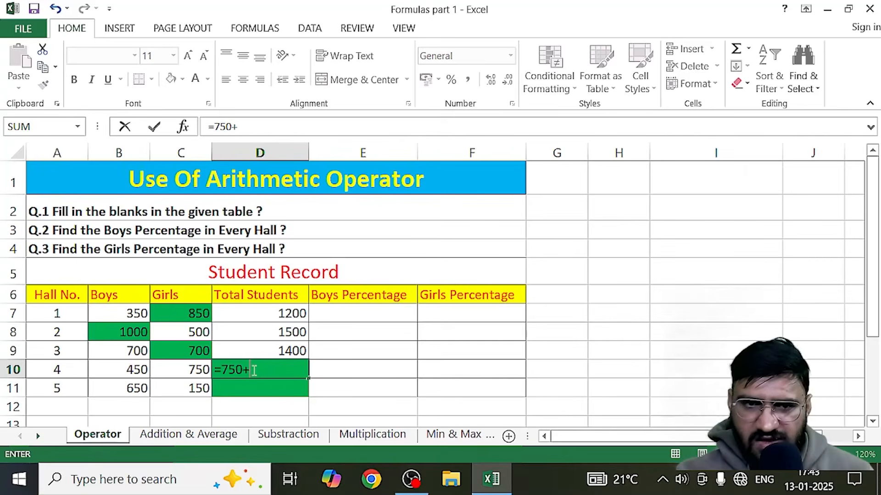
{"action": "type", "text": "450"}
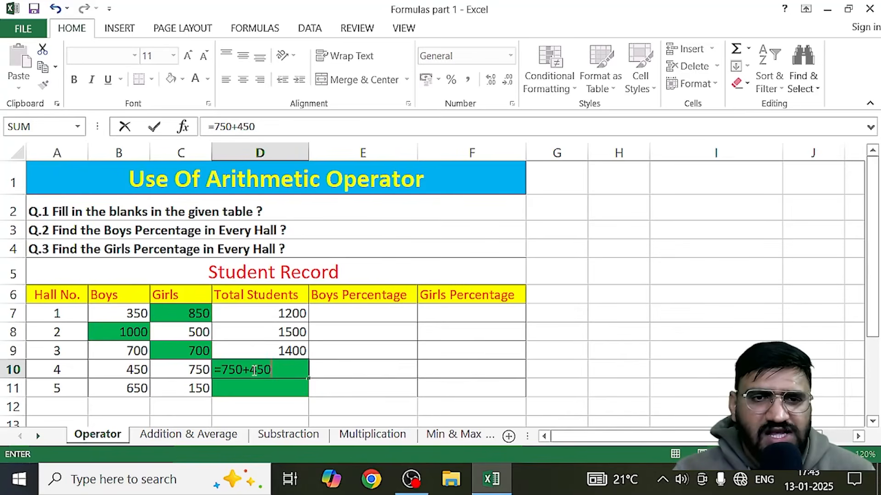
{"action": "key", "text": "Return"}
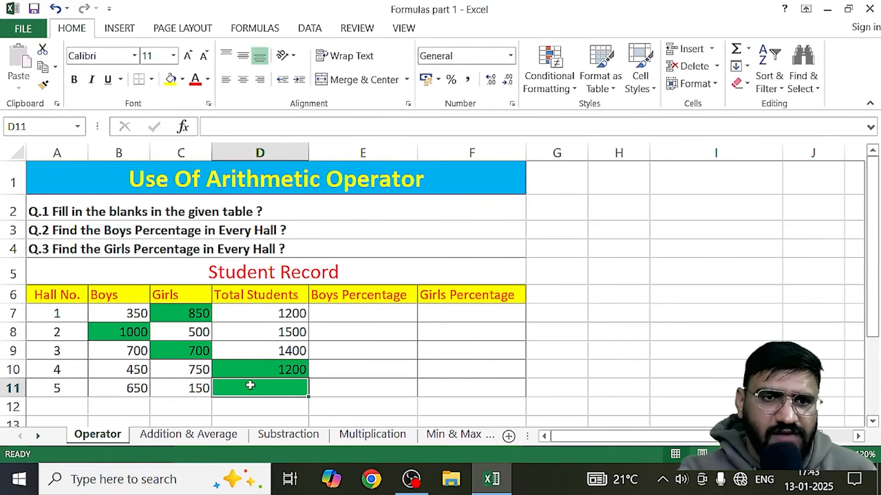
Enter 650+150 without an equals sign in the Total Students cell for Hall 5 (D11).
{"action": "double_click", "coordinate": [251, 390]}
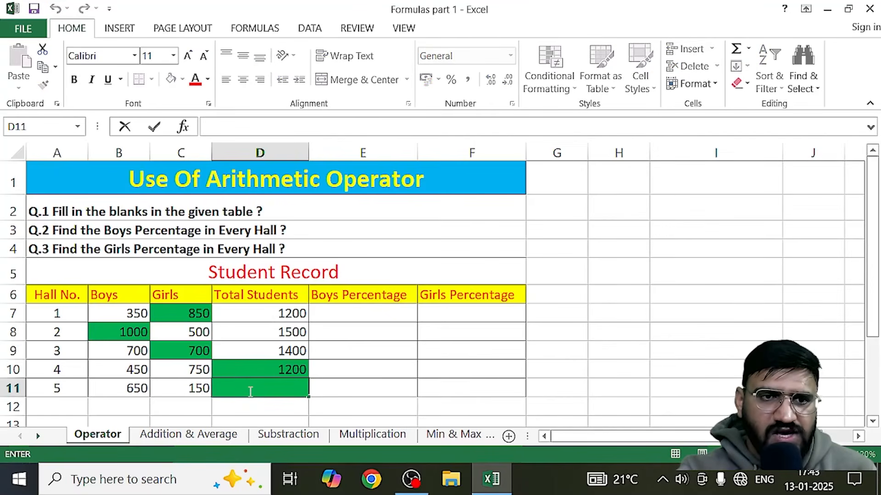
{"action": "type", "text": "650"}
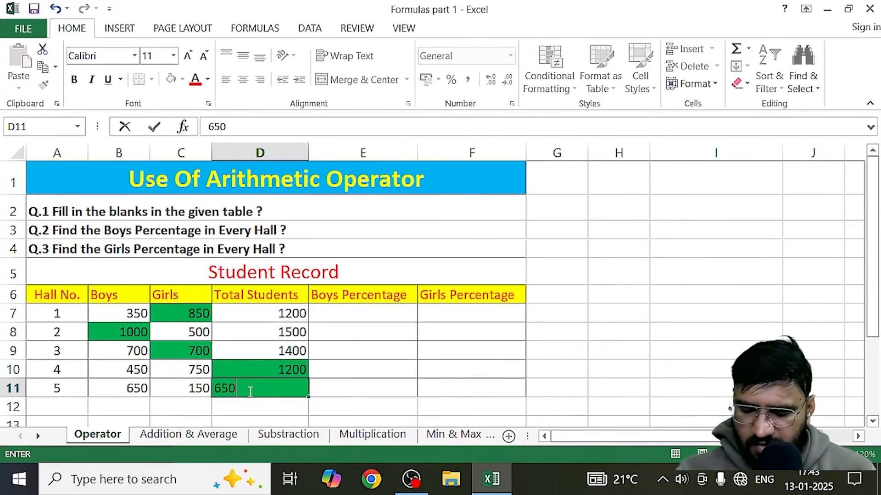
{"action": "type", "text": "+150"}
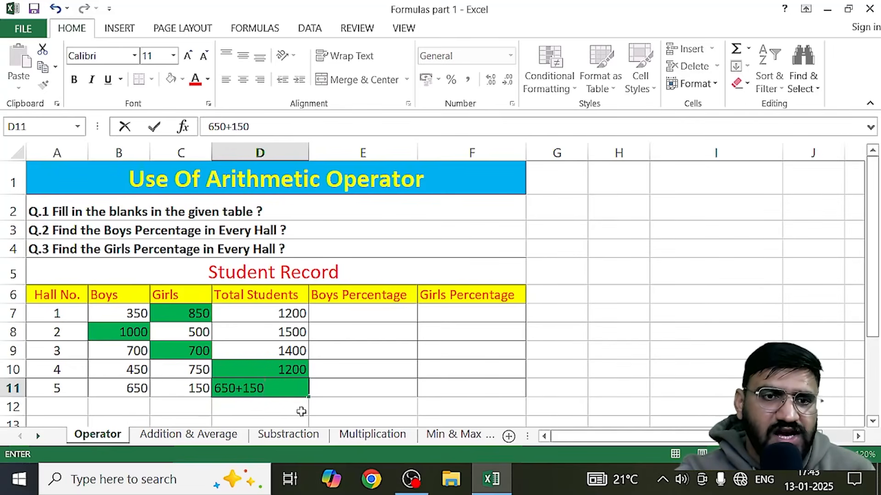
{"action": "key", "text": "Return"}
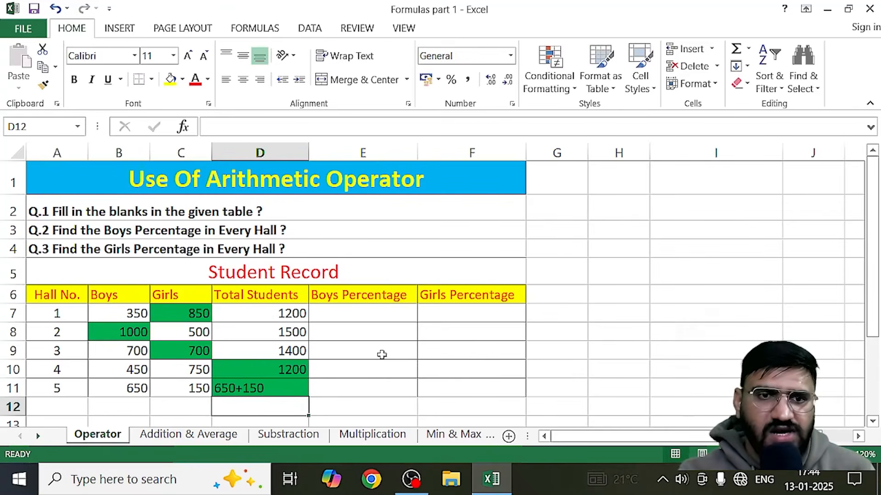
Add the missing equals sign to the Total Students entry for Hall 5 (D11), making it =650+150.
{"action": "double_click", "coordinate": [222, 389]}
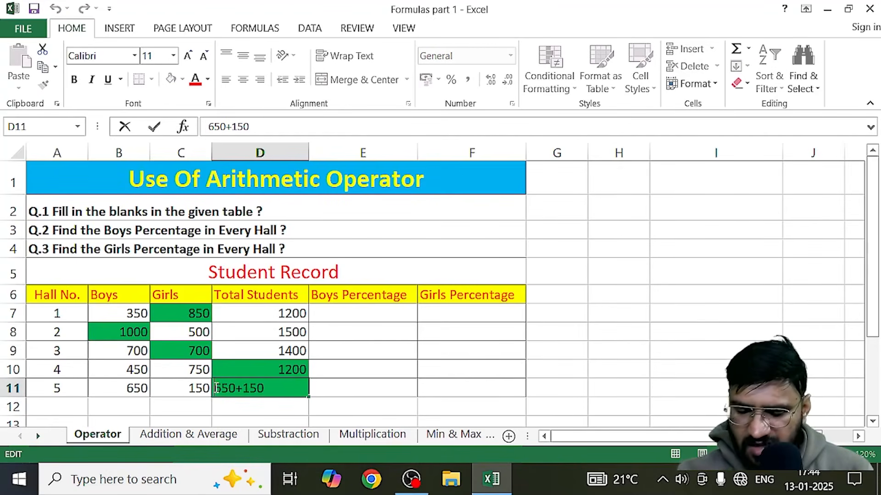
{"action": "left_click", "coordinate": [217, 388]}
{"action": "type", "text": "="}
{"action": "key", "text": "Return"}
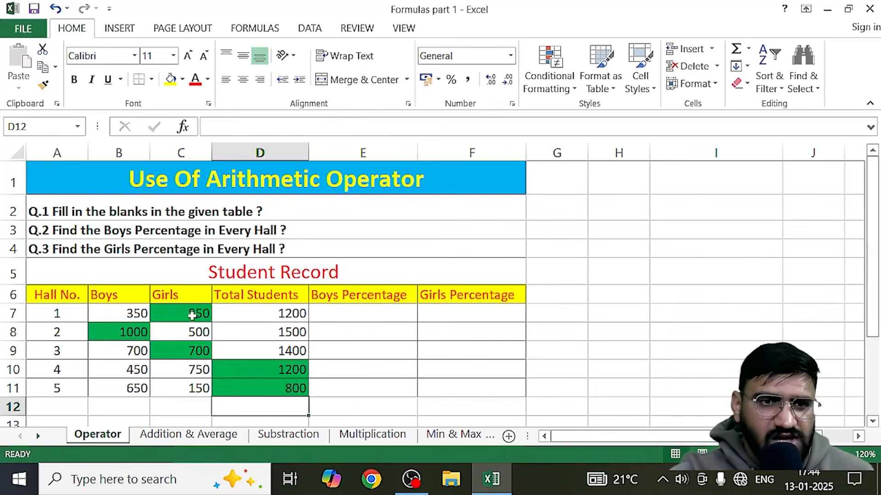
{"action": "left_click", "coordinate": [401, 406]}
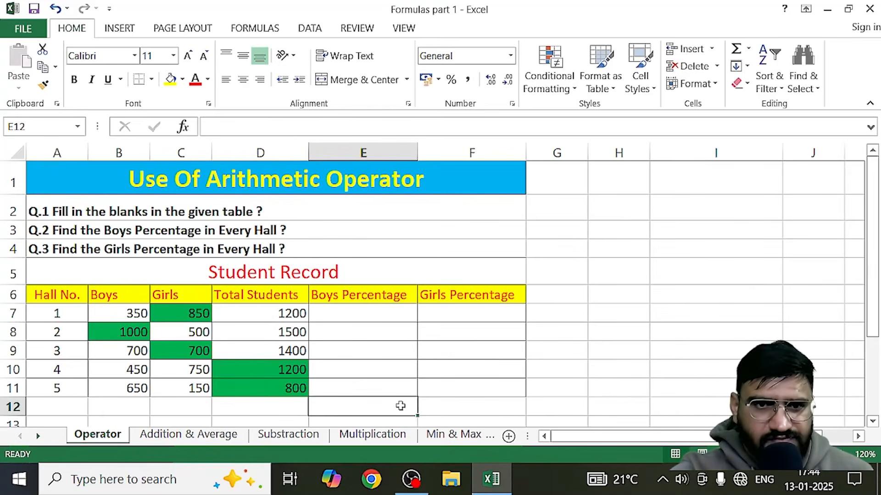
{"action": "left_click", "coordinate": [517, 411]}
{"action": "left_click", "coordinate": [619, 368]}
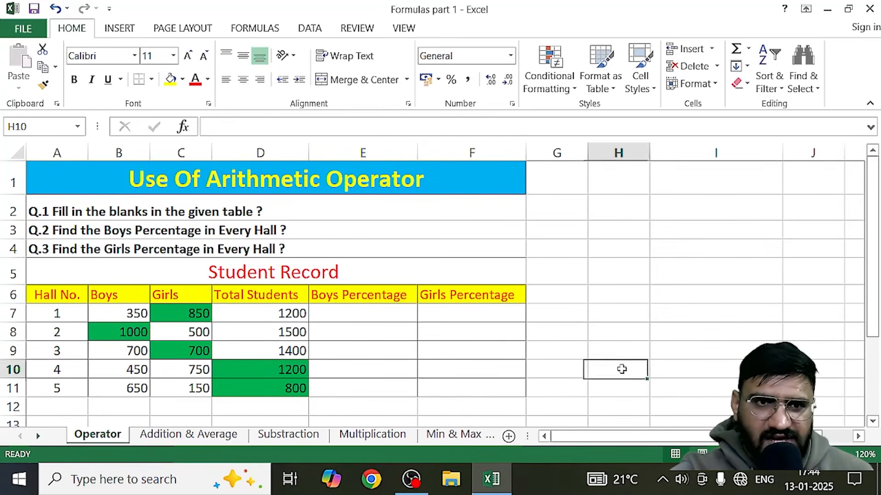
{"action": "left_click", "coordinate": [622, 292]}
{"action": "left_click", "coordinate": [619, 330]}
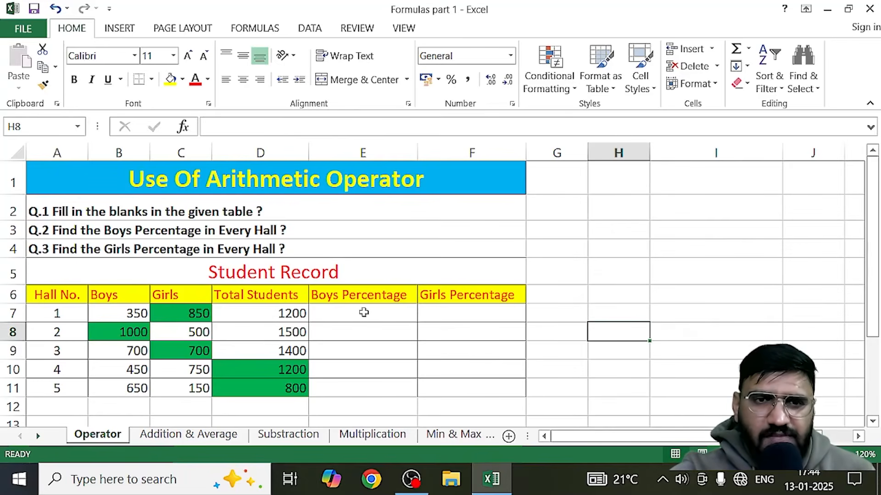
Clear the contents of the five green answer cells C7, B8, C9, D10 and D11.
{"action": "left_click", "coordinate": [182, 318]}
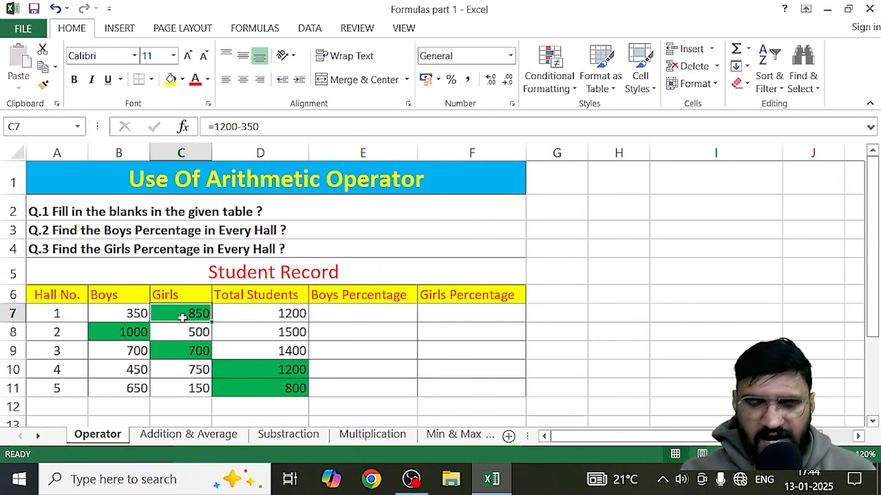
{"action": "key", "text": "BackSpace"}
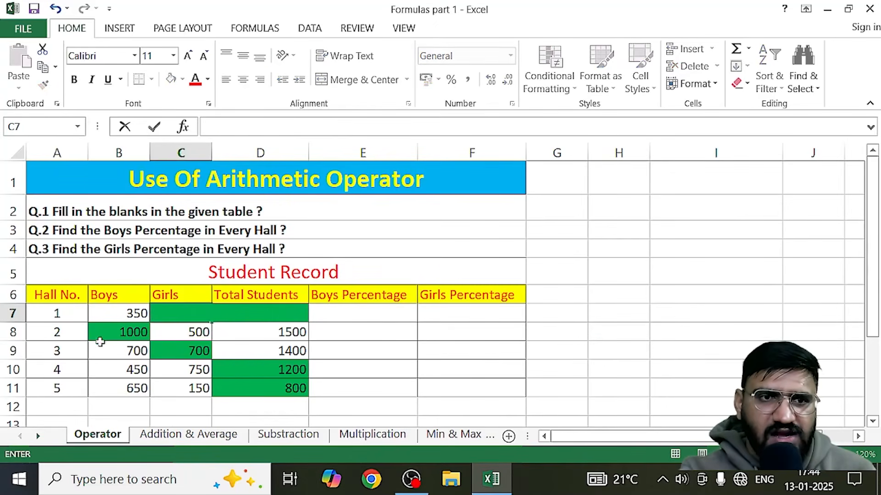
{"action": "left_click", "coordinate": [114, 334]}
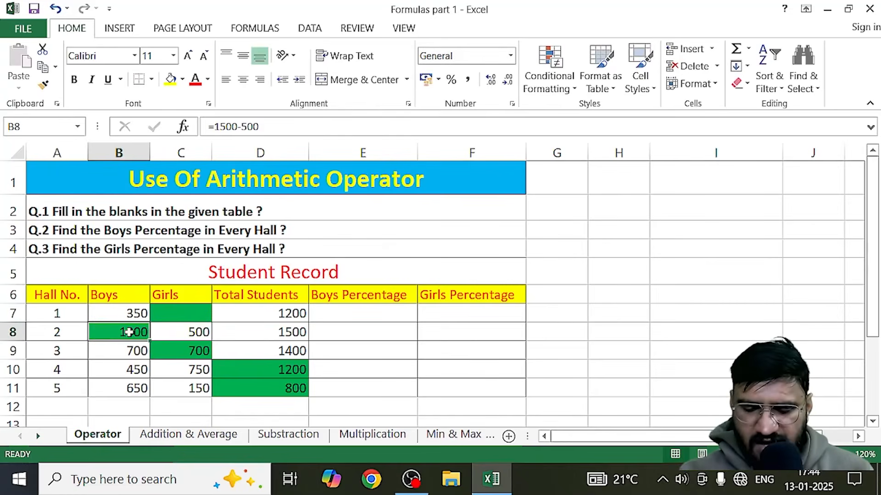
{"action": "key", "text": "Delete"}
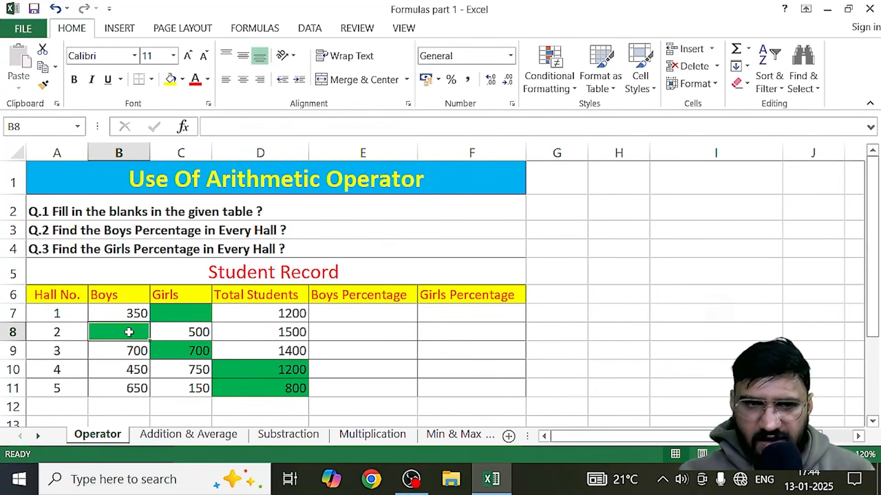
{"action": "left_click", "coordinate": [181, 353]}
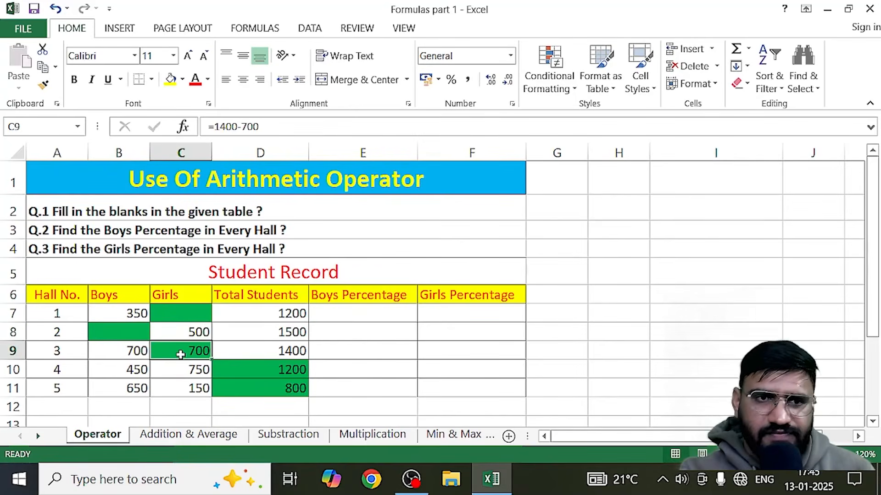
{"action": "key", "text": "Delete"}
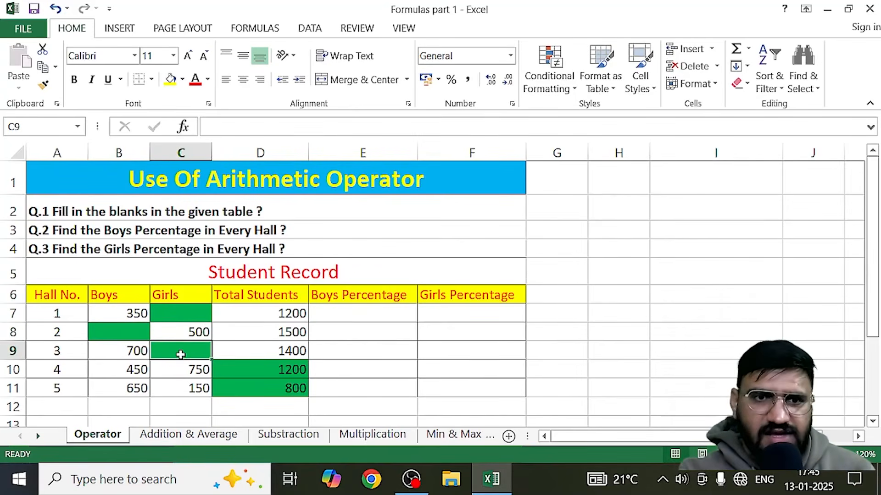
{"action": "left_click", "coordinate": [243, 369]}
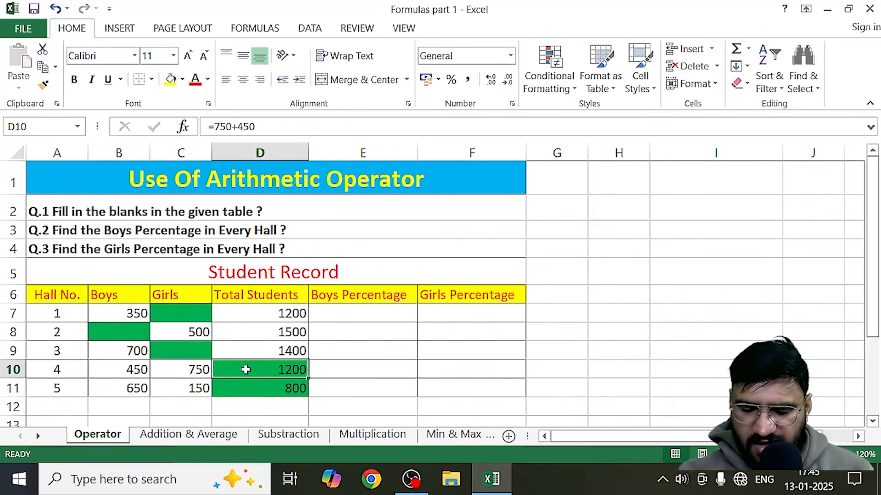
{"action": "key", "text": "Delete"}
{"action": "left_click", "coordinate": [261, 388]}
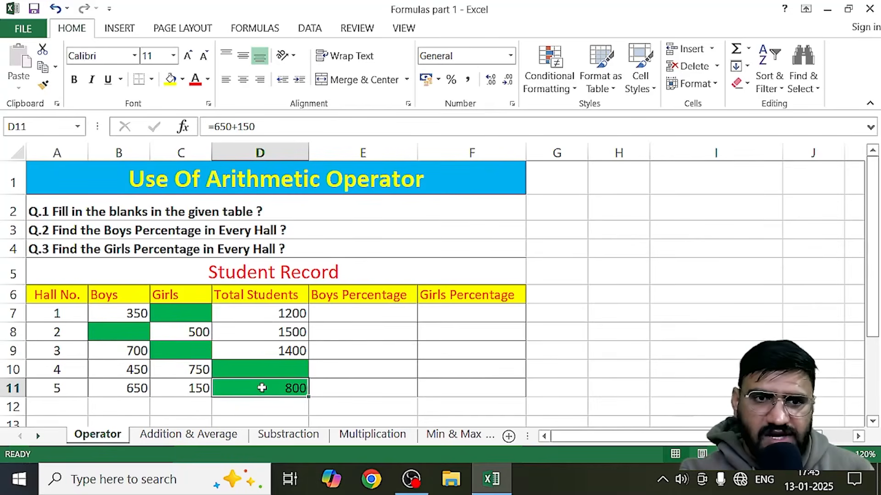
{"action": "key", "text": "Delete"}
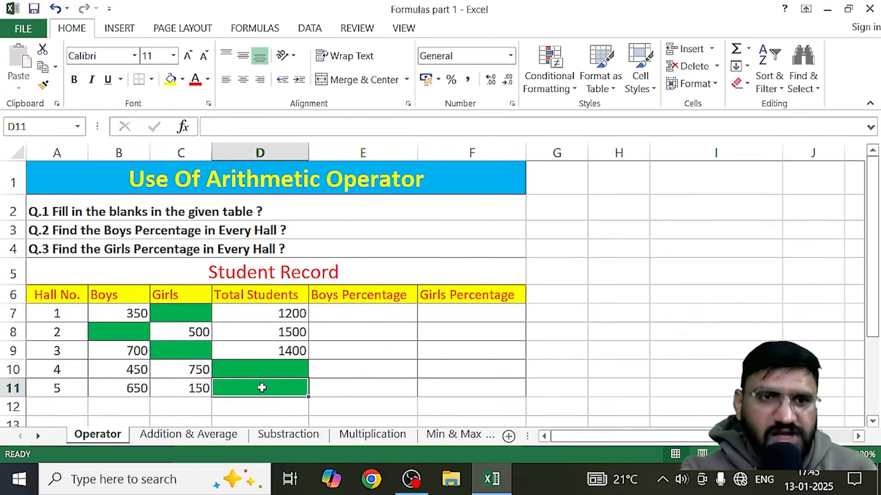
Start a formula in the Girls cell for Hall 1 (C7) with a reference to B7 and remove that reference.
{"action": "double_click", "coordinate": [187, 313]}
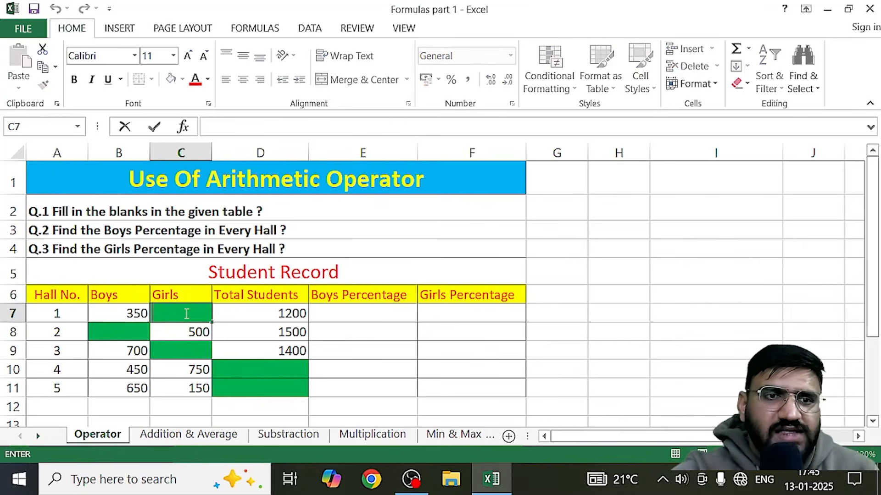
{"action": "type", "text": "="}
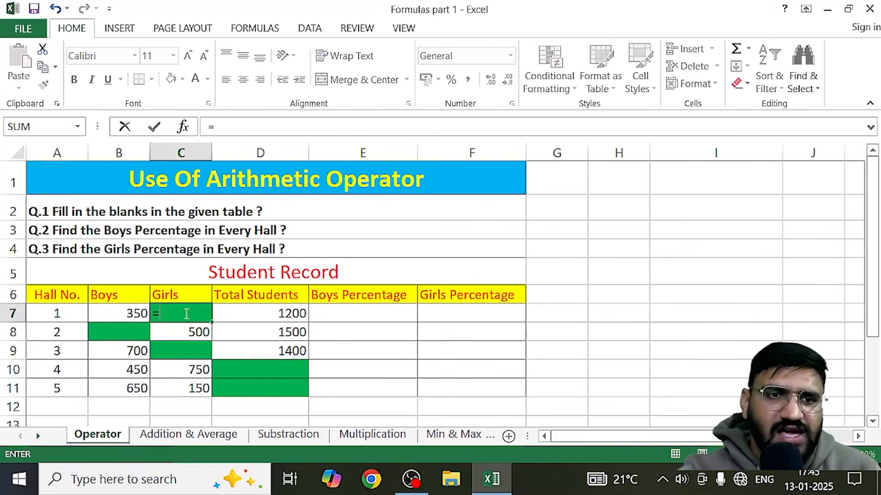
{"action": "left_click", "coordinate": [105, 313]}
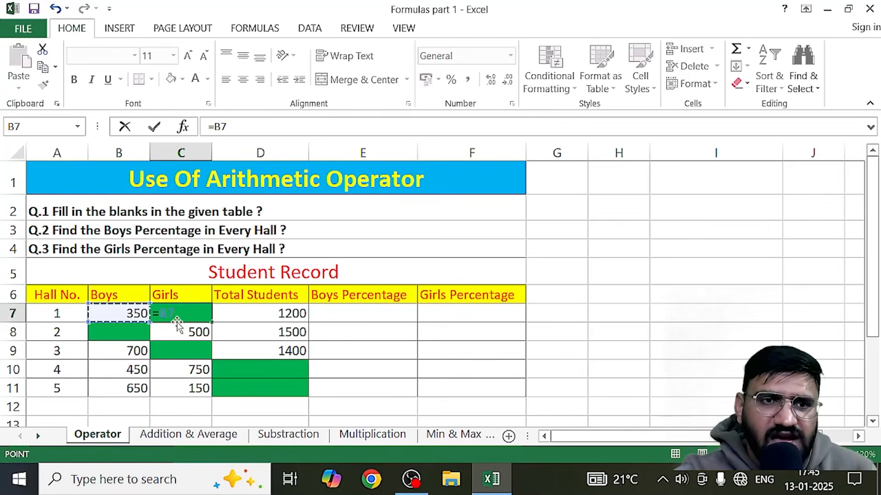
{"action": "key", "text": "BackSpace"}
{"action": "key", "text": "BackSpace"}
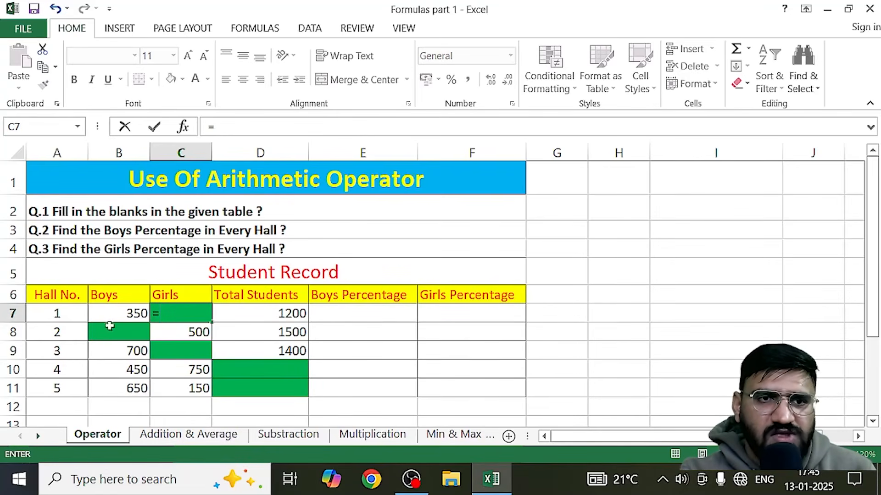
Calculate the Girls count for Hall 1 in C7 with the formula =D7-350.
{"action": "left_click", "coordinate": [260, 315]}
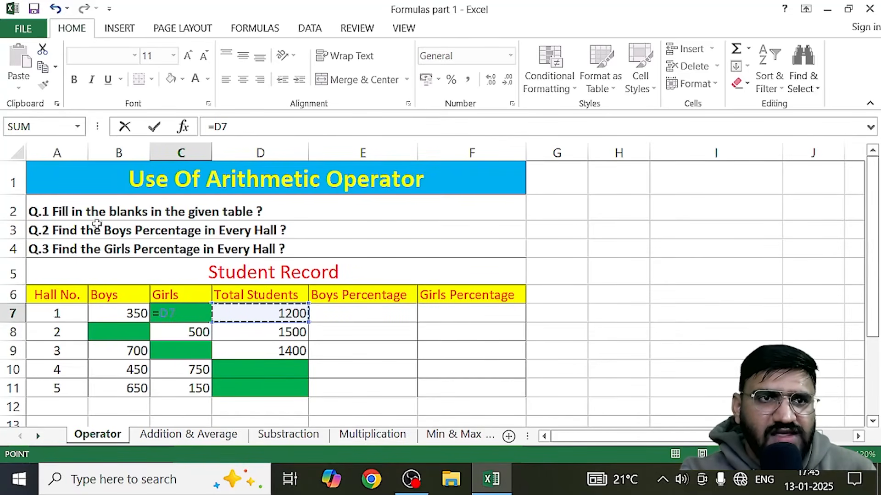
{"action": "left_click", "coordinate": [278, 313]}
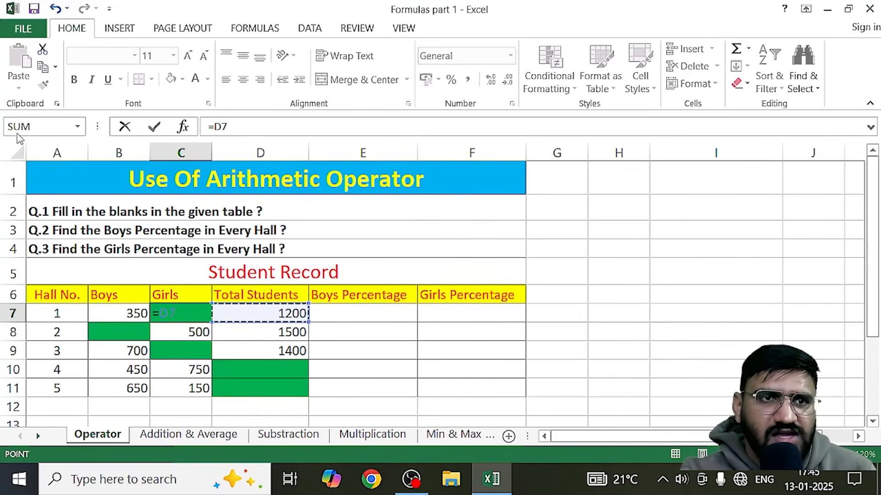
{"action": "left_click", "coordinate": [289, 314]}
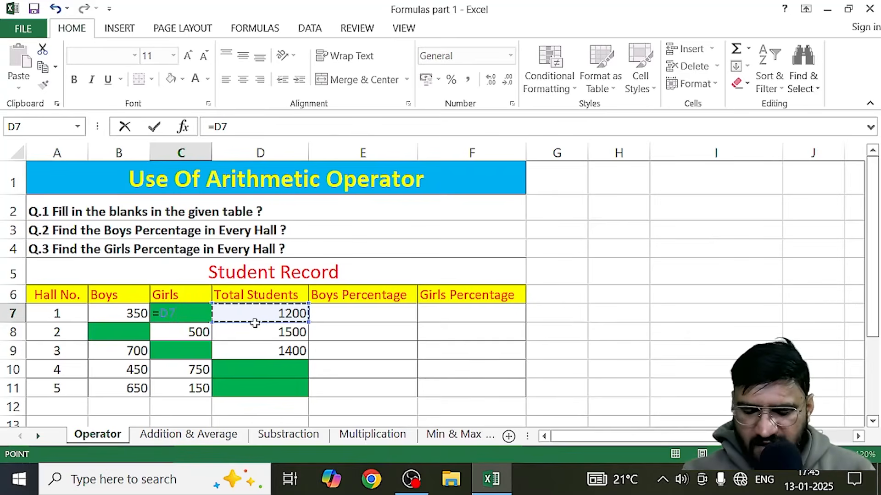
{"action": "type", "text": "+"}
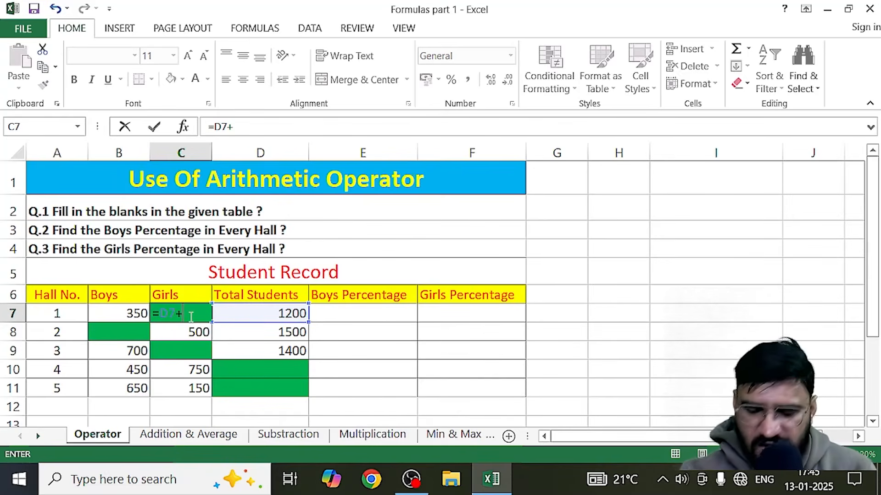
{"action": "key", "text": "BackSpace"}
{"action": "key", "text": "BackSpace"}
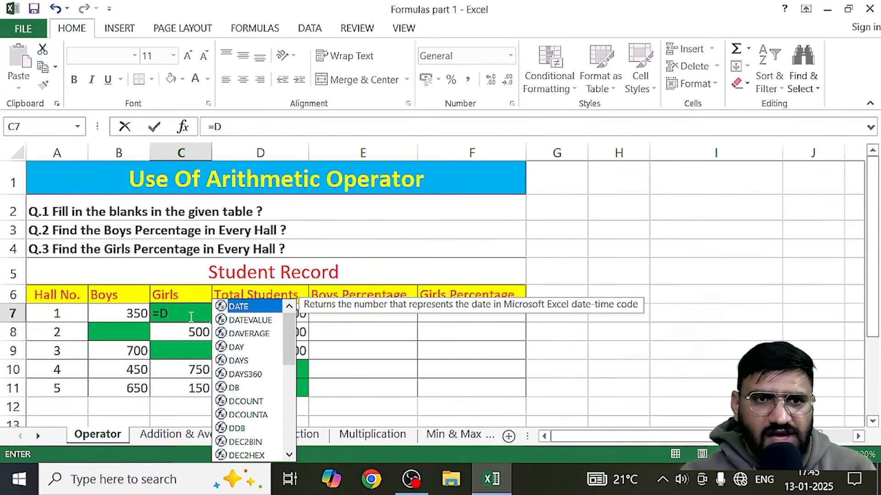
{"action": "type", "text": "7"}
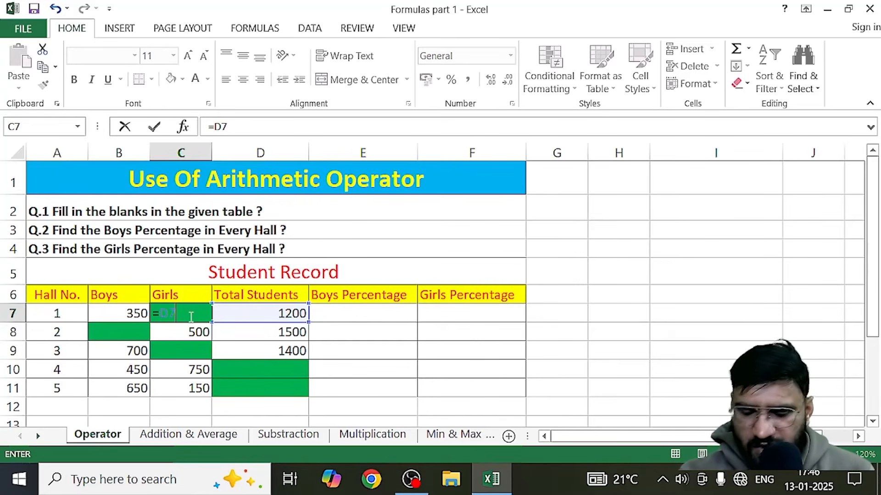
{"action": "type", "text": "+"}
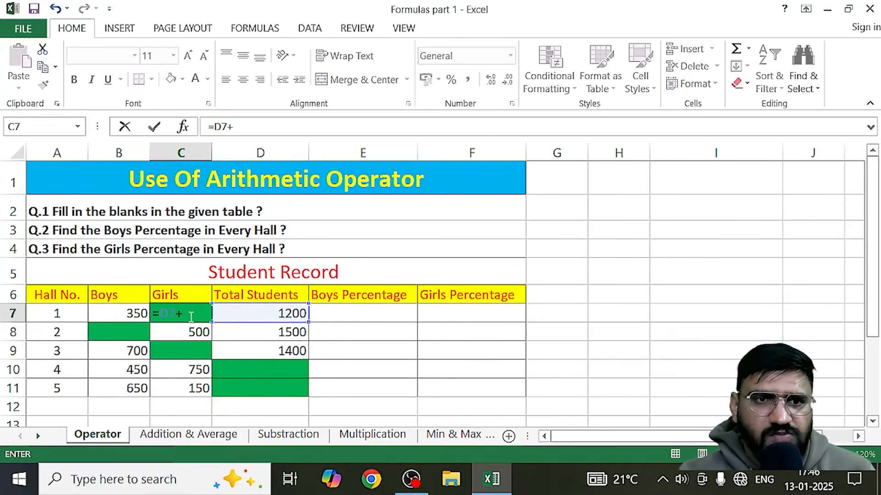
{"action": "key", "text": "BackSpace"}
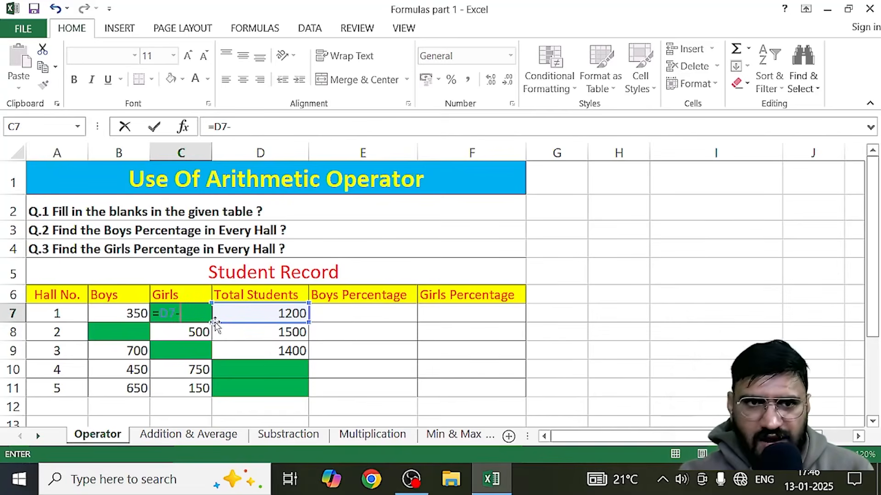
{"action": "type", "text": "-35"}
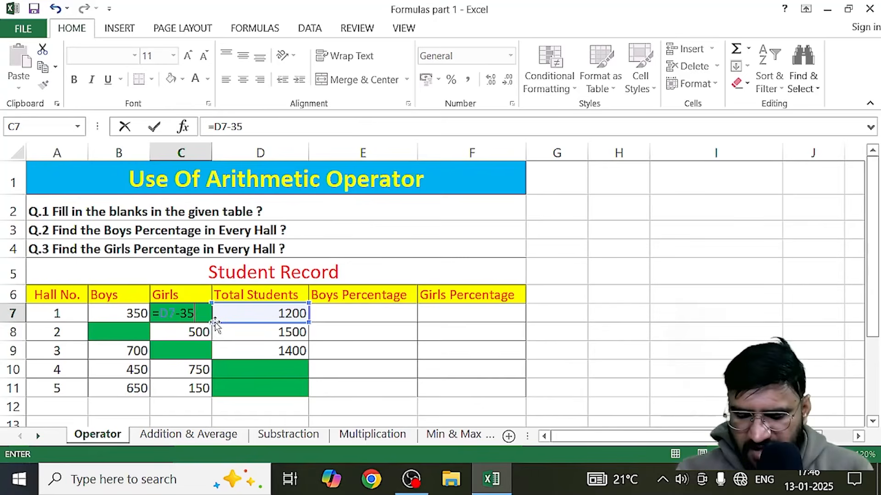
{"action": "type", "text": "0"}
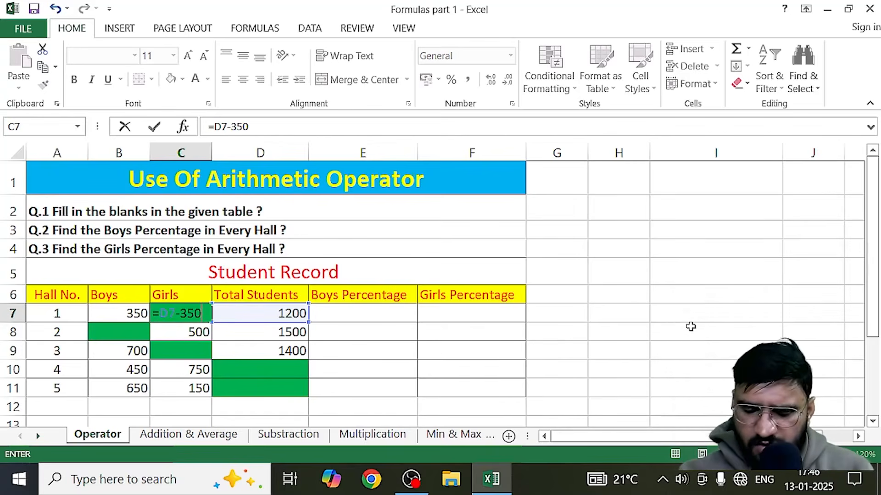
{"action": "key", "text": "Return"}
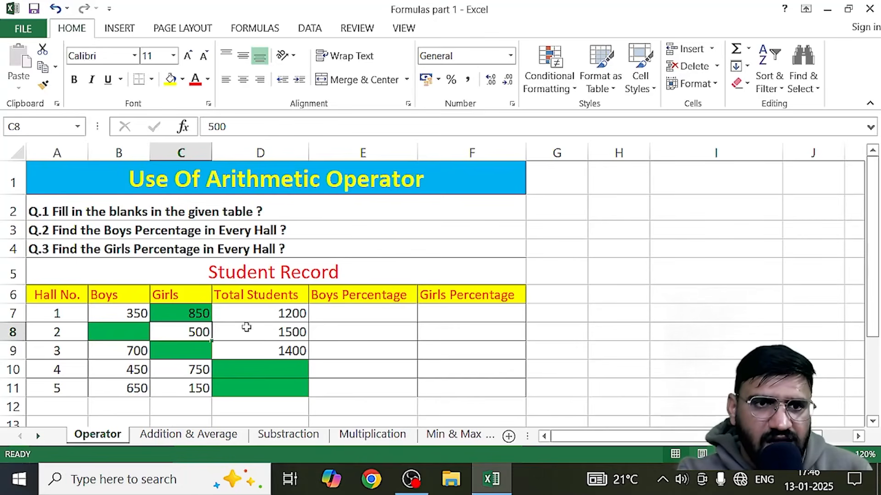
Replace the Girls formula for Hall 1 (C7) with =D7-B7, using cell references for both values.
{"action": "left_click", "coordinate": [197, 316]}
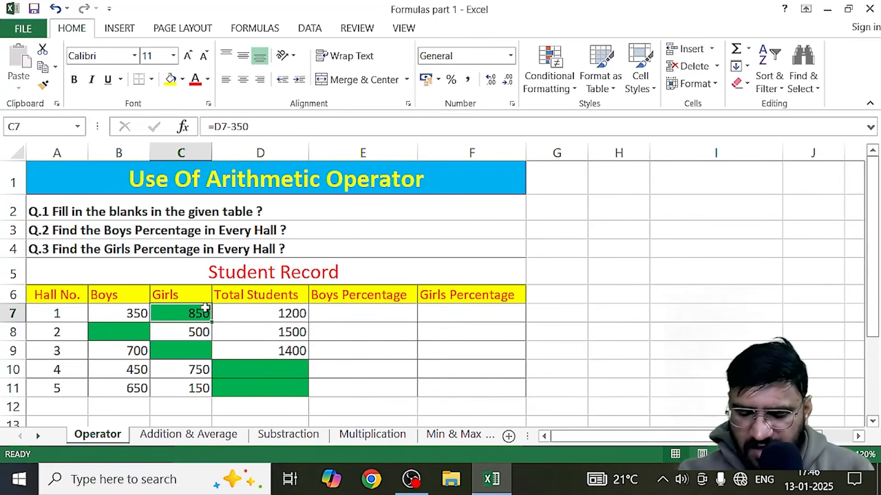
{"action": "key", "text": "BackSpace"}
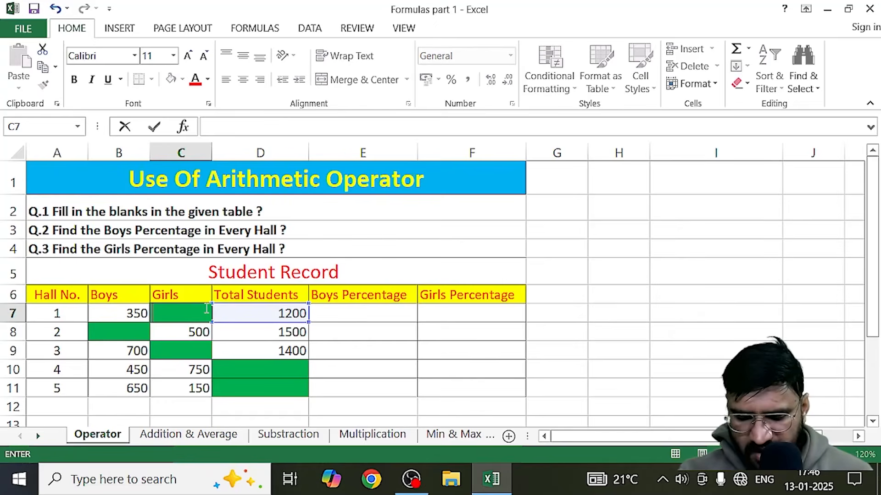
{"action": "type", "text": "="}
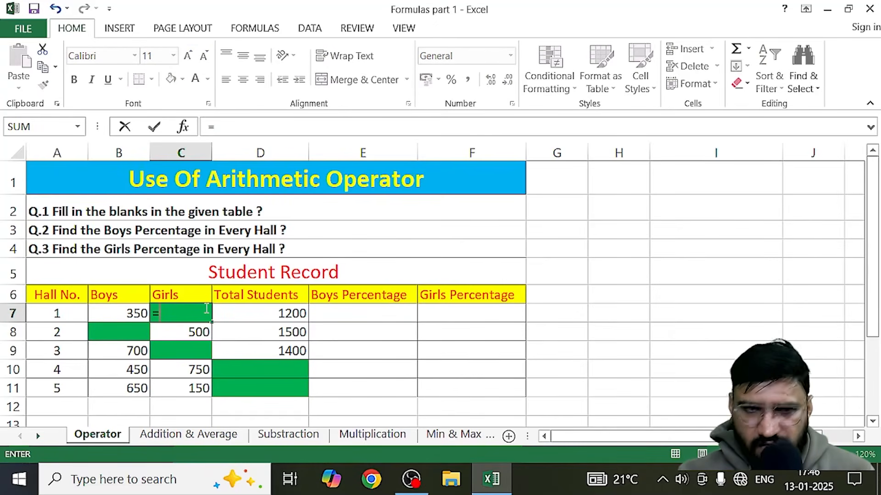
{"action": "left_click", "coordinate": [255, 313]}
{"action": "type", "text": "-"}
{"action": "left_click", "coordinate": [123, 314]}
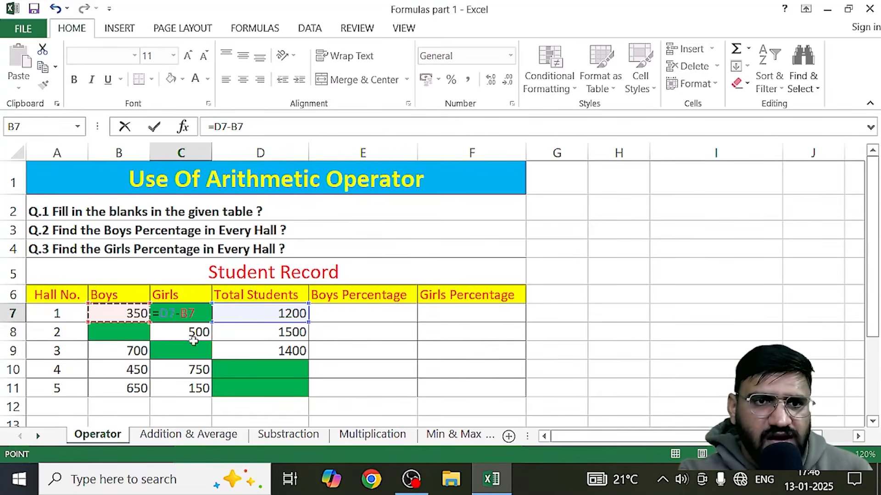
{"action": "key", "text": "Return"}
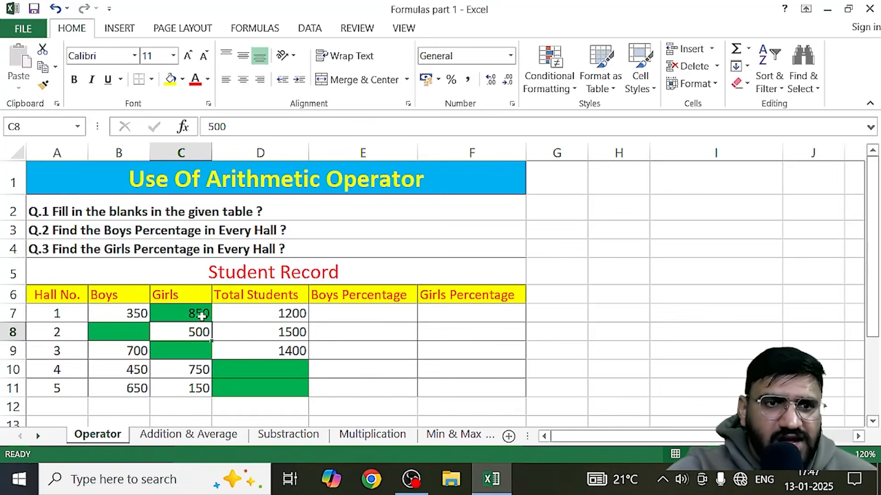
Erase the Girls formula for Hall 1 (C7) and build it again from cell references as =D7-B7.
{"action": "double_click", "coordinate": [184, 316]}
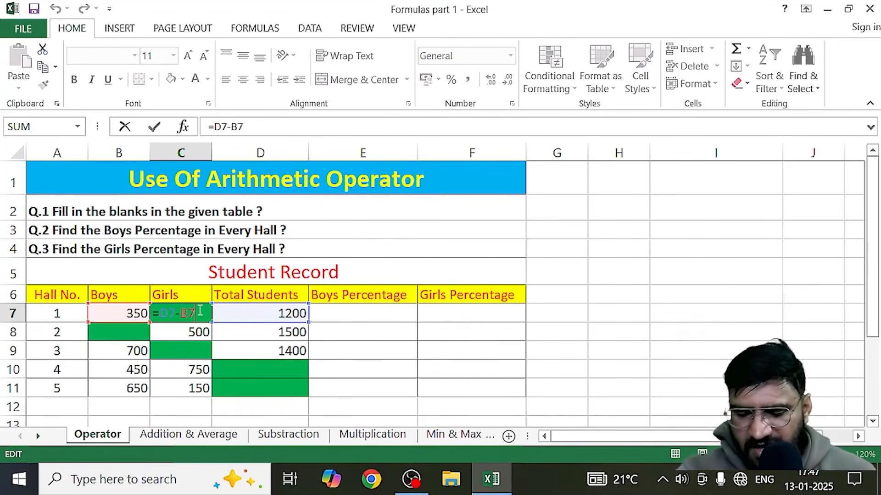
{"action": "key", "text": "BackSpace"}
{"action": "key", "text": "BackSpace"}
{"action": "key", "text": "BackSpace"}
{"action": "key", "text": "BackSpace"}
{"action": "key", "text": "BackSpace"}
{"action": "key", "text": "BackSpace"}
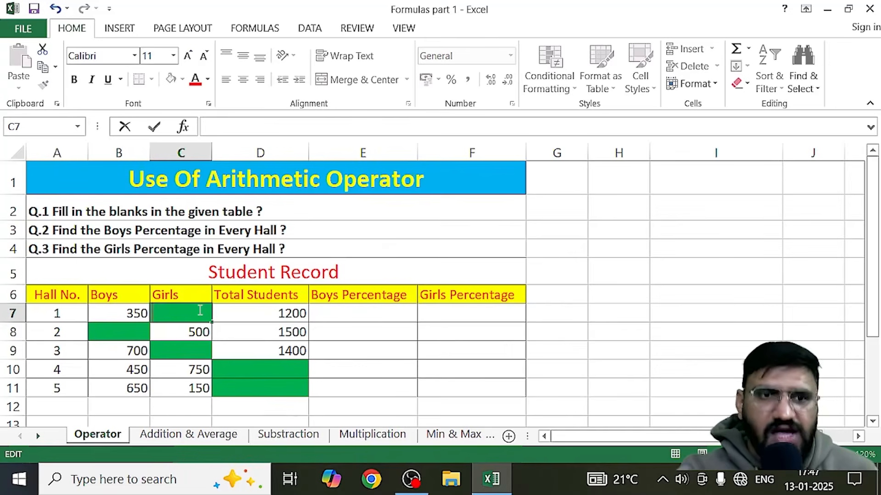
{"action": "type", "text": "="}
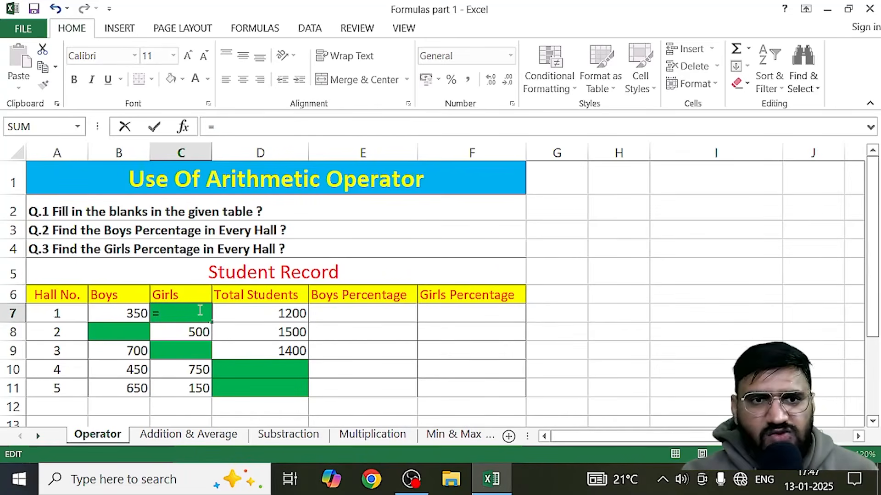
{"action": "left_click", "coordinate": [245, 308]}
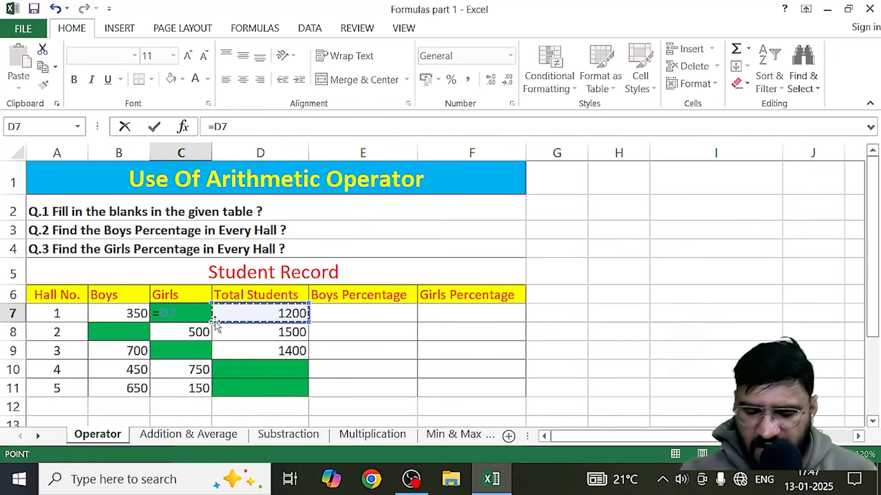
{"action": "type", "text": "-"}
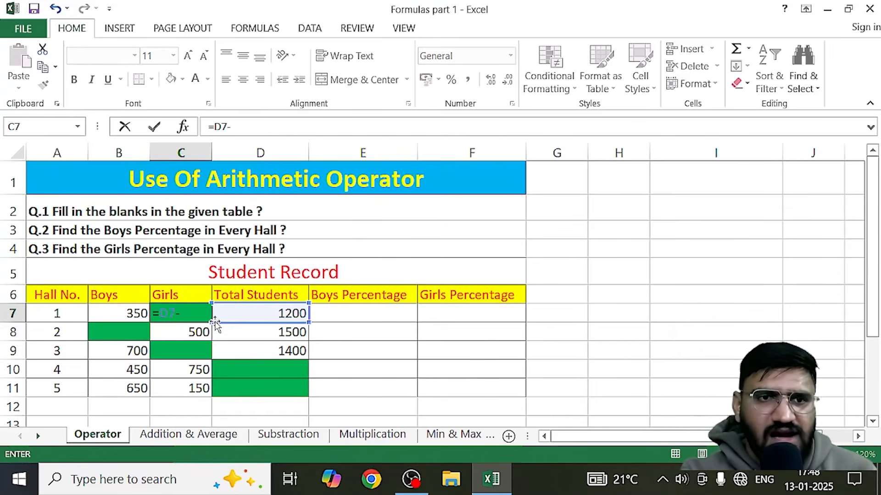
{"action": "left_click", "coordinate": [117, 311]}
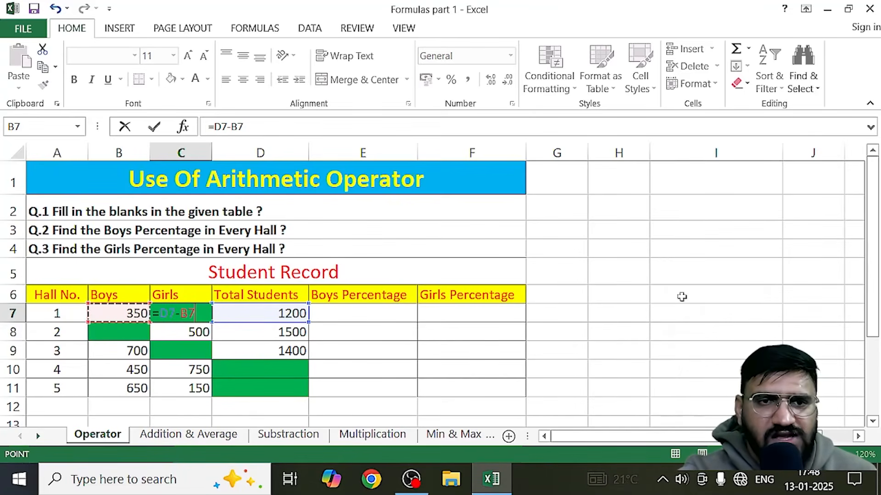
{"action": "key", "text": "Return"}
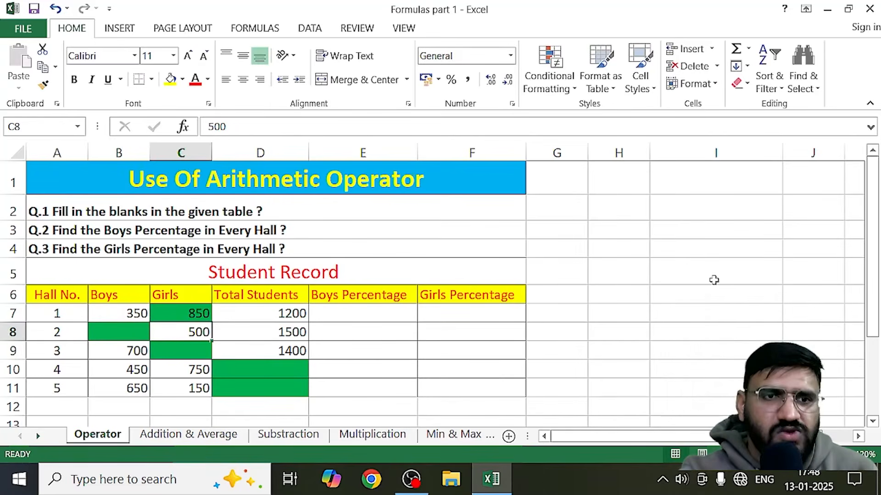
Calculate the Boys count for Hall 2 in B8 with the formula =D8-C8.
{"action": "left_click", "coordinate": [123, 330]}
{"action": "type", "text": "="}
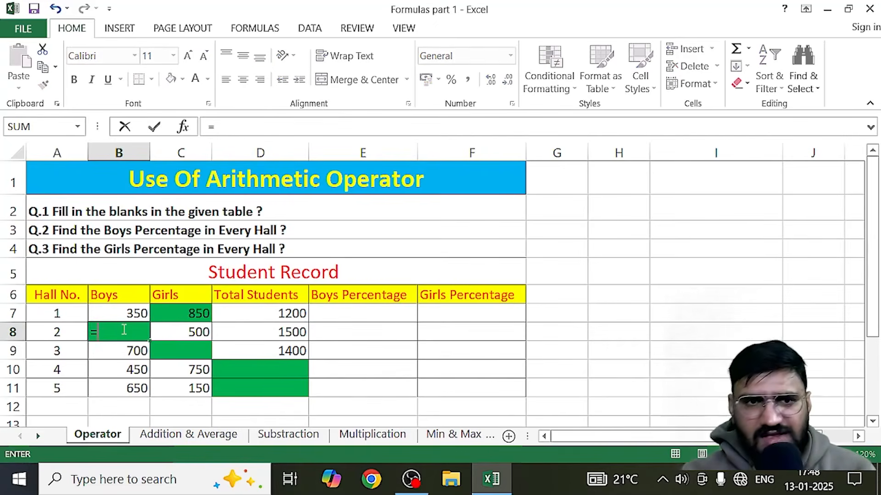
{"action": "left_click", "coordinate": [256, 347]}
{"action": "left_click", "coordinate": [260, 332]}
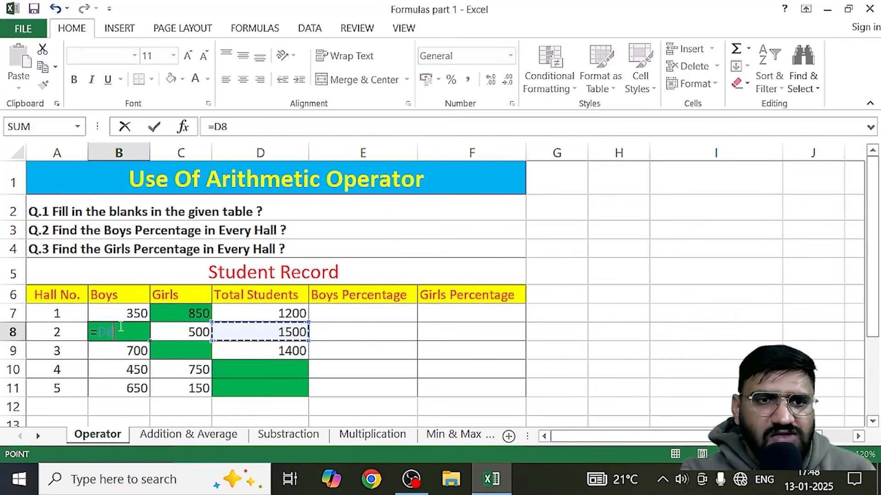
{"action": "type", "text": "-"}
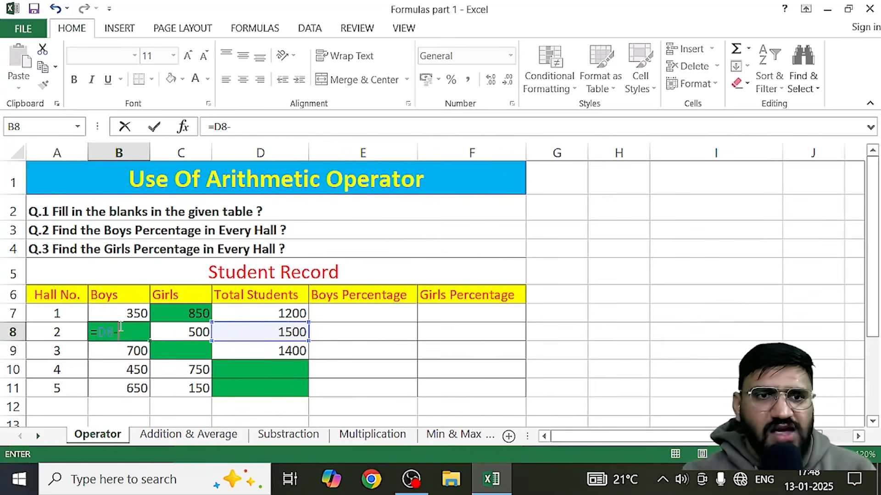
{"action": "left_click", "coordinate": [182, 334]}
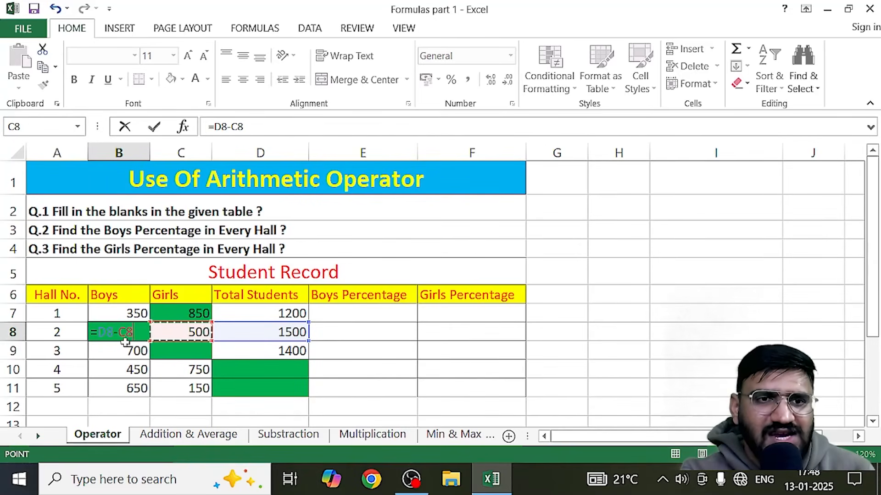
{"action": "key", "text": "ctrl+Return"}
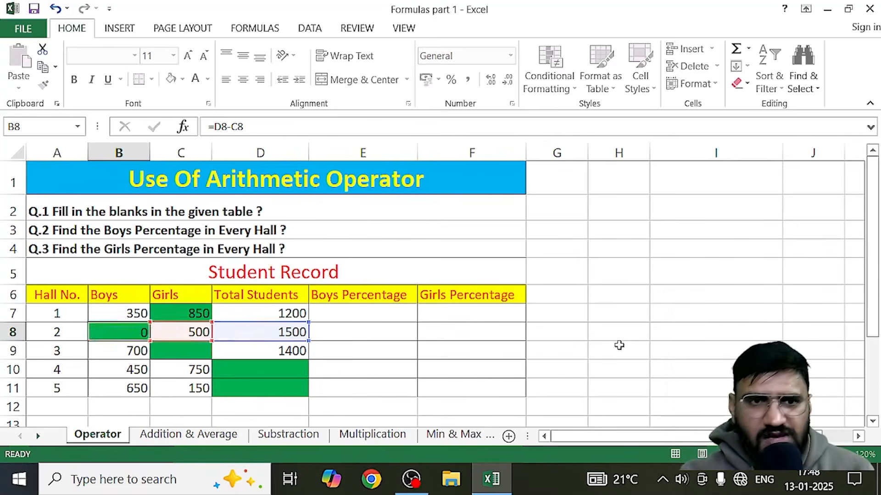
{"action": "key", "text": "Return"}
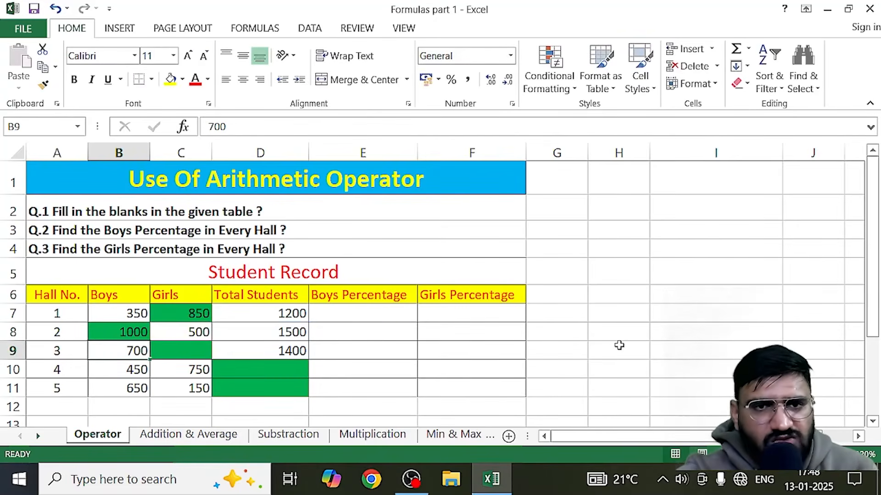
Start a formula in the Girls cell for Hall 3 (C9) with the number 1400 and remove that number, keeping the equals sign.
{"action": "left_click", "coordinate": [187, 355]}
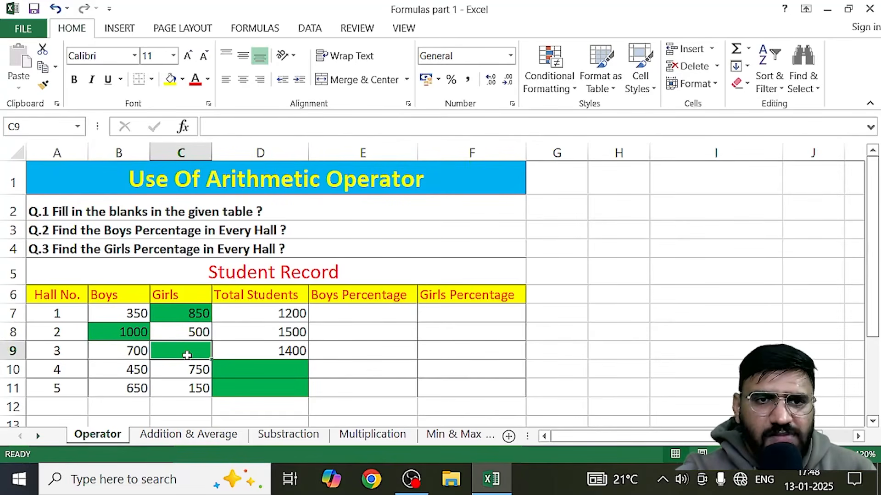
{"action": "type", "text": "="}
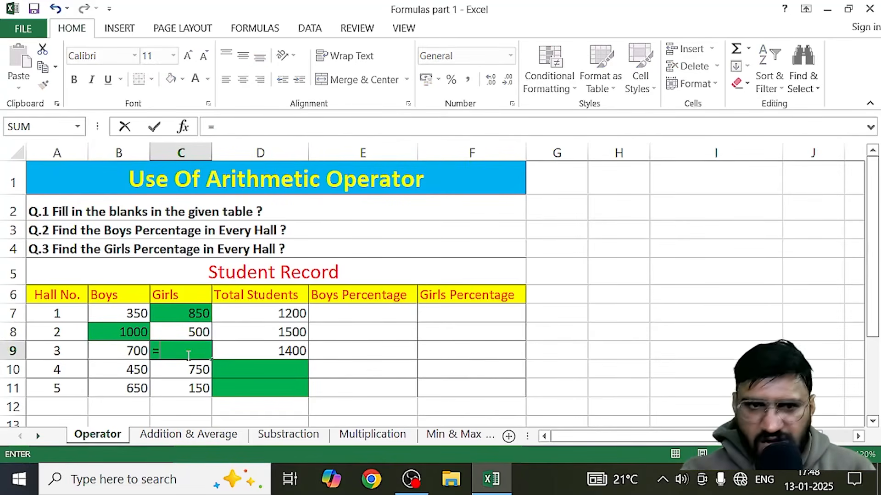
{"action": "type", "text": "1400"}
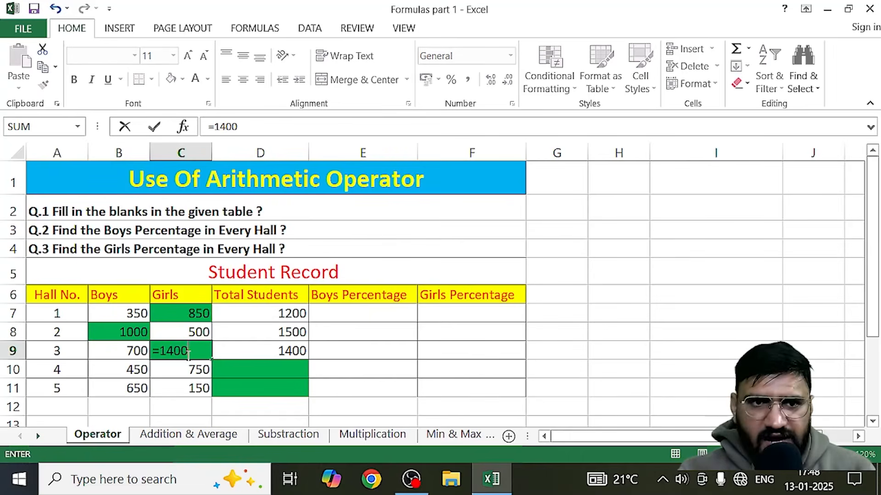
{"action": "key", "text": "BackSpace"}
{"action": "key", "text": "BackSpace"}
{"action": "key", "text": "BackSpace"}
{"action": "key", "text": "BackSpace"}
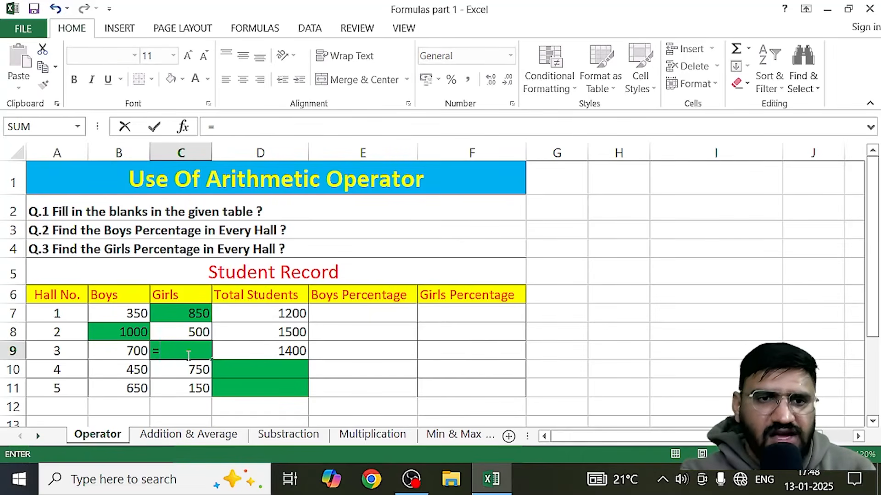
Complete the Girls formula for Hall 3 in C9 as =D9-B9, using cell references.
{"action": "left_click", "coordinate": [258, 357]}
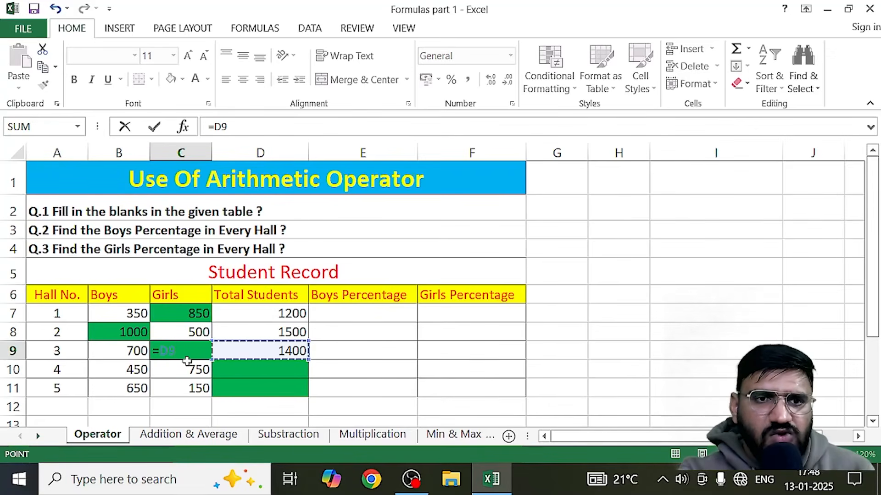
{"action": "type", "text": "-"}
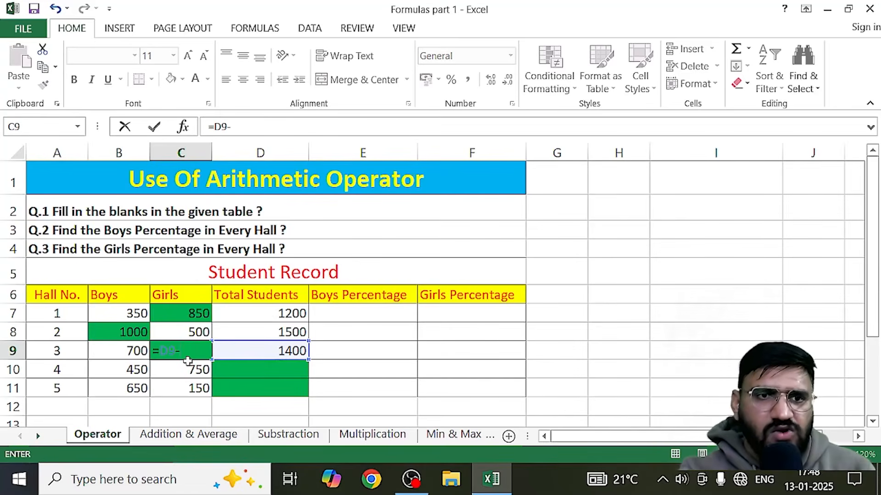
{"action": "left_click", "coordinate": [130, 353]}
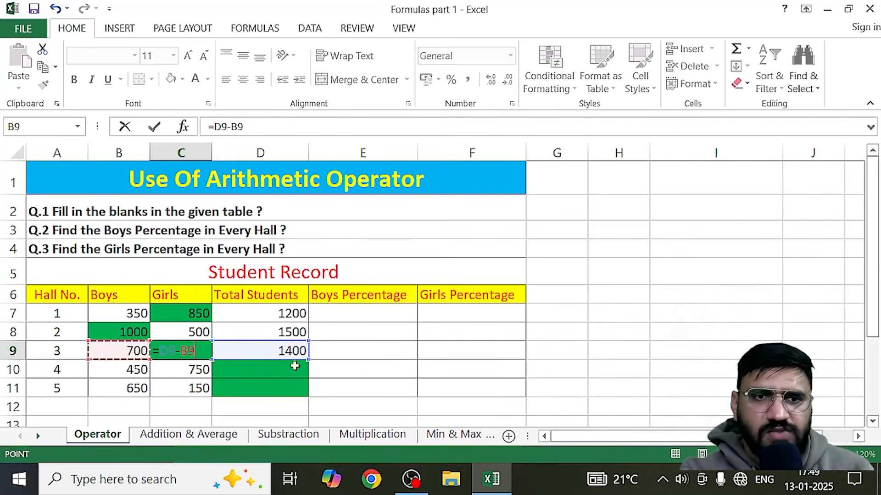
{"action": "key", "text": "Return"}
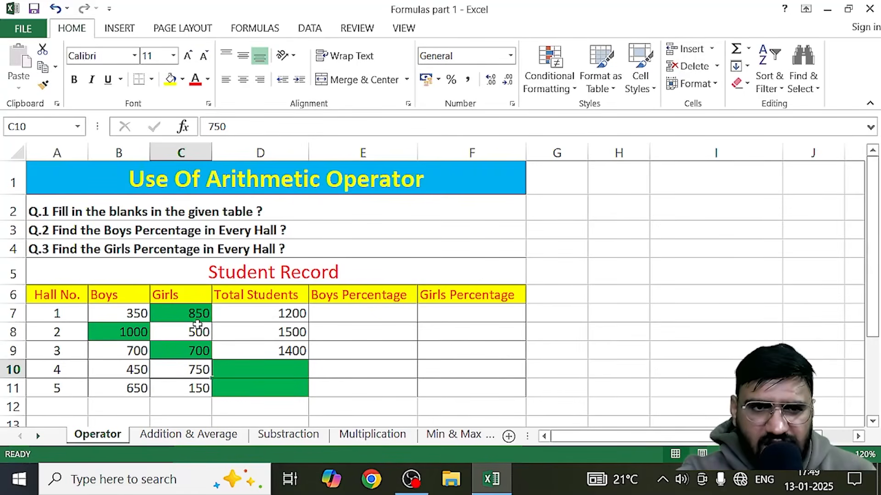
Start a formula in the Total Students cell for Hall 4 (D10) with the number 450 and remove that number, keeping the equals sign.
{"action": "left_click", "coordinate": [130, 371]}
{"action": "left_click", "coordinate": [191, 376]}
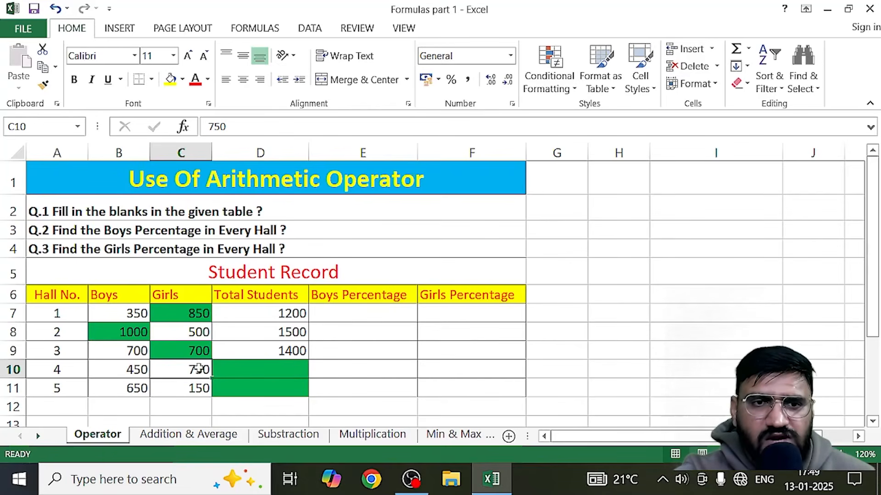
{"action": "double_click", "coordinate": [228, 369]}
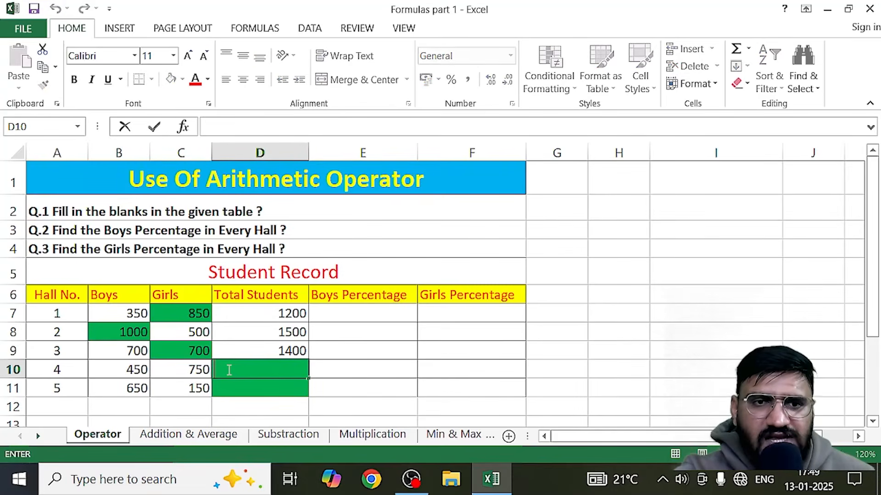
{"action": "type", "text": "="}
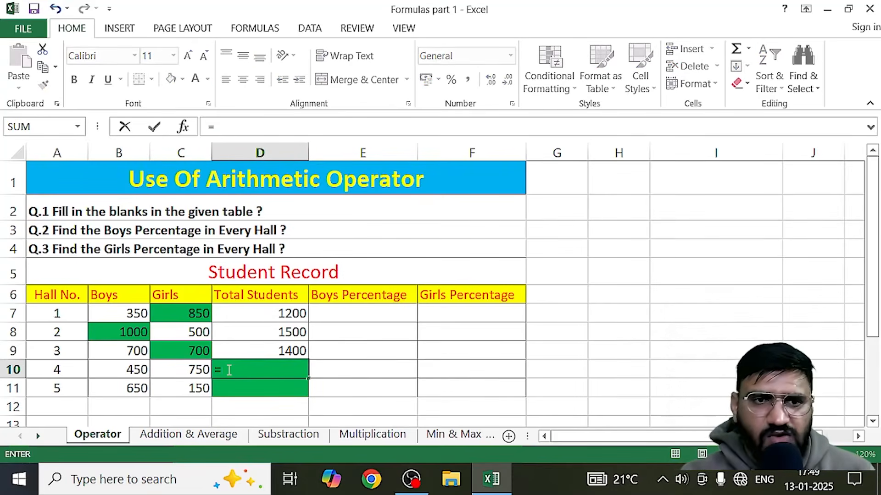
{"action": "type", "text": "450"}
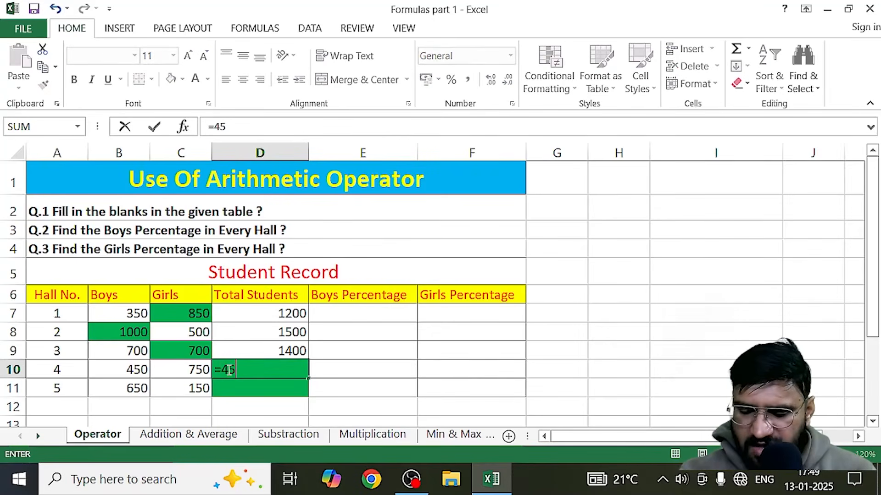
{"action": "key", "text": "BackSpace"}
{"action": "key", "text": "BackSpace"}
{"action": "key", "text": "BackSpace"}
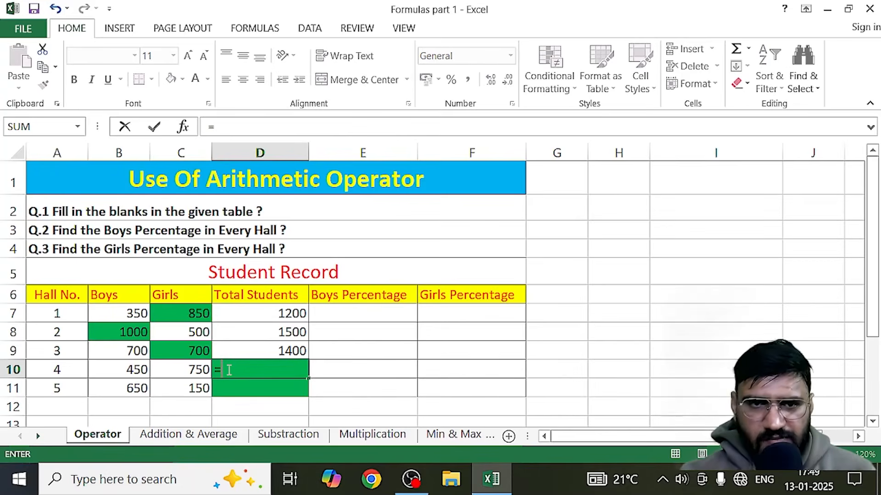
Complete the Total Students formula for Hall 4 in D10 as =B10+C10.
{"action": "left_click", "coordinate": [131, 370]}
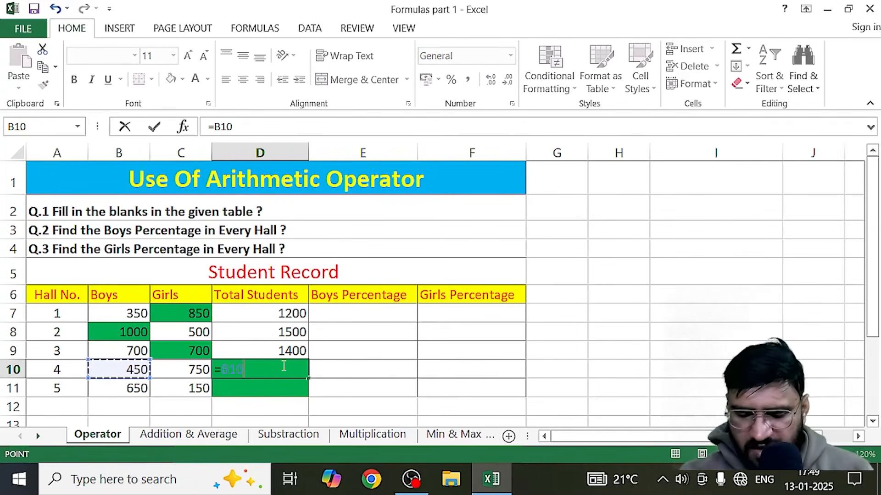
{"action": "type", "text": "="}
{"action": "key", "text": "BackSpace"}
{"action": "type", "text": "+"}
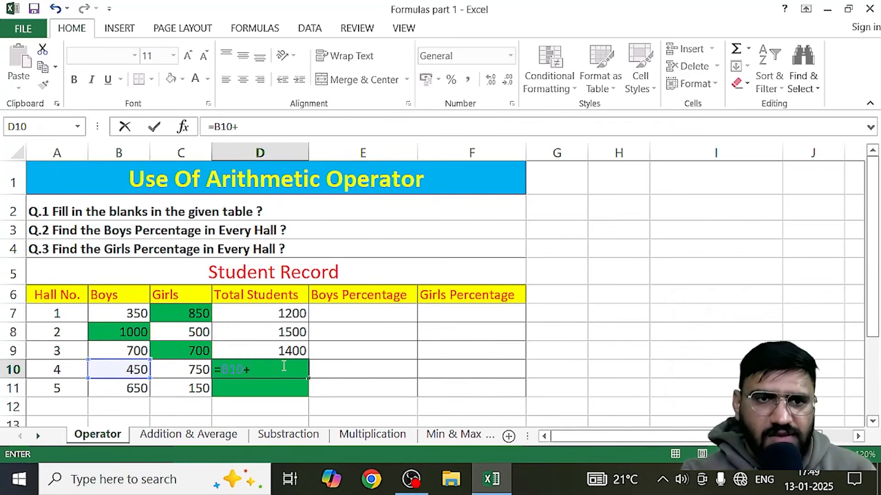
{"action": "left_click", "coordinate": [180, 373]}
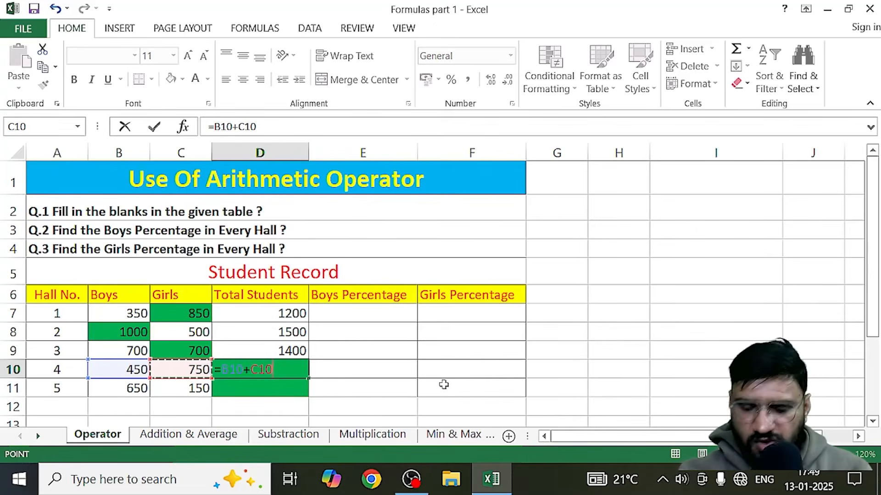
{"action": "key", "text": "Return"}
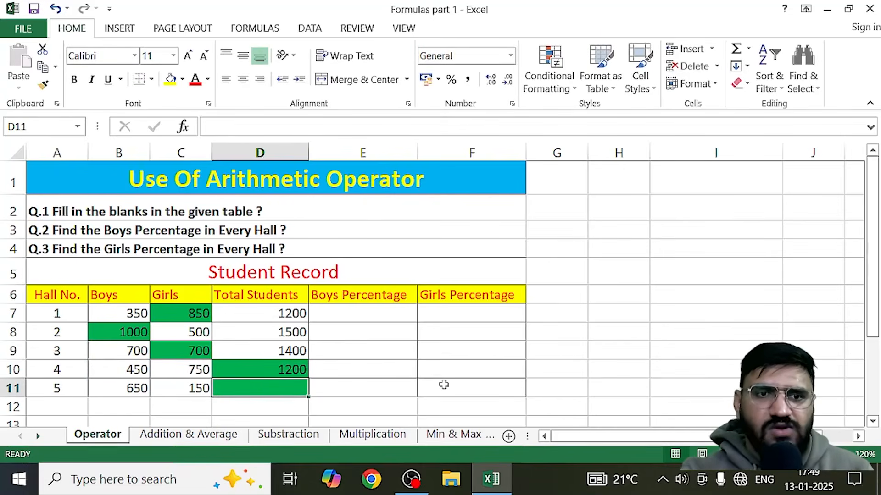
Fill the Total Students cell for Hall 5 (D11) with =SUM(B11,C11), using cell references for both arguments.
{"action": "double_click", "coordinate": [242, 391]}
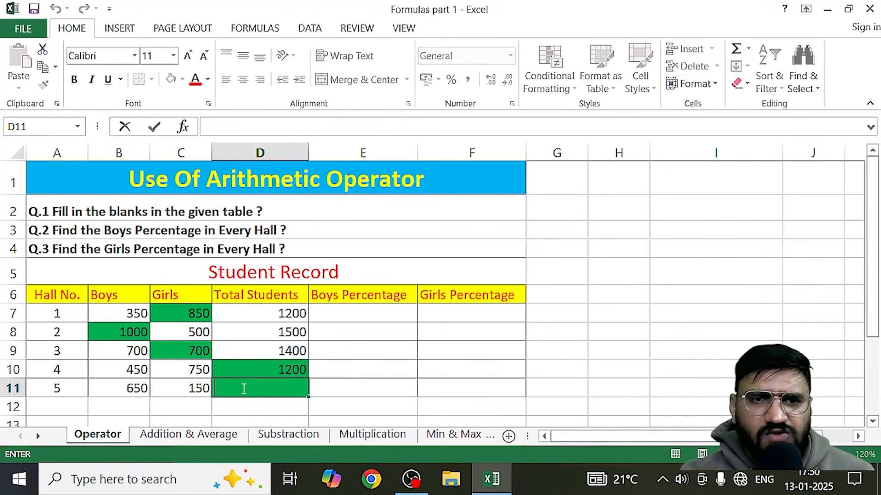
{"action": "type", "text": "="}
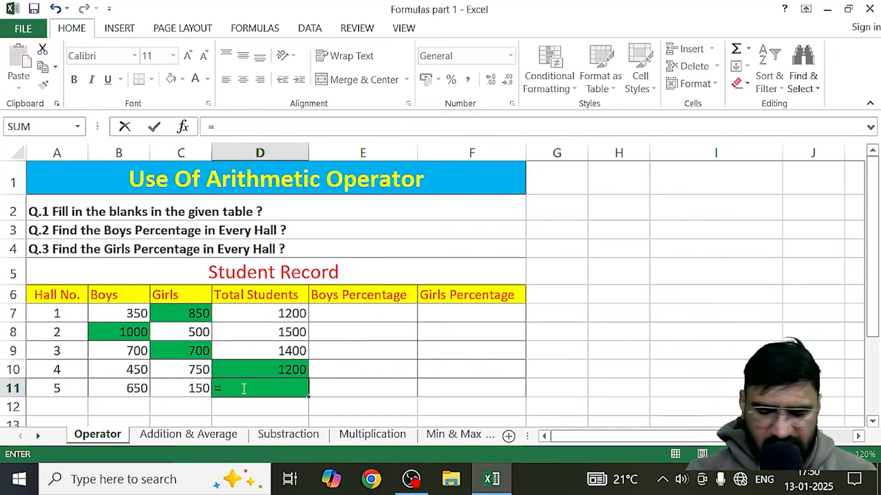
{"action": "type", "text": "sum"}
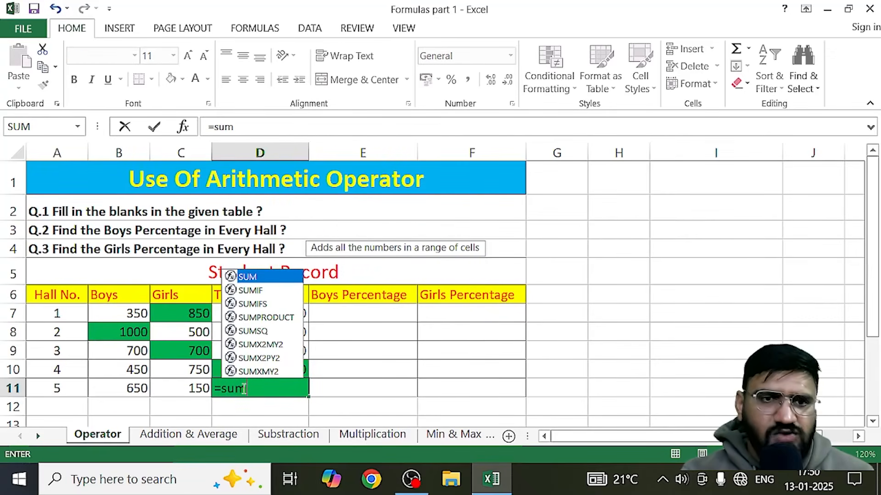
{"action": "key", "text": "Tab"}
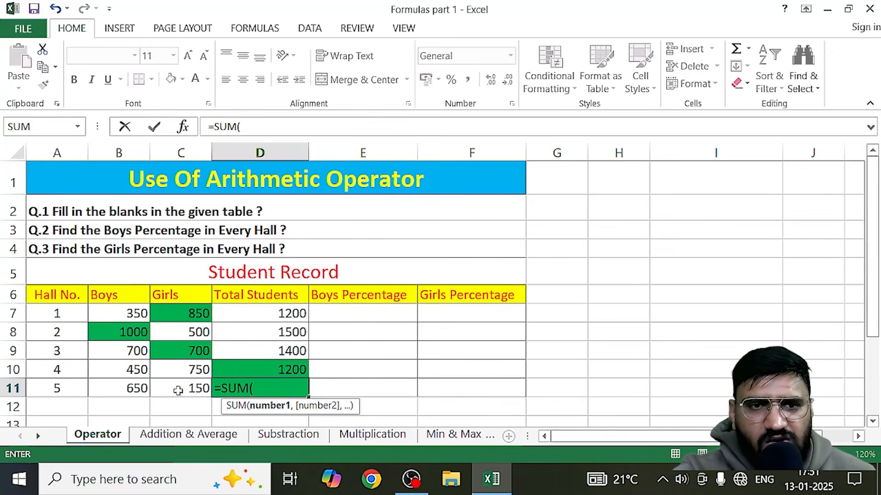
{"action": "left_click", "coordinate": [128, 390]}
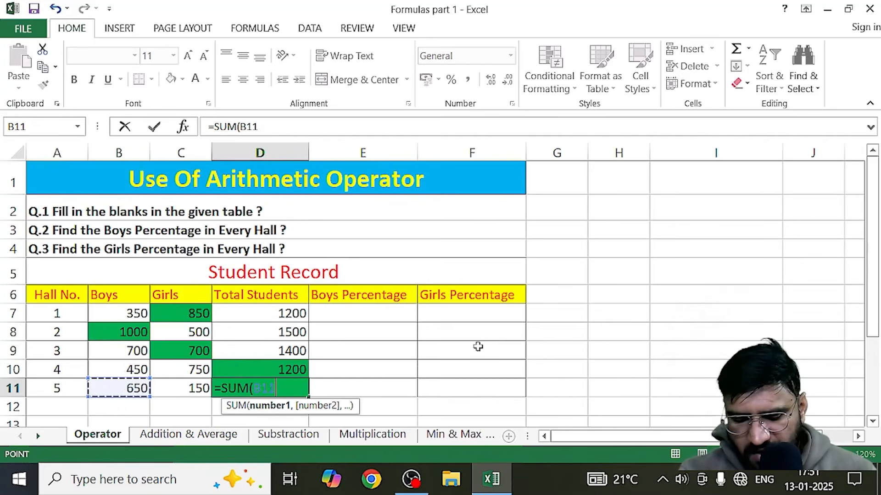
{"action": "type", "text": ","}
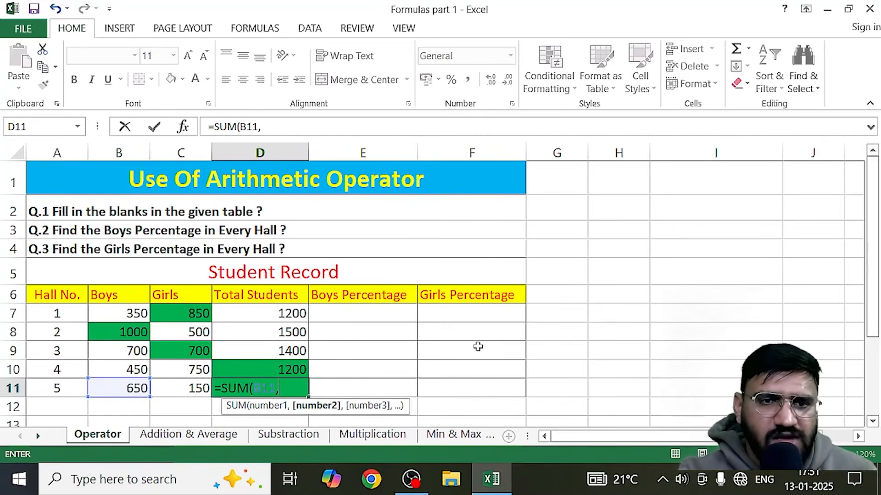
{"action": "left_click", "coordinate": [182, 387]}
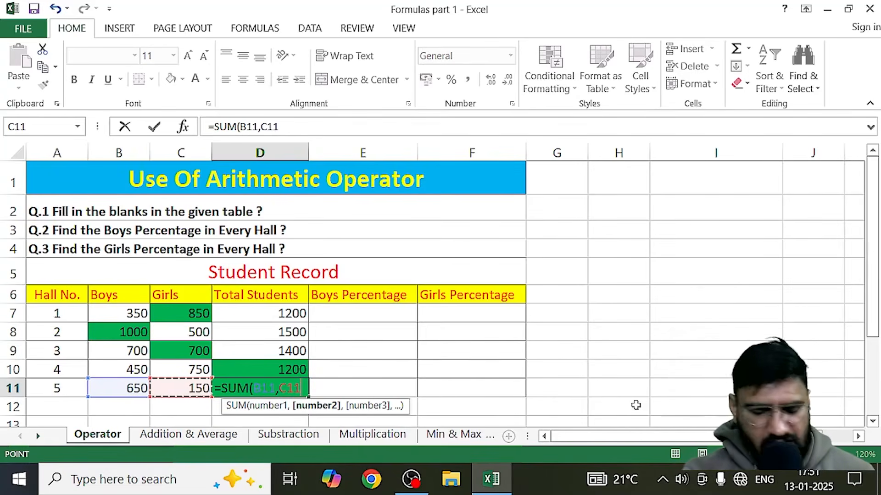
{"action": "type", "text": ")"}
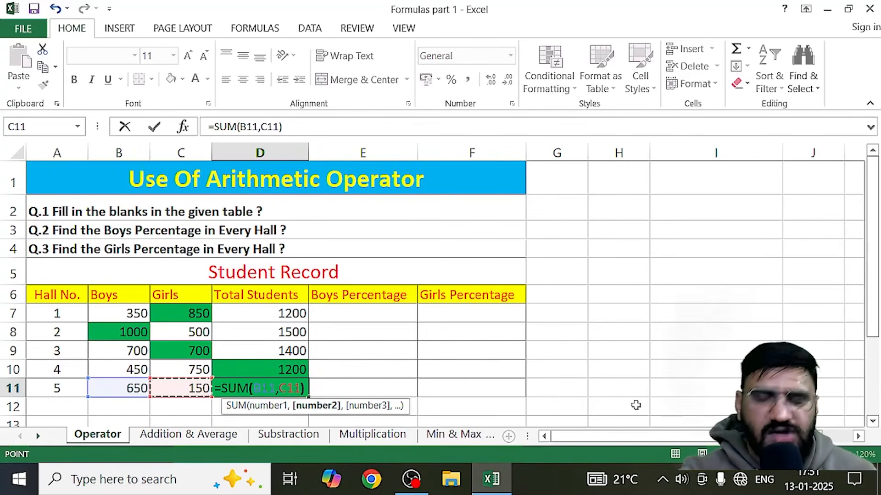
{"action": "key", "text": "Return"}
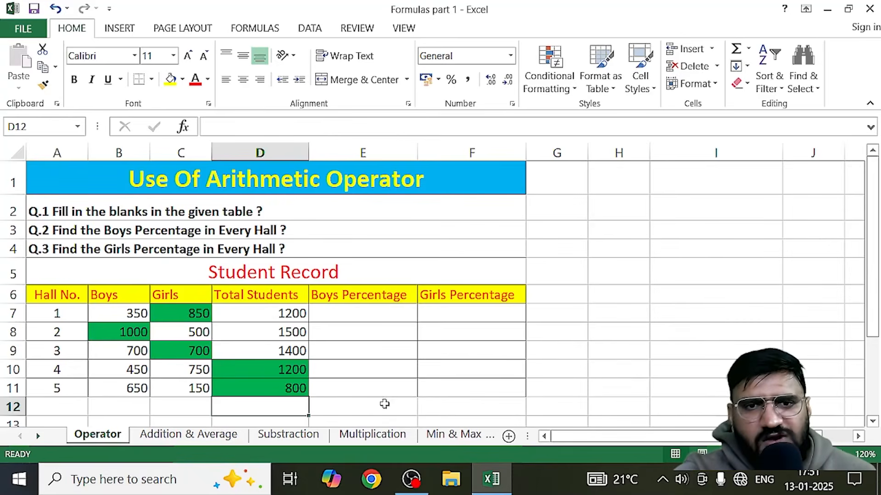
{"action": "left_click", "coordinate": [363, 404]}
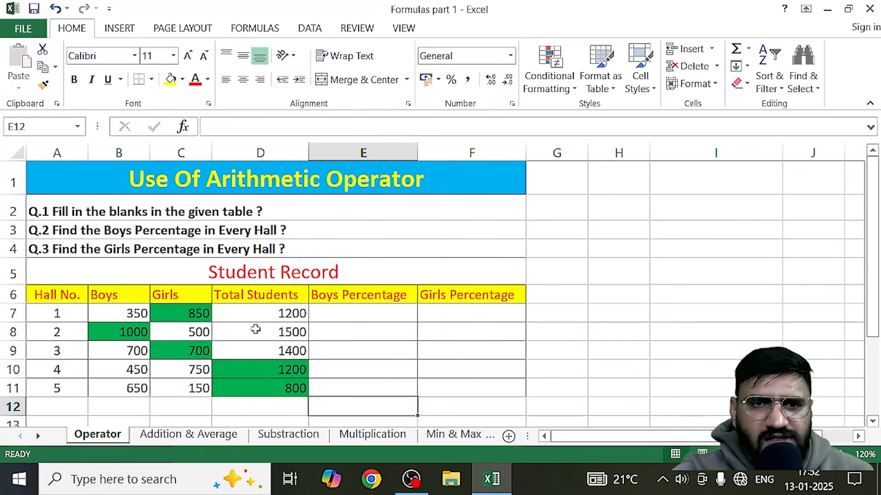
Enter the Boys Percentage formula for Hall 1 in E7 with plain numbers as =350/1200*100.
{"action": "left_click", "coordinate": [341, 314]}
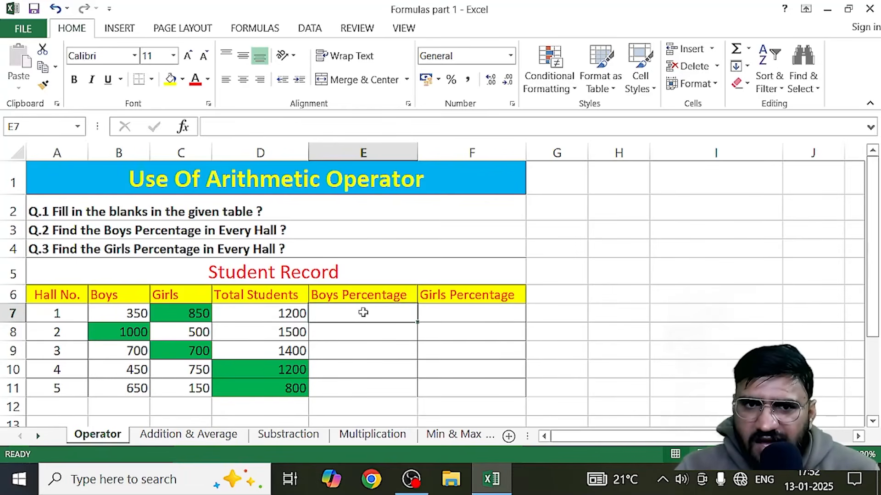
{"action": "double_click", "coordinate": [341, 313]}
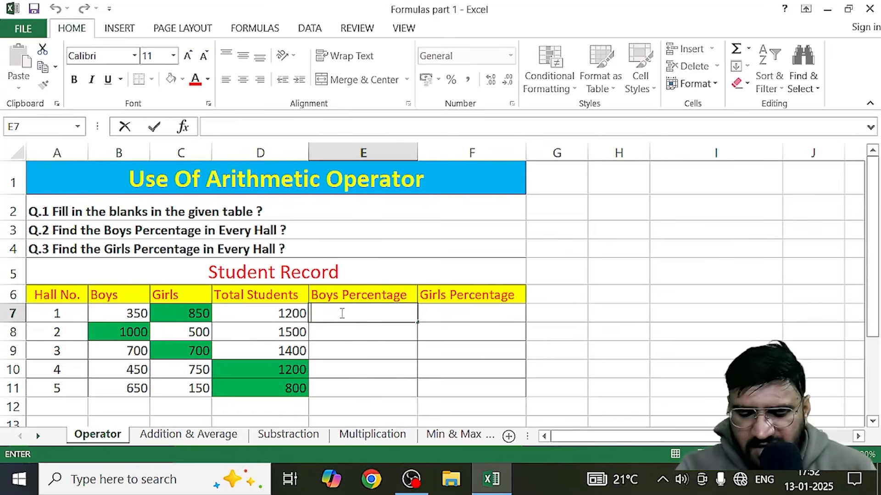
{"action": "type", "text": "="}
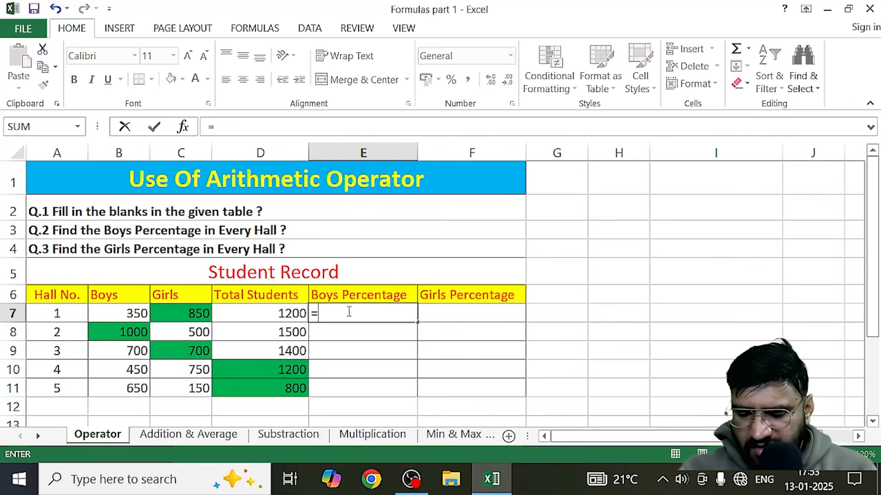
{"action": "type", "text": "350"}
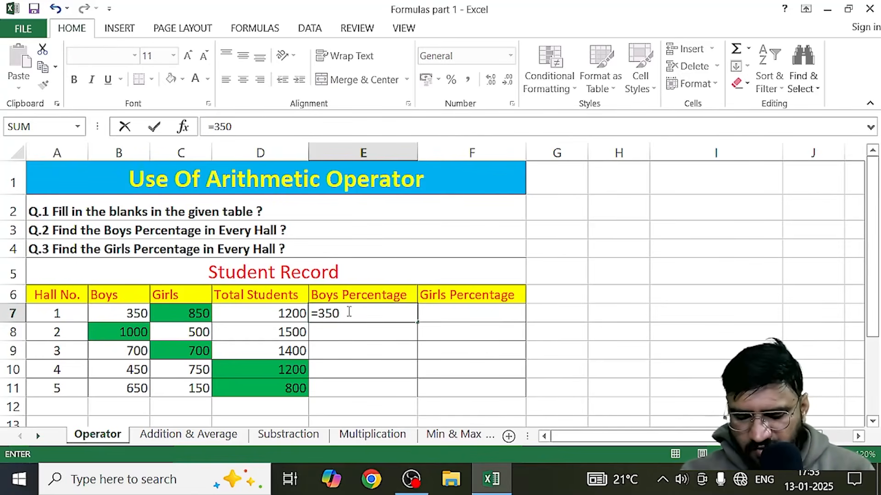
{"action": "type", "text": "/"}
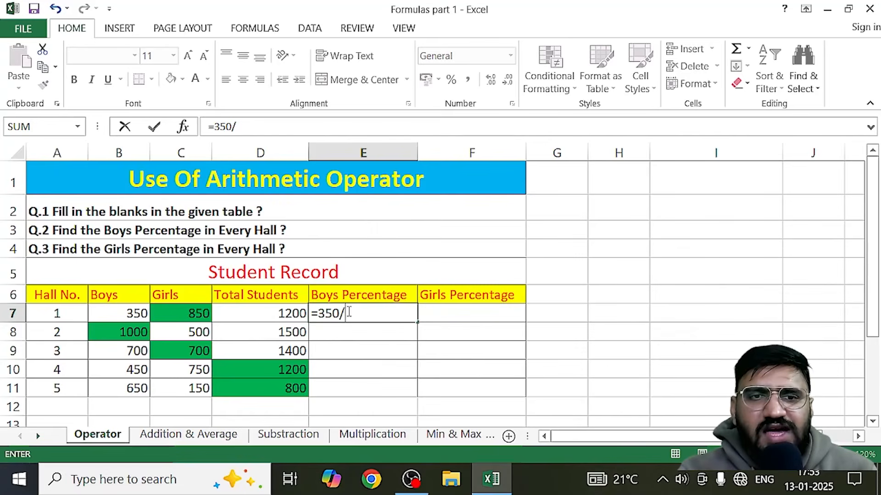
{"action": "type", "text": "1200*"}
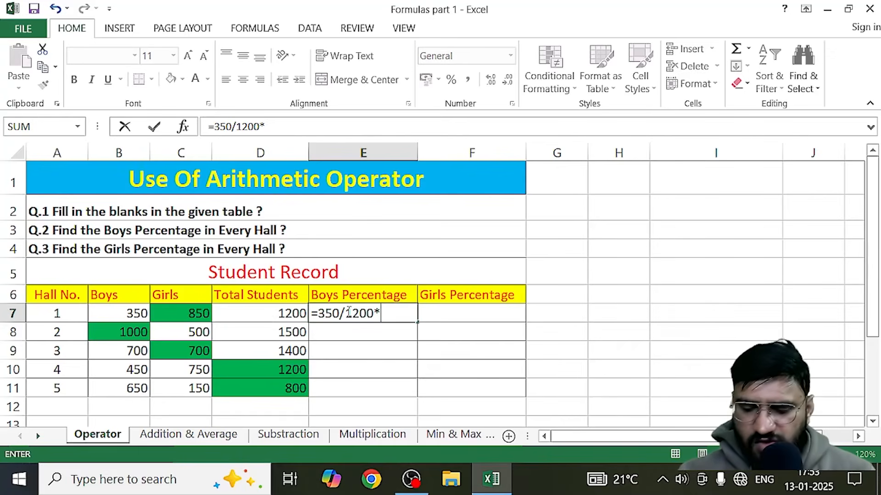
{"action": "type", "text": "100"}
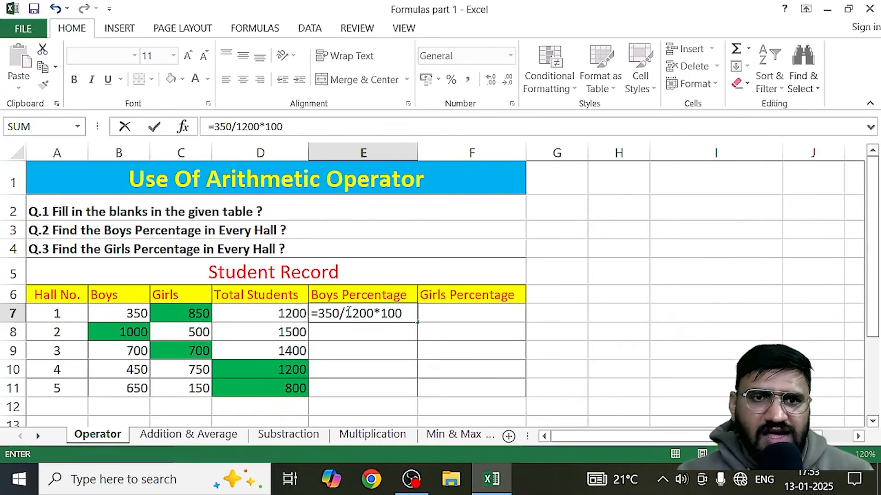
{"action": "key", "text": "Return"}
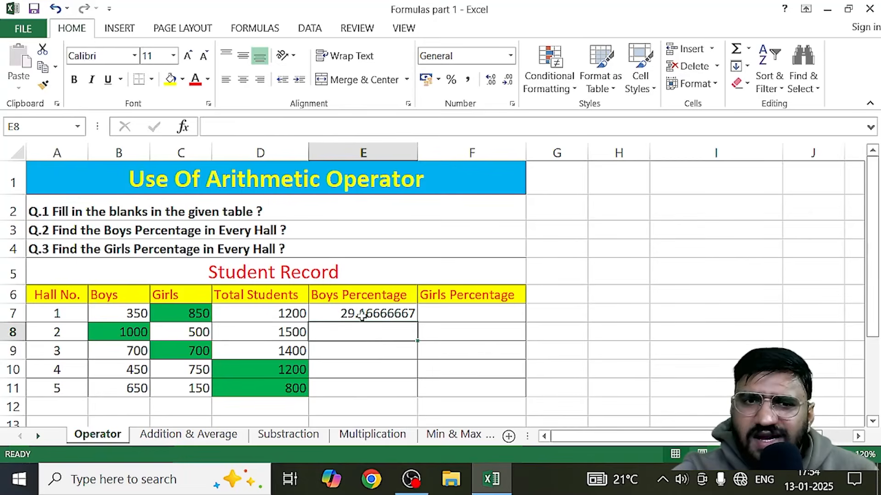
{"action": "left_click", "coordinate": [348, 351]}
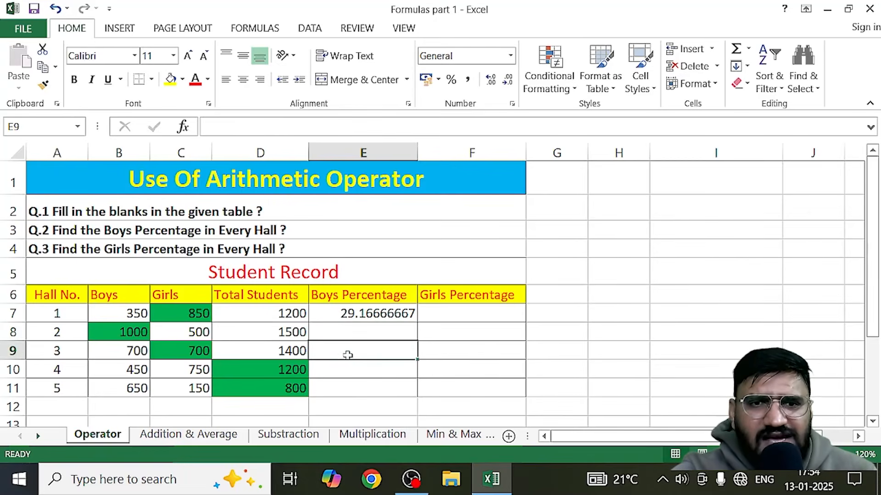
{"action": "left_click", "coordinate": [349, 369]}
{"action": "left_click", "coordinate": [351, 388]}
{"action": "left_click", "coordinate": [343, 345]}
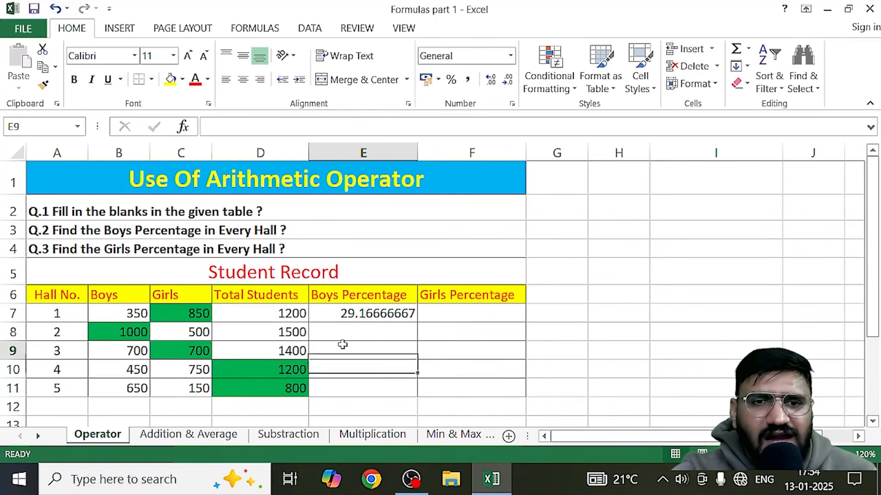
{"action": "left_click", "coordinate": [344, 331]}
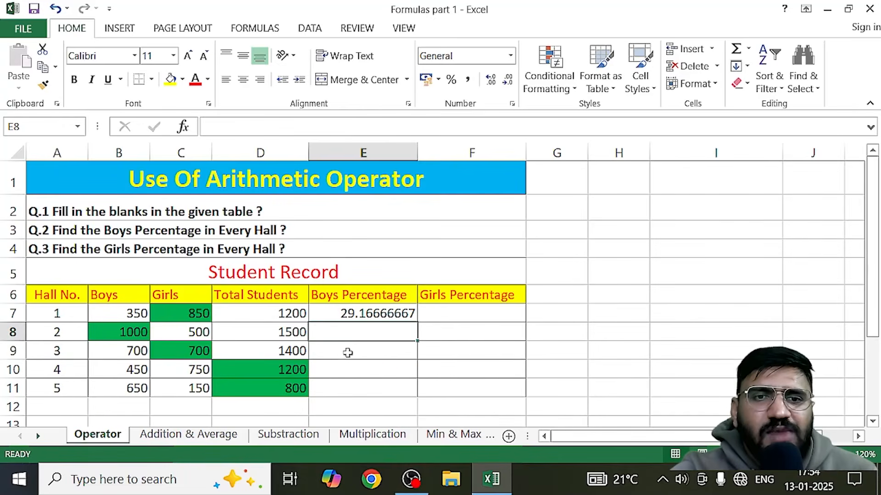
{"action": "left_click", "coordinate": [347, 352]}
{"action": "left_click", "coordinate": [353, 375]}
{"action": "left_click", "coordinate": [351, 386]}
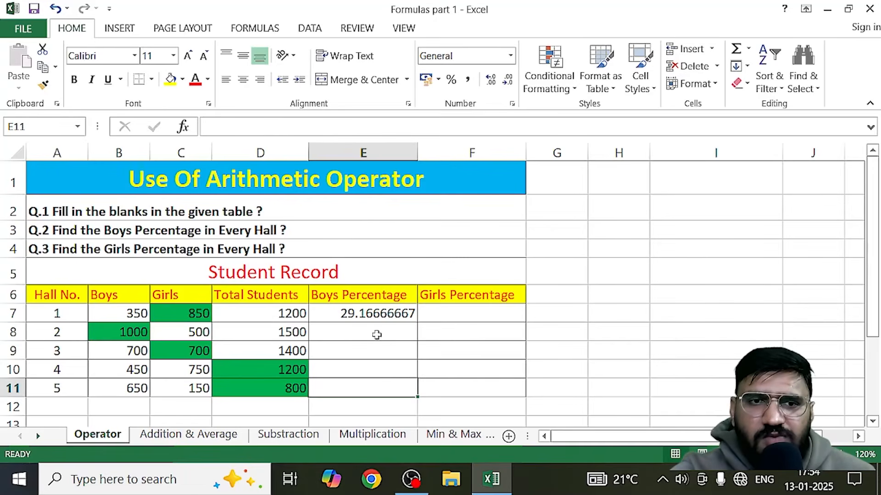
Try to copy the plain-number Boys Percentage formula from E7 down through E11 with the fill handle.
{"action": "left_click", "coordinate": [397, 313]}
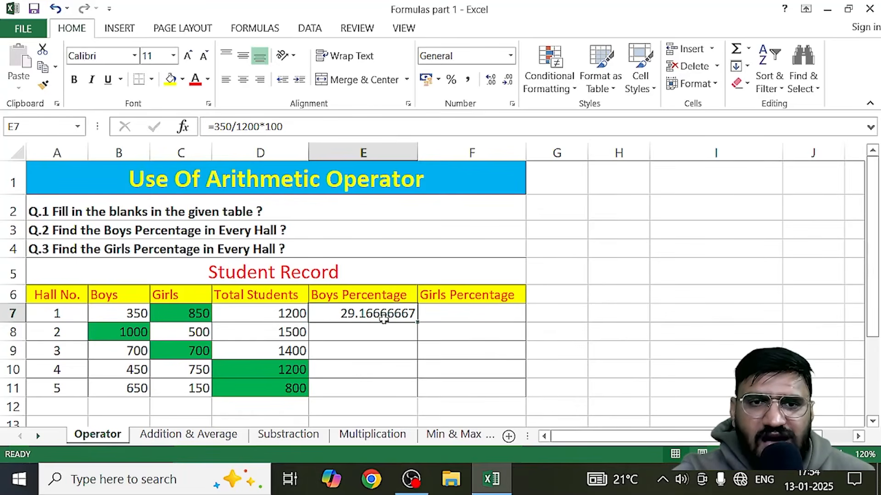
{"action": "left_click", "coordinate": [348, 347]}
{"action": "left_click", "coordinate": [340, 320]}
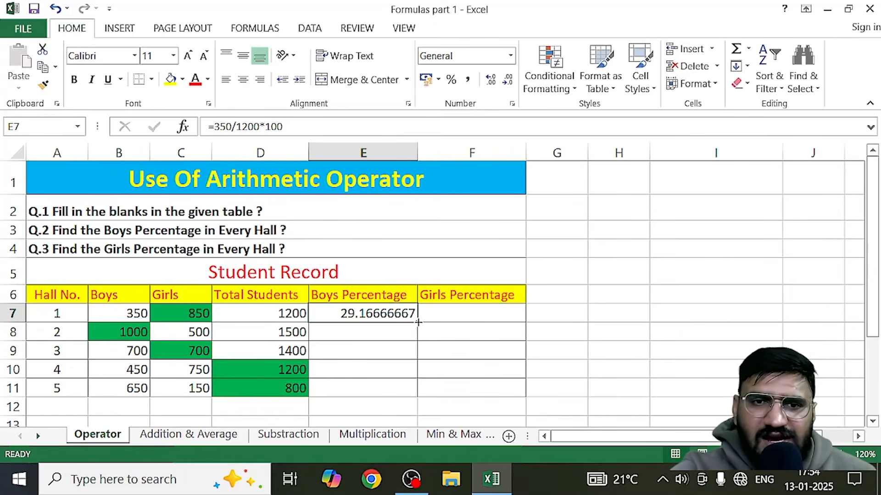
{"action": "left_click_drag", "start_coordinate": [418, 323], "coordinate": [410, 388]}
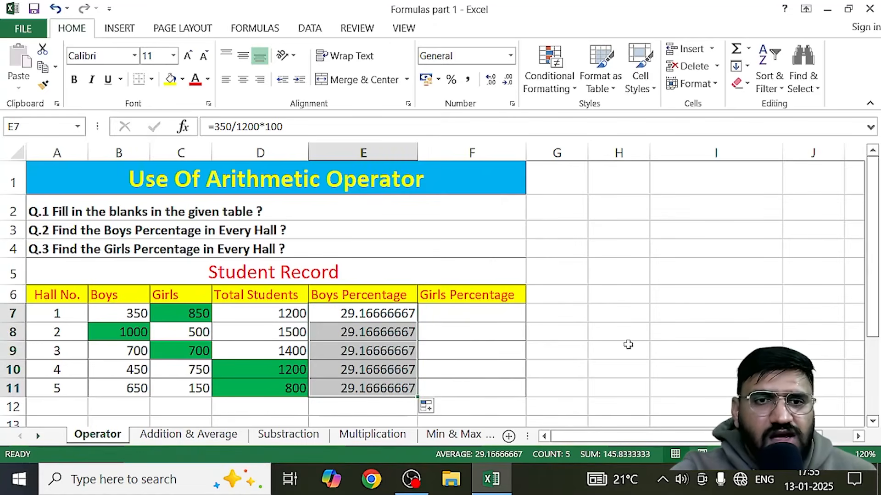
Clear the contents of all Boys Percentage cells from E7 to E11.
{"action": "left_click", "coordinate": [669, 324]}
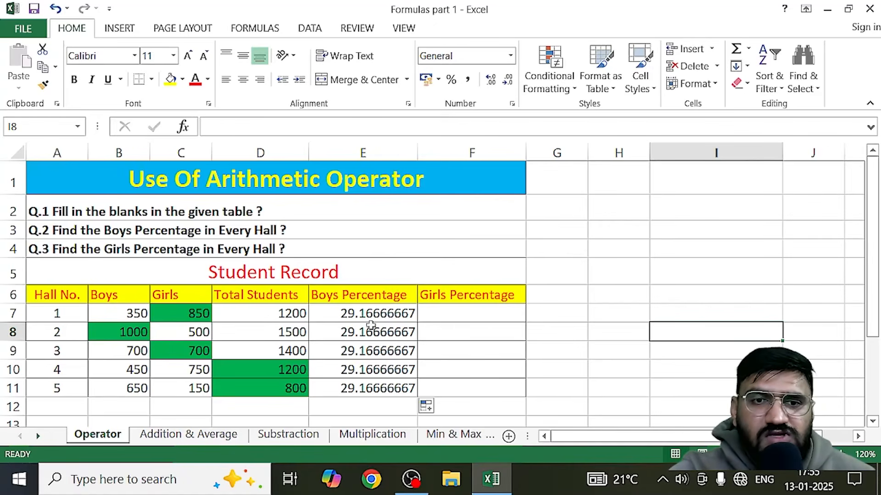
{"action": "left_click", "coordinate": [396, 315]}
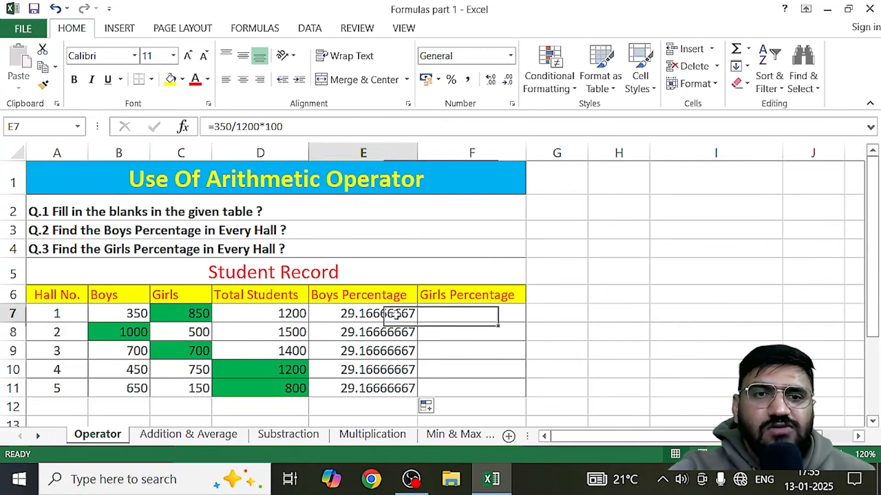
{"action": "left_click", "coordinate": [638, 323]}
{"action": "left_click_drag", "start_coordinate": [366, 315], "coordinate": [367, 386]}
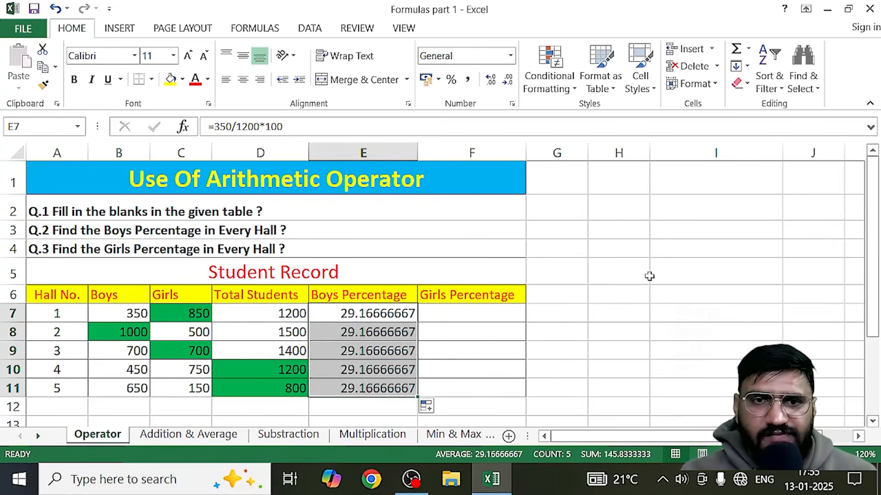
{"action": "key", "text": "BackSpace"}
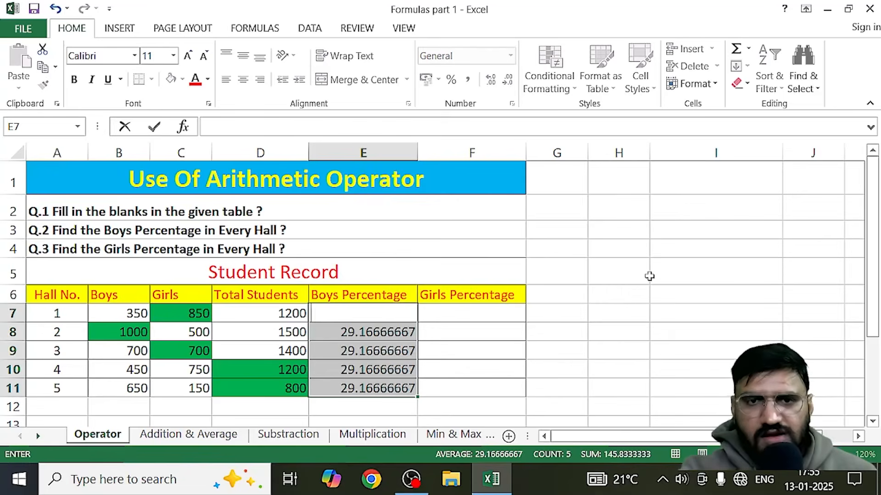
{"action": "left_click", "coordinate": [535, 407]}
{"action": "left_click", "coordinate": [354, 315]}
{"action": "left_click_drag", "start_coordinate": [354, 315], "coordinate": [372, 389]}
{"action": "key", "text": "Delete"}
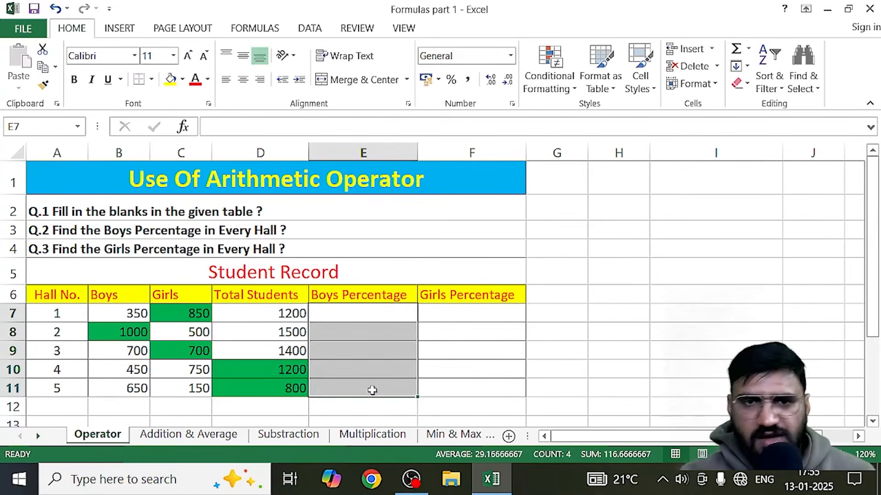
{"action": "left_click", "coordinate": [607, 323]}
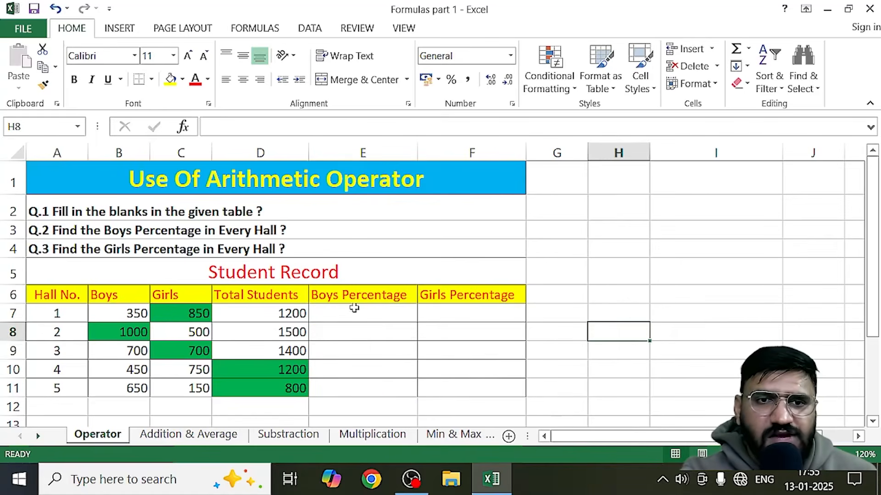
Enter the Boys Percentage formula for Hall 1 in E7 with cell references as =B7/D7*100.
{"action": "left_click", "coordinate": [346, 312]}
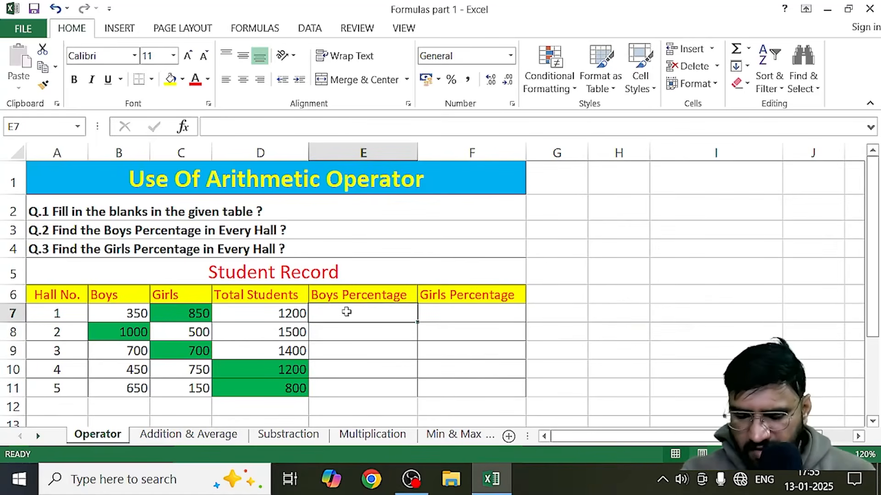
{"action": "type", "text": "="}
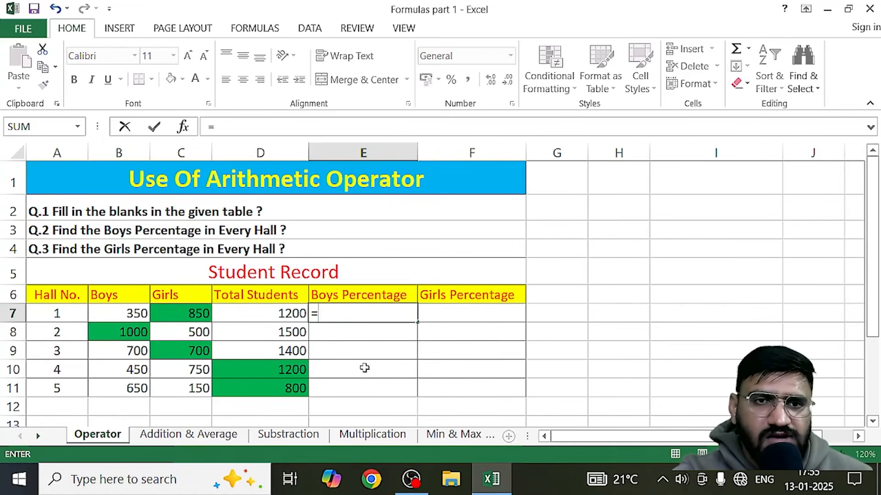
{"action": "left_click", "coordinate": [121, 315]}
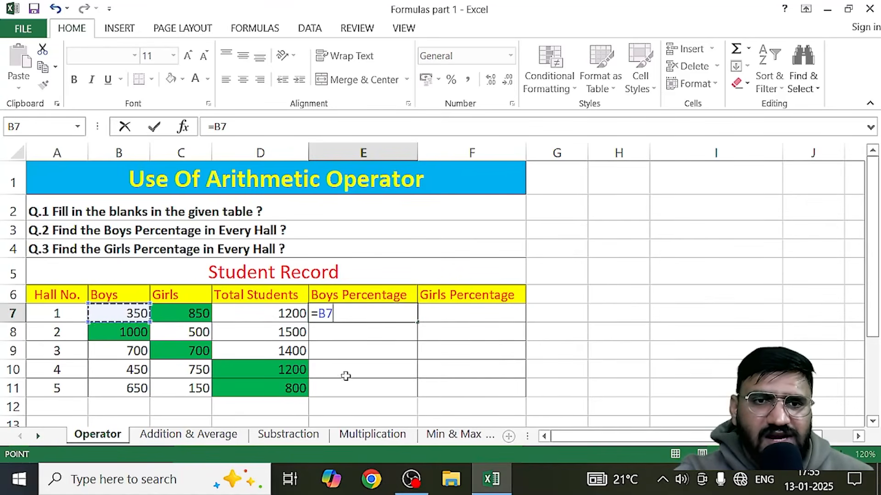
{"action": "type", "text": "/"}
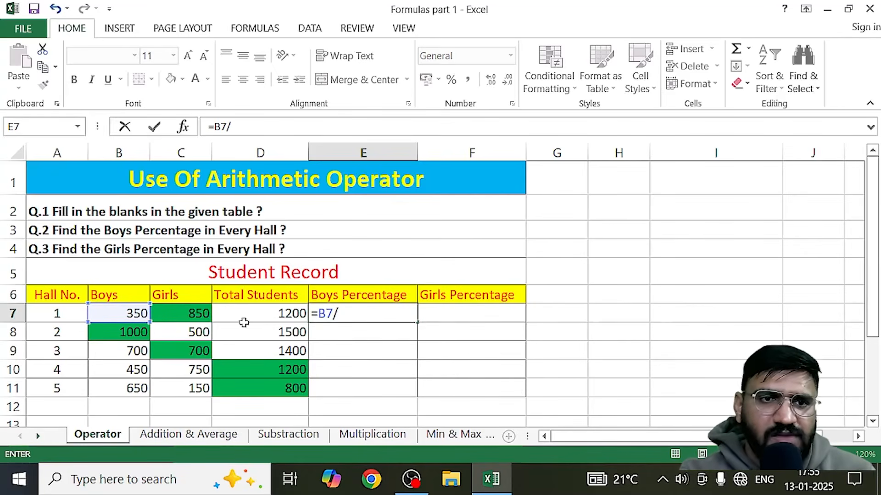
{"action": "left_click", "coordinate": [257, 313]}
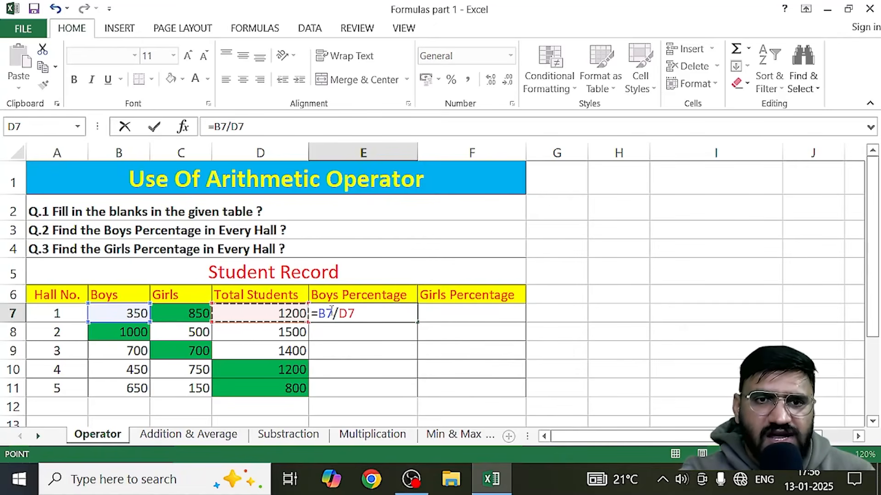
{"action": "type", "text": "*100"}
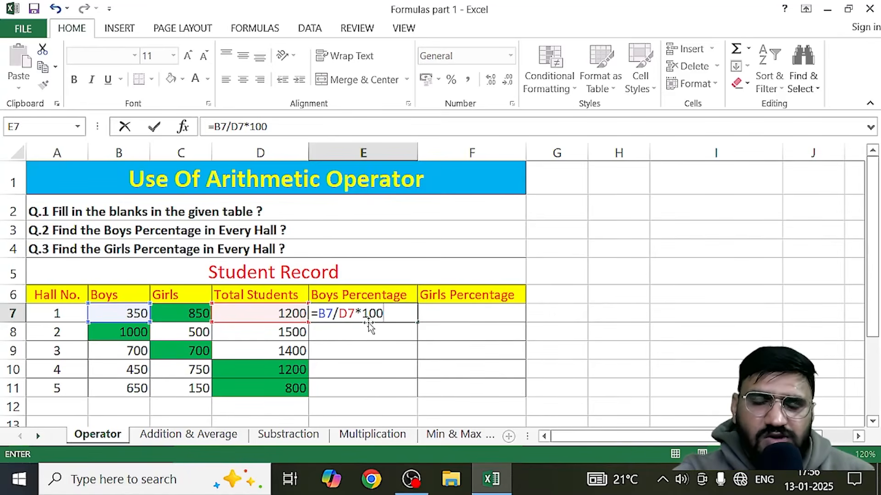
{"action": "key", "text": "Return"}
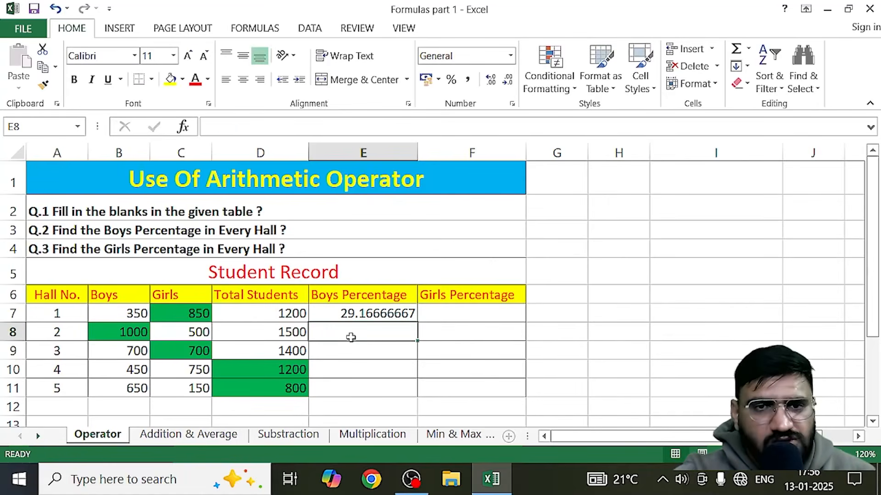
Copy the cell-reference Boys Percentage formula from E7 down through E11 with the fill handle.
{"action": "left_click", "coordinate": [331, 315]}
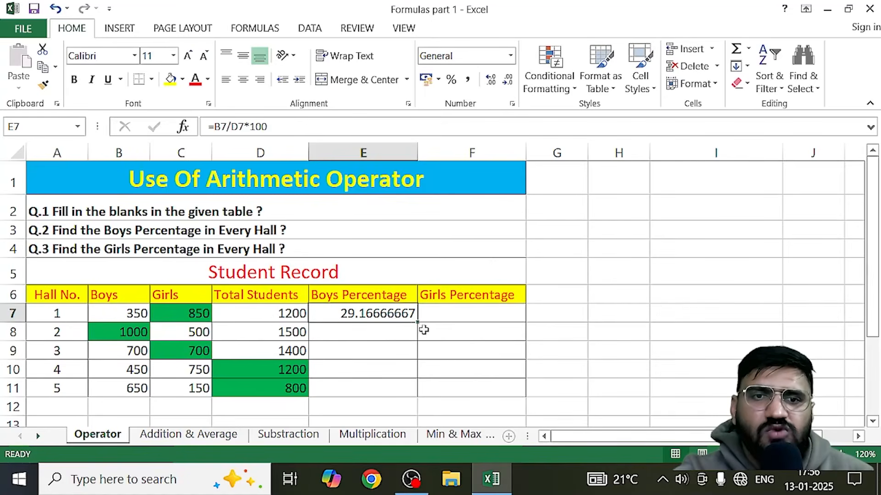
{"action": "left_click_drag", "start_coordinate": [417, 323], "coordinate": [404, 394]}
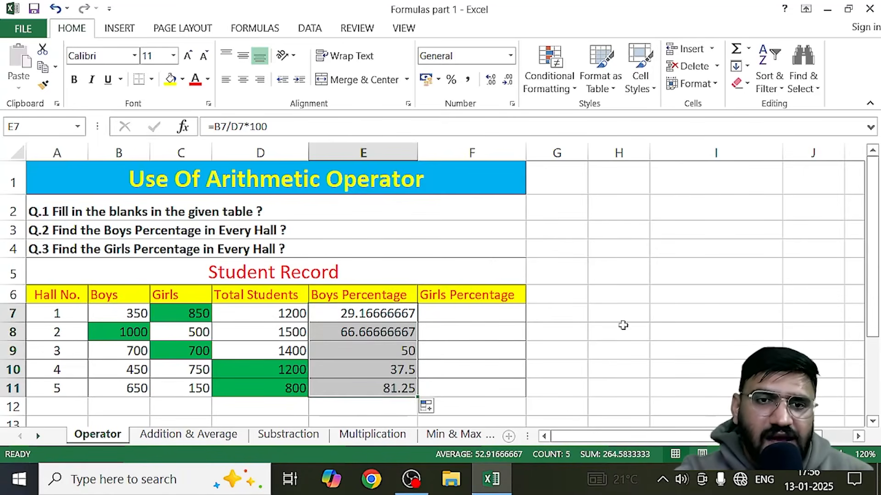
{"action": "left_click", "coordinate": [654, 314]}
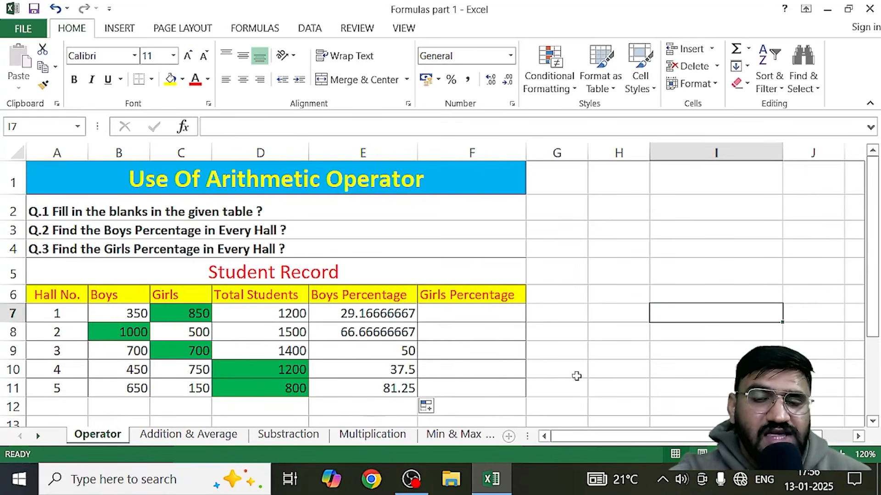
Examine the Hall 1 boys, girls and total cells together with the Boys Percentage formulas in E7 to E11.
{"action": "left_click", "coordinate": [133, 316]}
{"action": "left_click", "coordinate": [256, 314]}
{"action": "left_click", "coordinate": [115, 317]}
{"action": "left_click", "coordinate": [270, 315]}
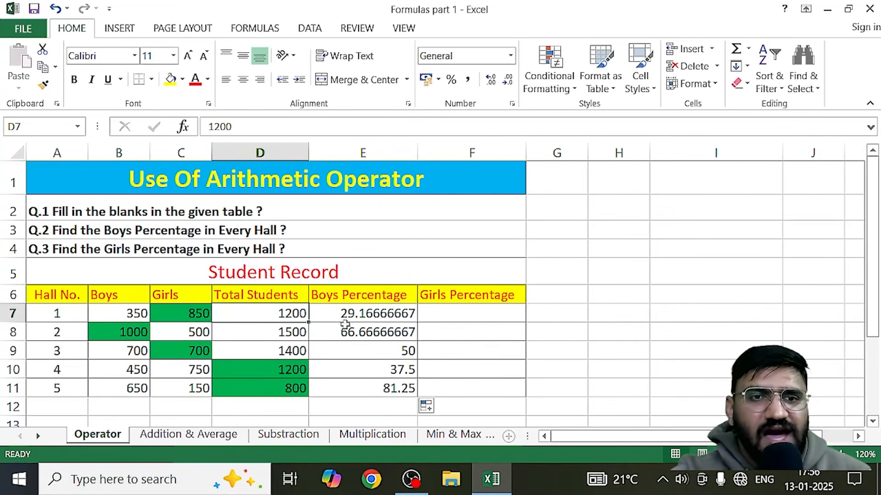
{"action": "left_click_drag", "start_coordinate": [367, 313], "coordinate": [398, 389]}
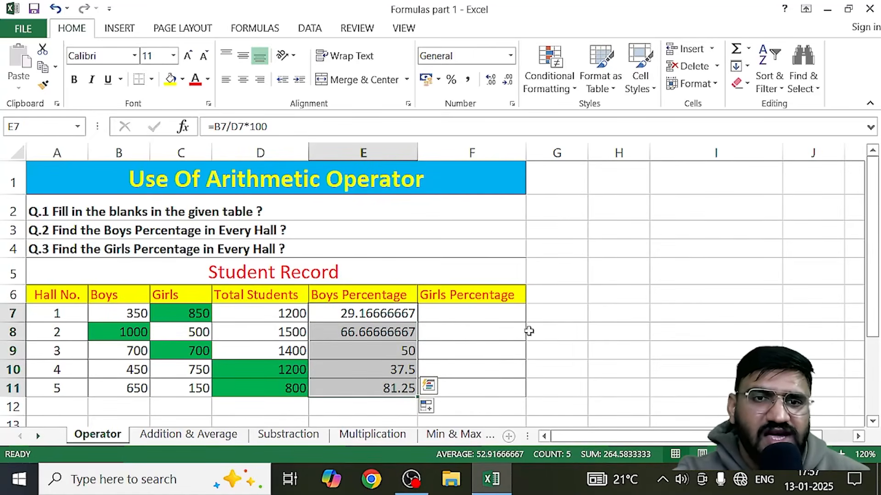
{"action": "left_click", "coordinate": [610, 309]}
{"action": "left_click", "coordinate": [340, 320]}
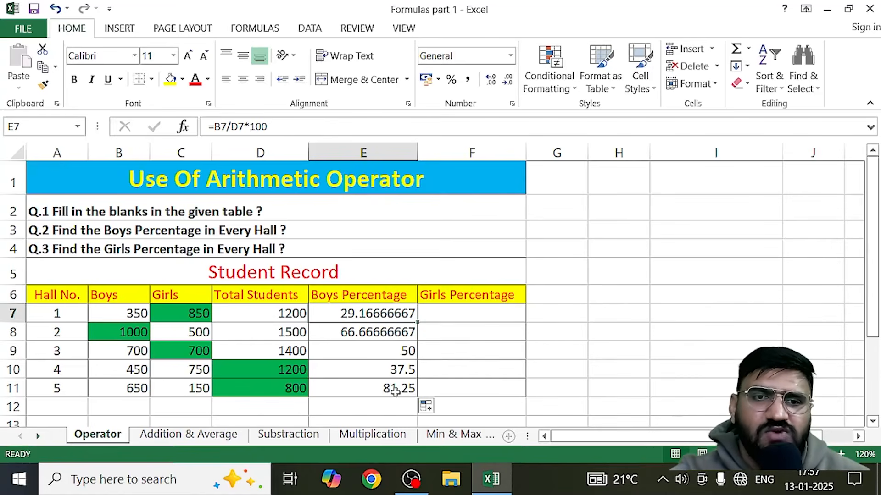
{"action": "left_click", "coordinate": [621, 320]}
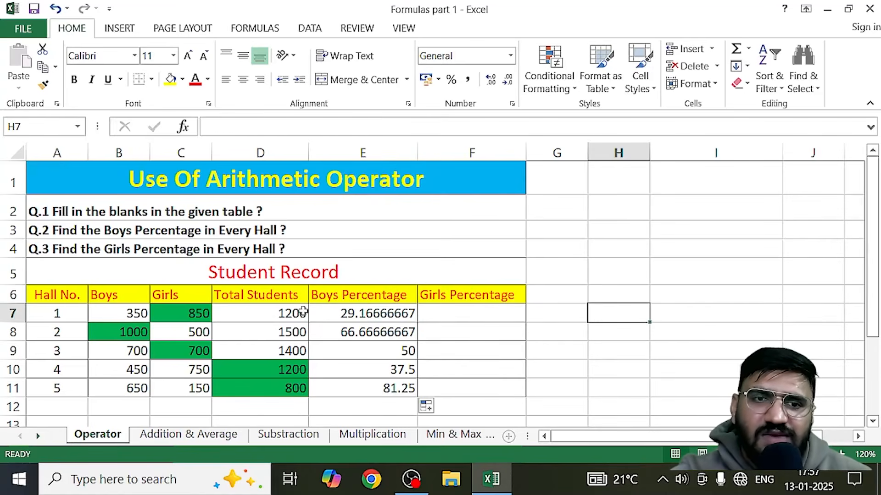
{"action": "left_click", "coordinate": [353, 313]}
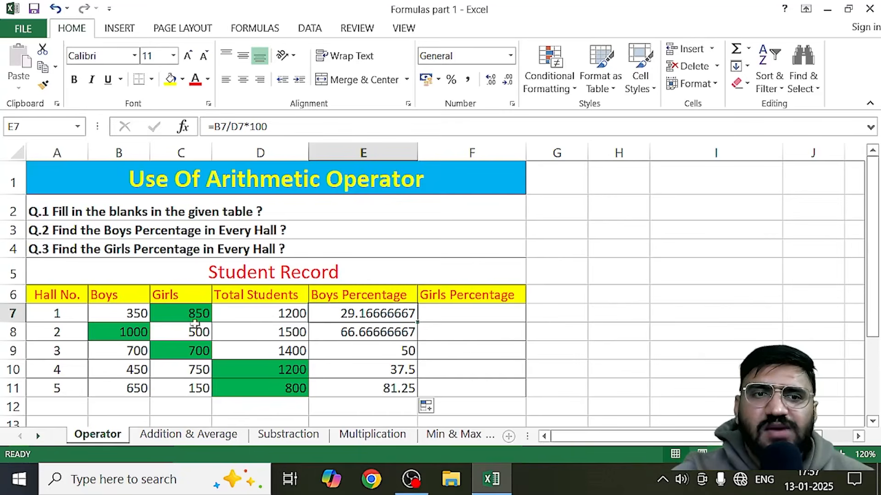
{"action": "left_click", "coordinate": [174, 315]}
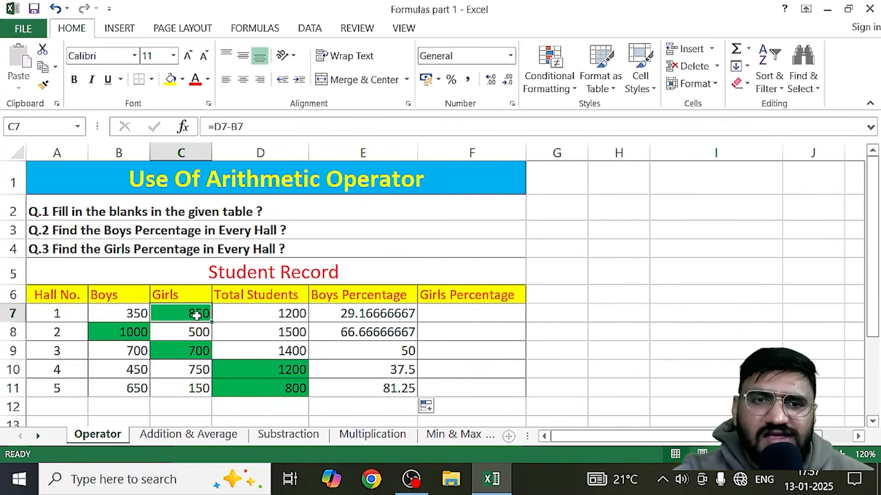
Clear the cell-reference formulas from the Boys Percentage cells E7 to E11.
{"action": "left_click", "coordinate": [352, 310]}
{"action": "left_click_drag", "start_coordinate": [351, 309], "coordinate": [384, 392]}
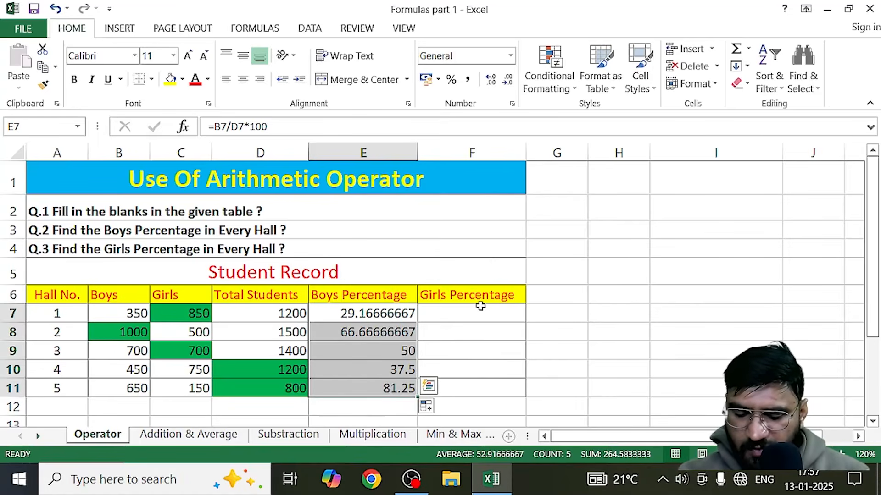
{"action": "key", "text": "Delete"}
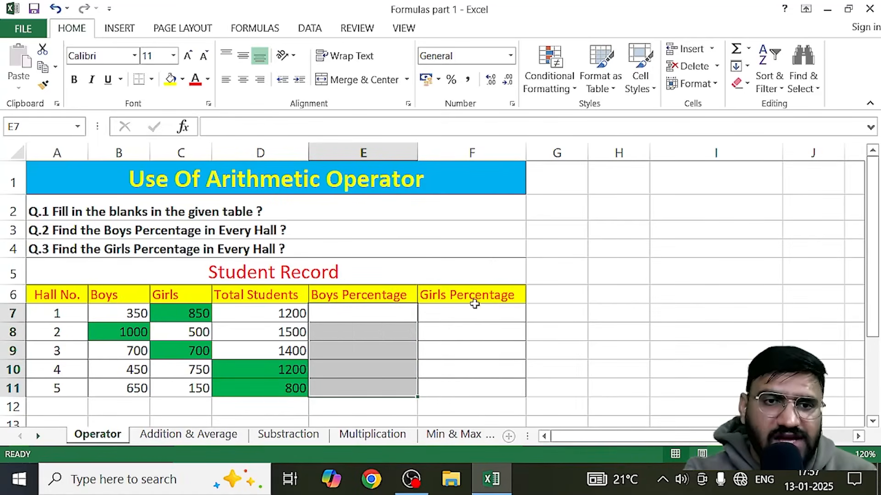
Enter the Hall 1 Boys Percentage in E7 using typed numbers instead of cell references, as =350/1200*100.
{"action": "left_click", "coordinate": [352, 312]}
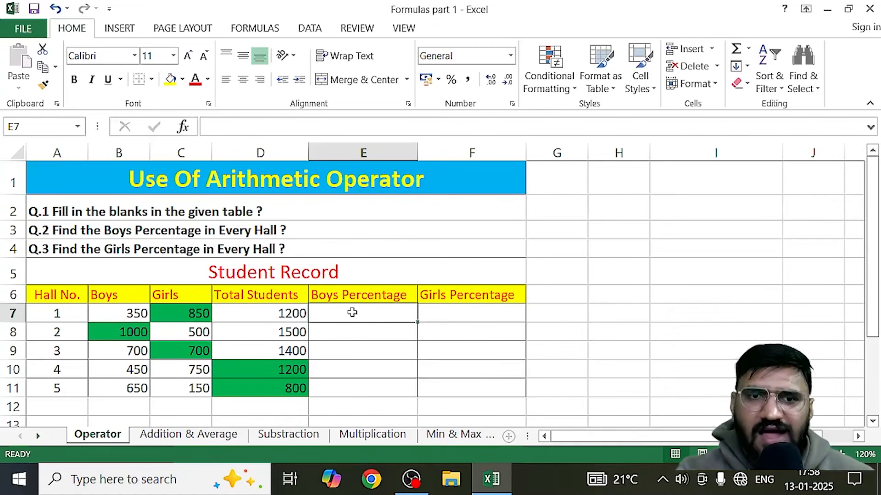
{"action": "double_click", "coordinate": [352, 313]}
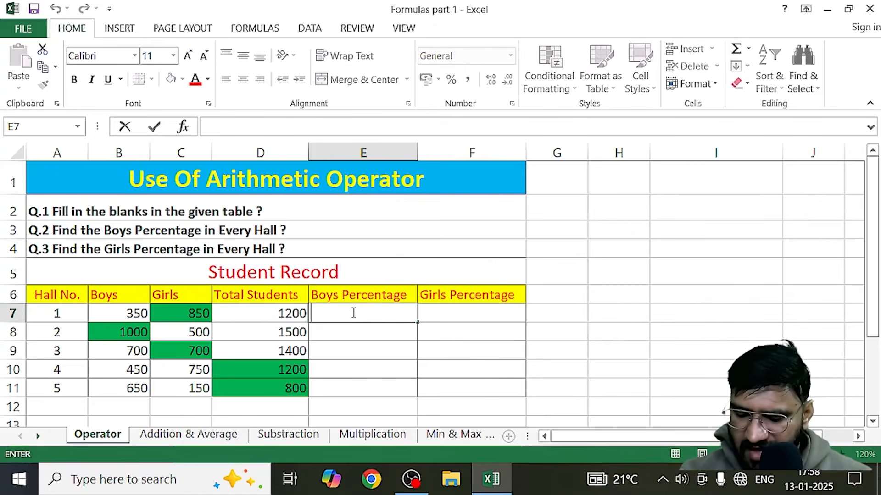
{"action": "type", "text": "="}
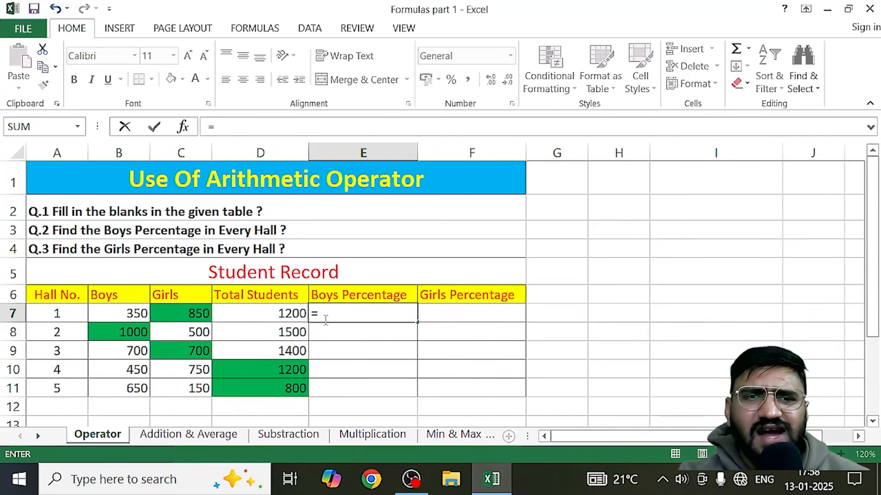
{"action": "type", "text": "350"}
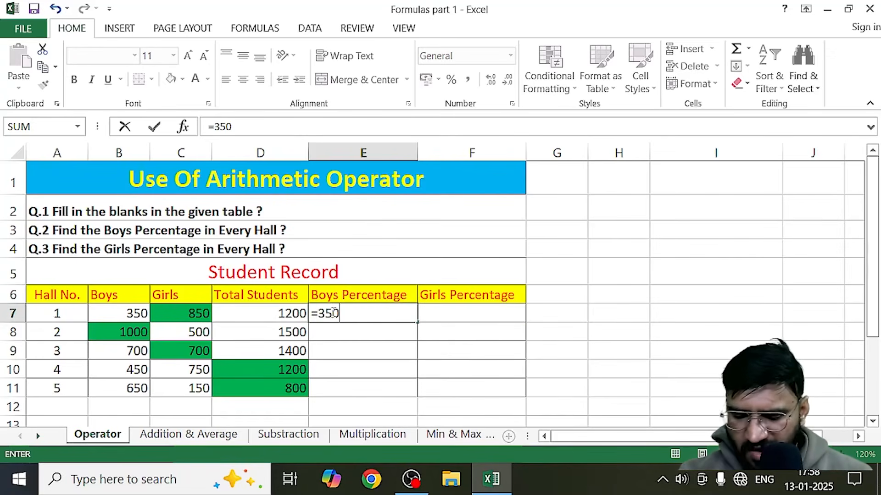
{"action": "type", "text": "/"}
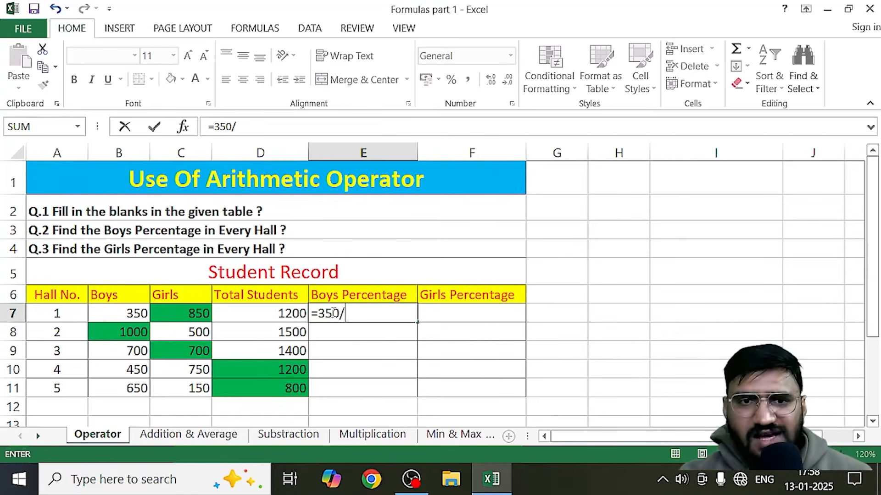
{"action": "type", "text": "1200"}
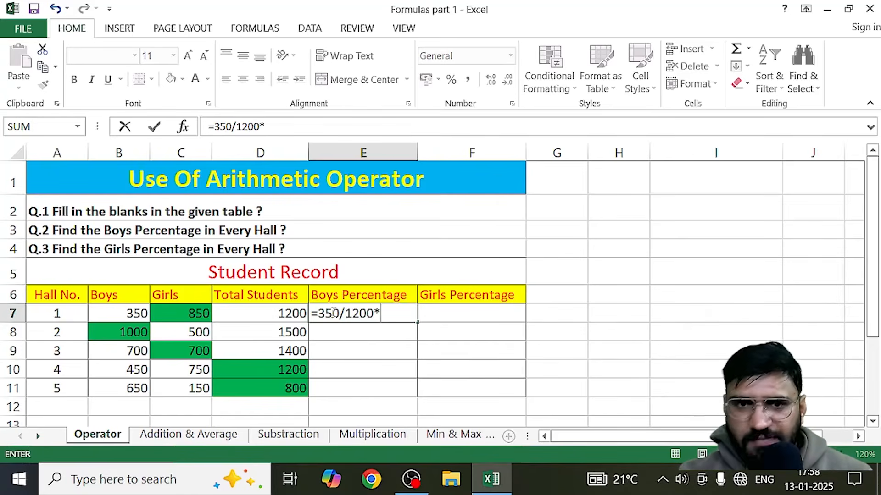
{"action": "type", "text": "*100"}
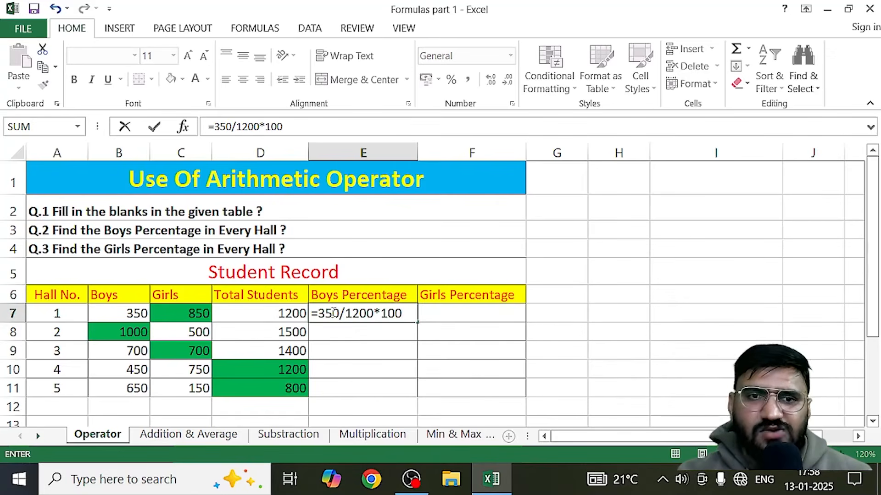
{"action": "key", "text": "Return"}
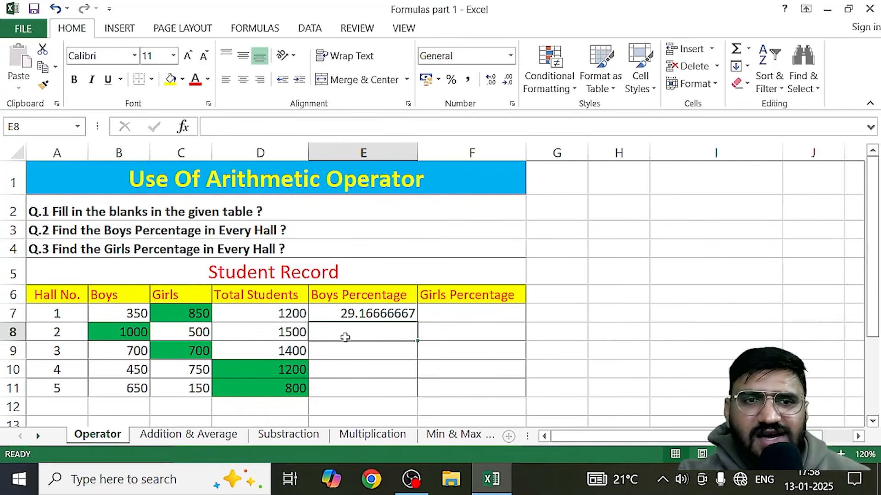
Go through the Boys Percentage cells E8 to E11 and check the plain-number formula in E7.
{"action": "left_click", "coordinate": [346, 357]}
{"action": "left_click", "coordinate": [338, 372]}
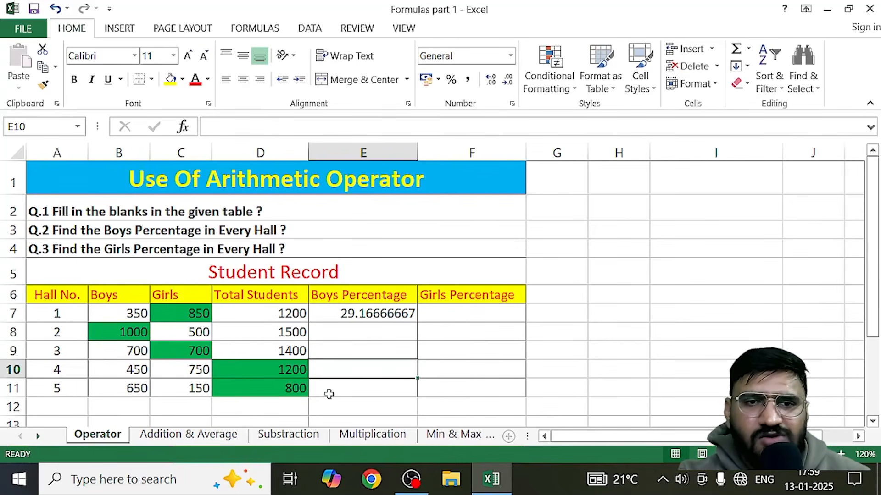
{"action": "left_click", "coordinate": [329, 395]}
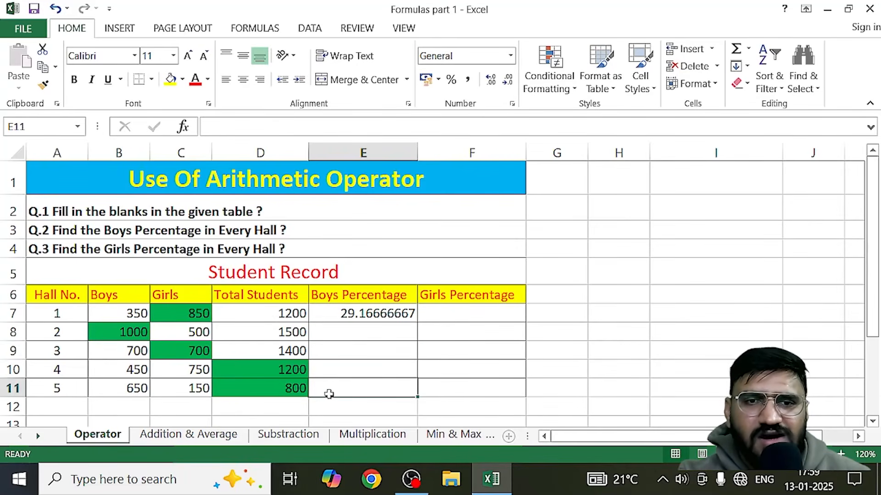
{"action": "left_click", "coordinate": [352, 338]}
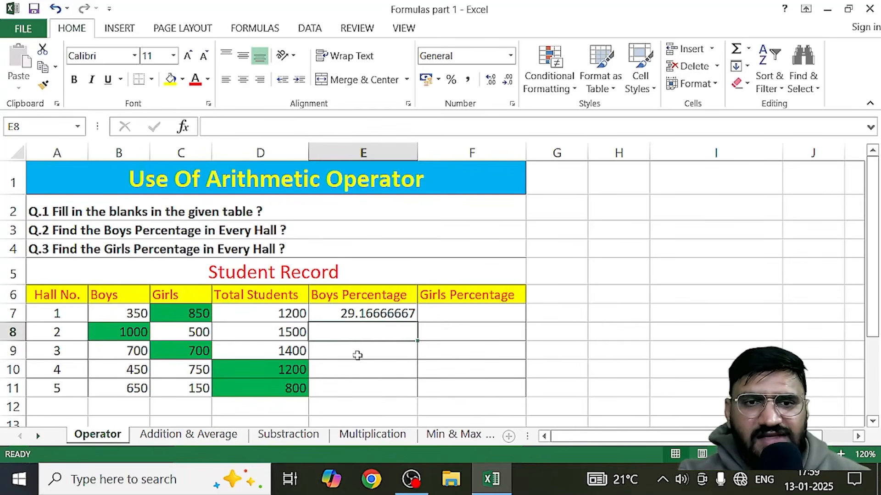
{"action": "left_click", "coordinate": [357, 356]}
{"action": "left_click", "coordinate": [351, 372]}
{"action": "left_click", "coordinate": [361, 336]}
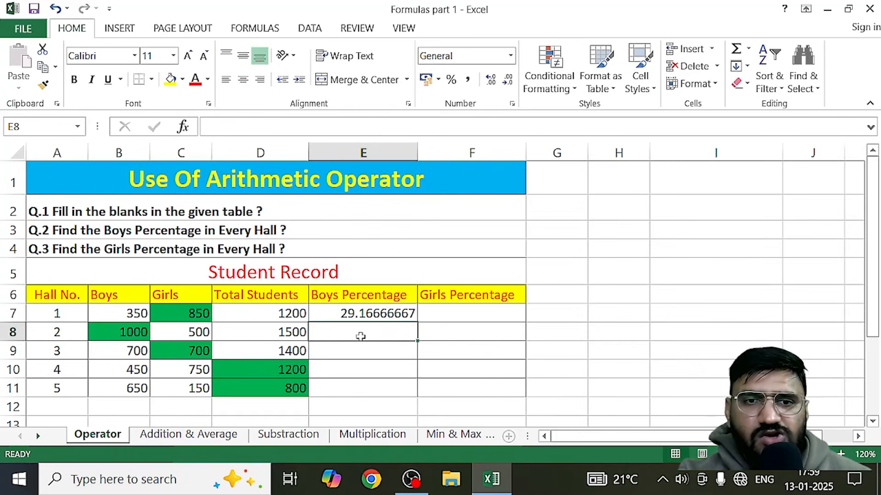
{"action": "left_click", "coordinate": [352, 355]}
{"action": "left_click", "coordinate": [349, 370]}
{"action": "left_click", "coordinate": [348, 390]}
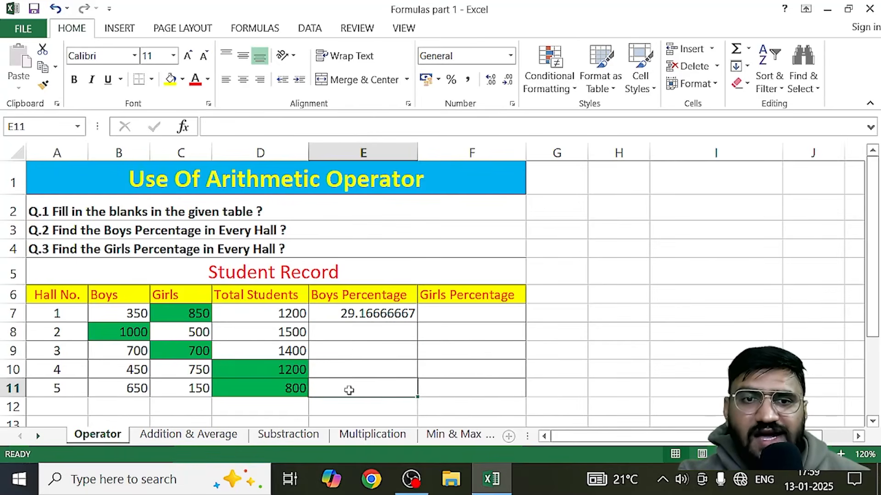
{"action": "left_click", "coordinate": [332, 316]}
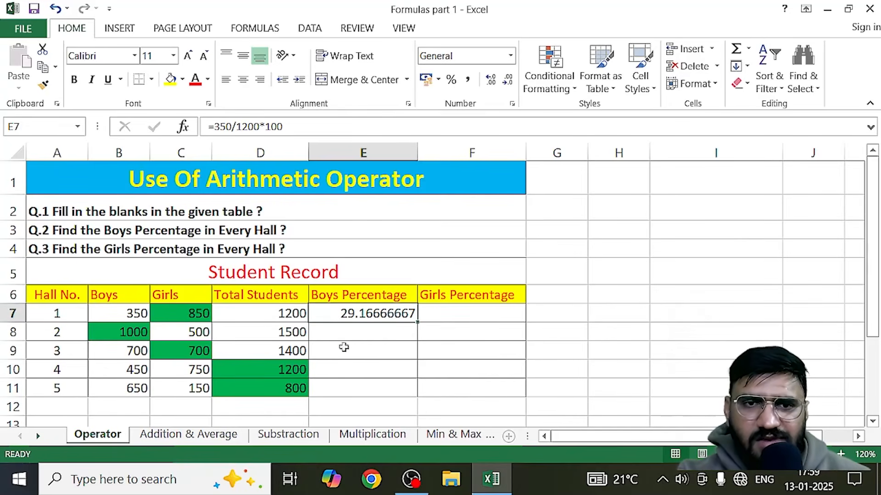
{"action": "left_click", "coordinate": [349, 362]}
Fill the plain-number Boys Percentage formula from E7 down through E11.
{"action": "left_click", "coordinate": [336, 312]}
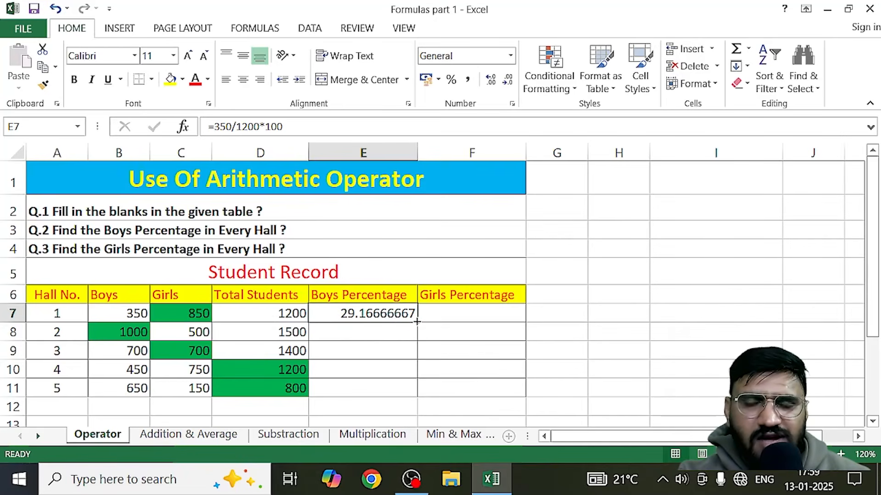
{"action": "left_click_drag", "start_coordinate": [417, 322], "coordinate": [405, 397]}
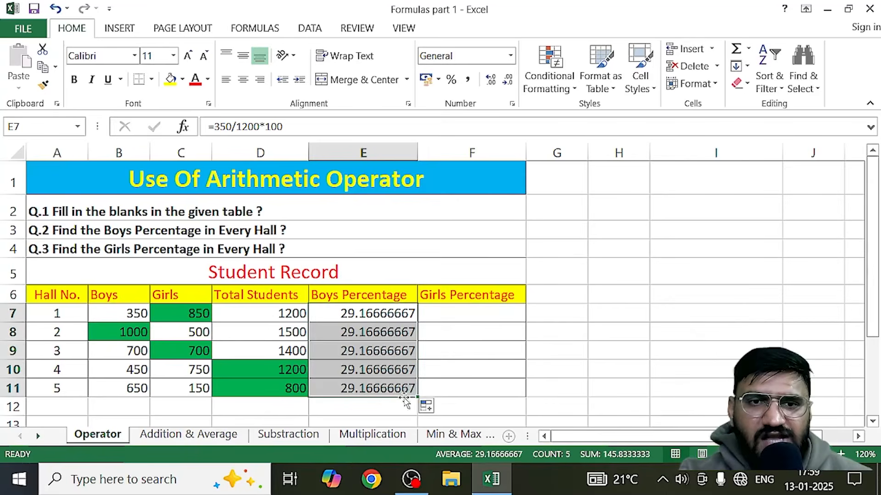
{"action": "left_click", "coordinate": [616, 339]}
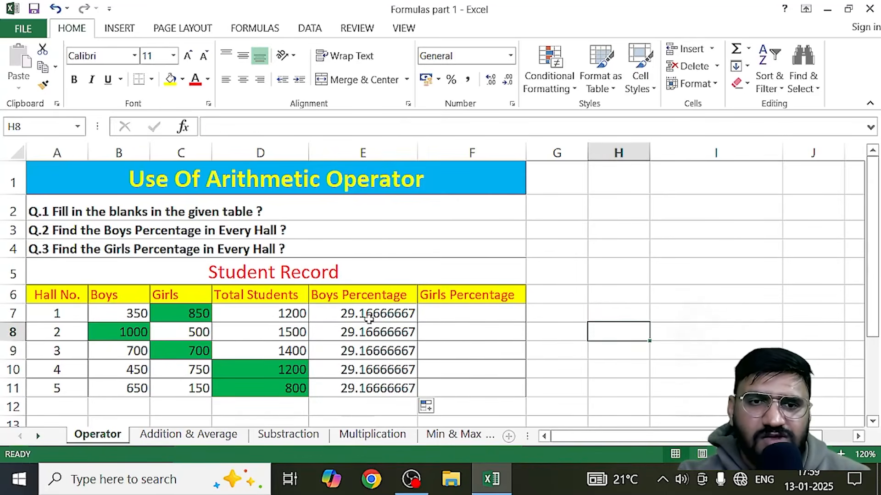
Clear the plain-number formulas from the Boys Percentage cells E7 to E11.
{"action": "left_click_drag", "start_coordinate": [325, 316], "coordinate": [355, 387]}
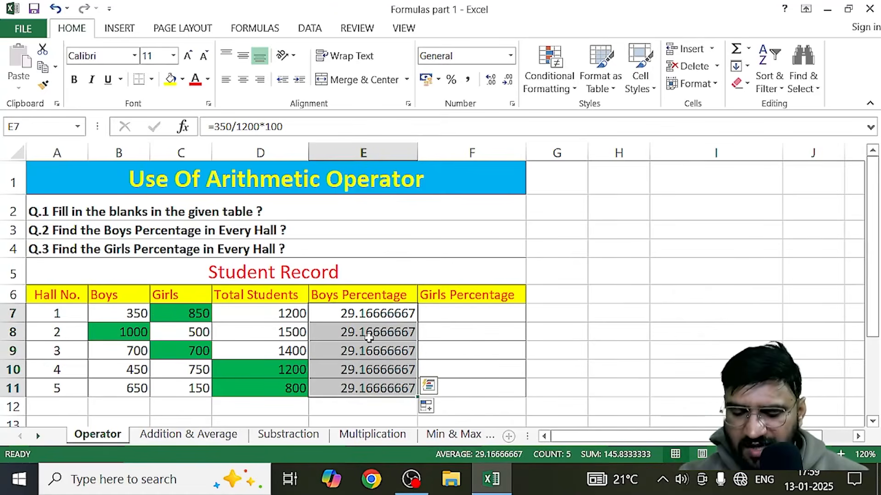
{"action": "key", "text": "Delete"}
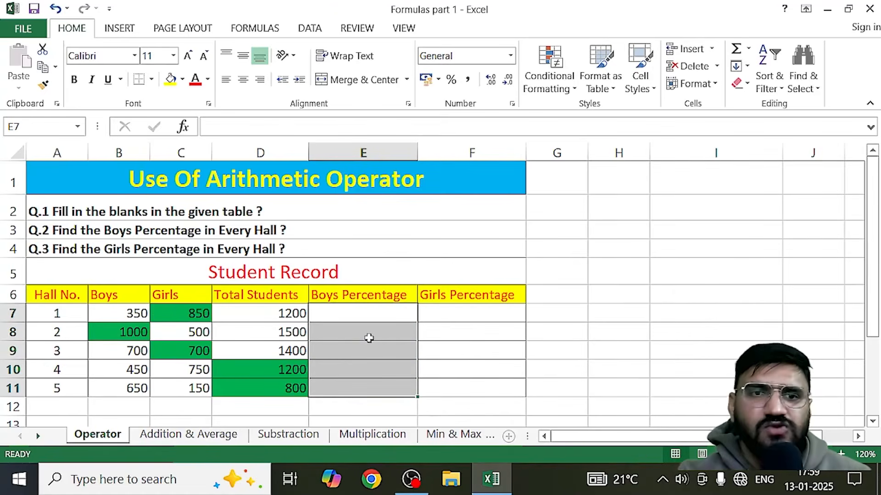
{"action": "double_click", "coordinate": [344, 311]}
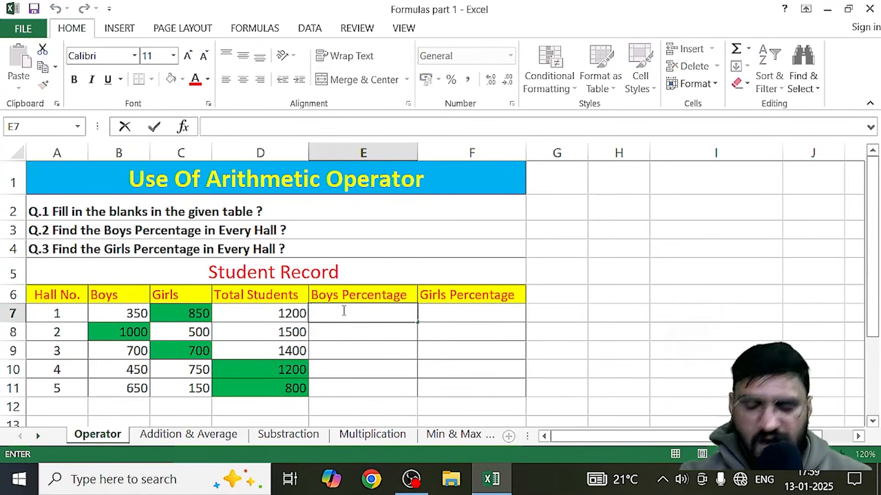
{"action": "type", "text": "="}
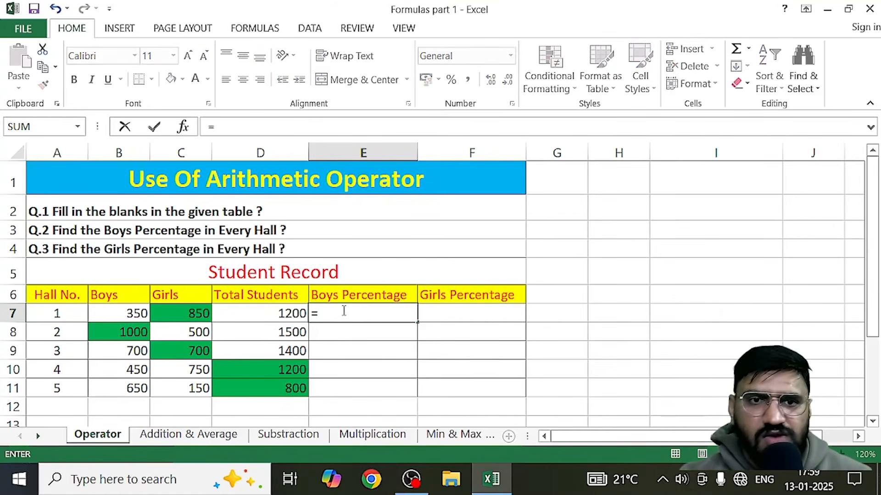
{"action": "left_click", "coordinate": [132, 313]}
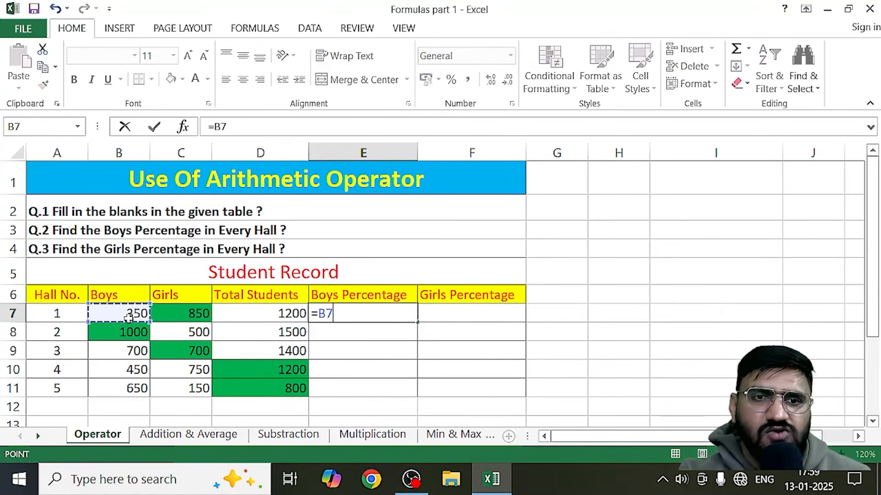
{"action": "type", "text": "/"}
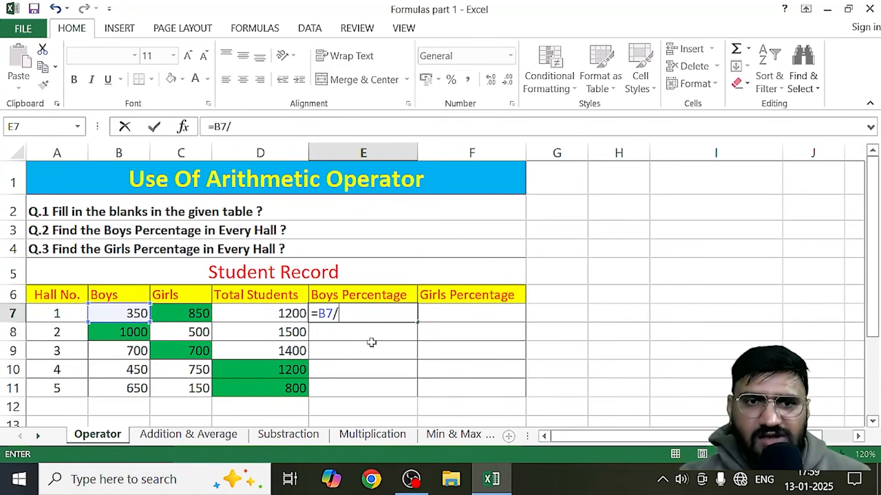
{"action": "left_click", "coordinate": [188, 330]}
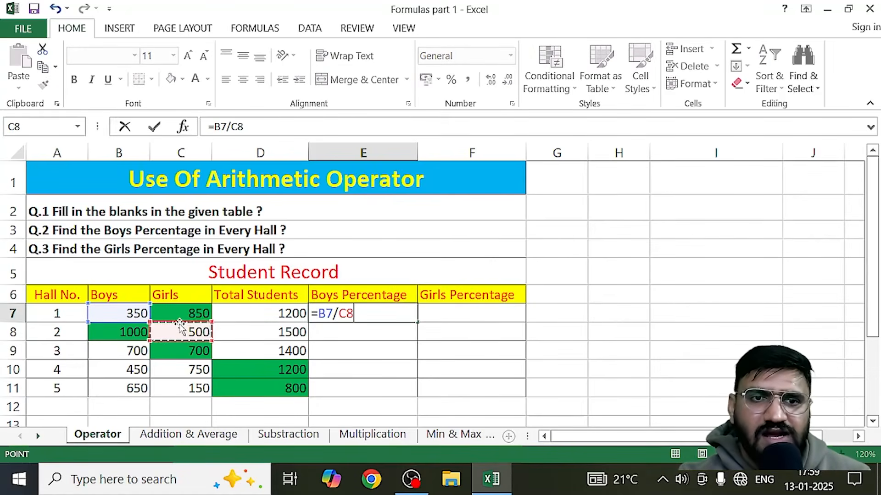
{"action": "type", "text": "*100"}
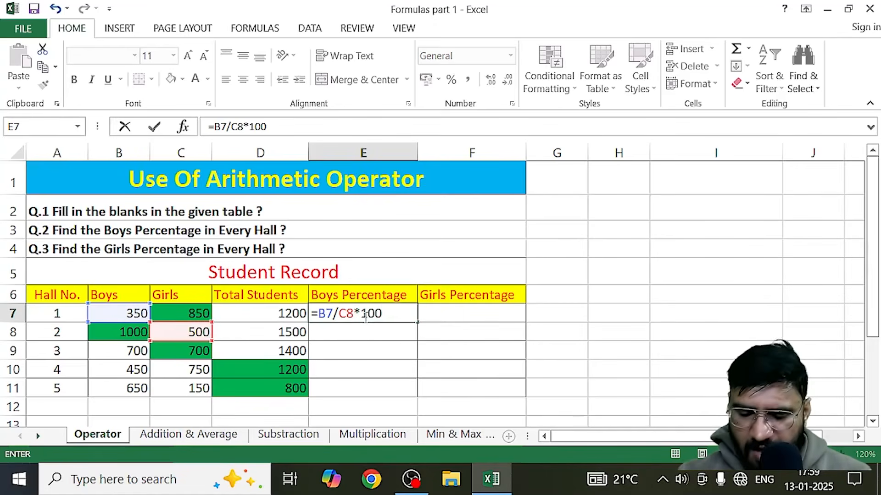
{"action": "key", "text": "Return"}
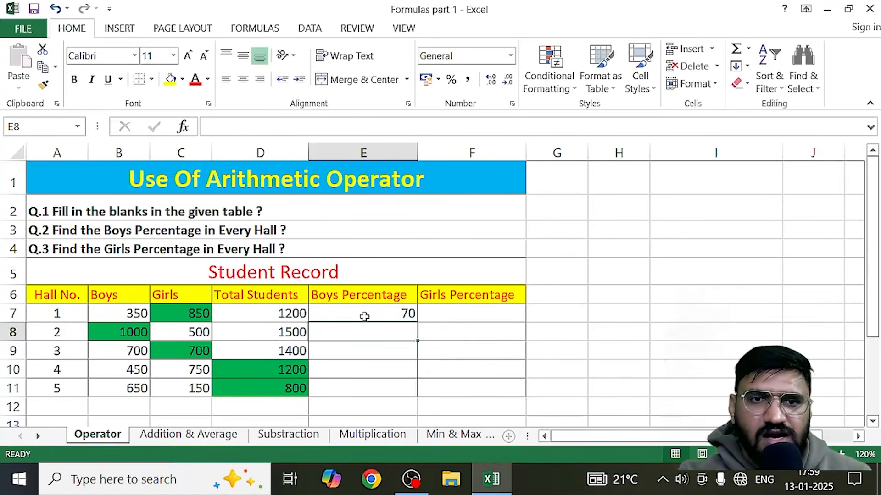
{"action": "key", "text": "BackSpace"}
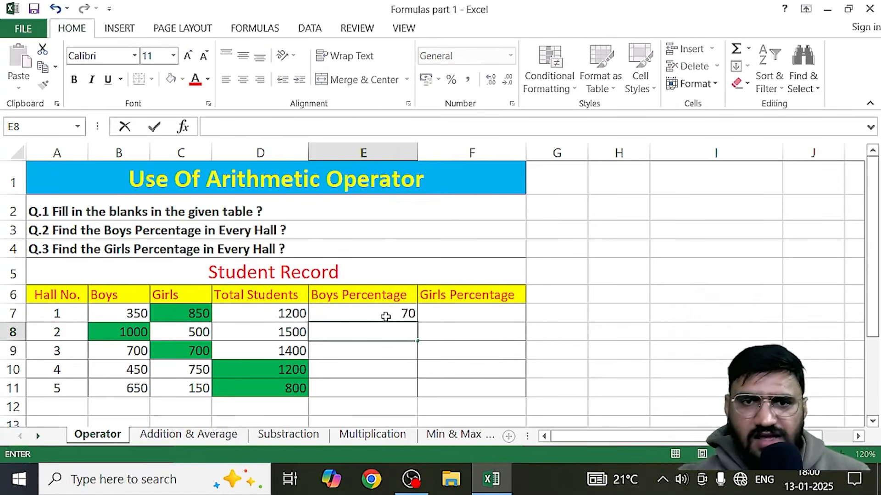
{"action": "left_click", "coordinate": [387, 316]}
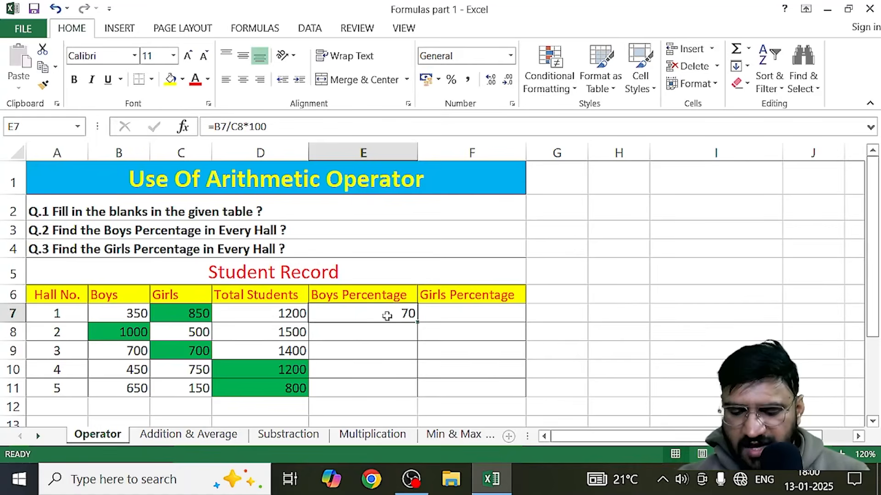
{"action": "key", "text": "Delete"}
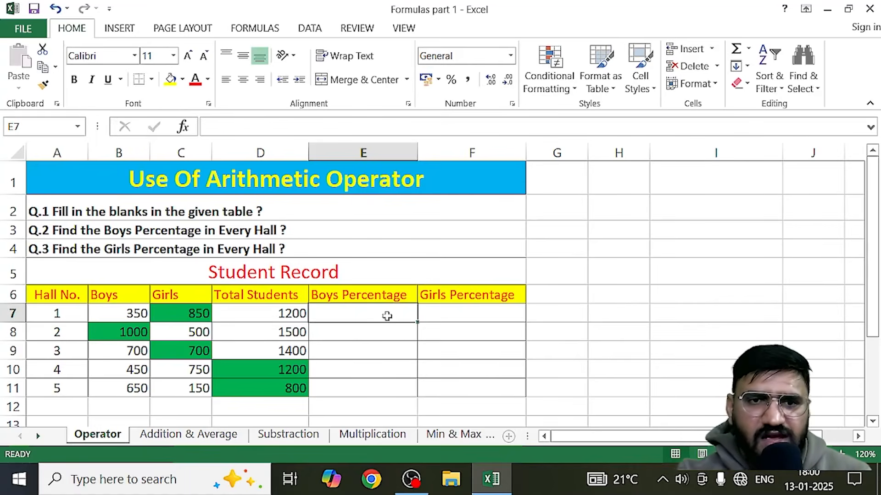
Enter the Hall 1 Boys Percentage in E7 with cell references, as =B7/D7*100.
{"action": "key", "text": "BackSpace"}
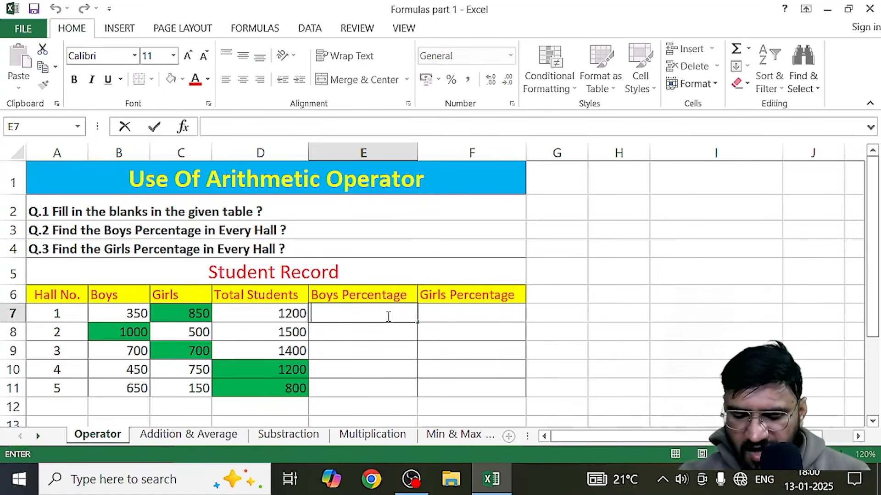
{"action": "type", "text": "="}
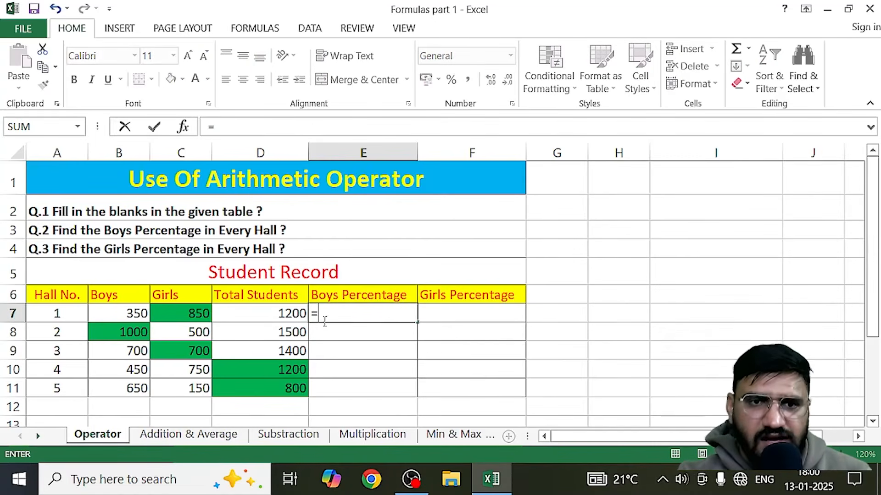
{"action": "left_click", "coordinate": [113, 315]}
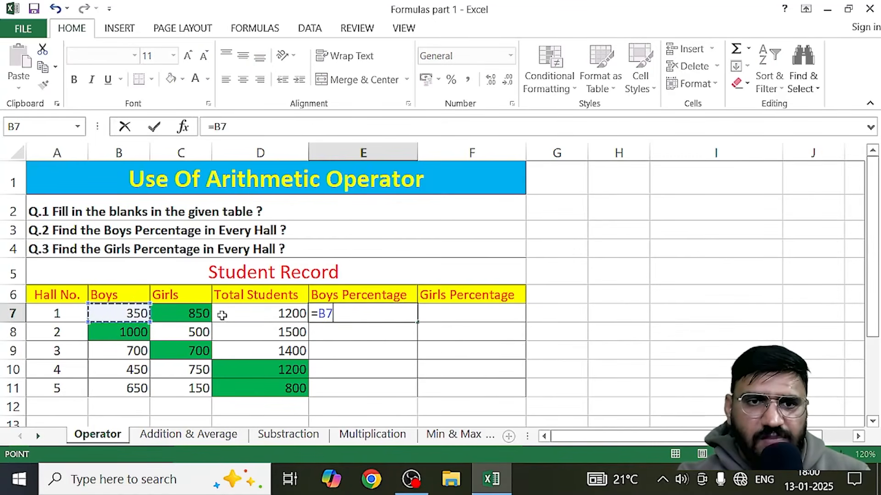
{"action": "type", "text": "/"}
{"action": "left_click", "coordinate": [283, 313]}
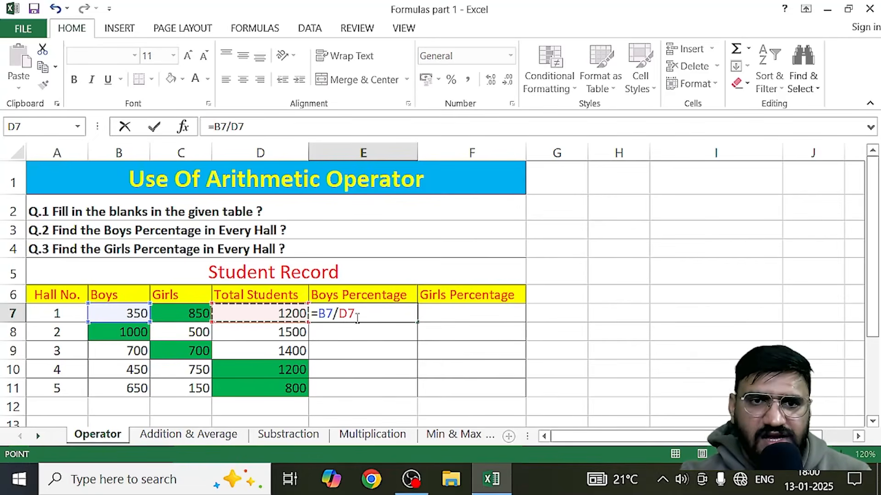
{"action": "type", "text": "*"}
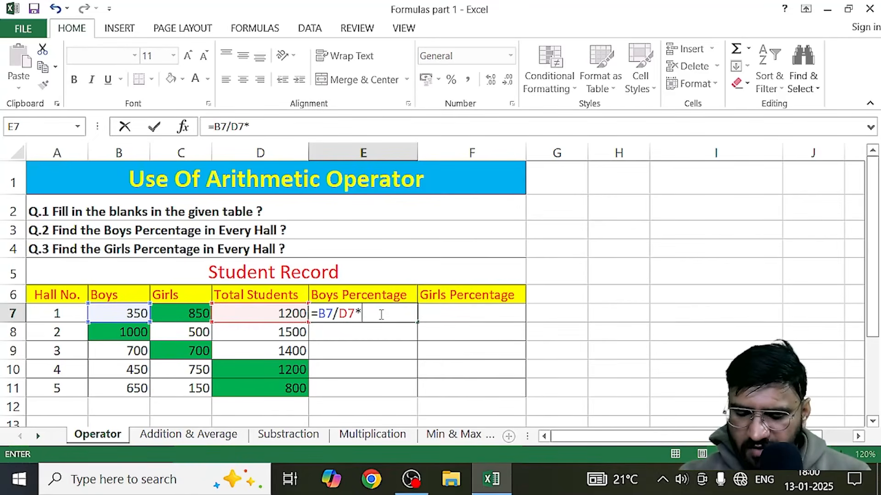
{"action": "type", "text": "100"}
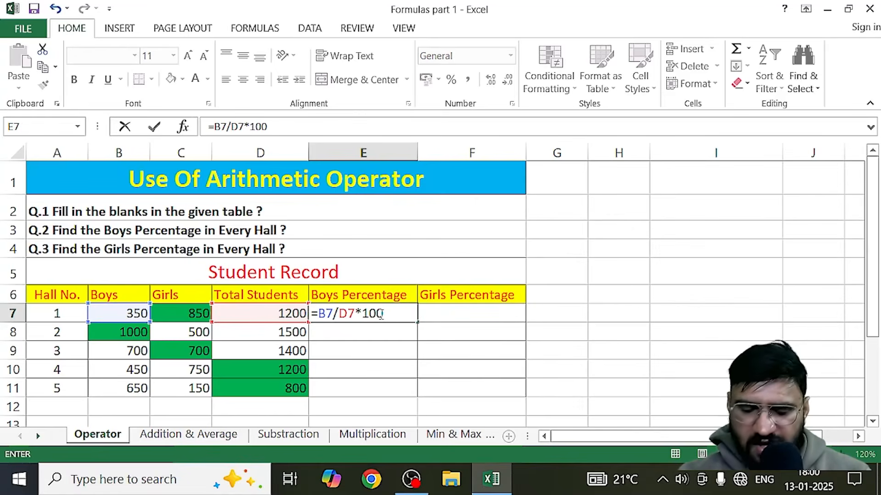
{"action": "key", "text": "Return"}
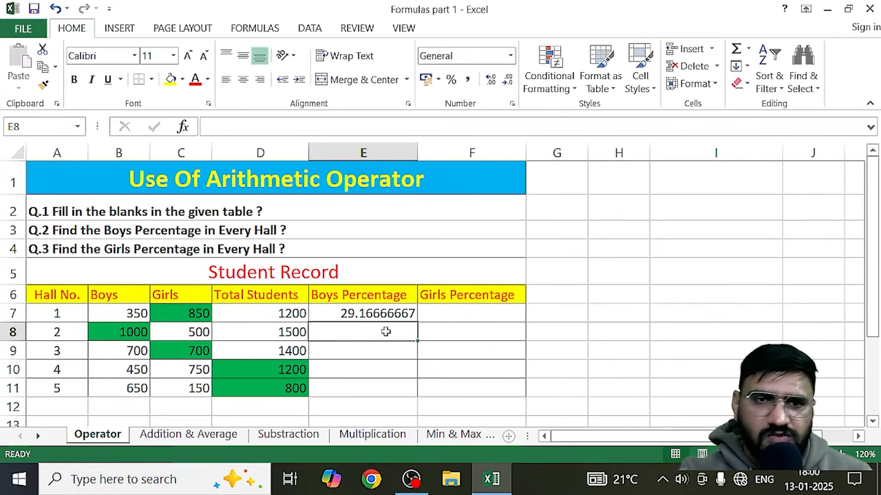
Fill the cell-reference Boys Percentage formula from E7 down through E11.
{"action": "left_click", "coordinate": [366, 314]}
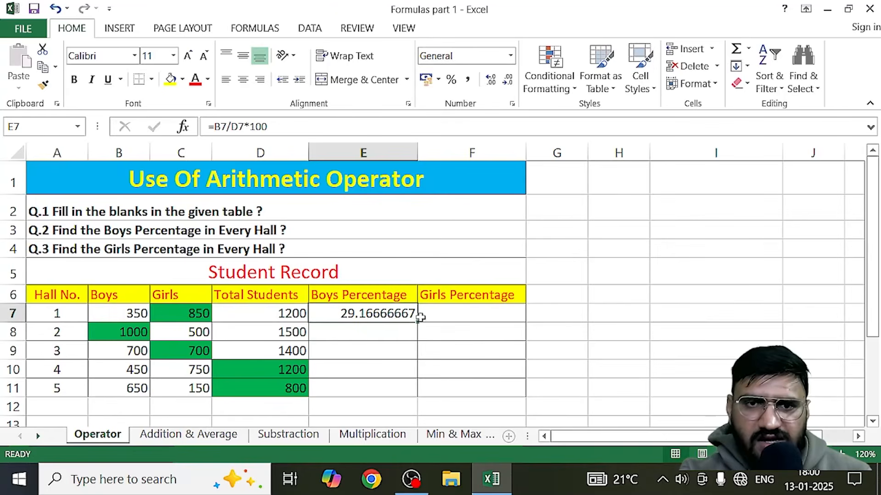
{"action": "left_click_drag", "start_coordinate": [417, 321], "coordinate": [409, 396]}
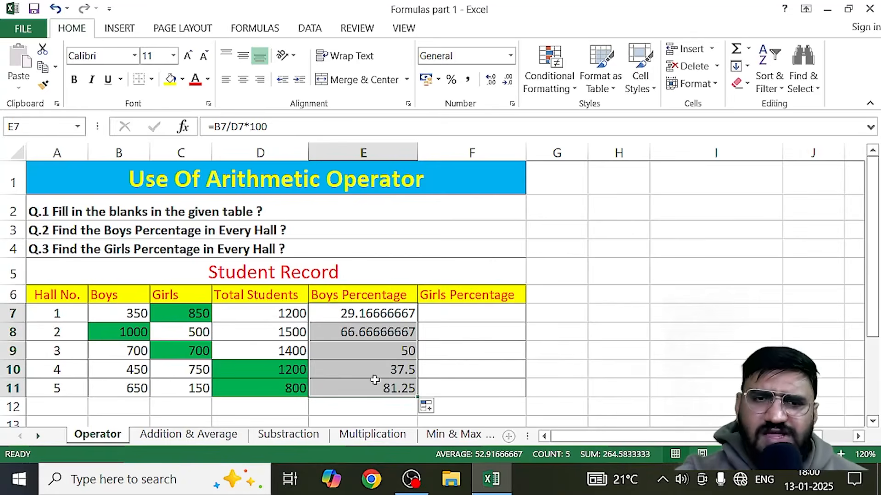
{"action": "left_click", "coordinate": [618, 337]}
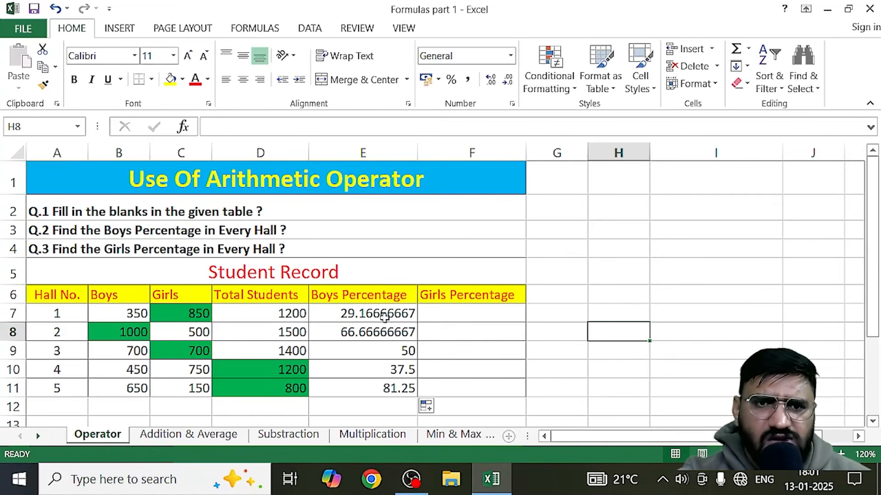
Reduce the Boys Percentage values in E7 to E11 to two decimal places.
{"action": "left_click_drag", "start_coordinate": [378, 318], "coordinate": [393, 387]}
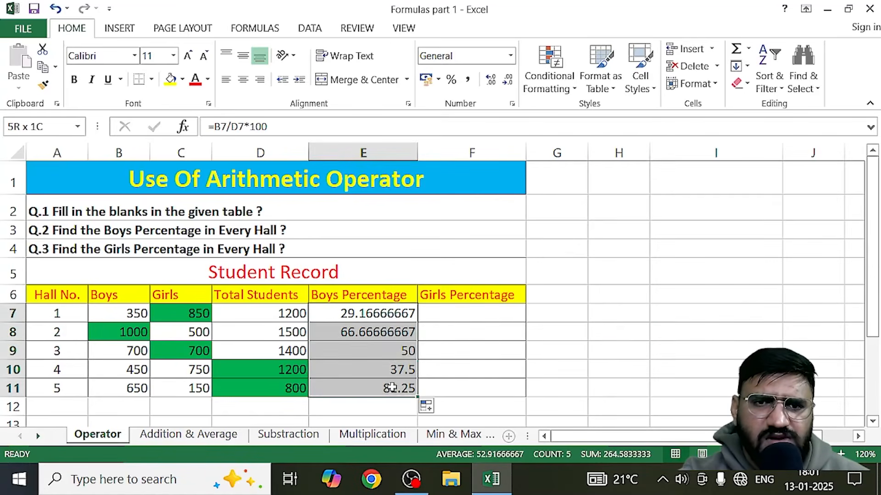
{"action": "left_click", "coordinate": [508, 82]}
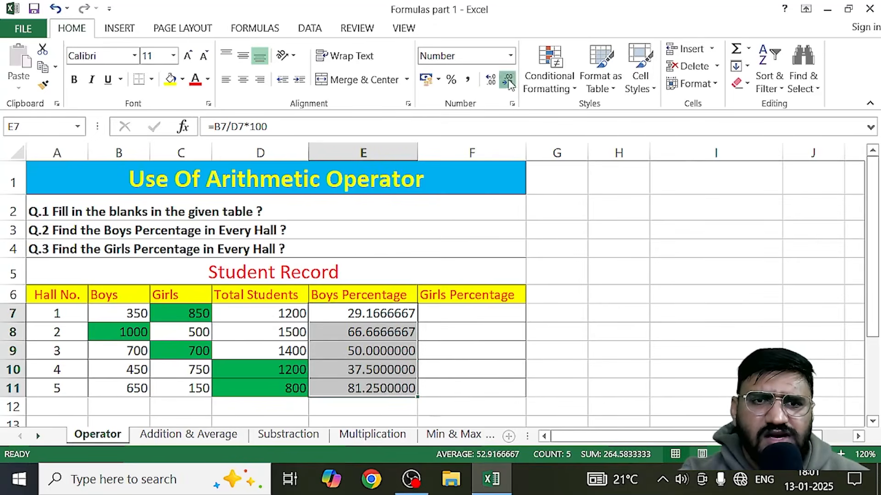
{"action": "left_click", "coordinate": [508, 81]}
{"action": "left_click", "coordinate": [508, 82]}
{"action": "left_click", "coordinate": [508, 82]}
{"action": "left_click", "coordinate": [509, 81]}
{"action": "left_click", "coordinate": [508, 81]}
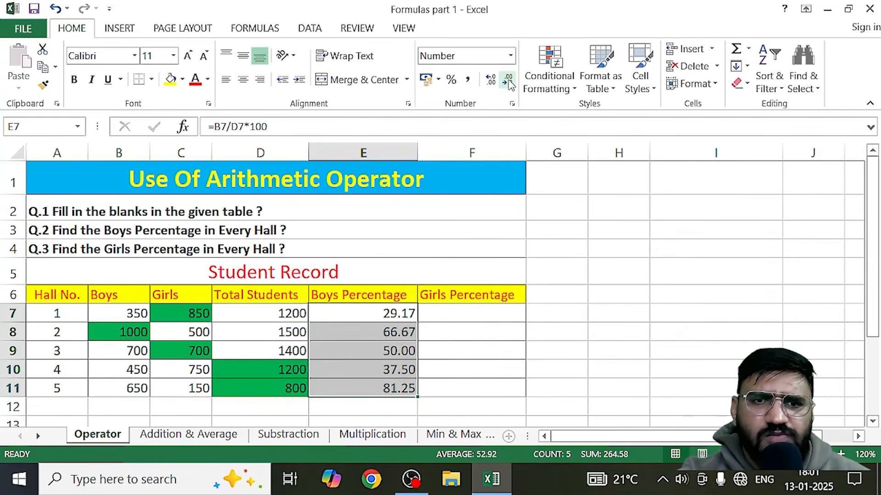
{"action": "left_click", "coordinate": [628, 363]}
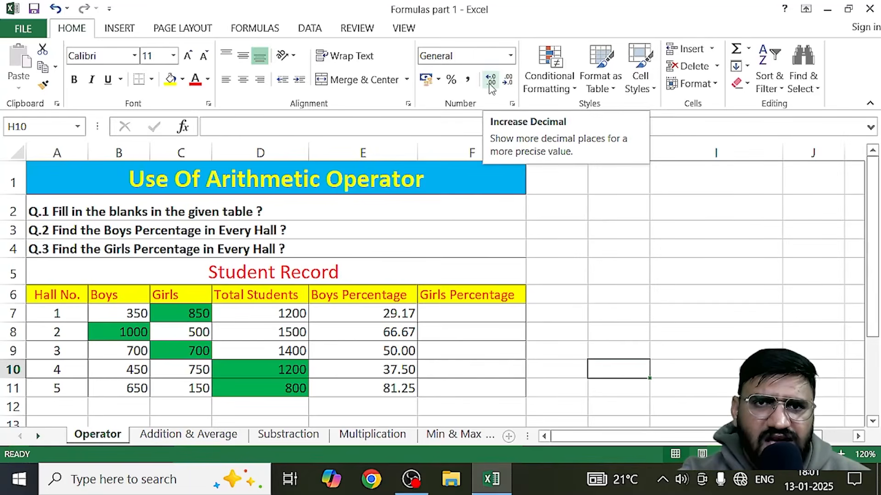
Increase the Boys Percentage values in E7 to E11 to five decimal places.
{"action": "left_click_drag", "start_coordinate": [361, 312], "coordinate": [373, 389]}
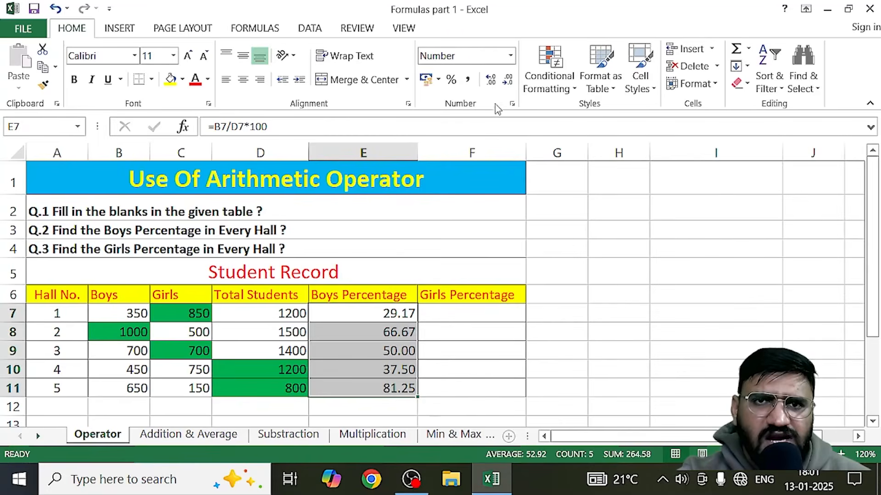
{"action": "left_click", "coordinate": [490, 81]}
{"action": "left_click", "coordinate": [490, 82]}
{"action": "left_click", "coordinate": [490, 82]}
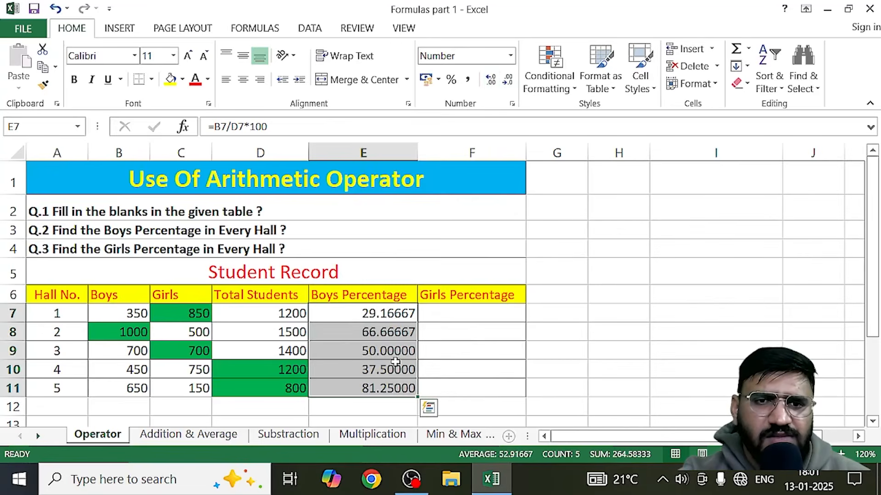
{"action": "left_click", "coordinate": [642, 363]}
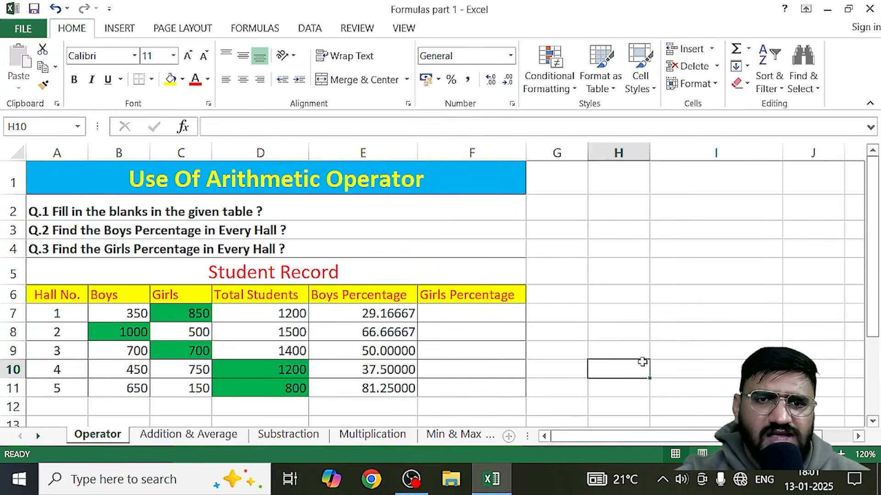
Go through the empty Girls Percentage cells F7 to F11.
{"action": "left_click", "coordinate": [462, 313]}
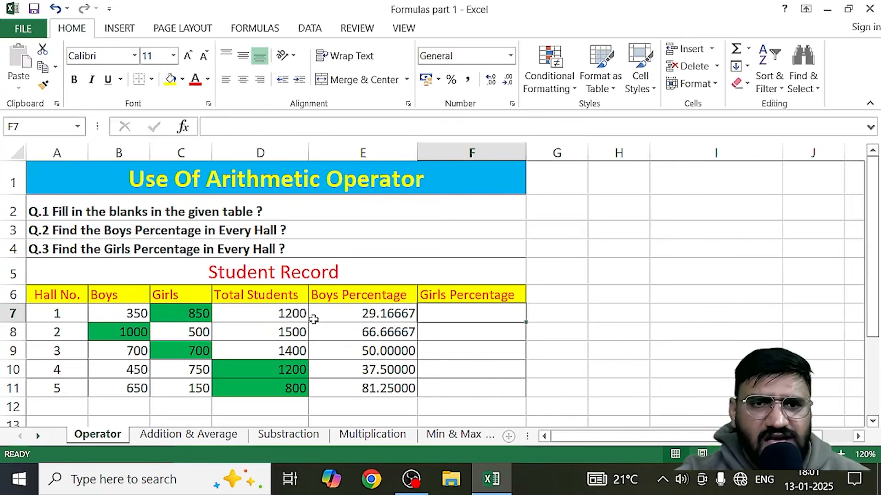
{"action": "double_click", "coordinate": [447, 313]}
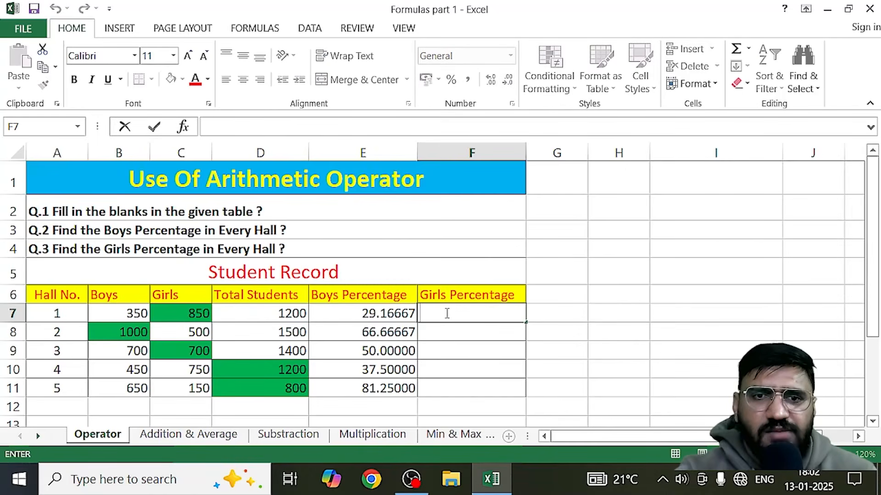
{"action": "left_click", "coordinate": [433, 337]}
{"action": "left_click", "coordinate": [452, 309]}
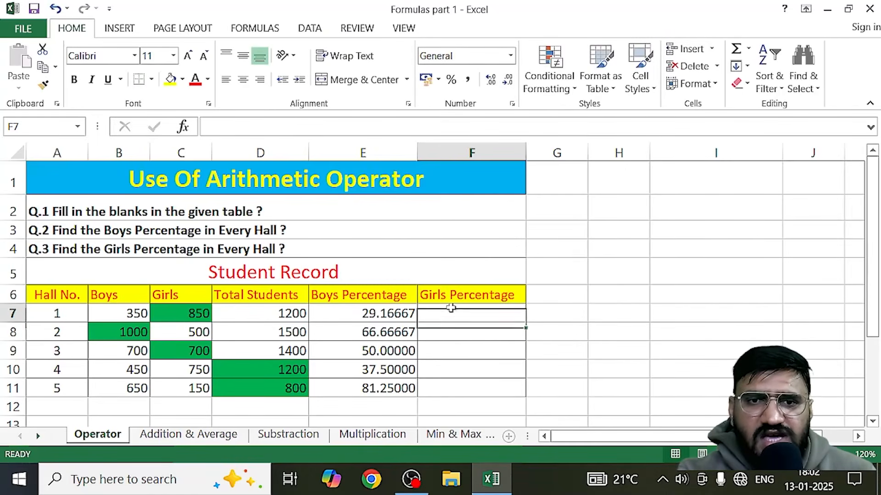
{"action": "left_click", "coordinate": [458, 337]}
{"action": "left_click", "coordinate": [456, 352]}
{"action": "left_click", "coordinate": [457, 371]}
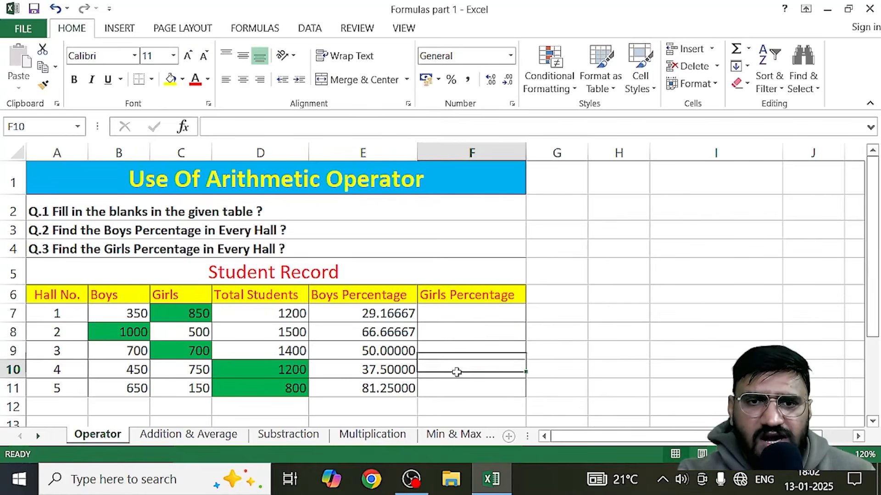
{"action": "left_click", "coordinate": [456, 390]}
Enter the Girls Percentage formula =C7/D7*100 in cell F7 for Hall 1.
{"action": "left_click", "coordinate": [466, 309]}
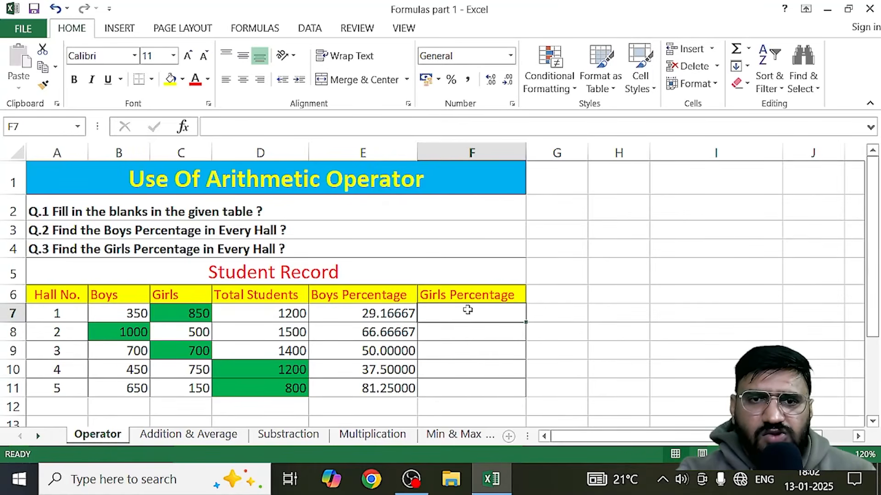
{"action": "type", "text": "="}
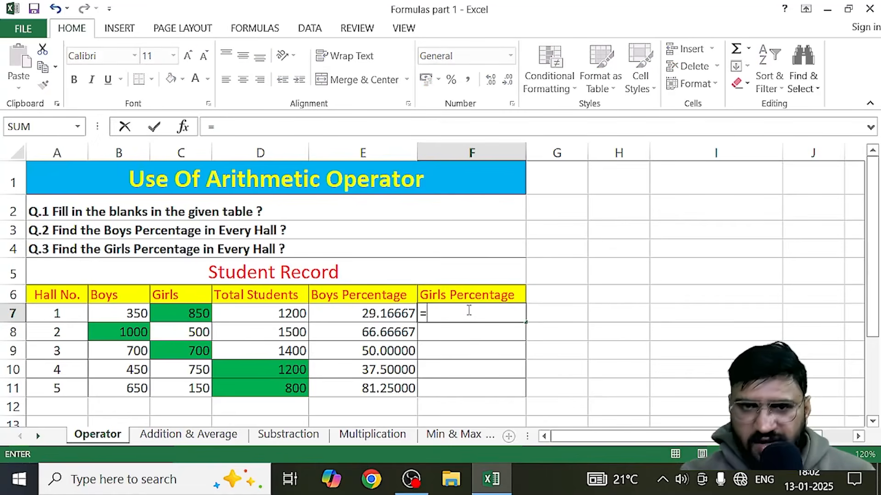
{"action": "left_click", "coordinate": [188, 314]}
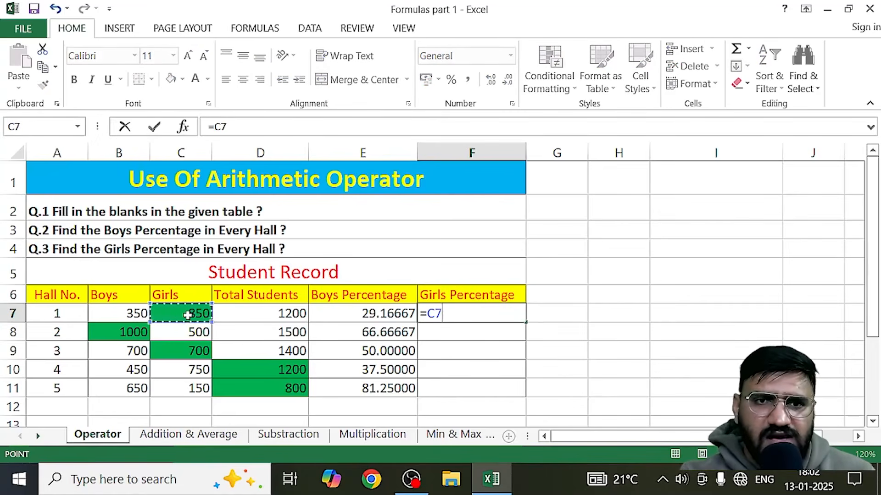
{"action": "type", "text": "/"}
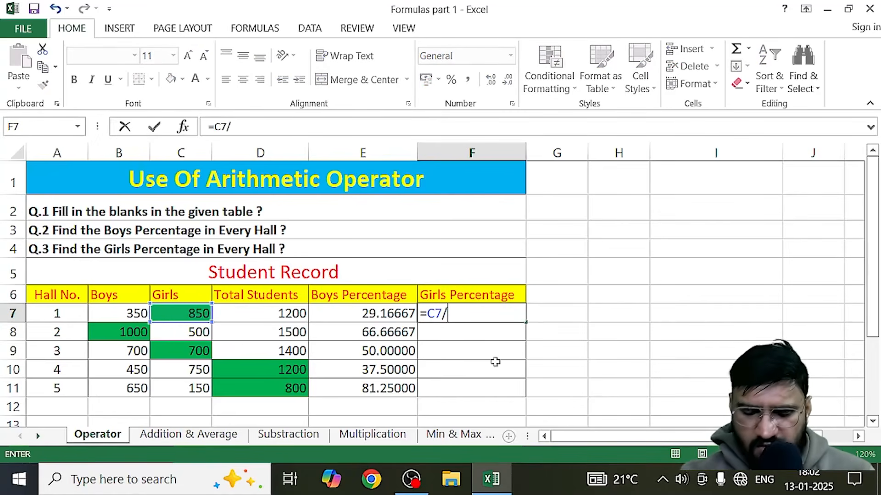
{"action": "left_click", "coordinate": [274, 313]}
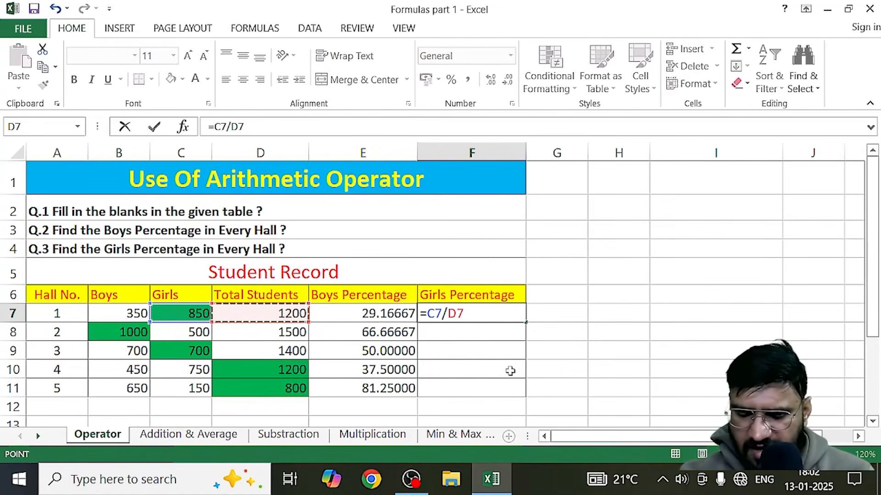
{"action": "type", "text": "*100"}
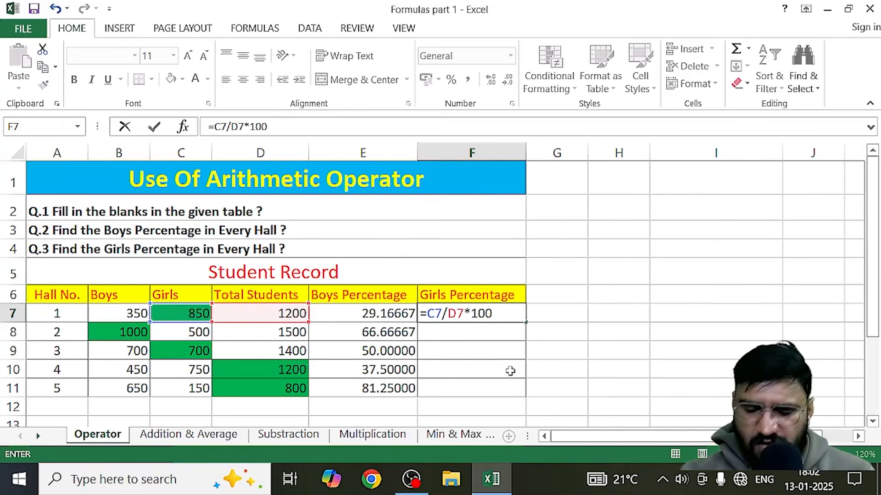
{"action": "key", "text": "Return"}
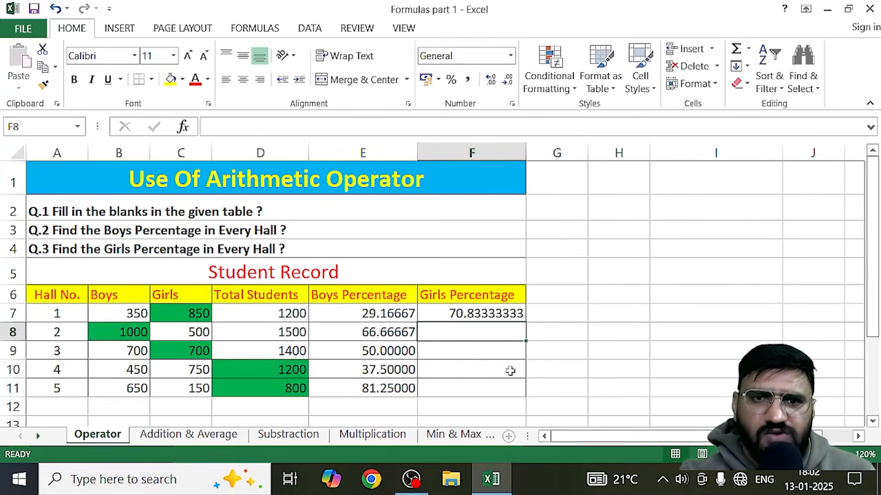
Fill the Girls Percentage formula from F7 down through F11.
{"action": "left_click", "coordinate": [463, 315]}
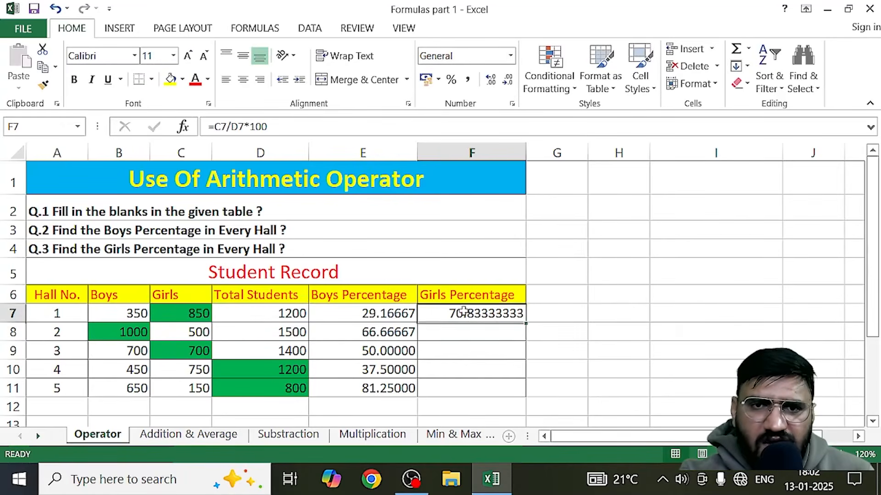
{"action": "double_click", "coordinate": [526, 323]}
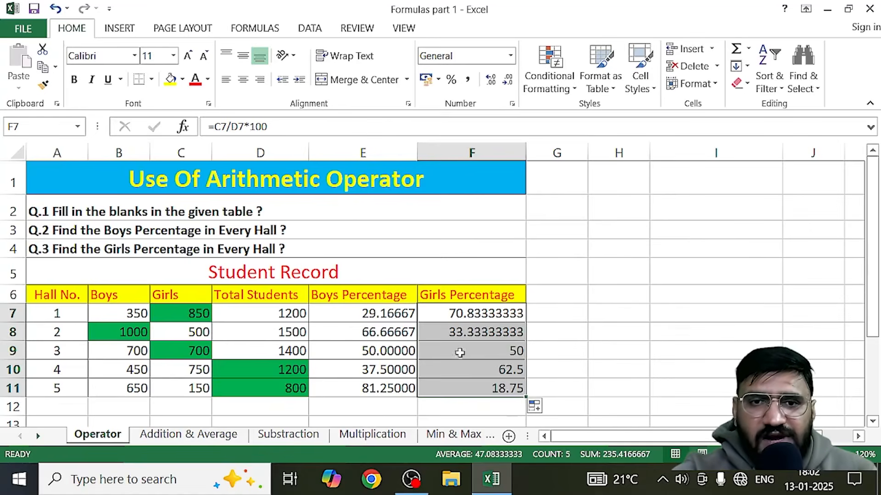
{"action": "left_click", "coordinate": [642, 356]}
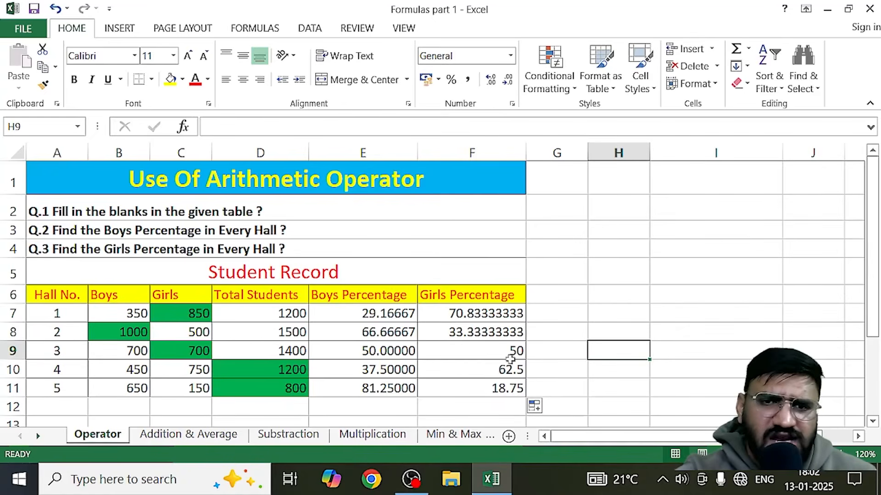
Reduce the Girls Percentage values in F7 to F11 to two decimal places.
{"action": "left_click_drag", "start_coordinate": [468, 315], "coordinate": [480, 385]}
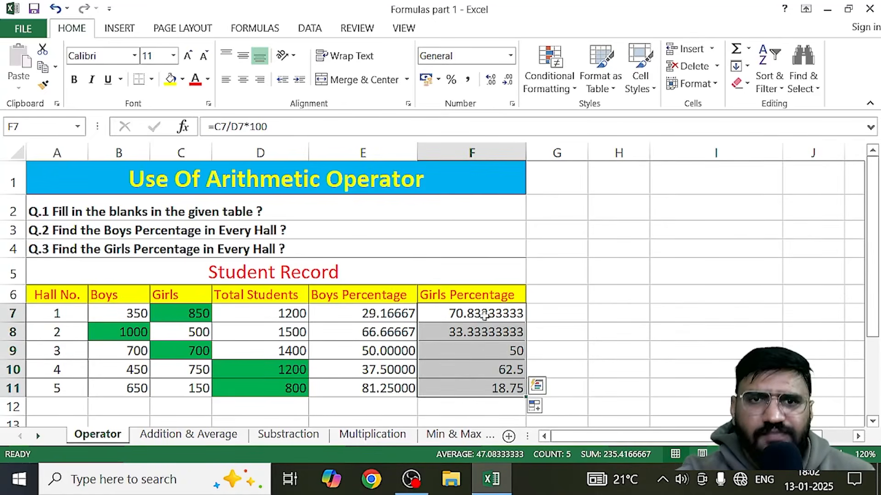
{"action": "left_click", "coordinate": [512, 82]}
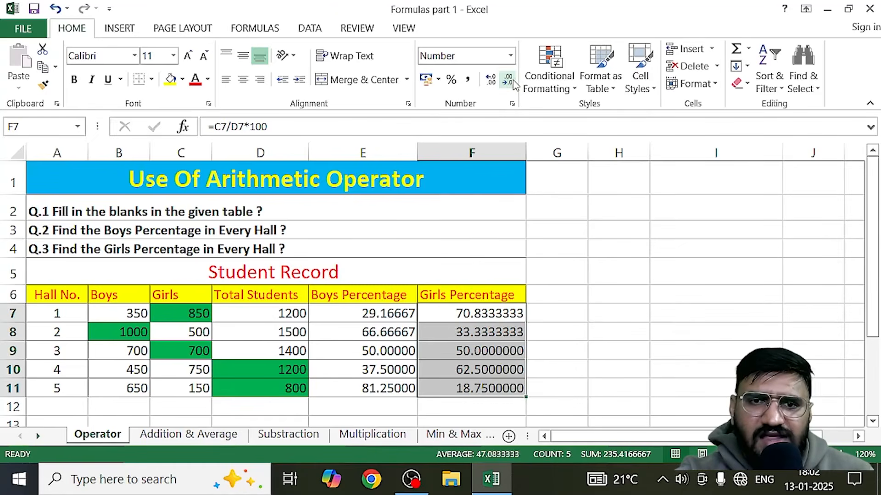
{"action": "left_click", "coordinate": [513, 81]}
{"action": "left_click", "coordinate": [513, 82]}
{"action": "left_click", "coordinate": [512, 81]}
{"action": "left_click", "coordinate": [513, 81]}
{"action": "left_click", "coordinate": [513, 81]}
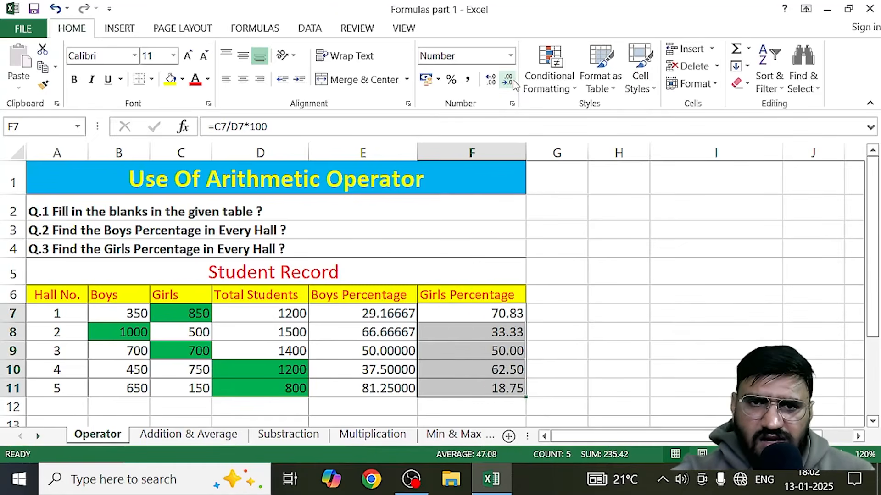
{"action": "left_click", "coordinate": [711, 290]}
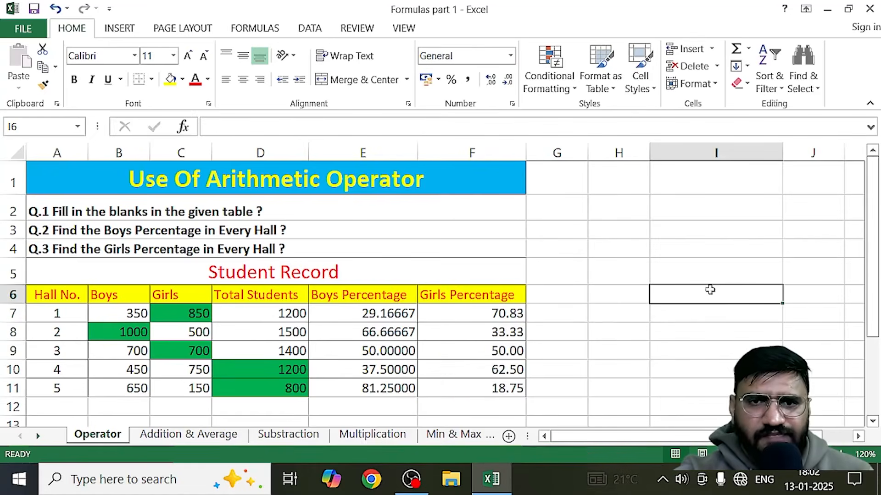
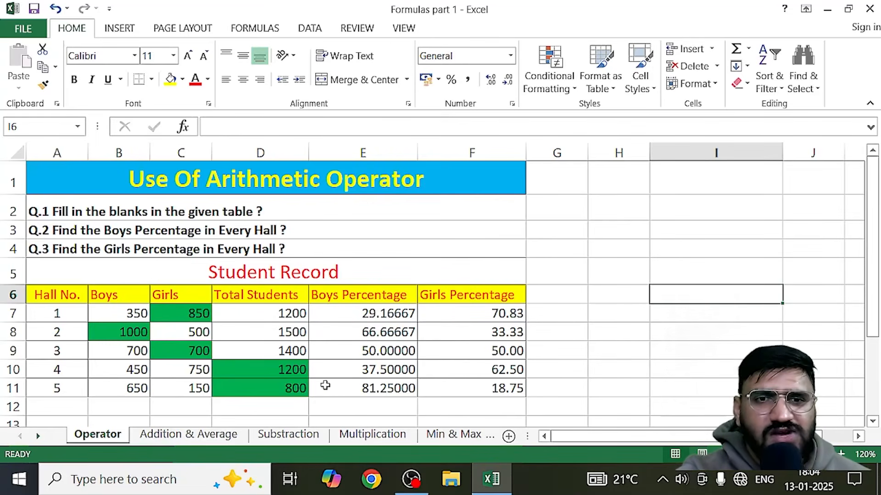
Switch to the Addition & Average sheet and delete the blank row 3 above the salary table's header.
{"action": "left_click", "coordinate": [205, 435]}
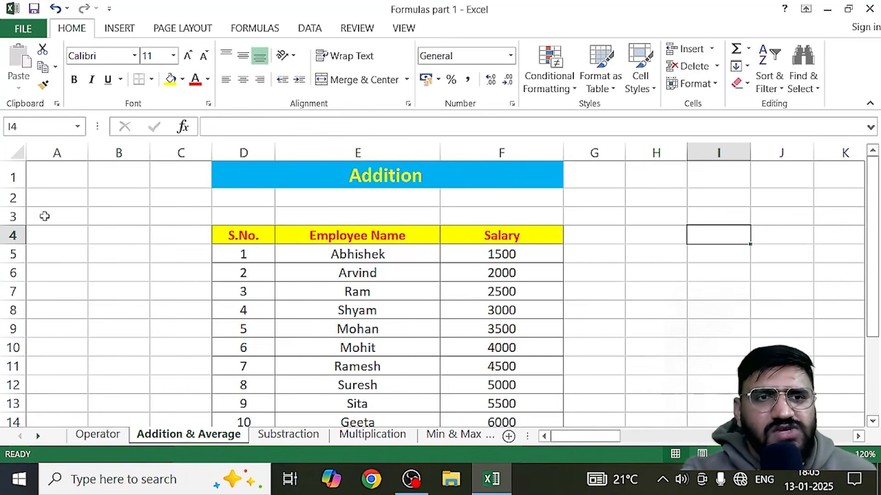
{"action": "left_click", "coordinate": [10, 216]}
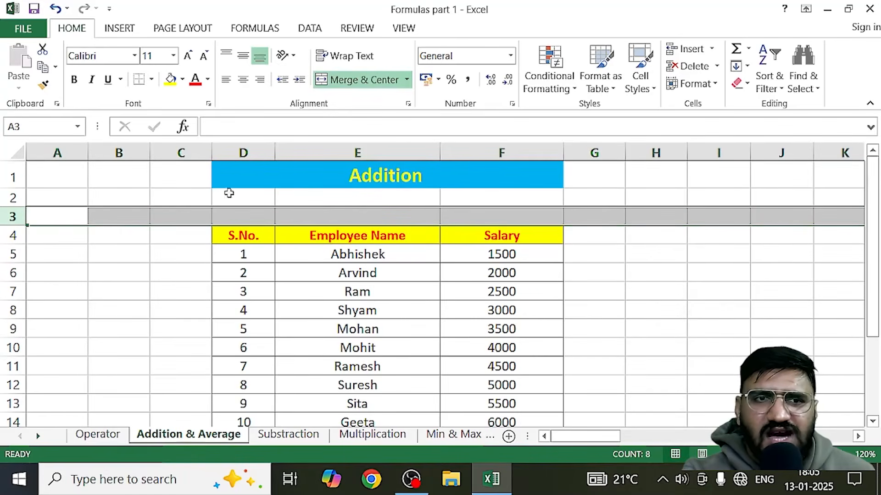
{"action": "left_click", "coordinate": [108, 293]}
{"action": "left_click", "coordinate": [71, 217]}
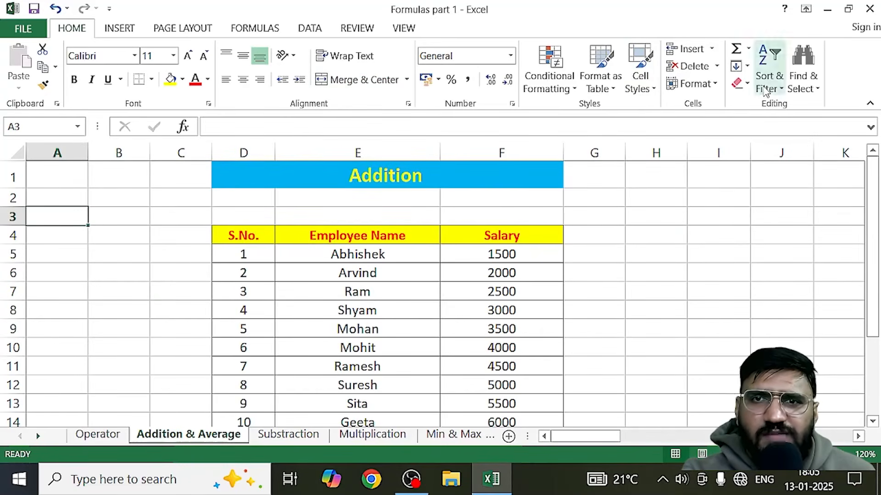
{"action": "left_click", "coordinate": [717, 67]}
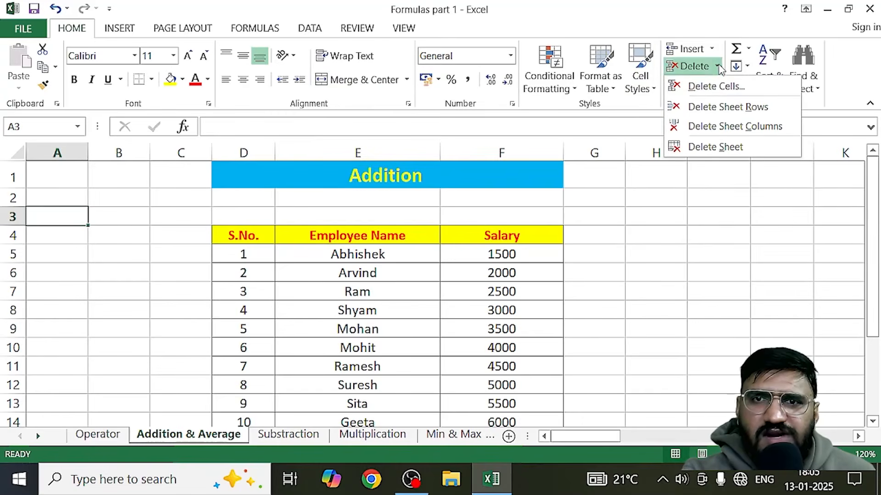
{"action": "left_click", "coordinate": [726, 109]}
{"action": "left_click", "coordinate": [734, 287]}
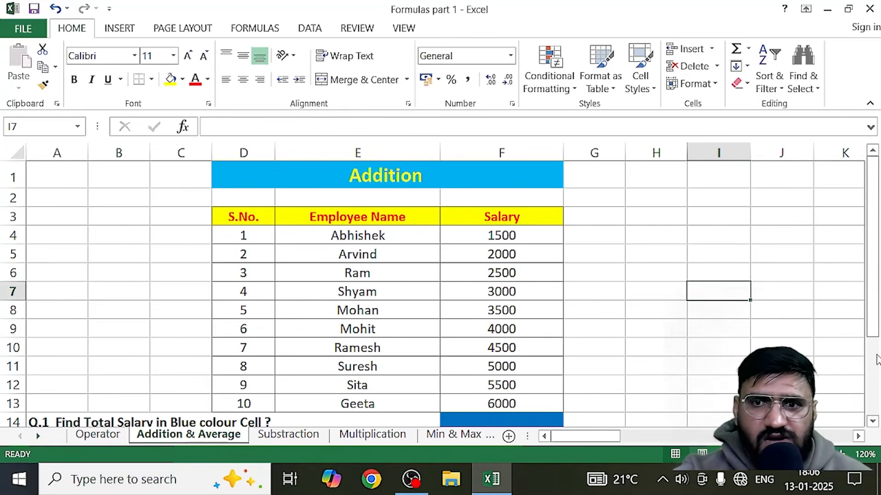
Look through the employee salary table and the three total salary questions with coloured answer cells below it.
{"action": "left_click", "coordinate": [873, 422]}
{"action": "left_click", "coordinate": [873, 422]}
{"action": "left_click", "coordinate": [873, 422]}
{"action": "left_click", "coordinate": [873, 422]}
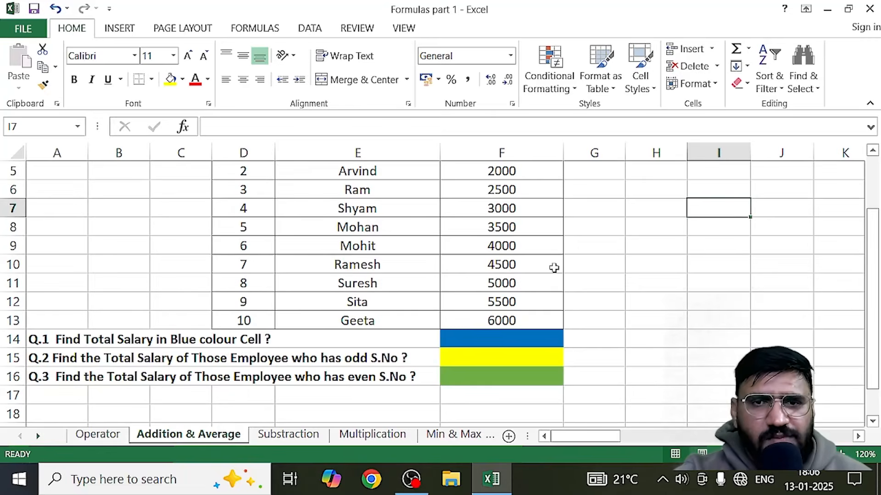
{"action": "scroll", "coordinate": [556, 265], "scroll_direction": "up", "scroll_amount": 2}
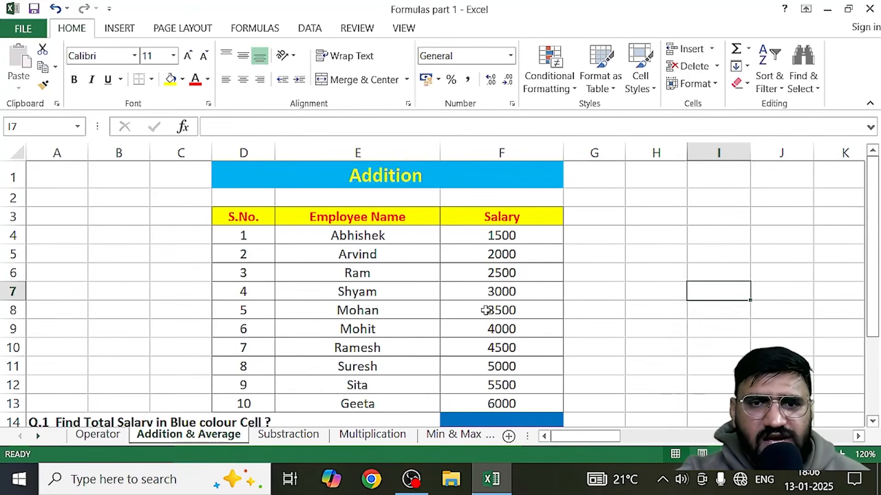
{"action": "scroll", "coordinate": [487, 357], "scroll_direction": "down", "scroll_amount": 1}
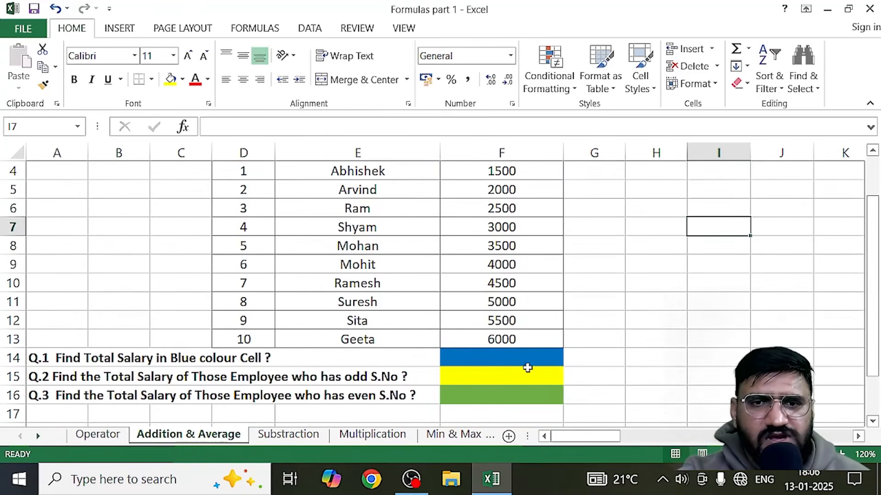
{"action": "scroll", "coordinate": [527, 367], "scroll_direction": "up", "scroll_amount": 1}
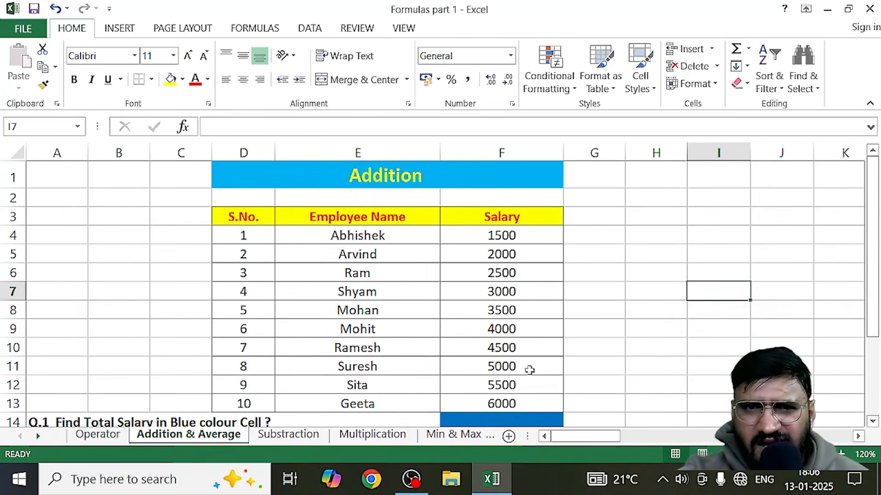
{"action": "scroll", "coordinate": [530, 369], "scroll_direction": "down", "scroll_amount": 2}
{"action": "scroll", "coordinate": [530, 368], "scroll_direction": "up", "scroll_amount": 2}
{"action": "scroll", "coordinate": [529, 367], "scroll_direction": "down", "scroll_amount": 1}
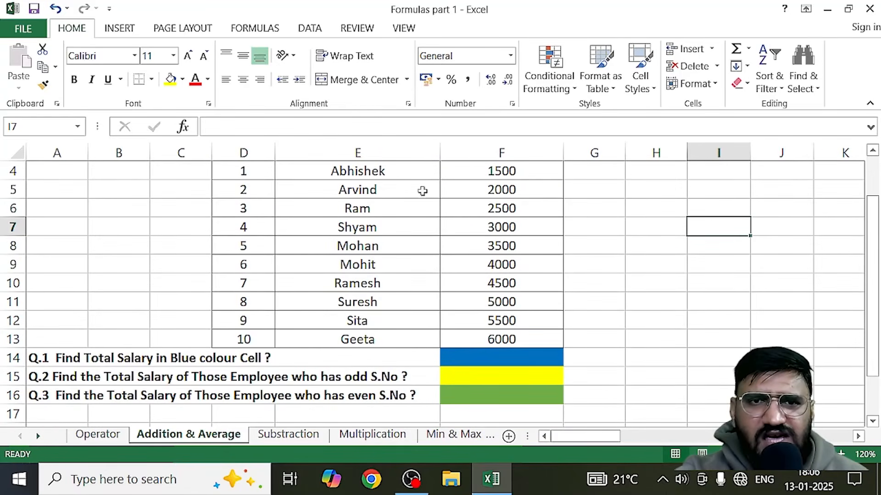
{"action": "scroll", "coordinate": [524, 327], "scroll_direction": "up", "scroll_amount": 1}
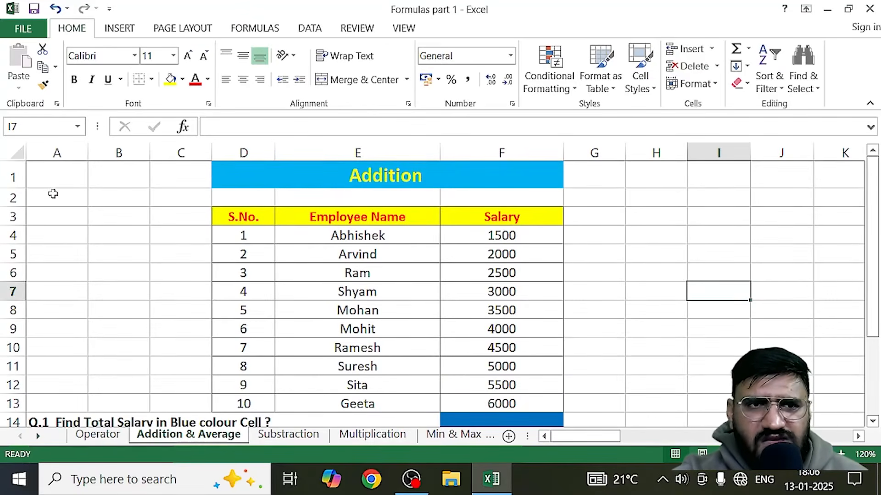
Delete the remaining blank row 2 between the Addition title and the salary table's header.
{"action": "left_click_drag", "start_coordinate": [13, 176], "coordinate": [14, 216]}
{"action": "left_click", "coordinate": [718, 328]}
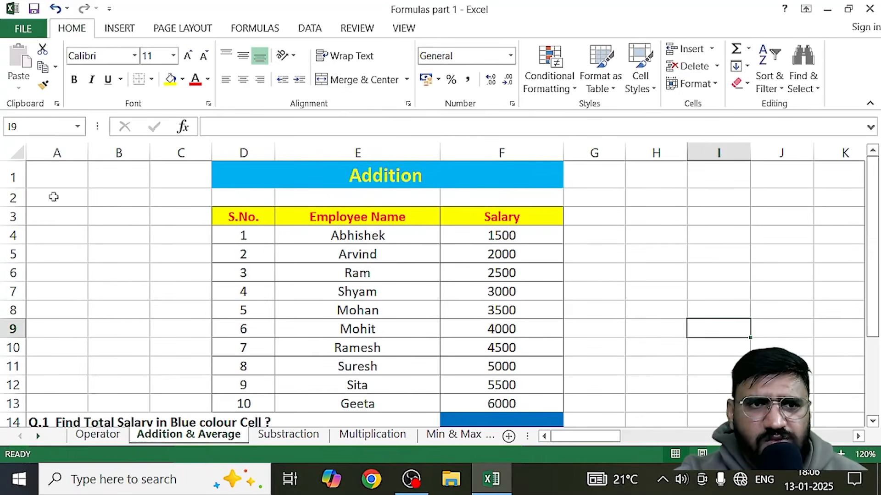
{"action": "left_click", "coordinate": [9, 199]}
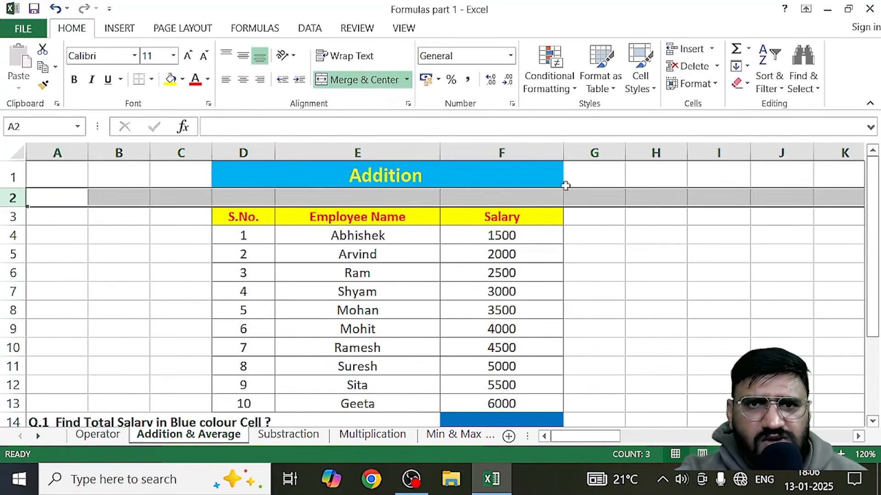
{"action": "left_click", "coordinate": [716, 67]}
{"action": "left_click", "coordinate": [709, 106]}
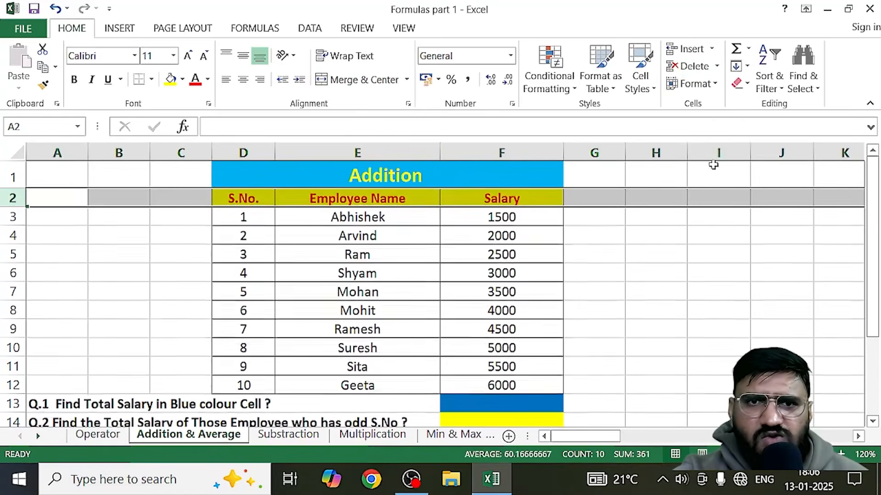
{"action": "left_click", "coordinate": [704, 313]}
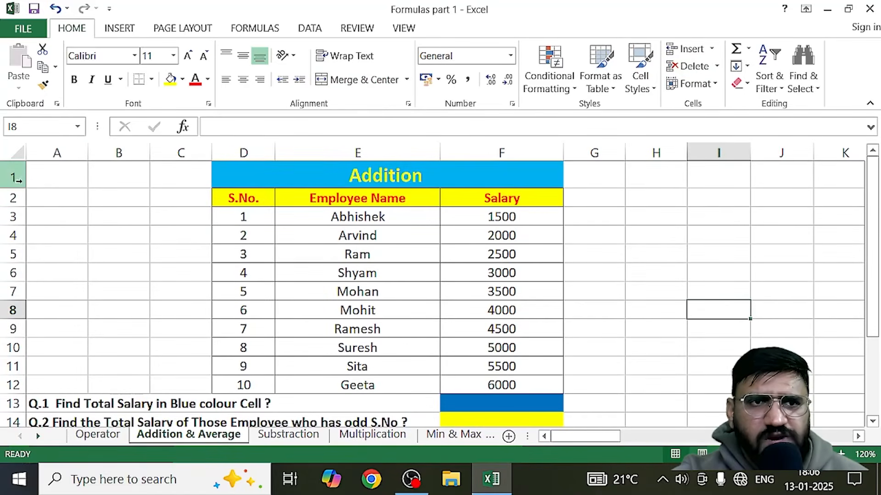
Freeze the Addition title and salary table header, rows 1 and 2, with Freeze Panes applied from row 3.
{"action": "left_click_drag", "start_coordinate": [19, 175], "coordinate": [16, 198]}
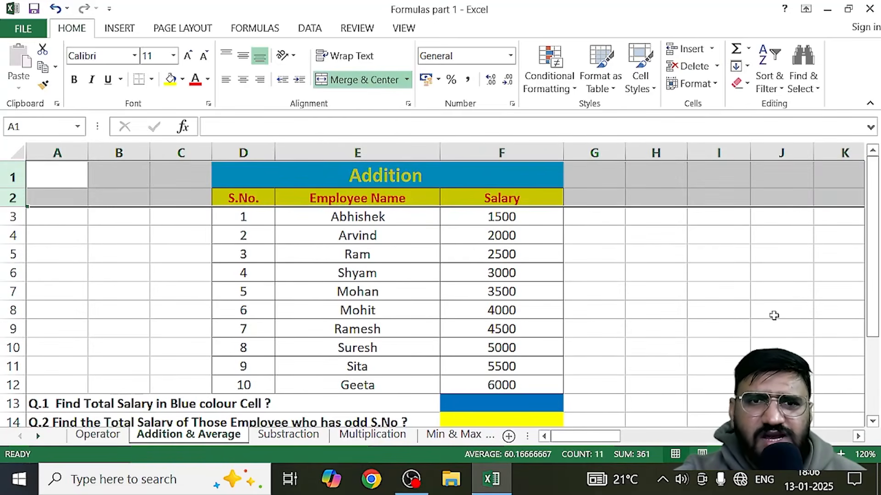
{"action": "left_click", "coordinate": [774, 315]}
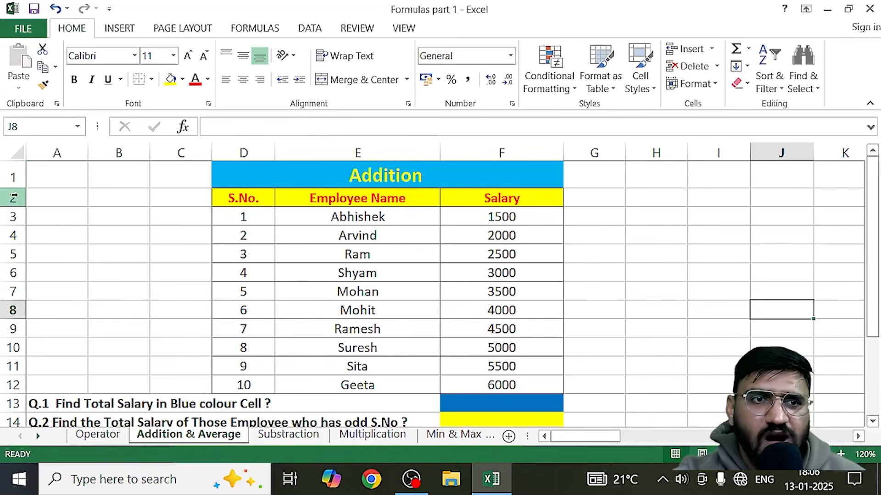
{"action": "left_click", "coordinate": [8, 218]}
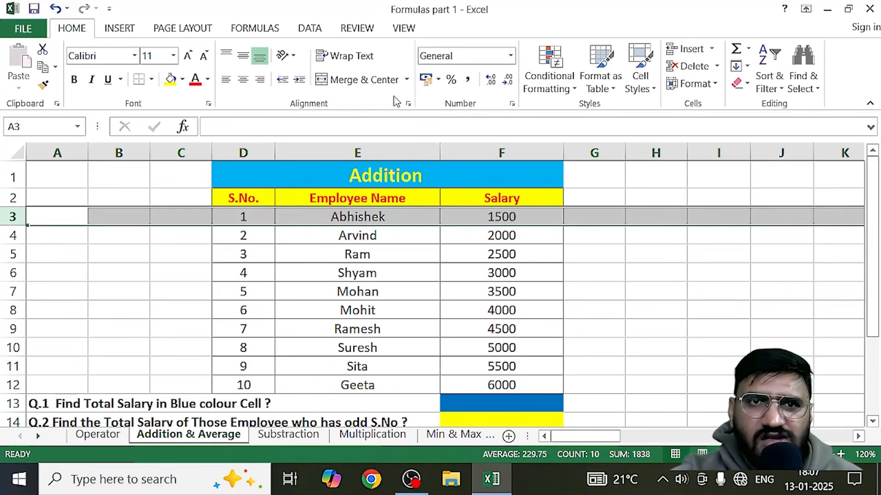
{"action": "left_click", "coordinate": [402, 29]}
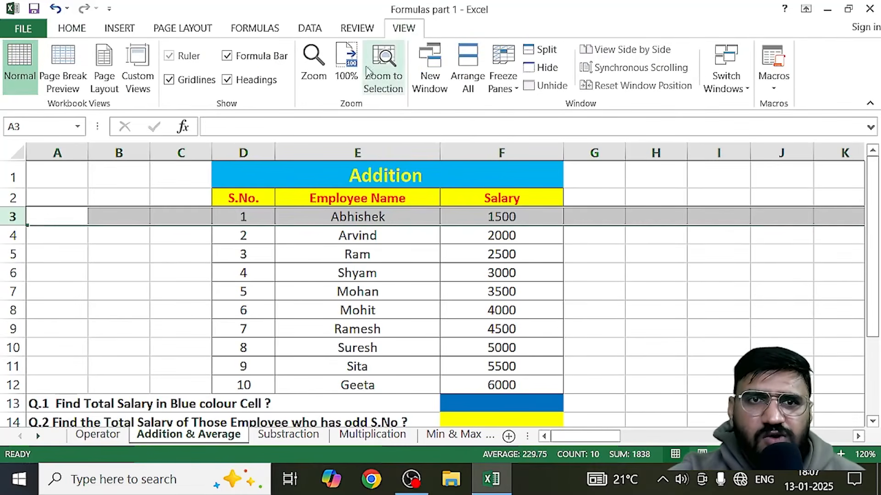
{"action": "left_click", "coordinate": [517, 91]}
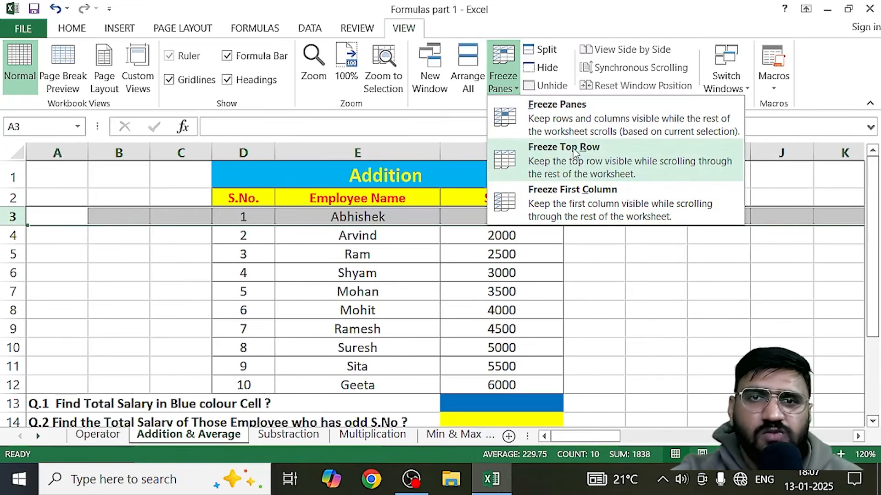
{"action": "left_click", "coordinate": [545, 116]}
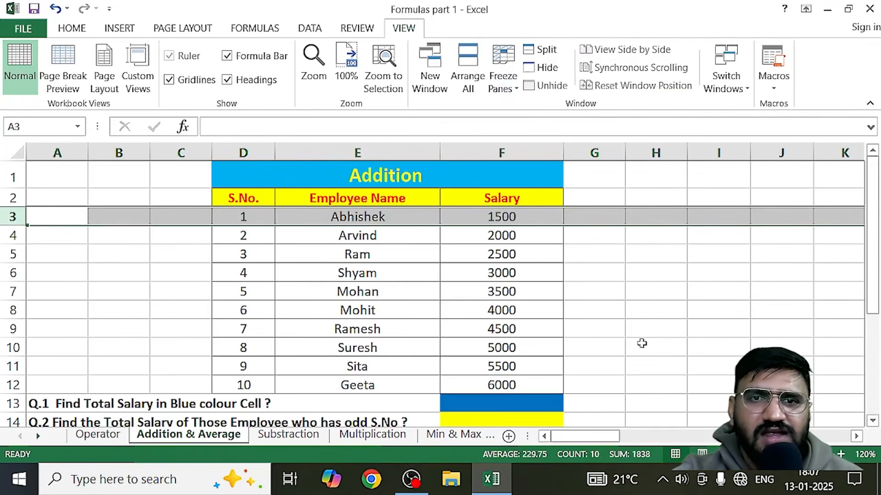
Check the frozen title and header rows against the salary rows and questions moving beneath them.
{"action": "scroll", "coordinate": [824, 378], "scroll_direction": "down", "scroll_amount": 6}
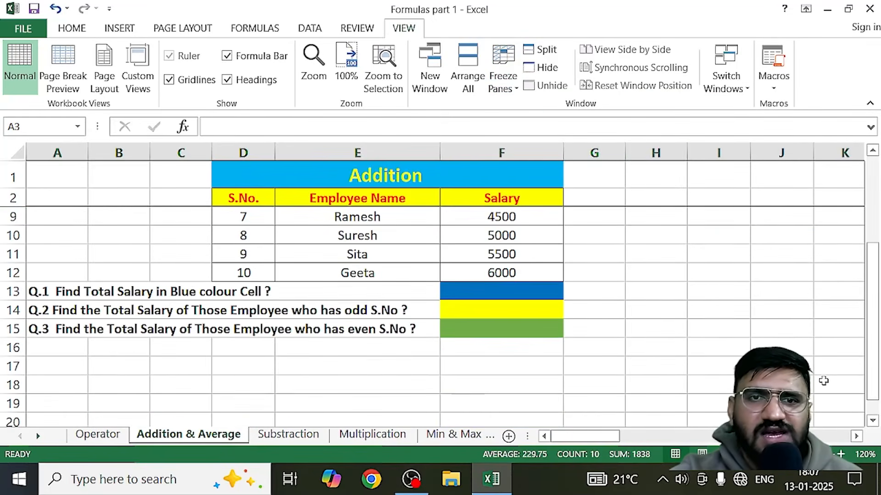
{"action": "scroll", "coordinate": [824, 381], "scroll_direction": "up", "scroll_amount": 6}
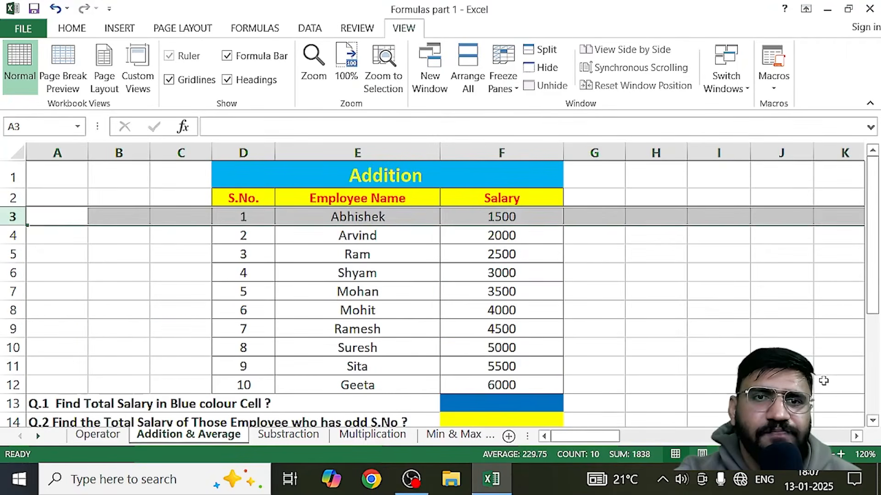
{"action": "scroll", "coordinate": [709, 357], "scroll_direction": "down", "scroll_amount": 4}
{"action": "scroll", "coordinate": [709, 358], "scroll_direction": "down", "scroll_amount": 3}
{"action": "scroll", "coordinate": [708, 357], "scroll_direction": "up", "scroll_amount": 7}
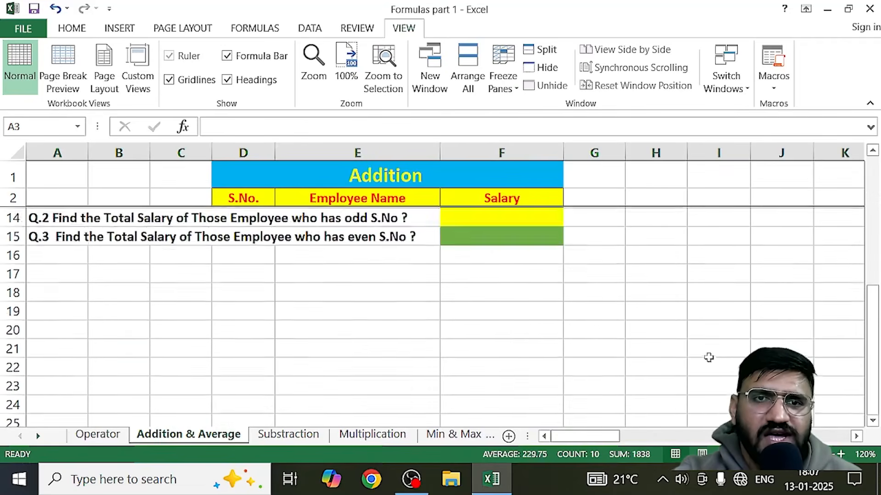
{"action": "scroll", "coordinate": [709, 357], "scroll_direction": "down", "scroll_amount": 2}
{"action": "scroll", "coordinate": [709, 357], "scroll_direction": "up", "scroll_amount": 2}
{"action": "scroll", "coordinate": [709, 357], "scroll_direction": "down", "scroll_amount": 1}
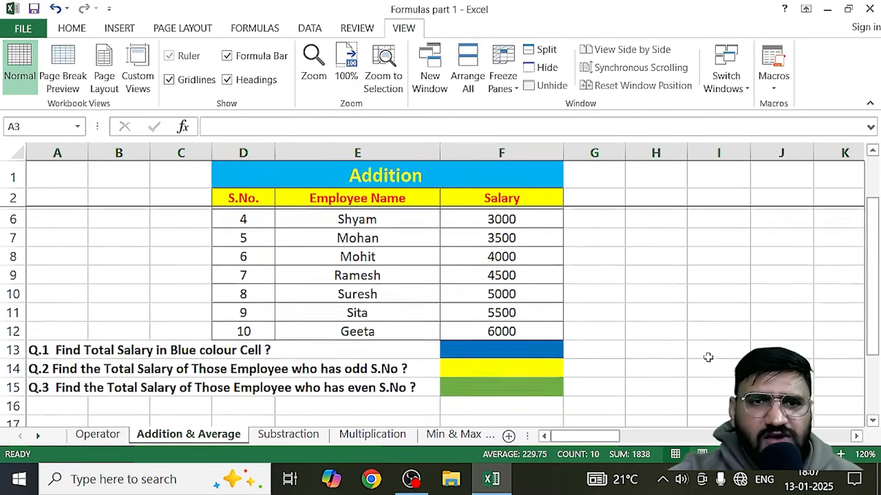
{"action": "scroll", "coordinate": [709, 358], "scroll_direction": "up", "scroll_amount": 1}
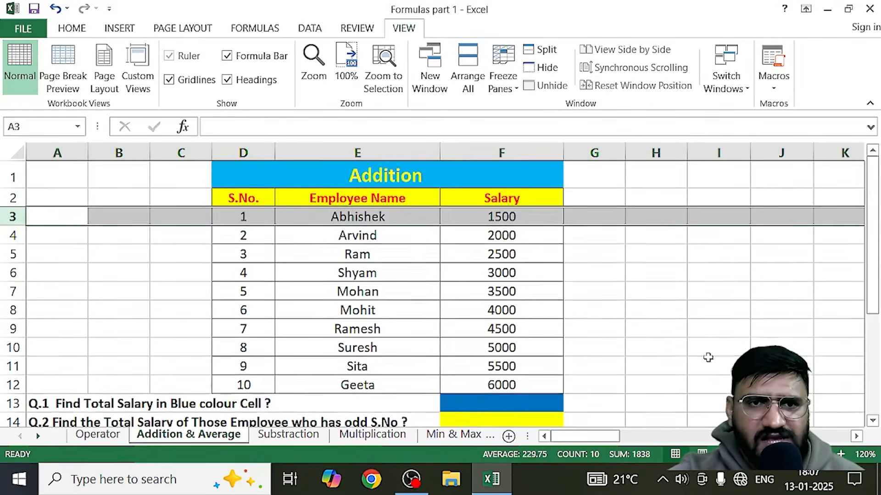
{"action": "left_click", "coordinate": [723, 340]}
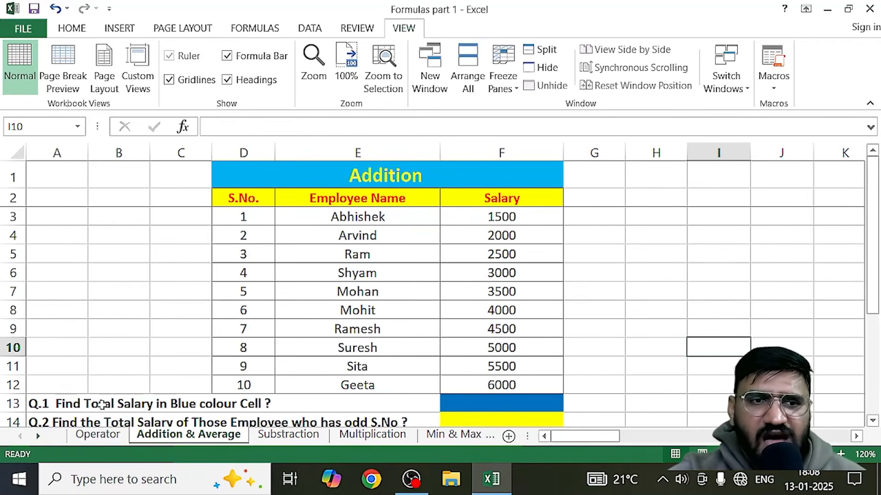
Review question Q.1, its blue answer cell F13 and the employee salaries in column F.
{"action": "left_click", "coordinate": [481, 402]}
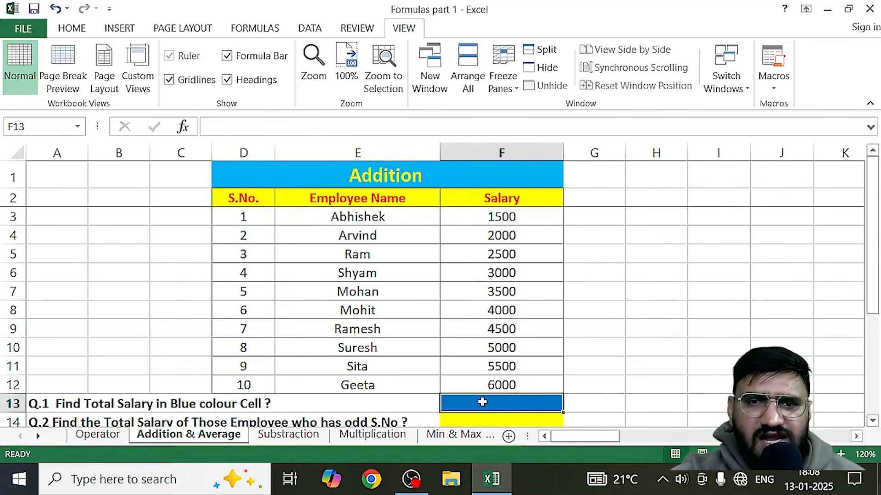
{"action": "left_click", "coordinate": [819, 369]}
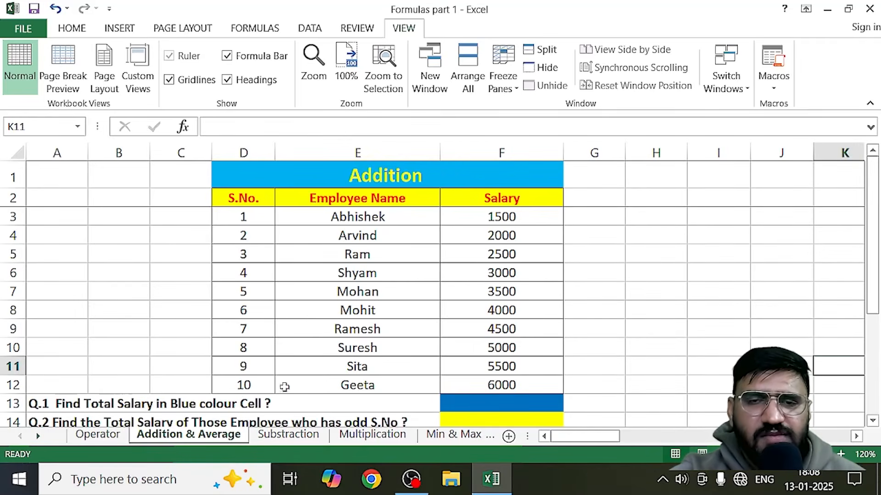
{"action": "left_click", "coordinate": [530, 216]}
{"action": "left_click", "coordinate": [516, 236]}
{"action": "left_click", "coordinate": [515, 274]}
{"action": "left_click_drag", "start_coordinate": [522, 333], "coordinate": [521, 374]}
Answer Q.1 in blue cell F13 with the formula =1500+2000+2500+3000+3500+4000+4500+5000+5500+6000.
{"action": "left_click", "coordinate": [506, 406]}
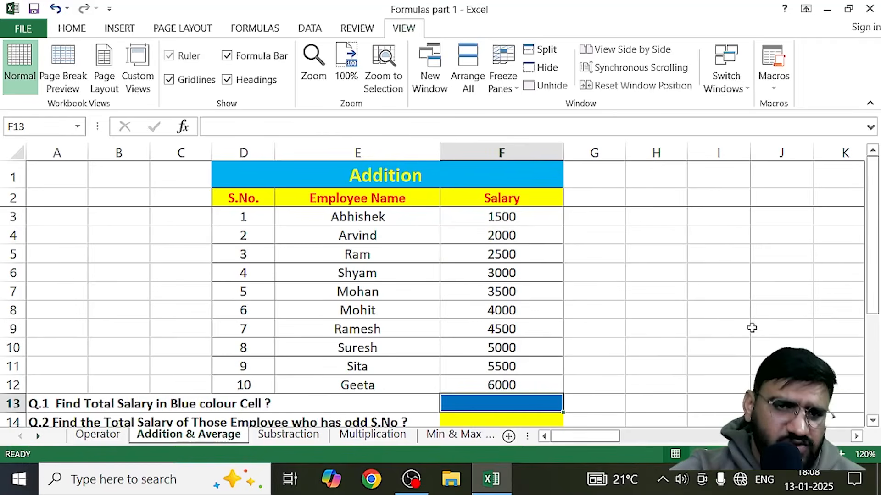
{"action": "double_click", "coordinate": [449, 404]}
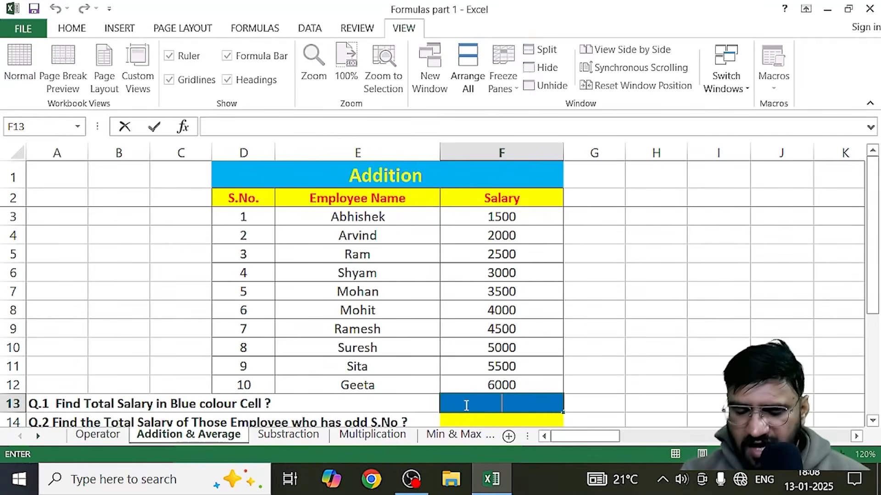
{"action": "type", "text": "="}
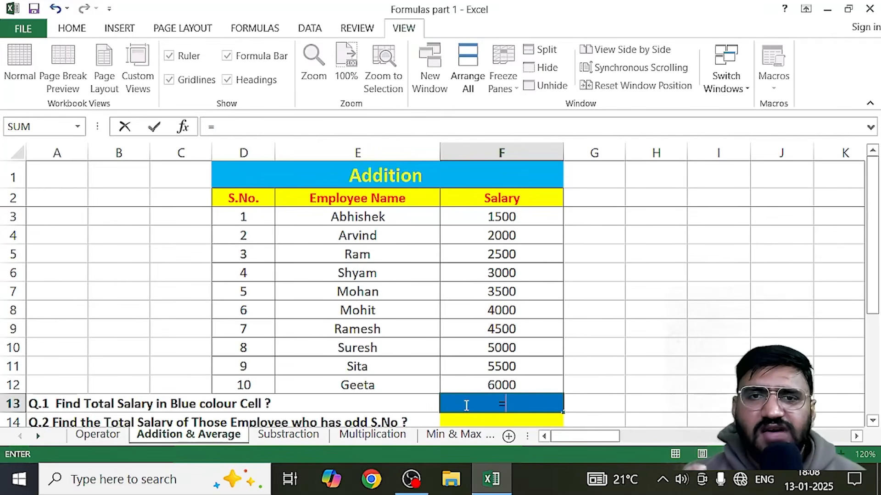
{"action": "type", "text": "1500"}
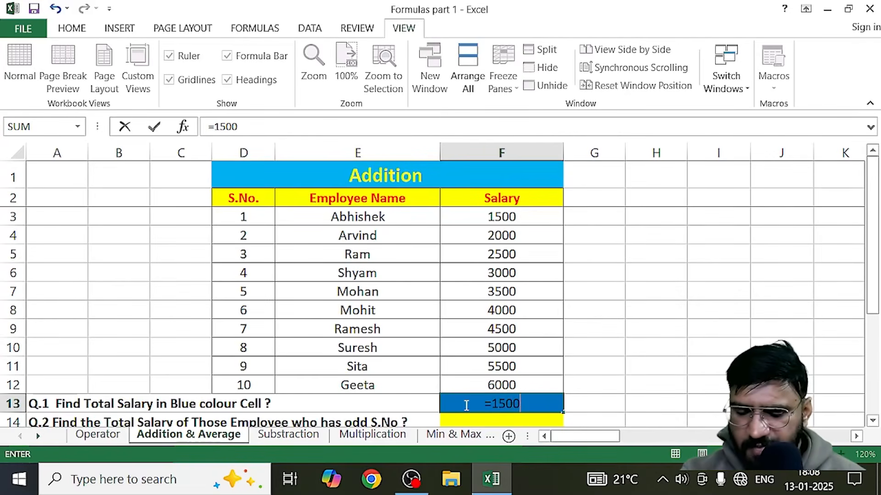
{"action": "type", "text": "+"}
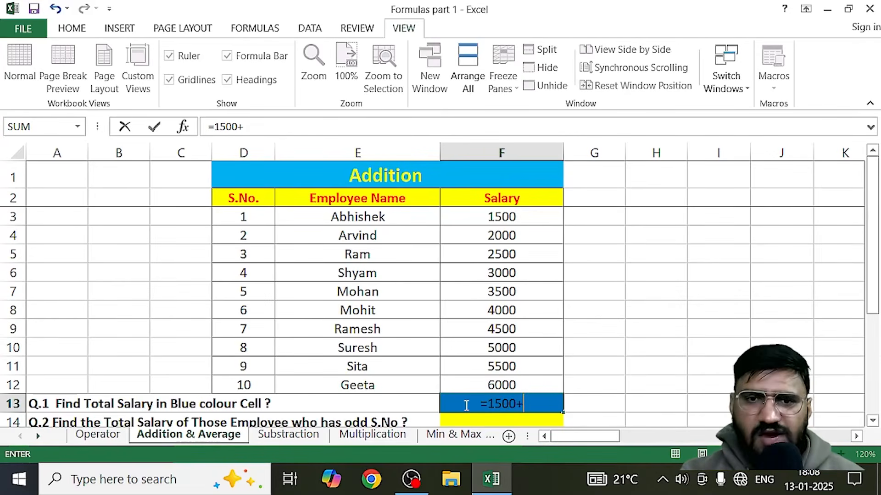
{"action": "type", "text": "2000"}
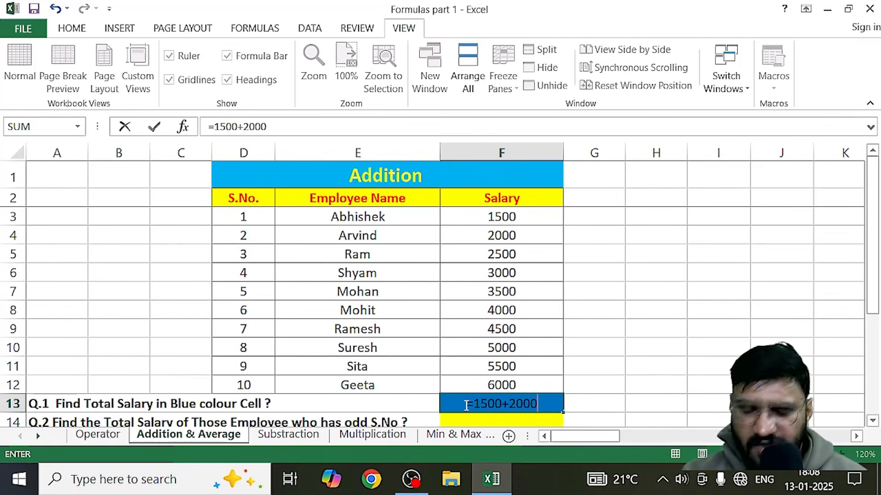
{"action": "type", "text": "+2500"}
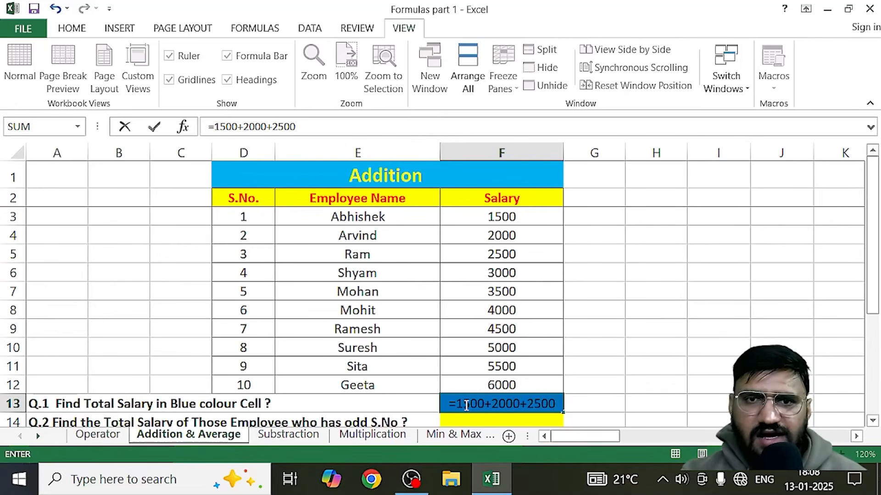
{"action": "type", "text": "+"}
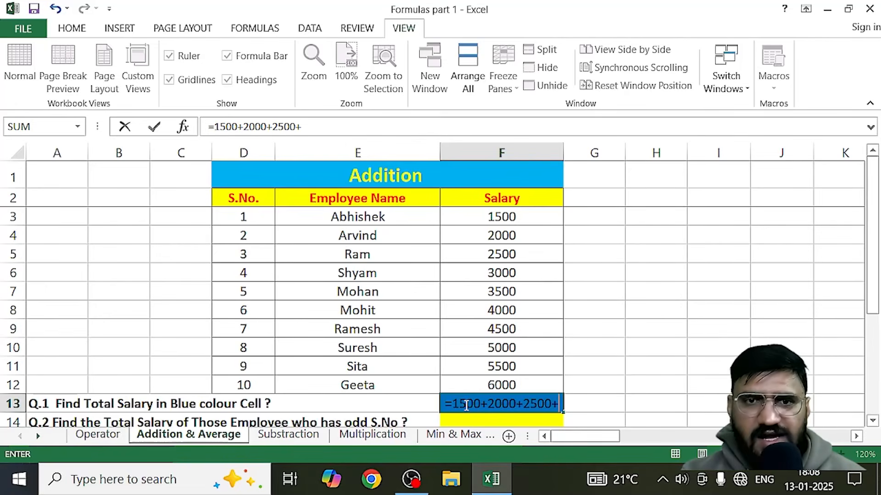
{"action": "type", "text": "3000"}
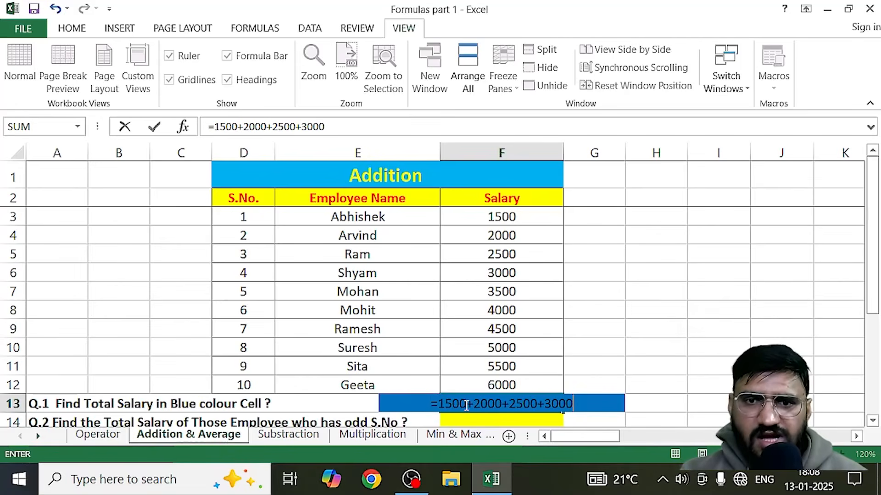
{"action": "type", "text": "+"}
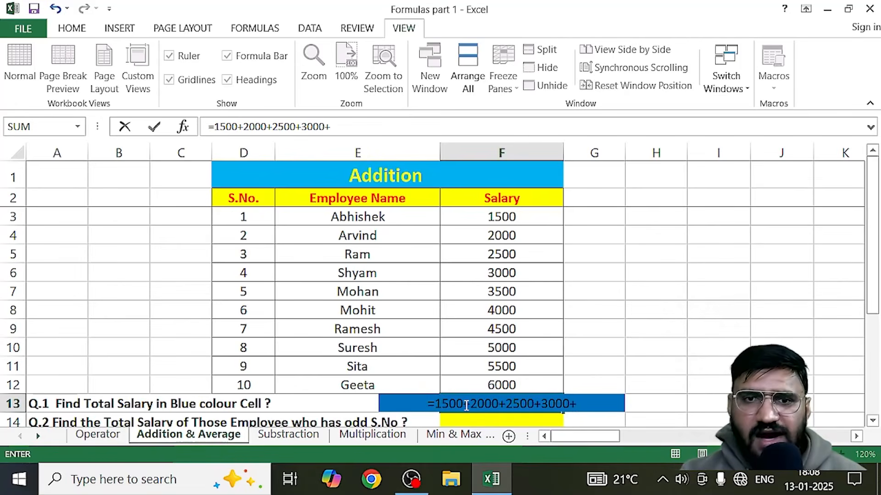
{"action": "type", "text": "350"}
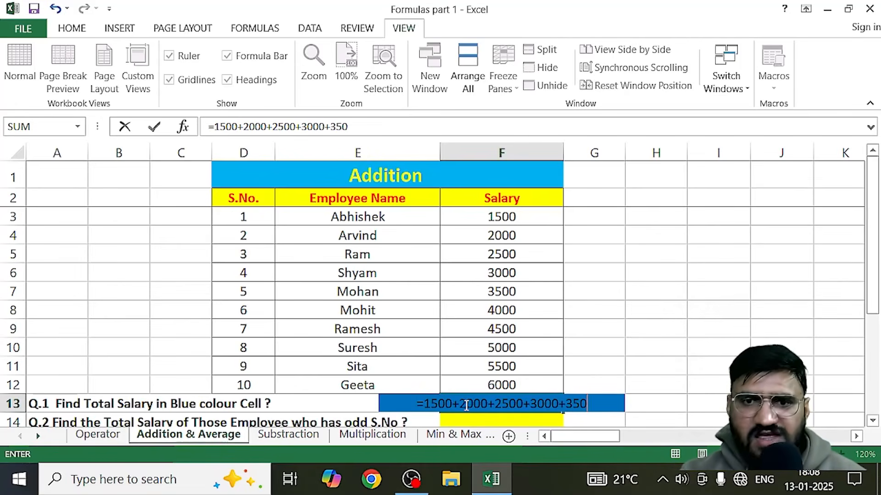
{"action": "type", "text": "0+"}
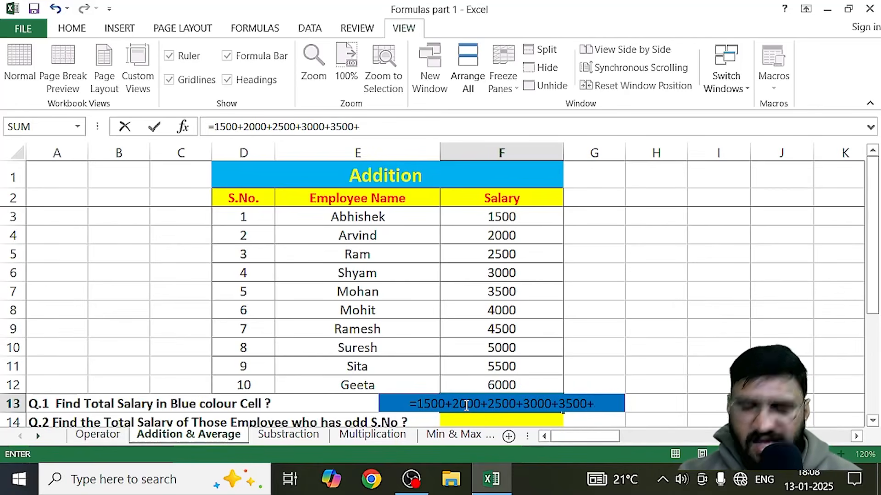
{"action": "type", "text": "4000+"}
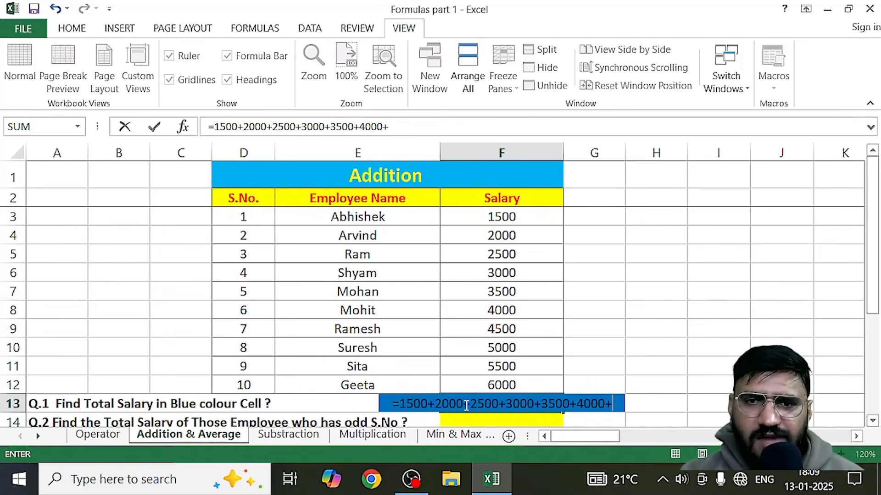
{"action": "type", "text": "4500"}
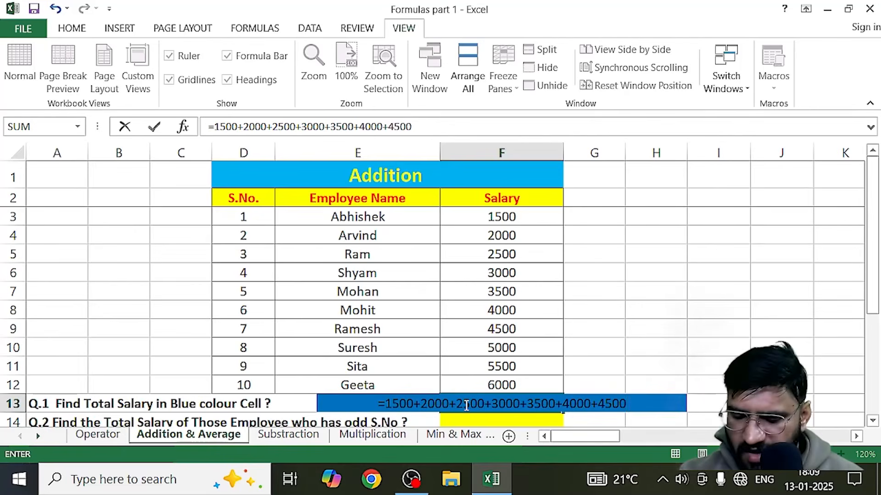
{"action": "type", "text": "+"}
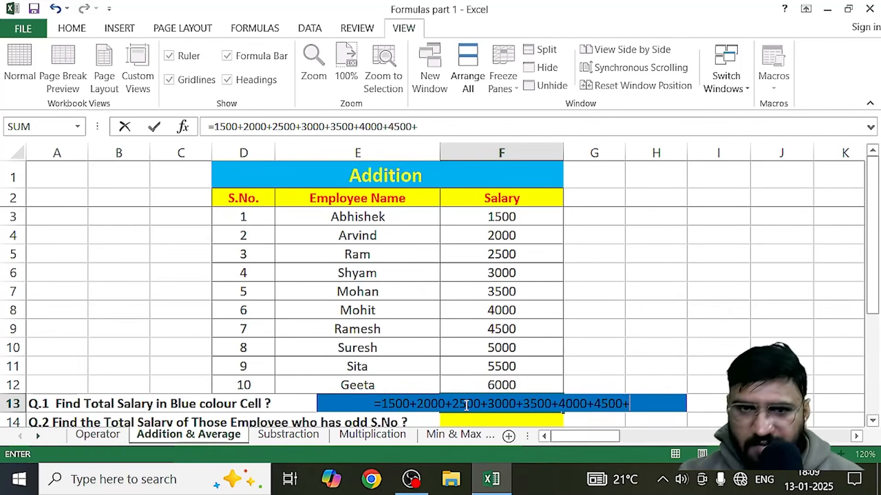
{"action": "type", "text": "500"}
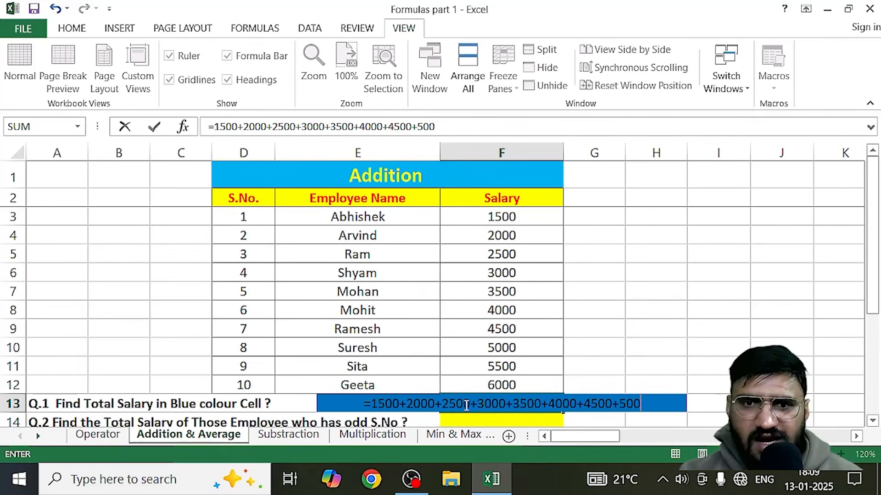
{"action": "type", "text": "0+"}
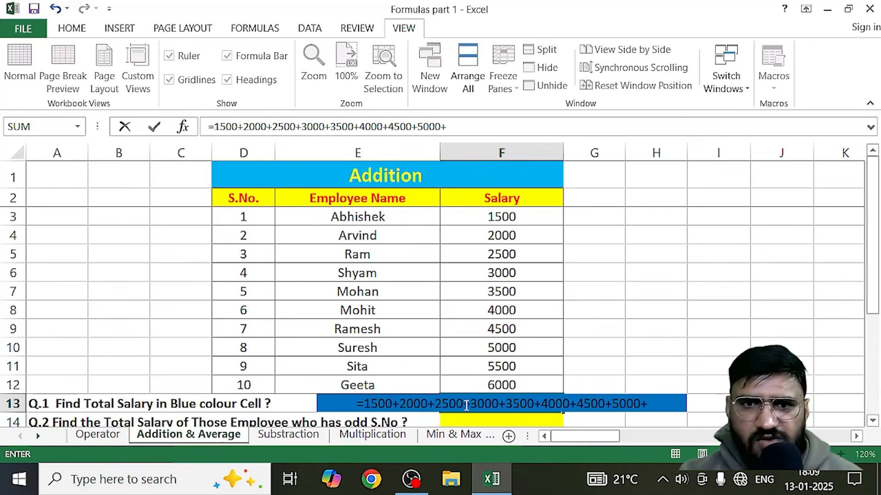
{"action": "type", "text": "5500"}
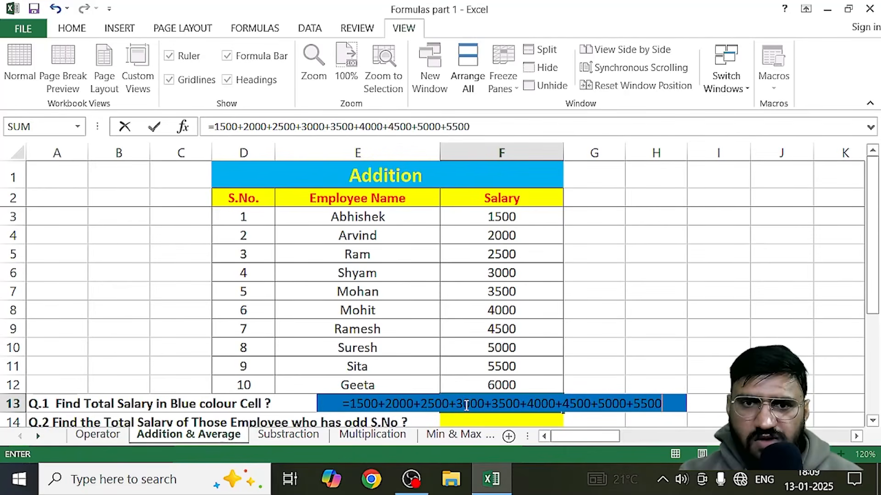
{"action": "type", "text": "+6000"}
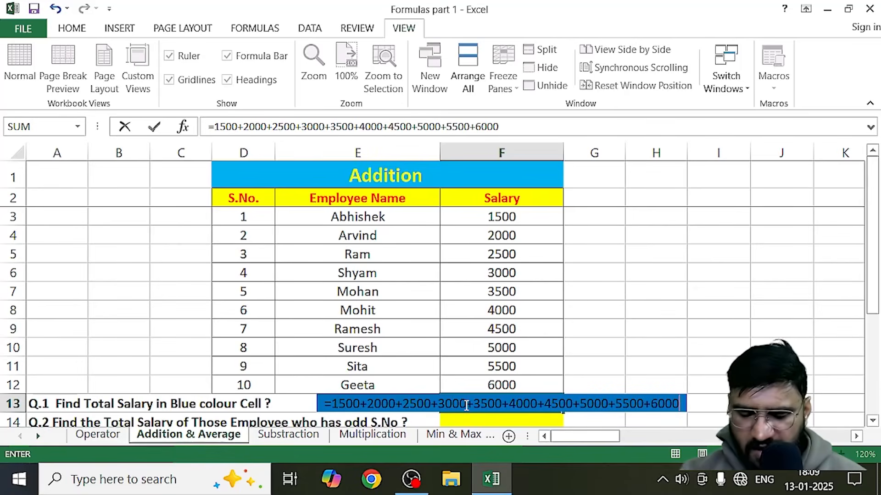
{"action": "key", "text": "Return"}
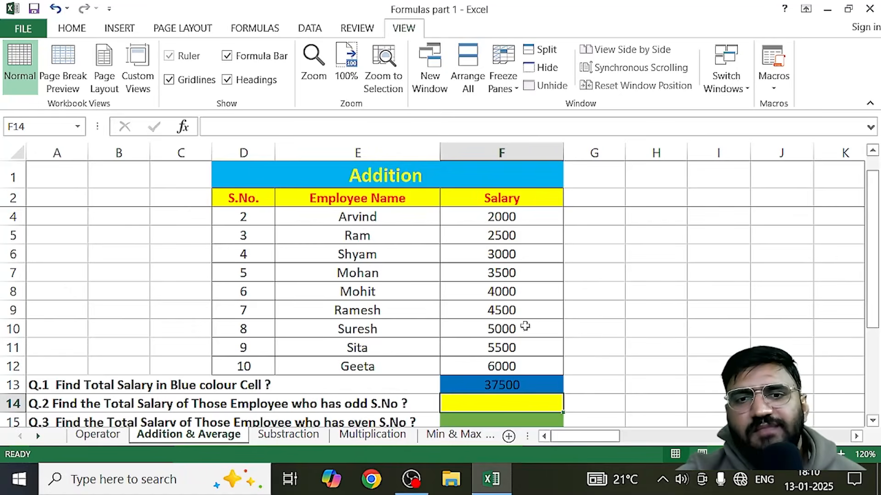
{"action": "left_click", "coordinate": [509, 386]}
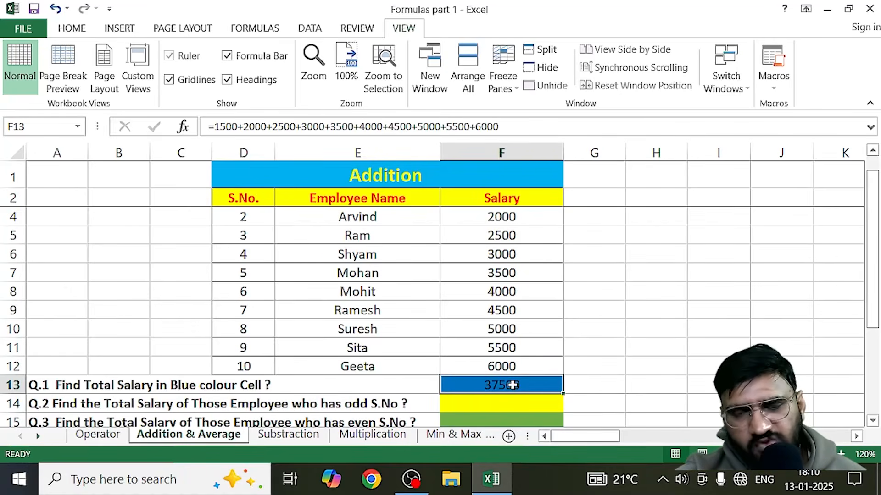
Clear the typed-number addition formula from the blue Q.1 answer cell F13.
{"action": "key", "text": "BackSpace"}
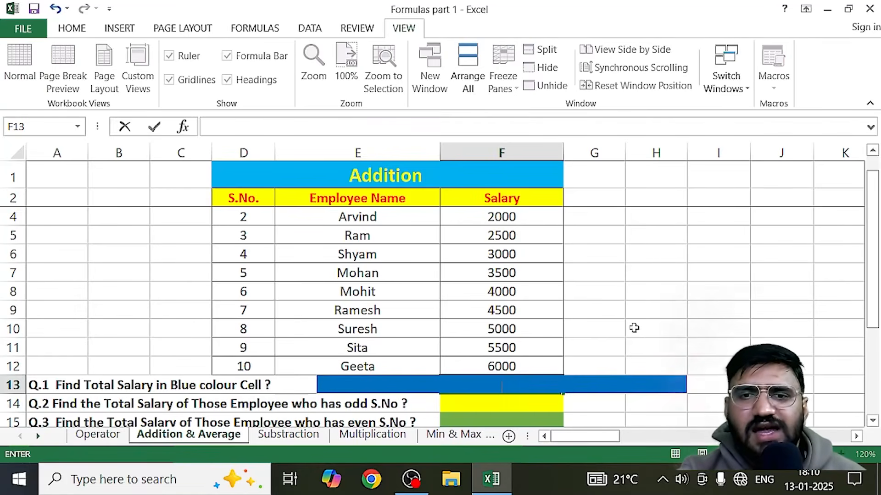
{"action": "left_click", "coordinate": [633, 328]}
{"action": "left_click", "coordinate": [519, 389]}
{"action": "key", "text": "BackSpace"}
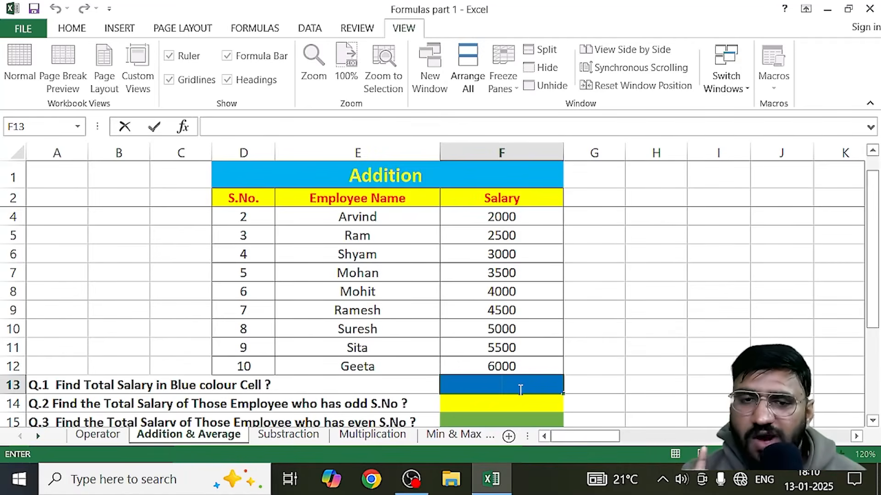
{"action": "left_click_drag", "start_coordinate": [476, 219], "coordinate": [494, 363]}
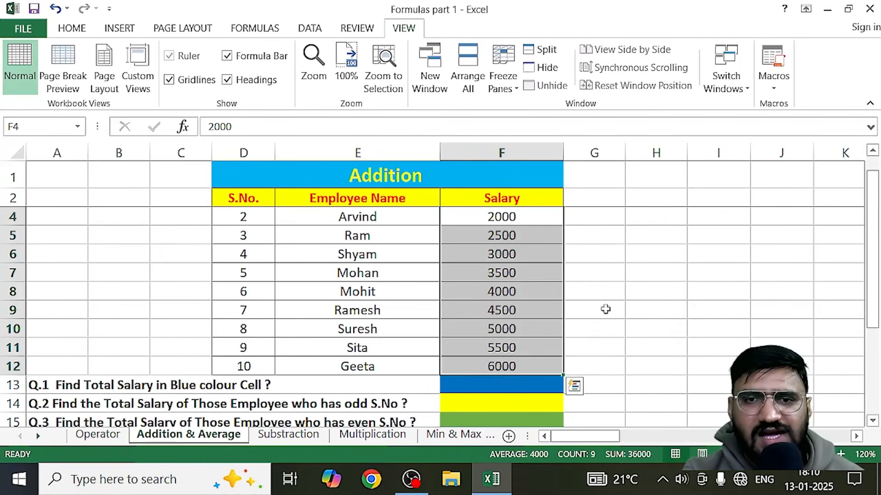
{"action": "left_click", "coordinate": [652, 292]}
Build a cell-reference addition in blue cell F13, adding salary cells one by one: =F4+F5+F6+F7+F8+F9+F10+F11+F12+.
{"action": "double_click", "coordinate": [477, 386]}
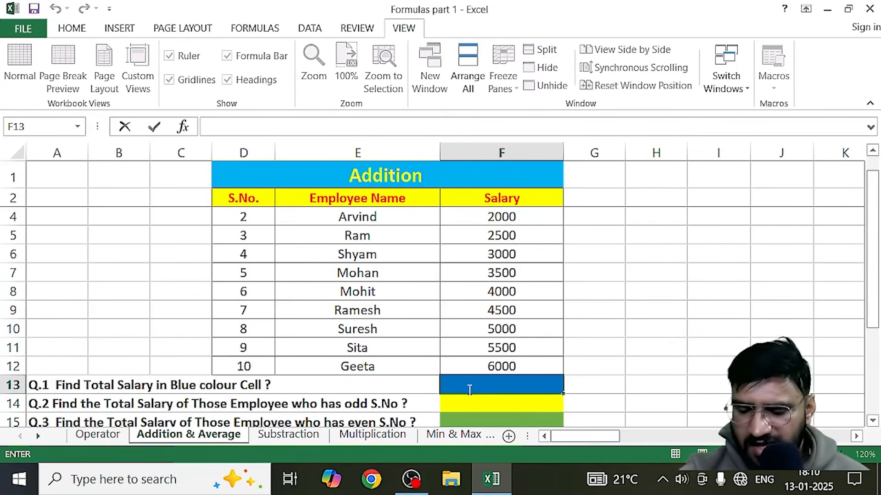
{"action": "type", "text": "="}
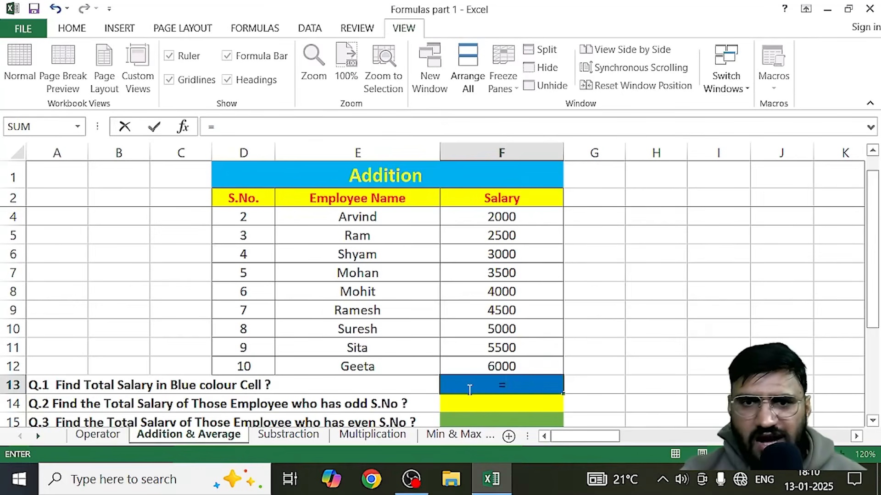
{"action": "left_click", "coordinate": [522, 212]}
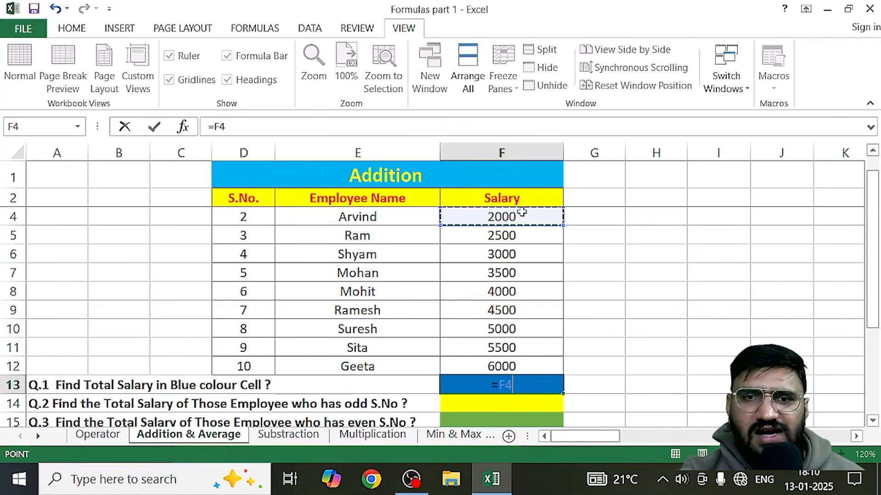
{"action": "type", "text": "+"}
{"action": "left_click", "coordinate": [517, 234]}
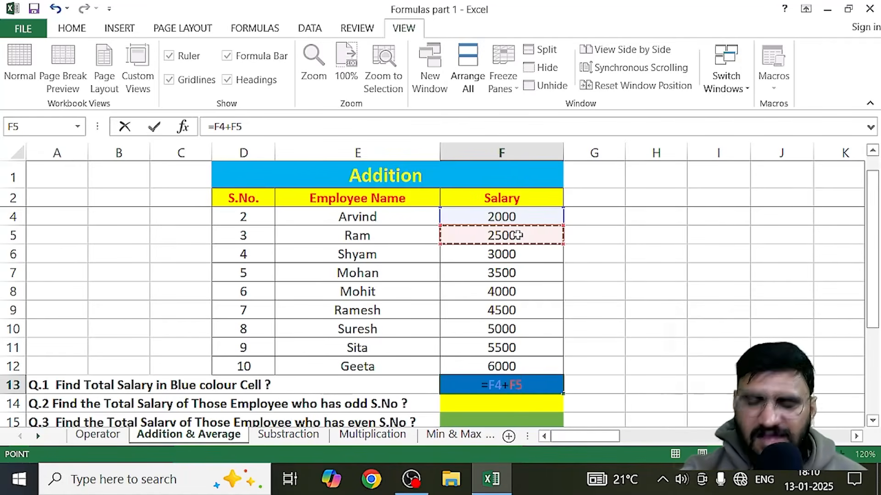
{"action": "type", "text": "+"}
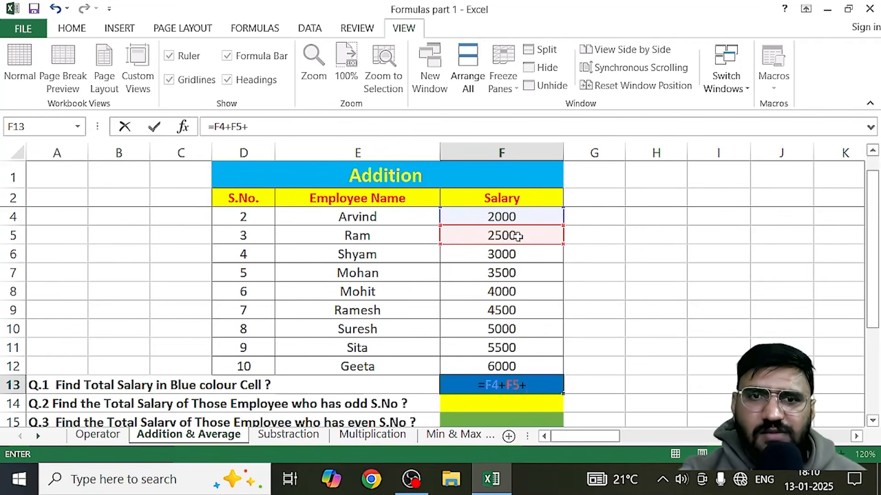
{"action": "left_click", "coordinate": [518, 255]}
{"action": "type", "text": "+"}
{"action": "left_click", "coordinate": [518, 274]}
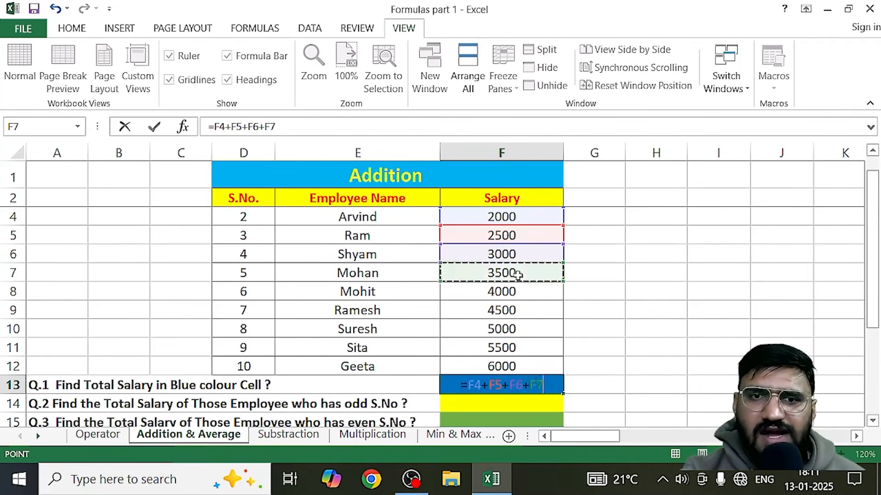
{"action": "type", "text": "+"}
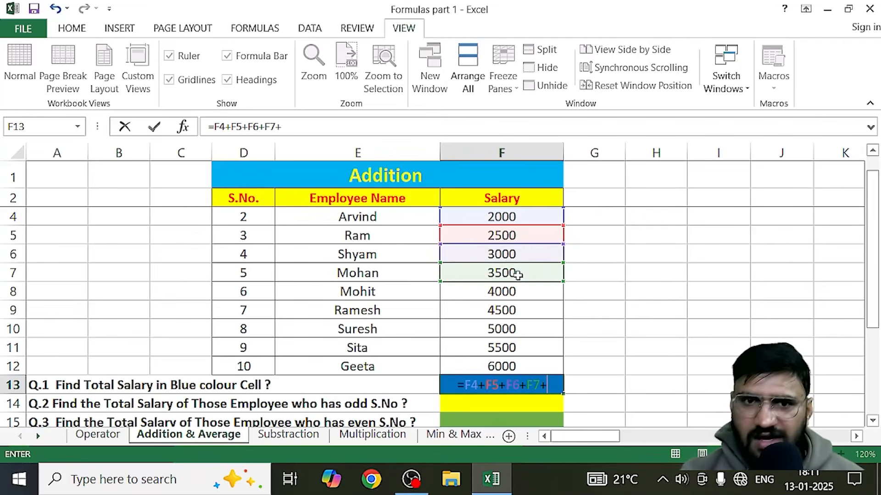
{"action": "left_click", "coordinate": [514, 293]}
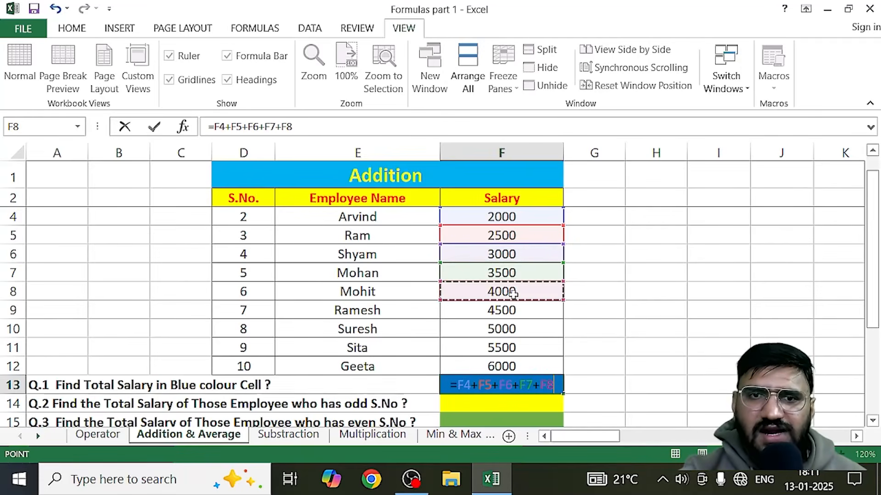
{"action": "type", "text": "+"}
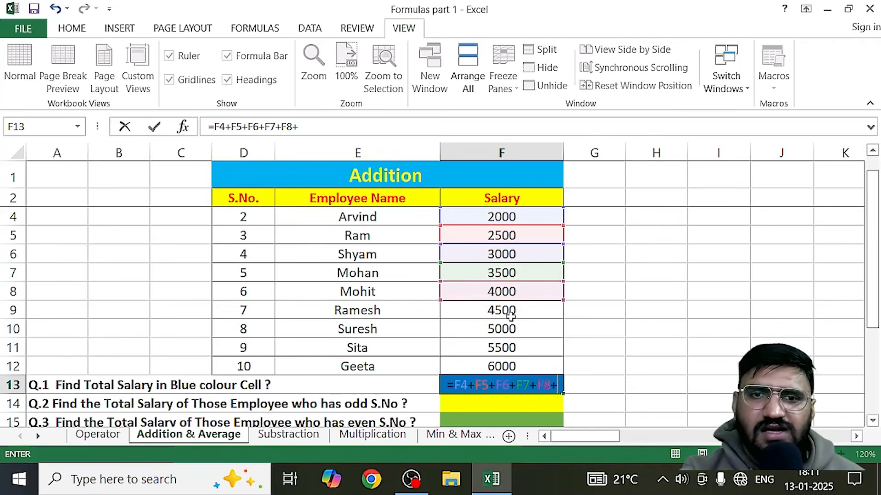
{"action": "left_click", "coordinate": [512, 317]}
{"action": "type", "text": "+"}
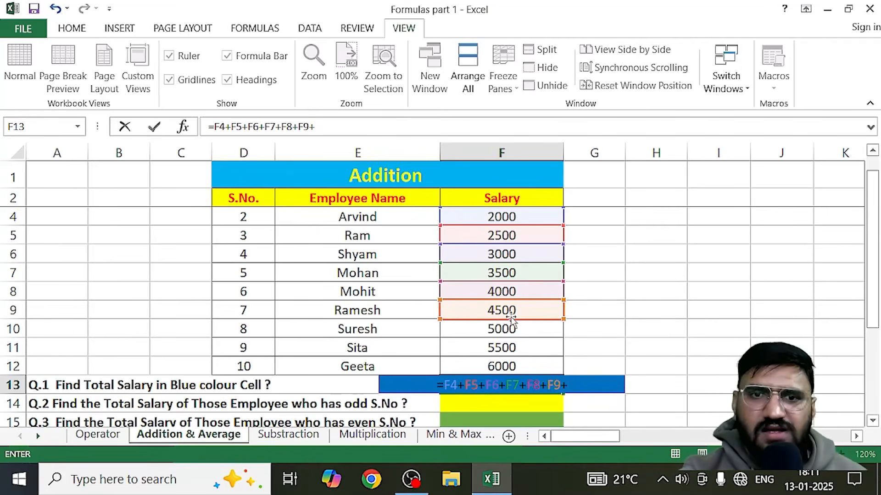
{"action": "left_click", "coordinate": [510, 330]}
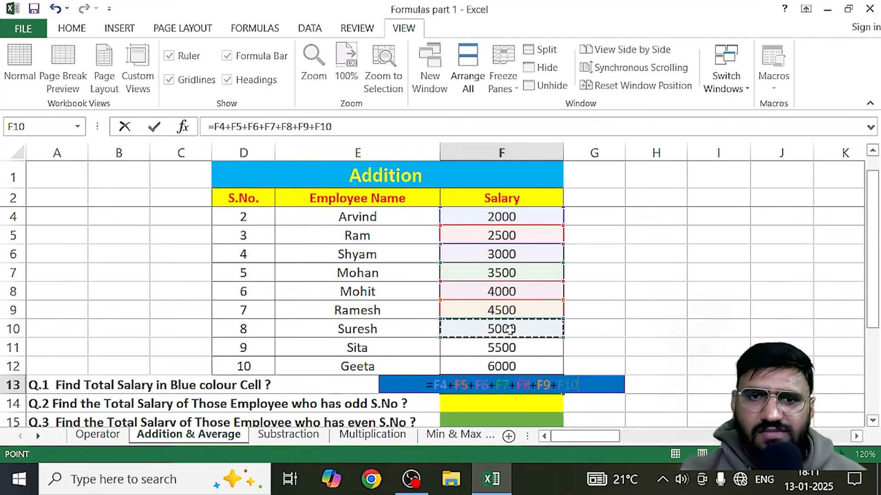
{"action": "type", "text": "+"}
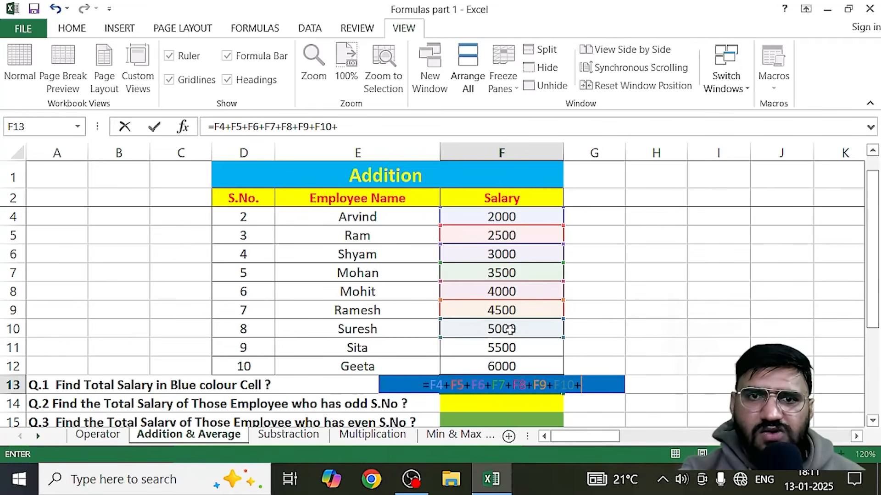
{"action": "left_click", "coordinate": [501, 350]}
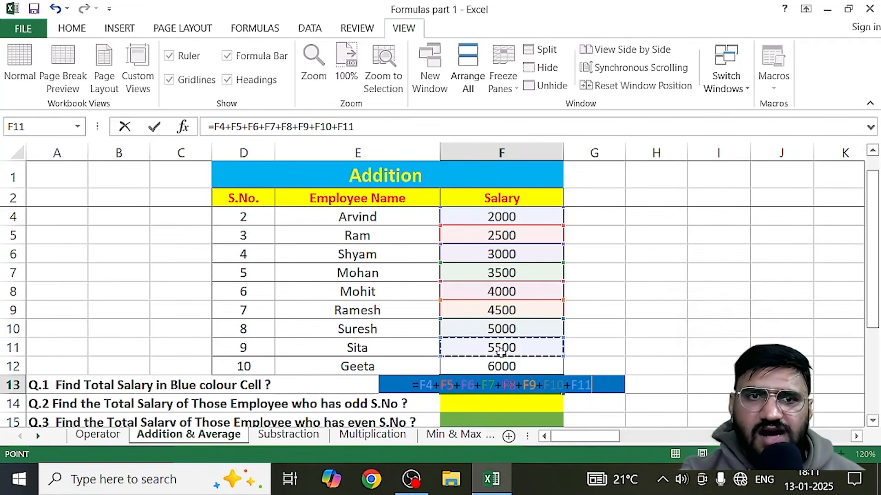
{"action": "type", "text": "+"}
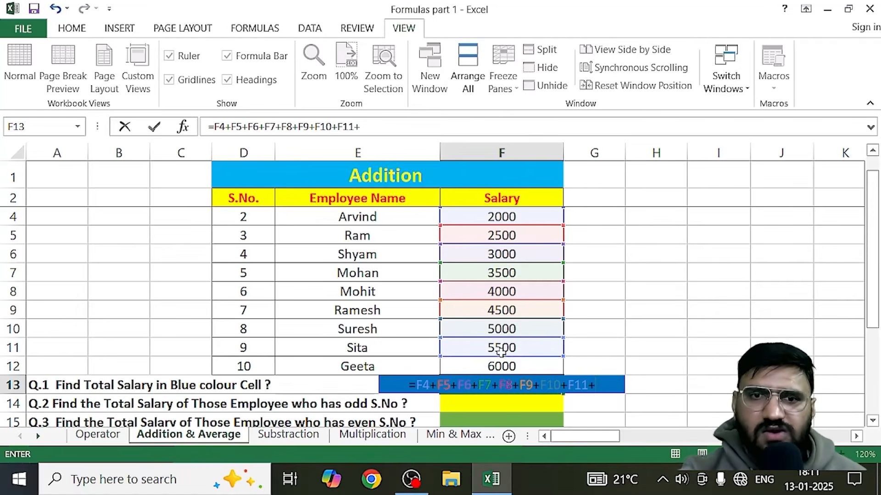
{"action": "left_click", "coordinate": [494, 367]}
{"action": "type", "text": "+"}
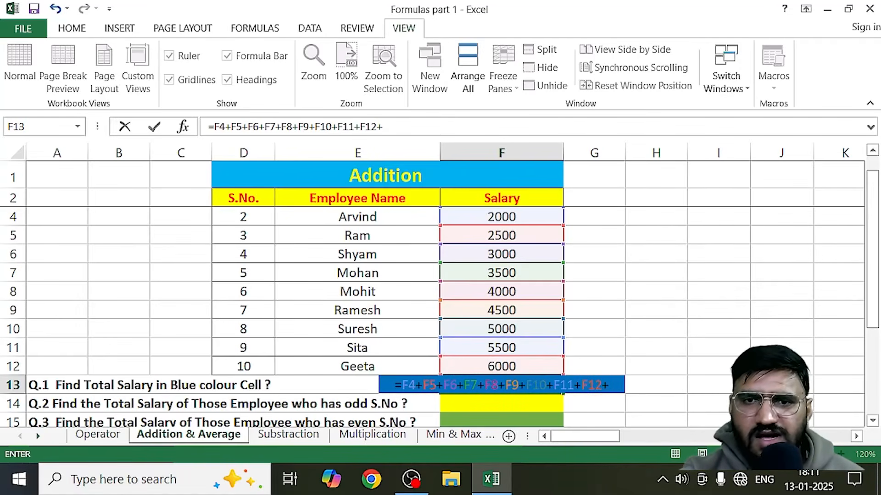
Decline the proposed formula correction, remove the trailing plus sign in F13 manually and commit the formula ending in F12.
{"action": "key", "text": "Return"}
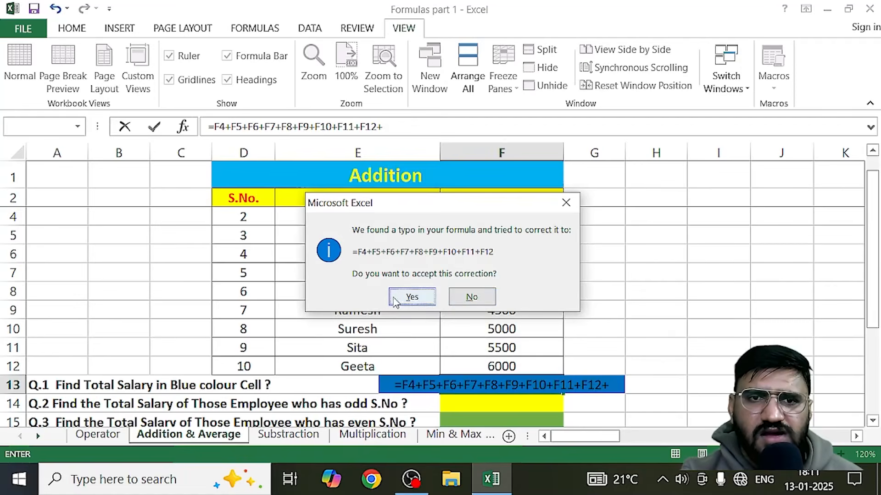
{"action": "left_click", "coordinate": [566, 202]}
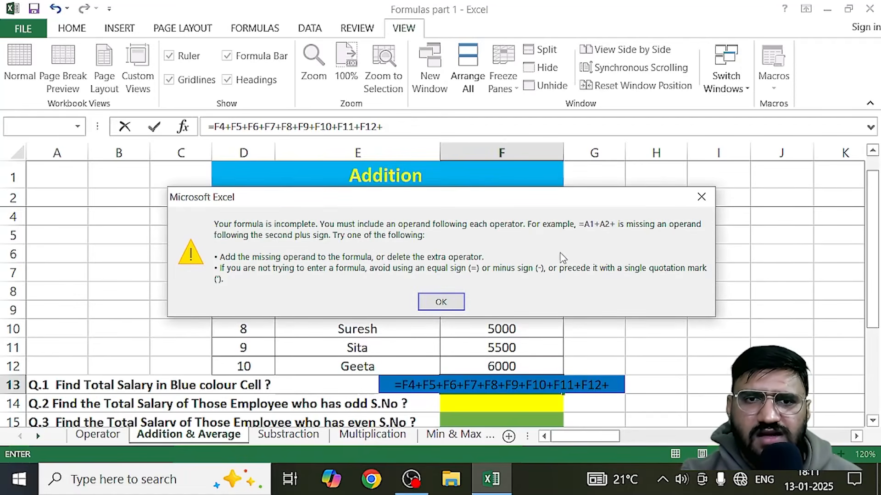
{"action": "left_click", "coordinate": [448, 300]}
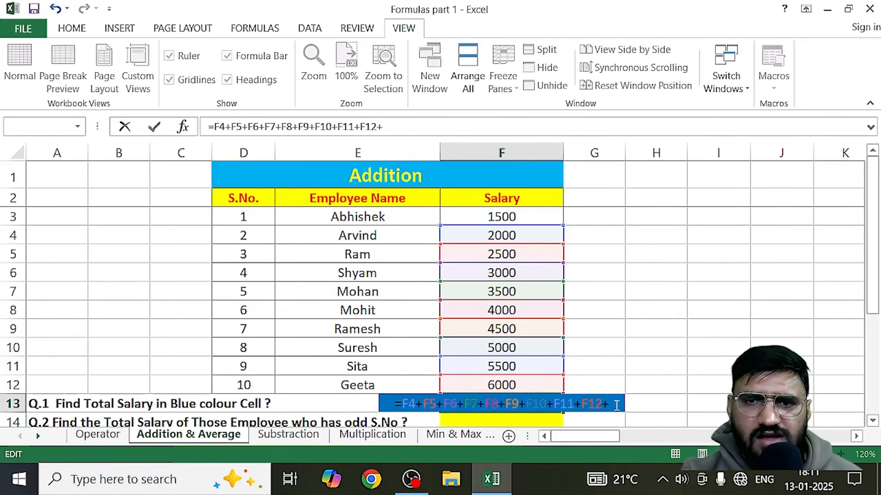
{"action": "key", "text": "BackSpace"}
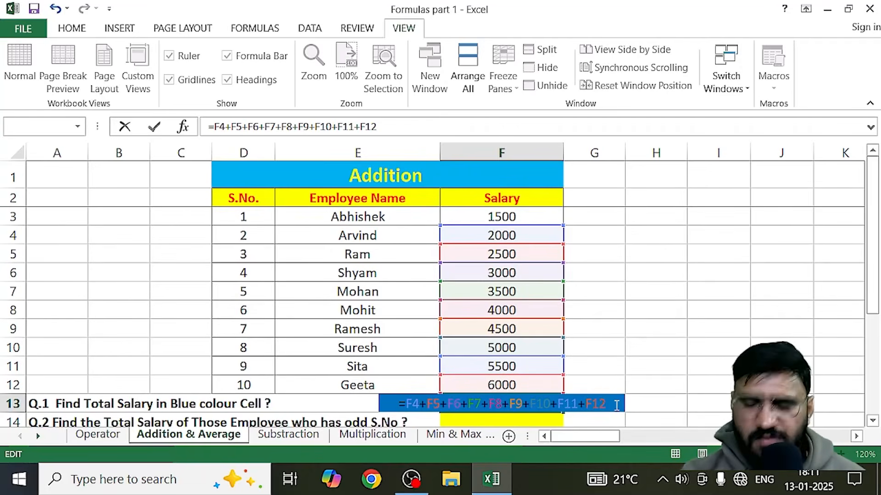
{"action": "key", "text": "Return"}
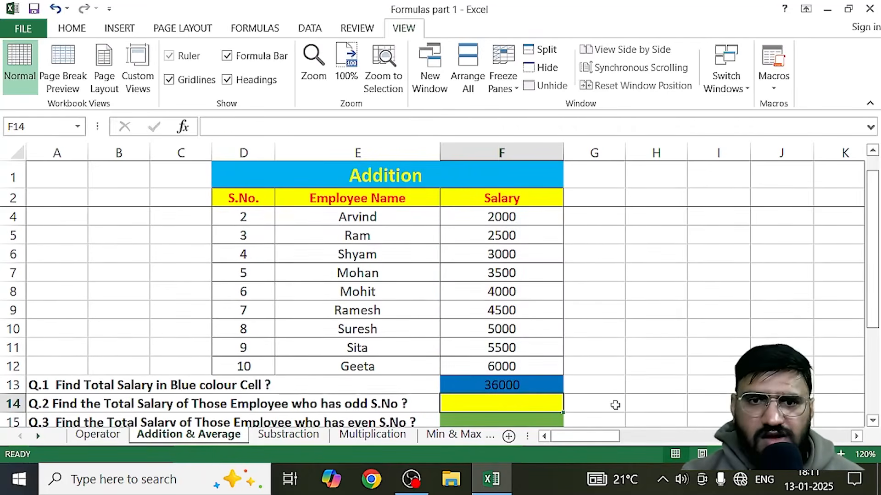
Review the Q.1 total against the salary rows and clear the cell-reference formula from blue cell F13.
{"action": "scroll", "coordinate": [590, 385], "scroll_direction": "up", "scroll_amount": 1}
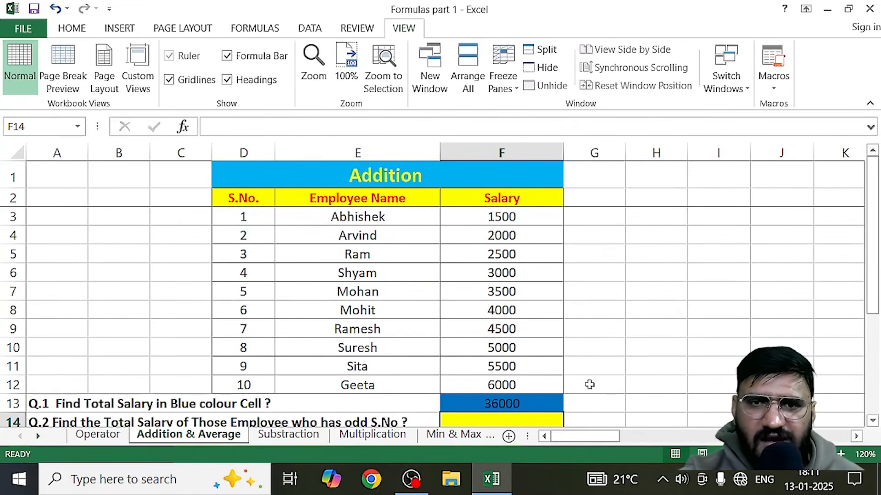
{"action": "scroll", "coordinate": [539, 373], "scroll_direction": "down", "scroll_amount": 1}
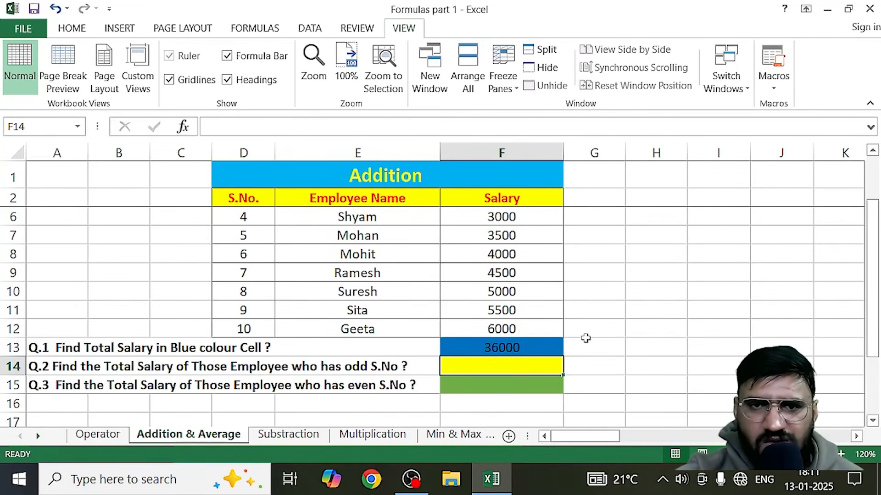
{"action": "double_click", "coordinate": [524, 347]}
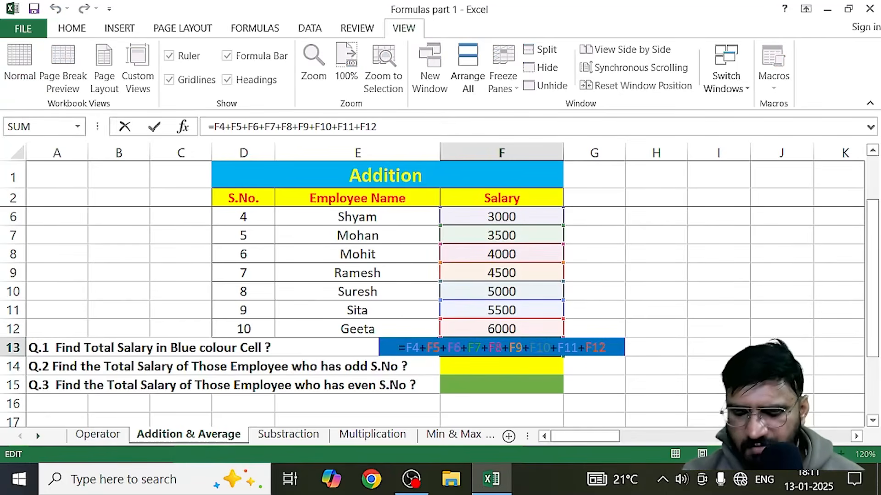
{"action": "key", "text": "Delete"}
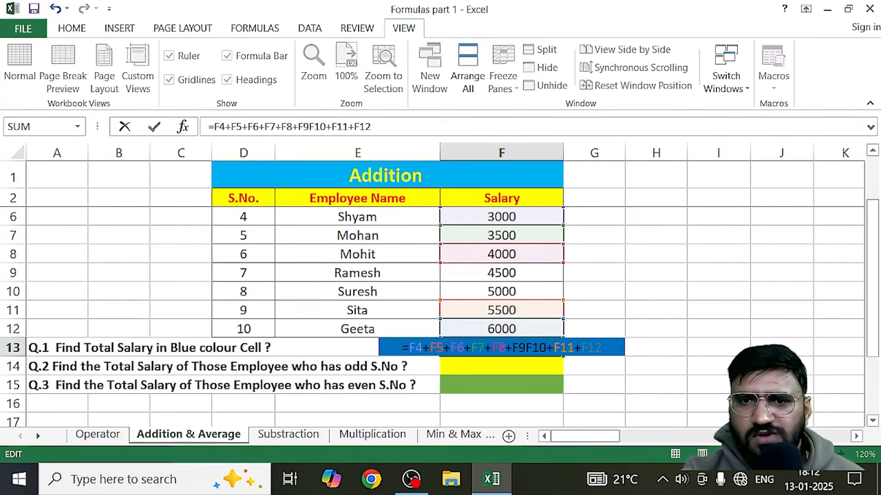
{"action": "left_click", "coordinate": [620, 348]}
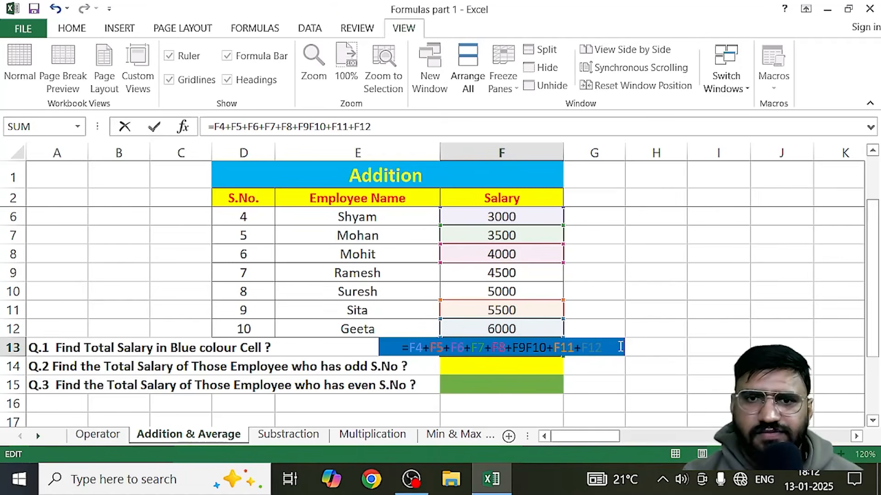
{"action": "key", "text": "ctrl+Return"}
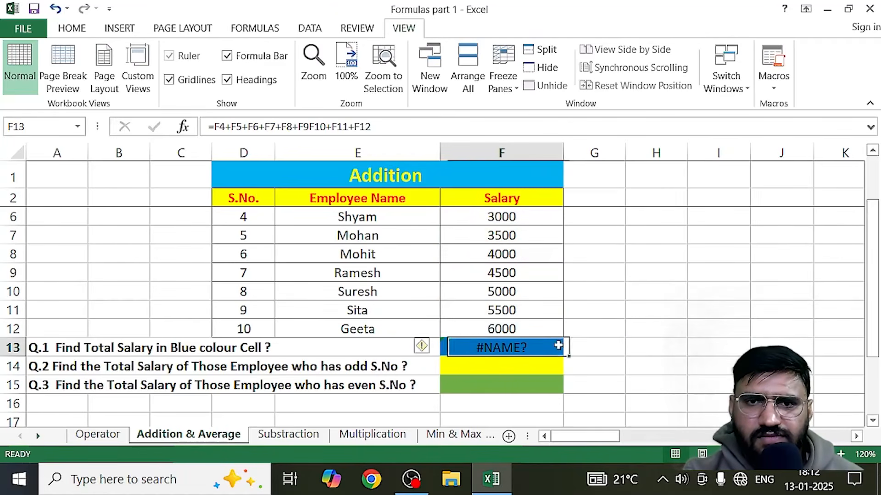
{"action": "key", "text": "Delete"}
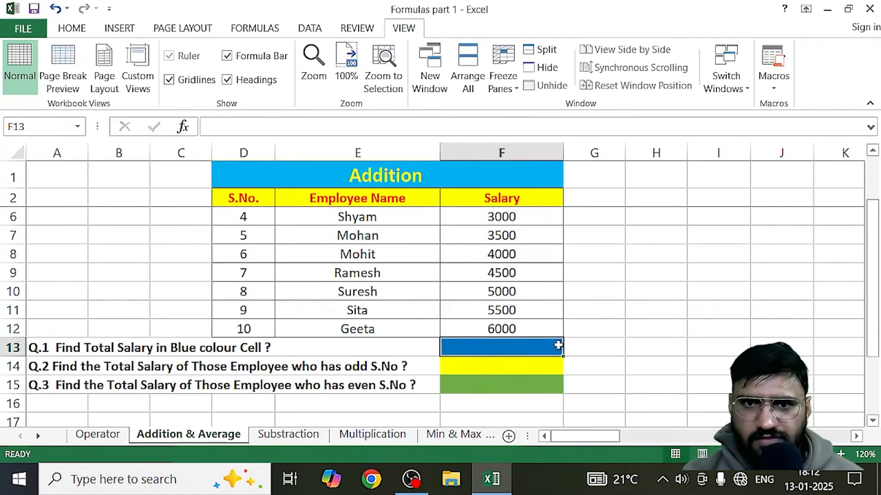
Examine the full salary range from F3 down to F12 together with the blue Q.1 answer cell F13.
{"action": "scroll", "coordinate": [555, 221], "scroll_direction": "up", "scroll_amount": 1}
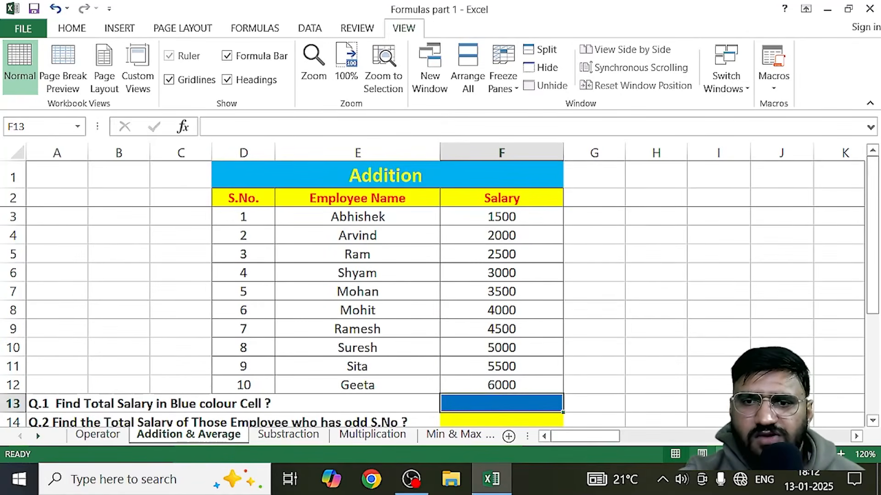
{"action": "scroll", "coordinate": [433, 285], "scroll_direction": "down", "scroll_amount": 1, "text": "ctrl"}
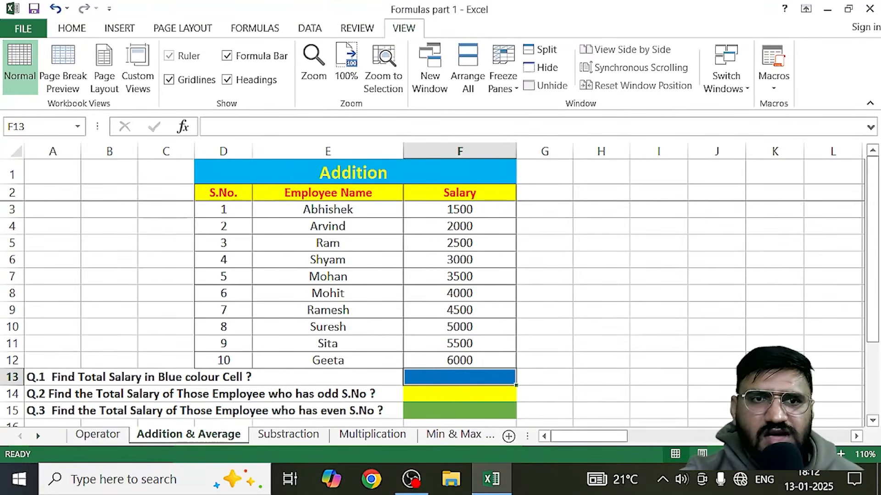
{"action": "left_click", "coordinate": [468, 211]}
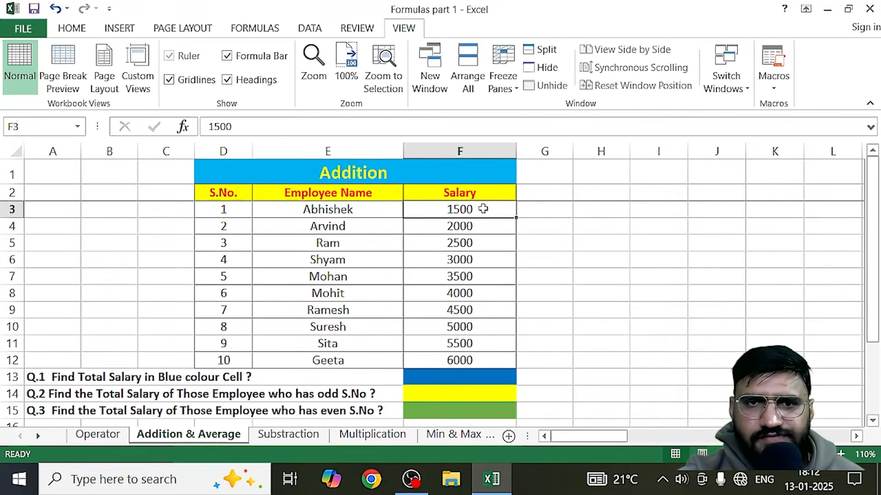
{"action": "left_click", "coordinate": [473, 357]}
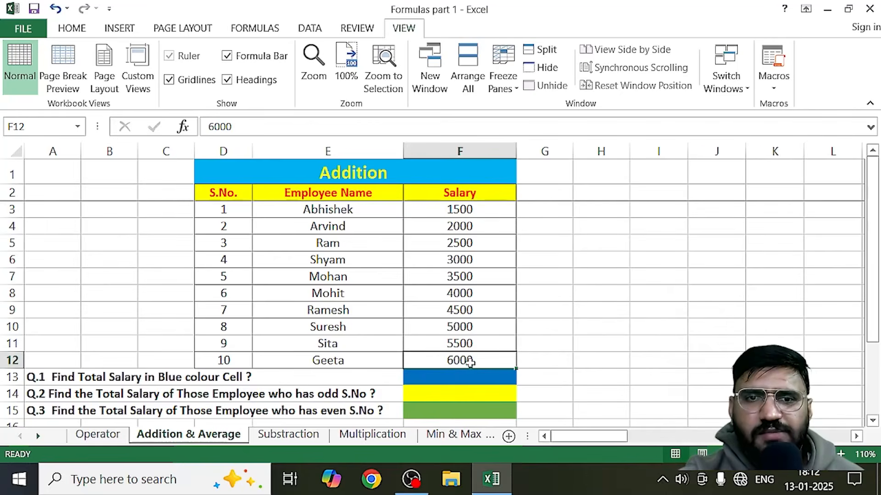
{"action": "double_click", "coordinate": [433, 380]}
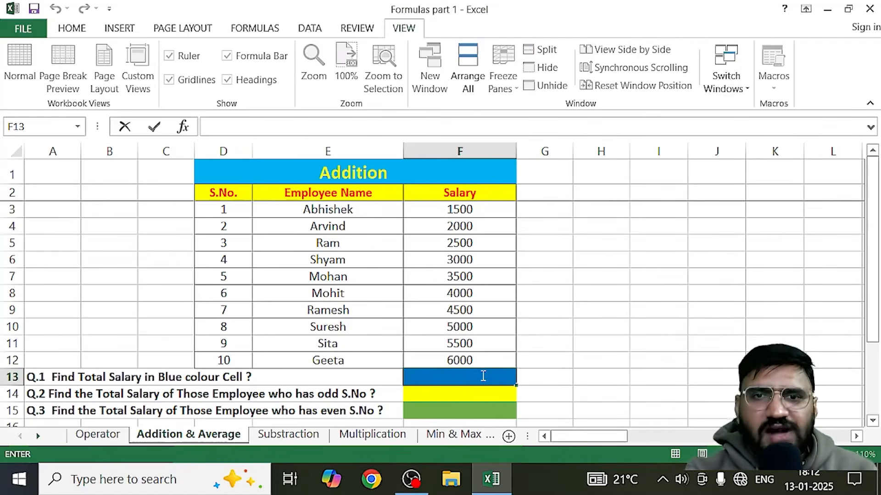
Start a SUM function in the empty cell H7 beside the salary table, up to its opening bracket.
{"action": "left_click", "coordinate": [615, 277]}
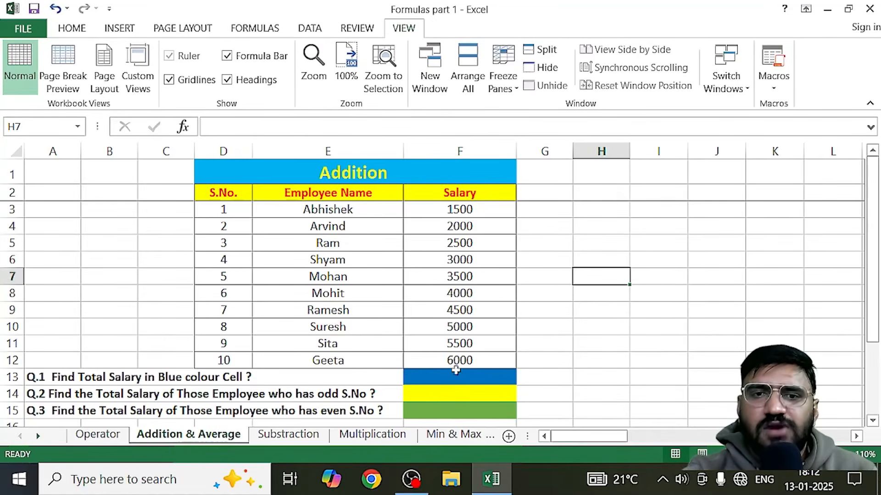
{"action": "double_click", "coordinate": [601, 277]}
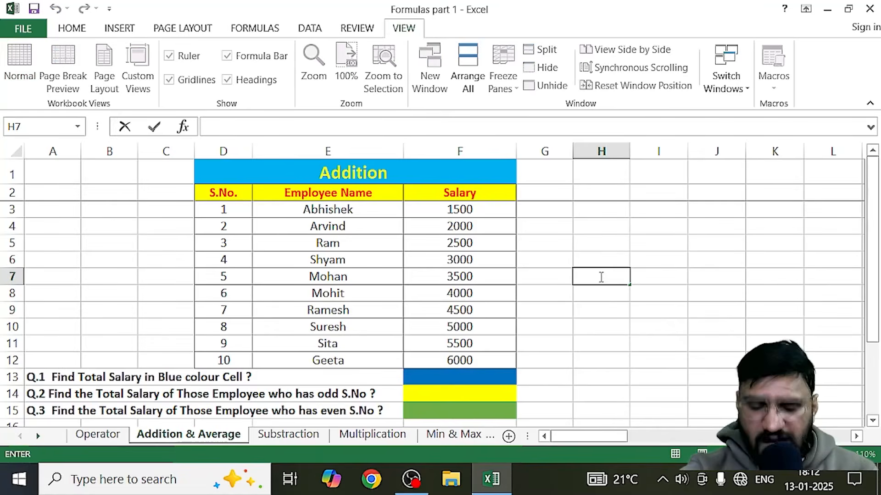
{"action": "type", "text": "="}
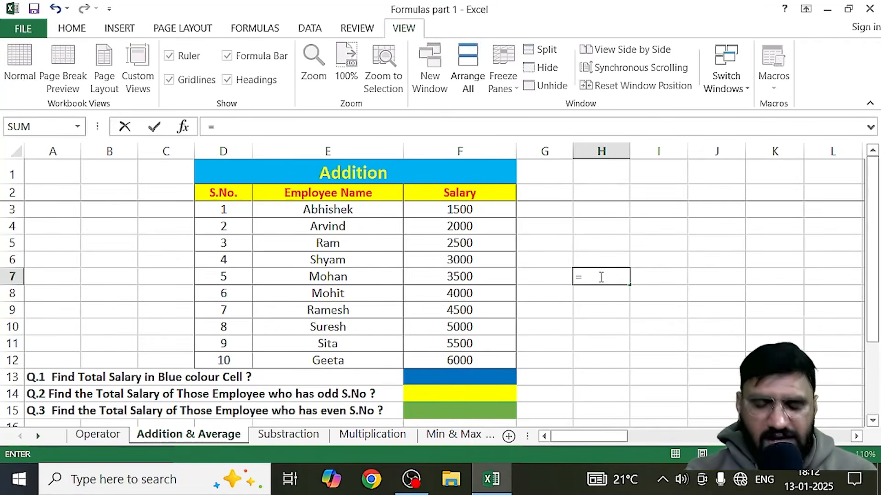
{"action": "type", "text": "si,"}
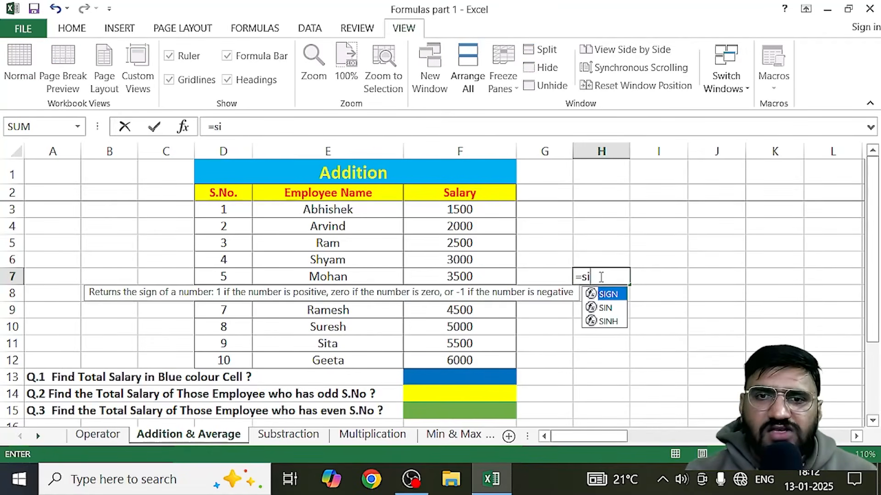
{"action": "key", "text": "BackSpace"}
{"action": "key", "text": "BackSpace"}
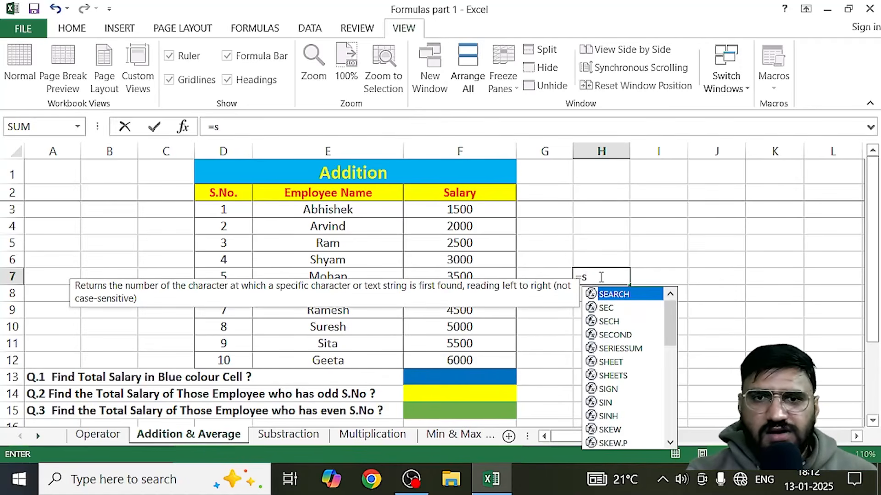
{"action": "type", "text": "s"}
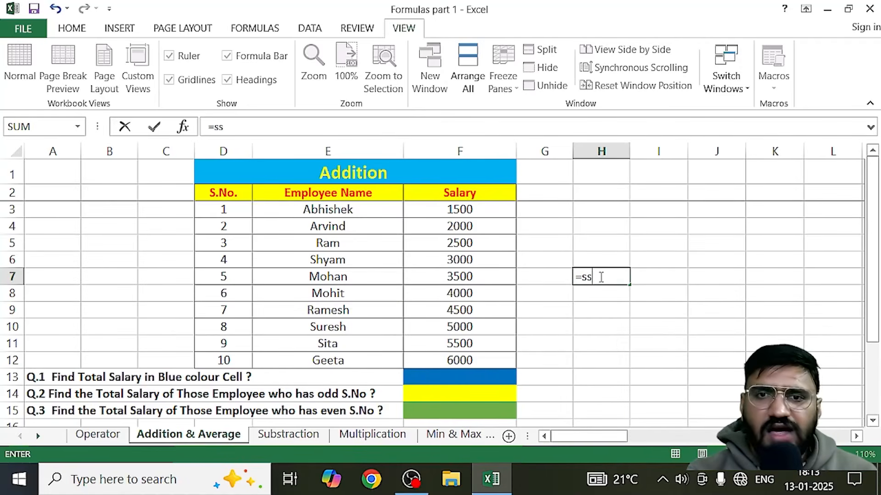
{"action": "key", "text": "BackSpace"}
{"action": "type", "text": "um"}
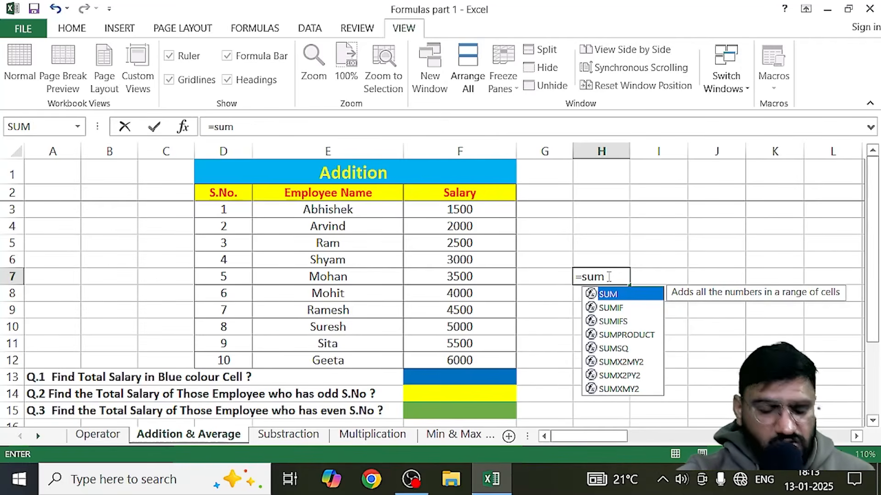
{"action": "key", "text": "Tab"}
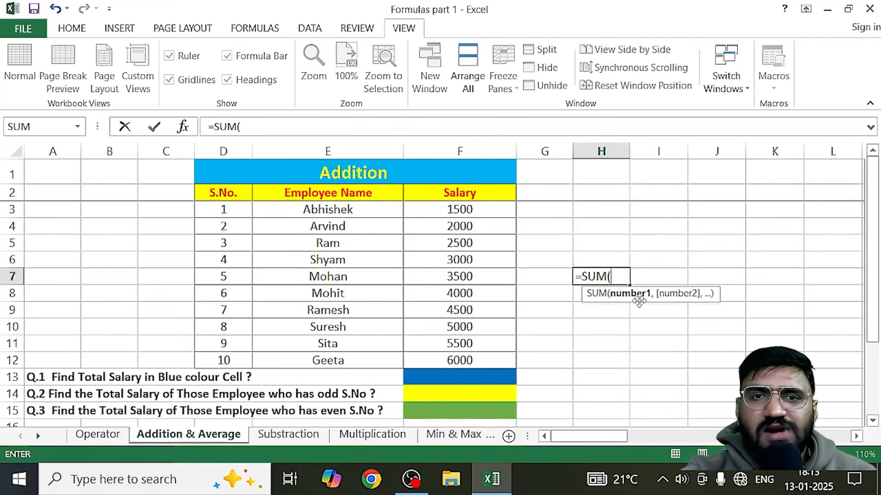
Add the salary cells F3 through F11 one by one as comma-separated arguments of the SUM formula in H7.
{"action": "left_click", "coordinate": [461, 207]}
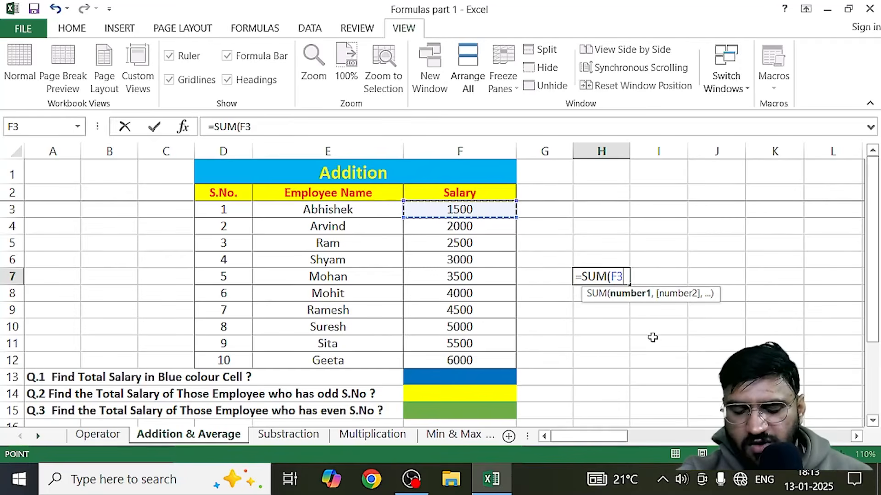
{"action": "type", "text": ","}
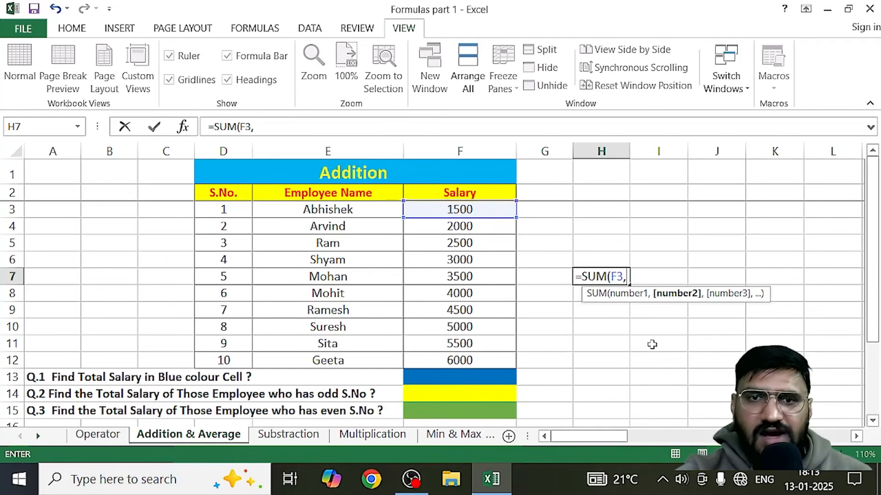
{"action": "left_click", "coordinate": [473, 228]}
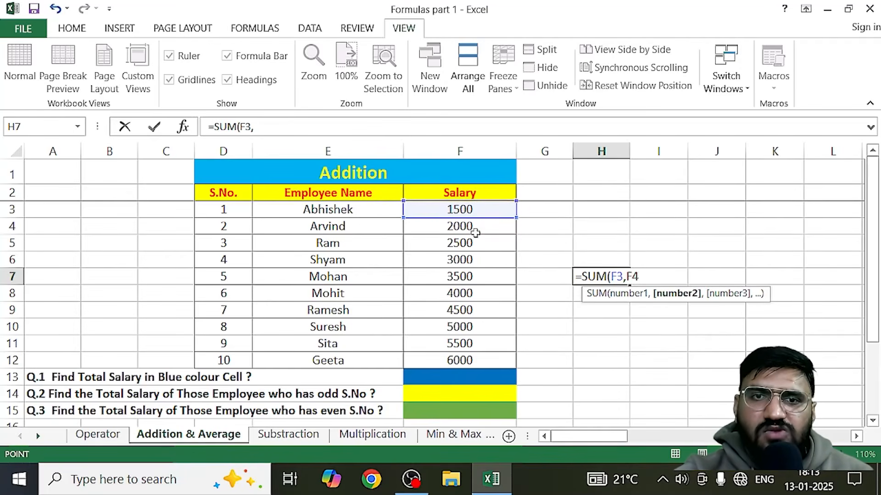
{"action": "type", "text": ","}
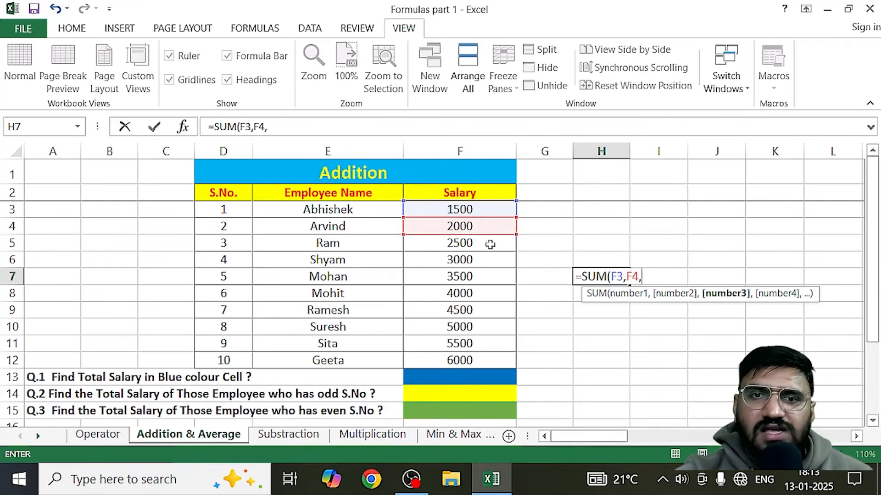
{"action": "left_click", "coordinate": [488, 242]}
{"action": "type", "text": ","}
{"action": "left_click", "coordinate": [477, 262]}
{"action": "type", "text": ","}
{"action": "left_click", "coordinate": [472, 276]}
{"action": "type", "text": ","}
{"action": "left_click", "coordinate": [482, 296]}
{"action": "type", "text": ","}
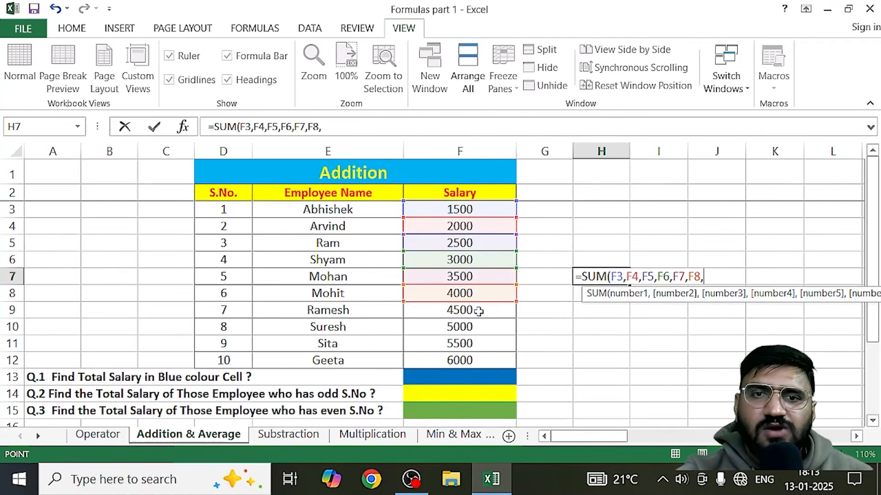
{"action": "left_click", "coordinate": [477, 312]}
{"action": "type", "text": ","}
{"action": "left_click", "coordinate": [477, 327]}
{"action": "type", "text": ","}
{"action": "left_click", "coordinate": [466, 344]}
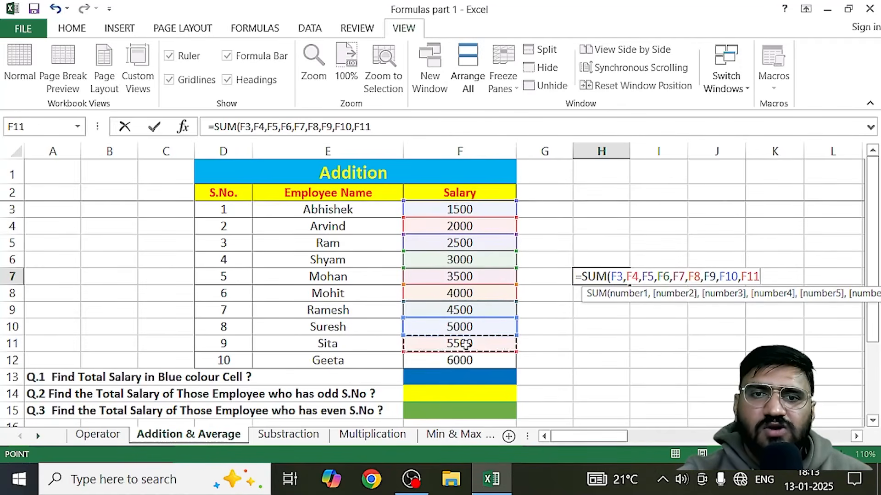
Complete the SUM formula in H7 by adding F12 as the last argument, so it lists F3 to F12 individually.
{"action": "type", "text": ","}
{"action": "left_click", "coordinate": [465, 360]}
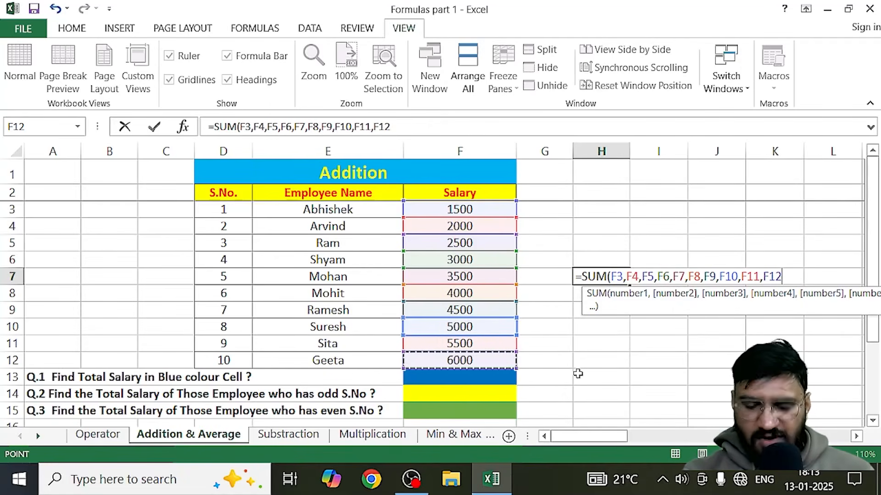
{"action": "type", "text": ")"}
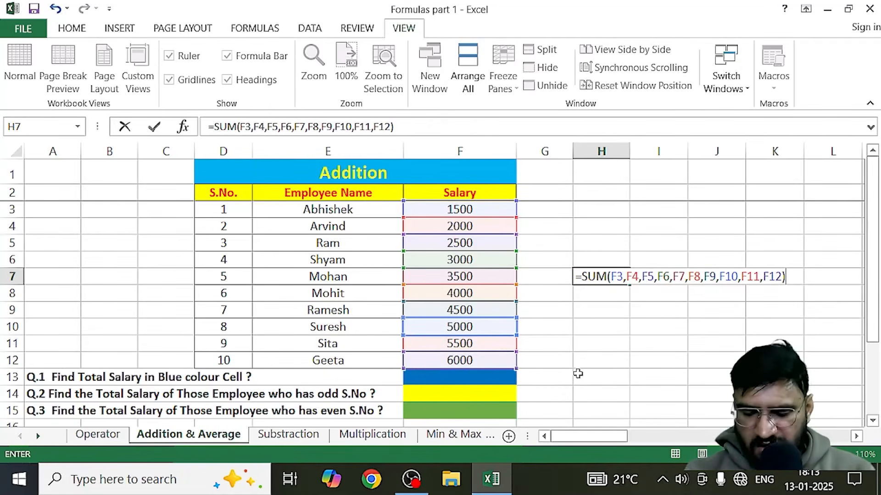
{"action": "key", "text": "Return"}
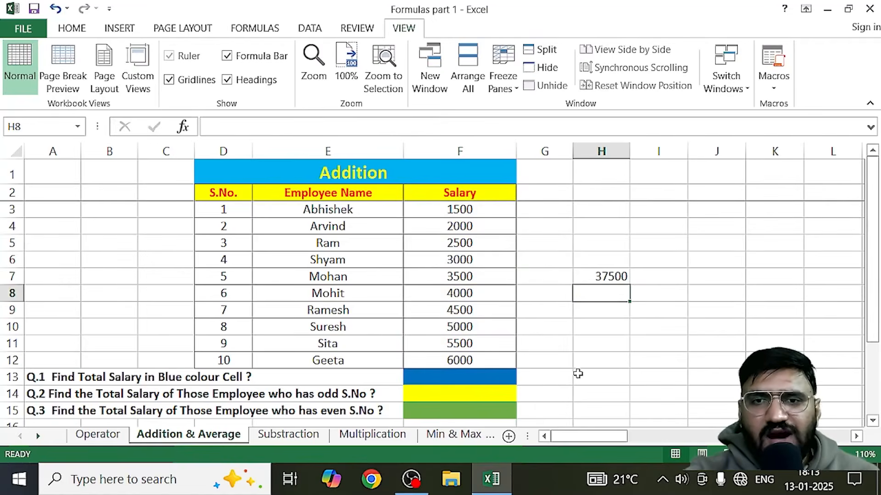
{"action": "left_click", "coordinate": [601, 279]}
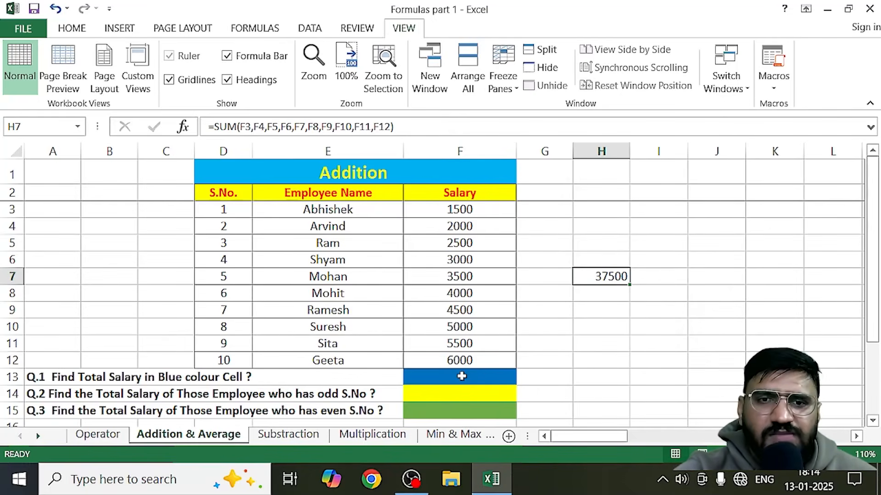
{"action": "left_click", "coordinate": [466, 208]}
{"action": "left_click", "coordinate": [471, 226]}
{"action": "left_click", "coordinate": [474, 241]}
{"action": "left_click", "coordinate": [742, 289]}
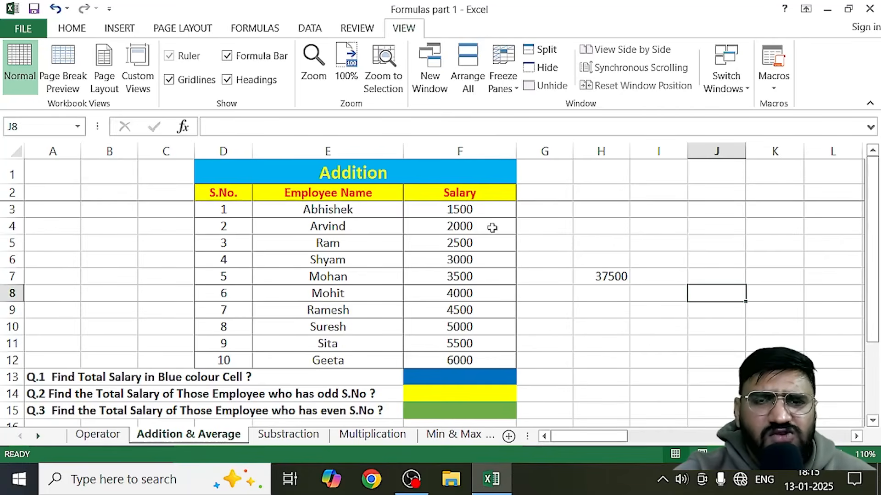
Enter =SUM(F3:F12) in the blue cell F13 to total the salaries for Q.1.
{"action": "left_click", "coordinate": [436, 380]}
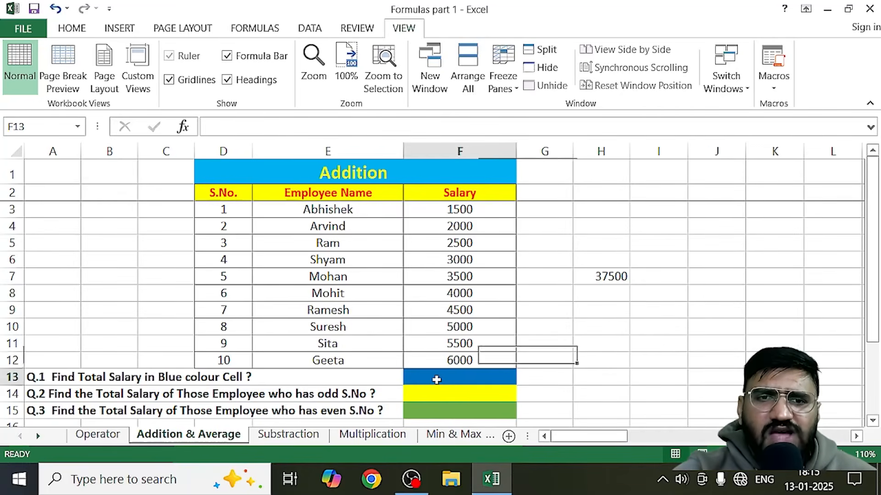
{"action": "double_click", "coordinate": [437, 380]}
{"action": "type", "text": "="}
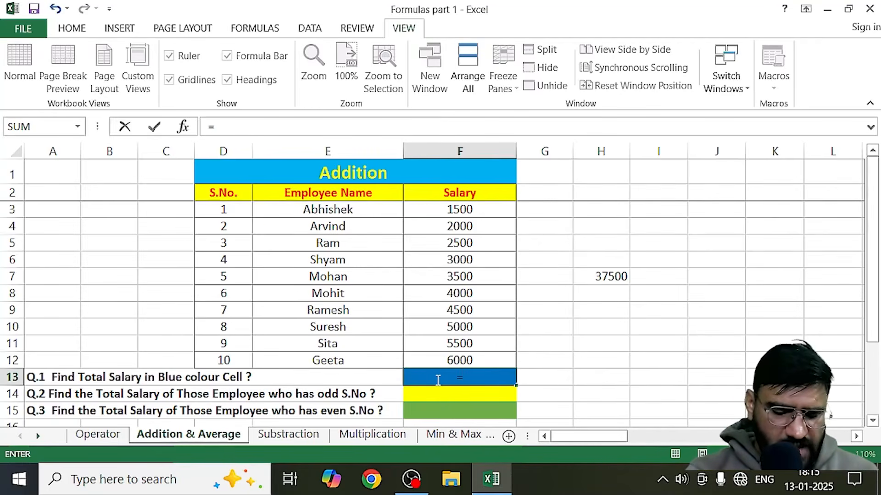
{"action": "type", "text": "sum"}
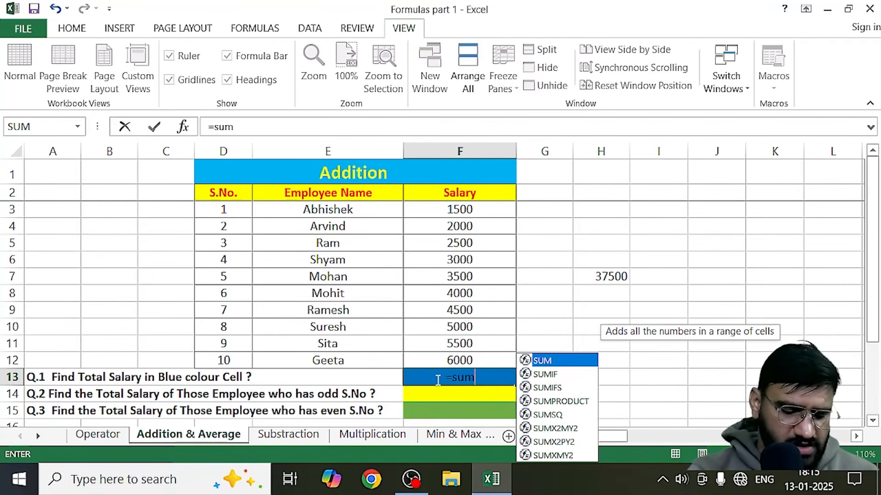
{"action": "key", "text": "Tab"}
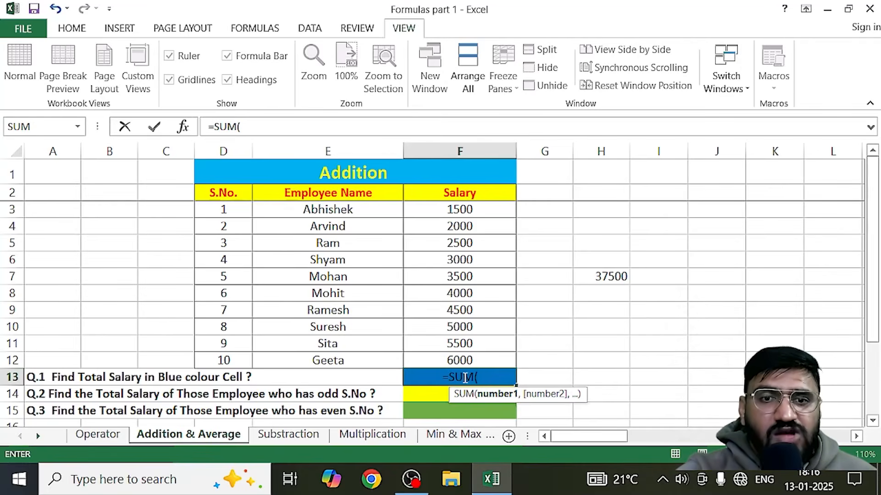
{"action": "left_click", "coordinate": [480, 212]}
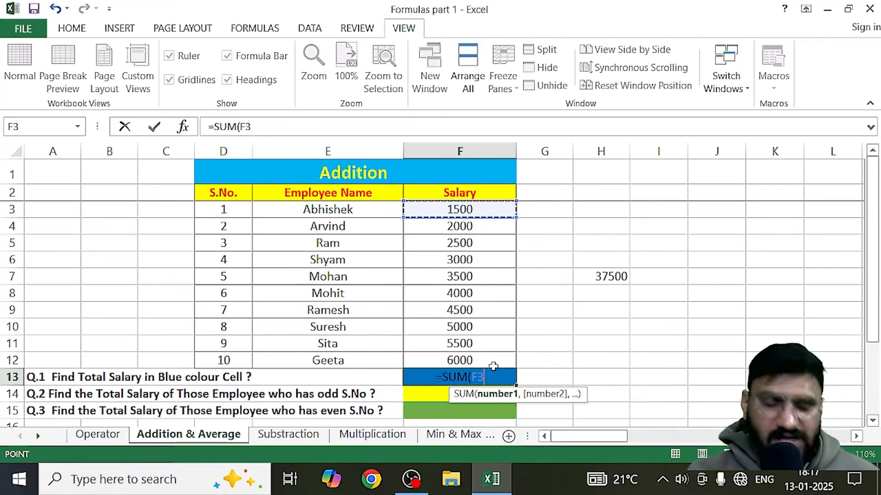
{"action": "key", "text": "F8"}
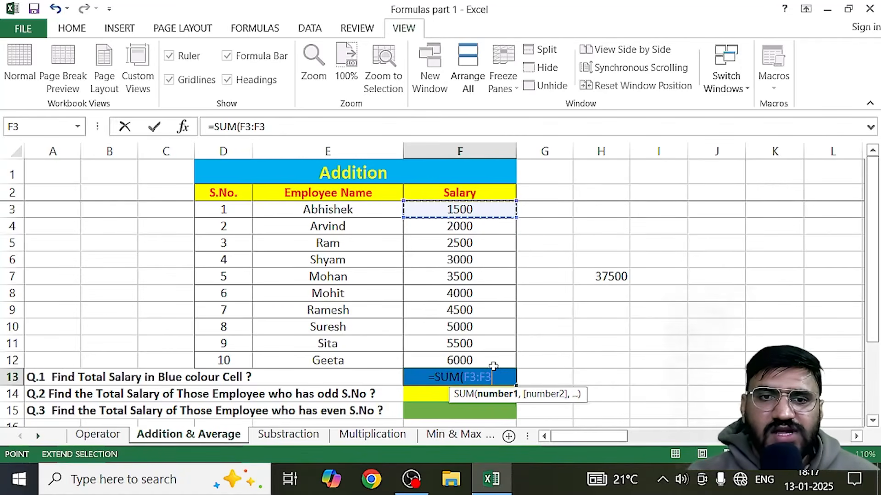
{"action": "left_click", "coordinate": [493, 363]}
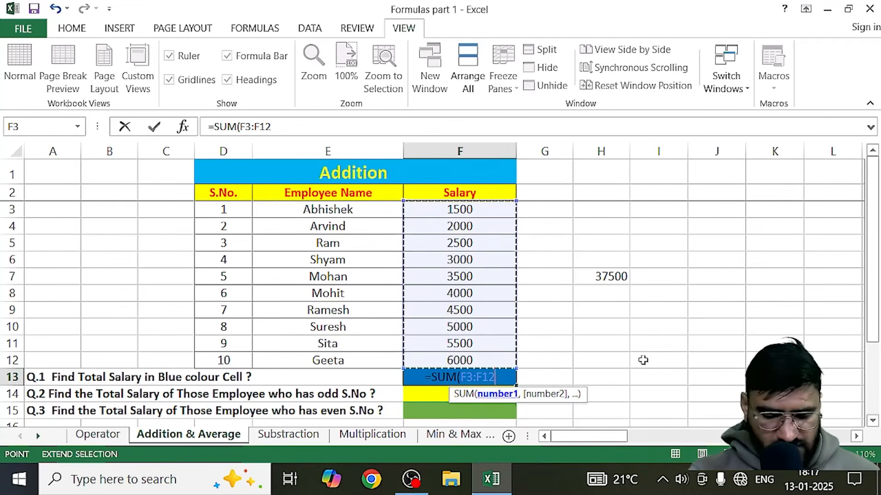
{"action": "type", "text": ")"}
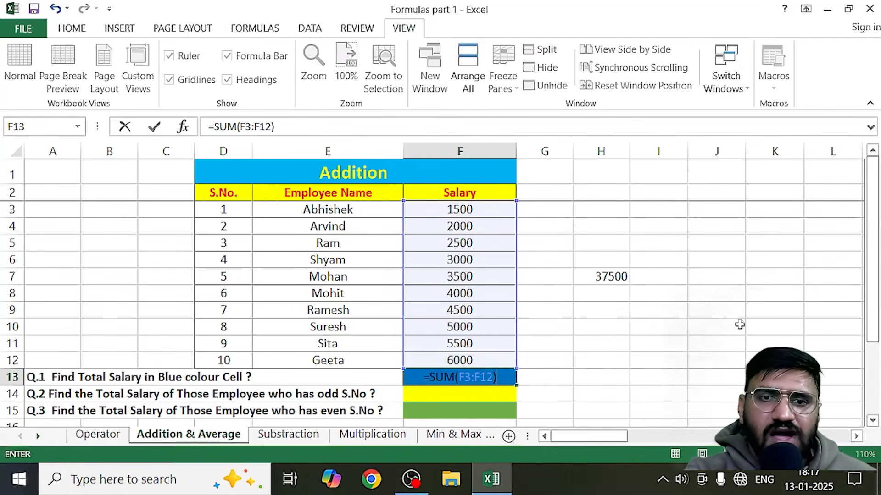
{"action": "key", "text": "Return"}
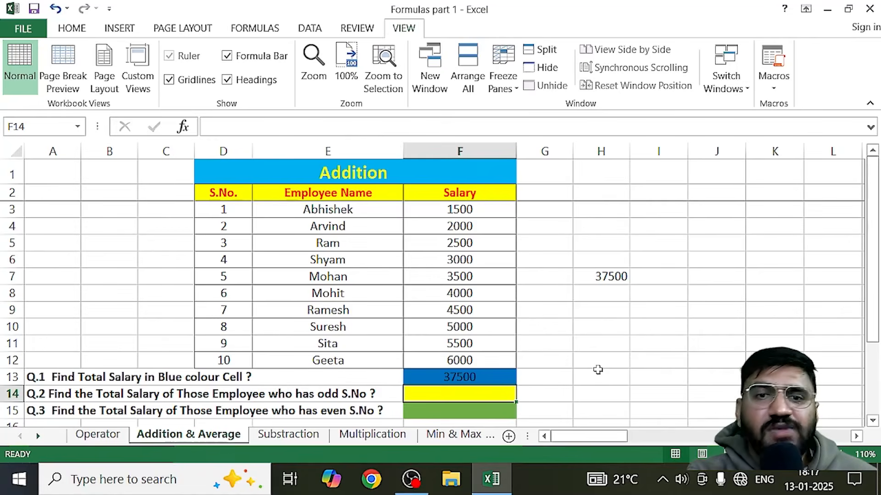
Change the font colour of the total in F13 to yellow.
{"action": "left_click", "coordinate": [441, 377]}
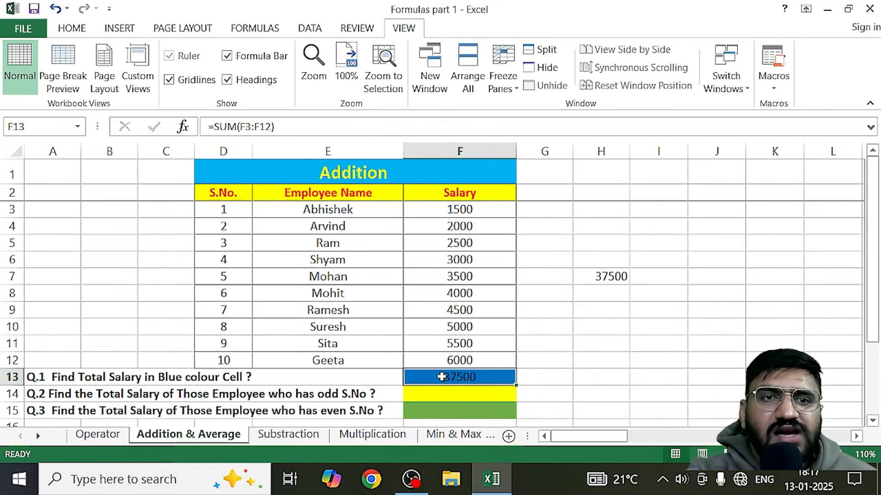
{"action": "left_click", "coordinate": [77, 29]}
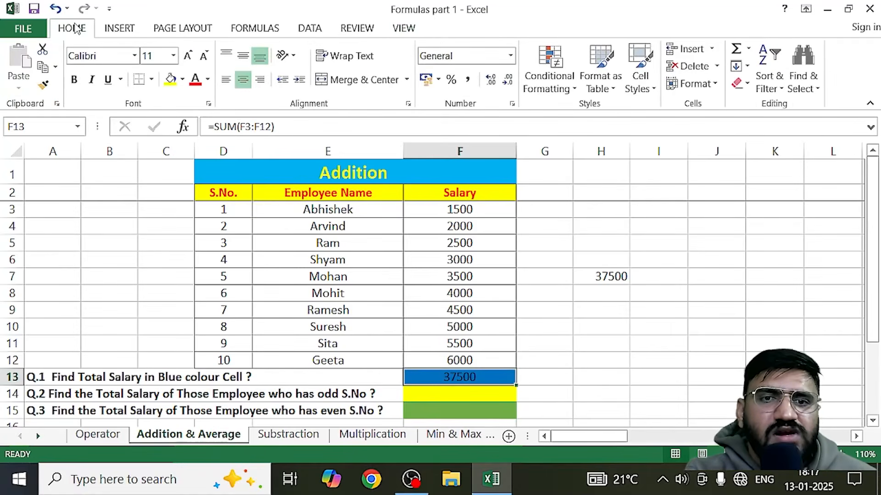
{"action": "left_click", "coordinate": [195, 79]}
{"action": "left_click", "coordinate": [208, 79]}
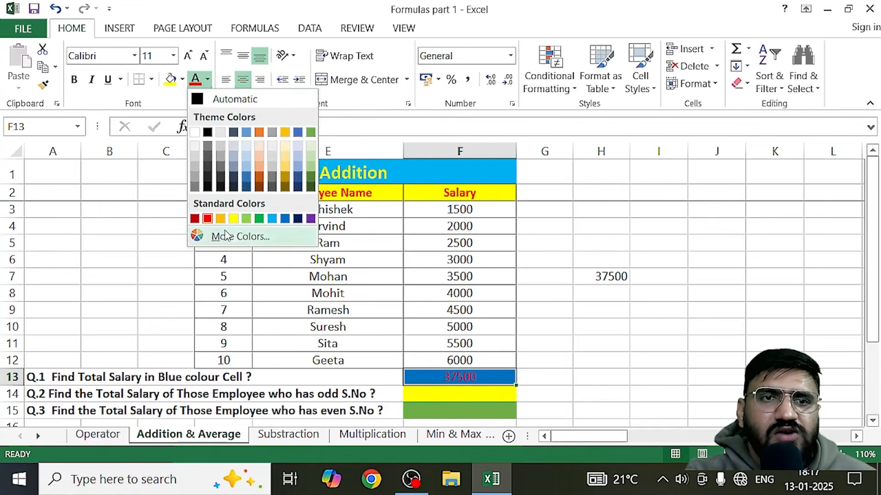
{"action": "left_click", "coordinate": [232, 219]}
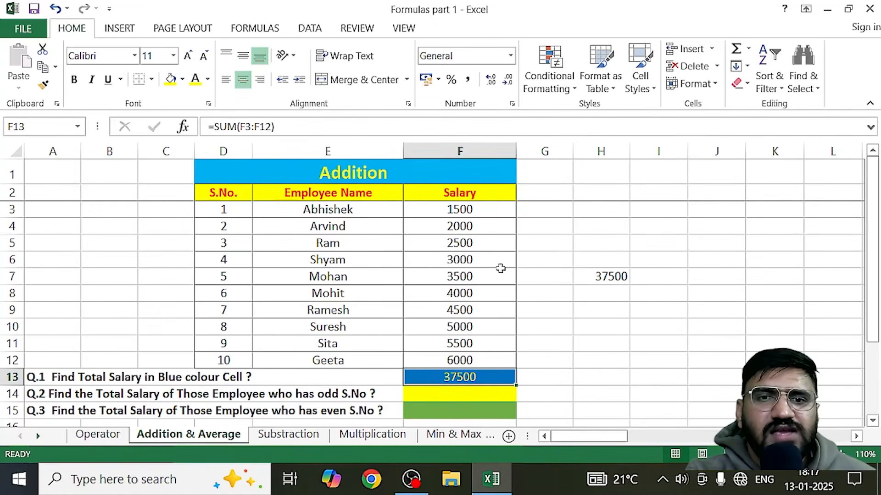
{"action": "left_click", "coordinate": [744, 342]}
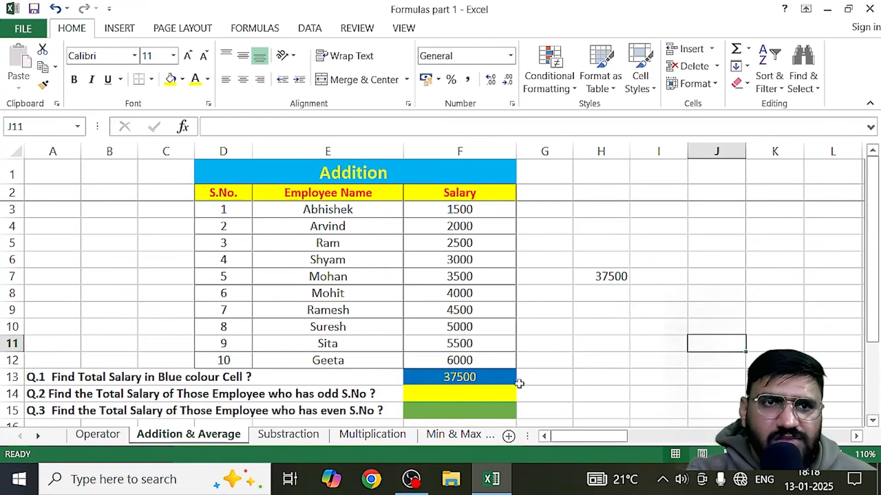
Review the total formula in F13 and the salary range F3:F12 that it adds up.
{"action": "left_click", "coordinate": [492, 376]}
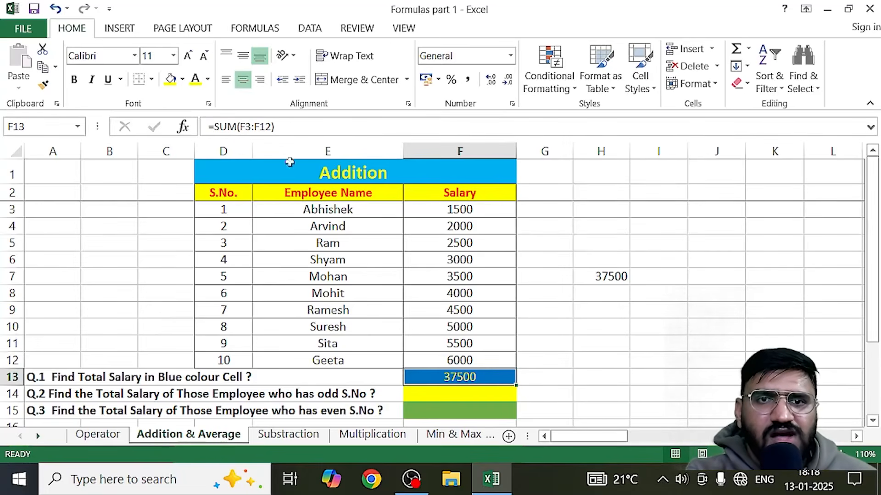
{"action": "left_click", "coordinate": [489, 208]}
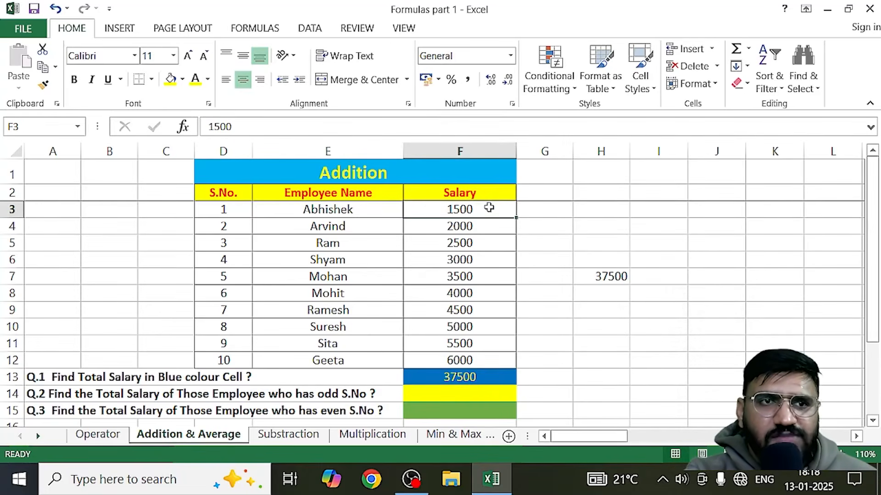
{"action": "left_click", "coordinate": [460, 361]}
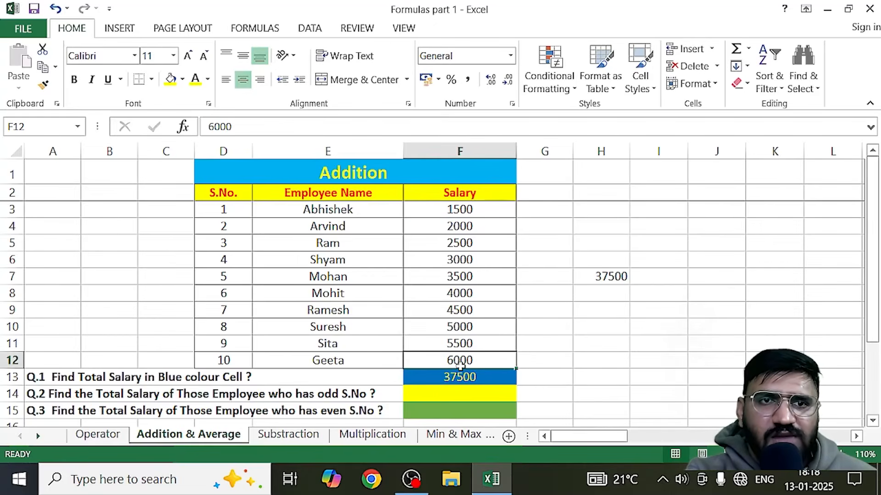
{"action": "left_click", "coordinate": [771, 359]}
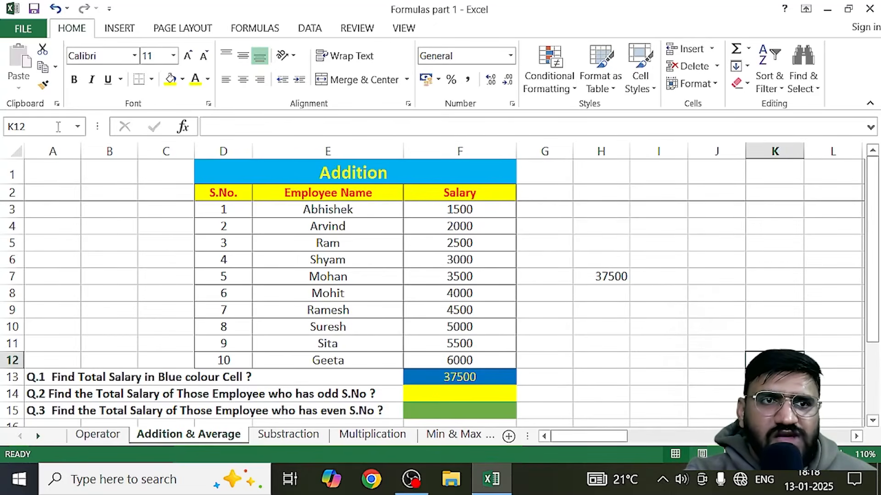
{"action": "left_click", "coordinate": [75, 128]}
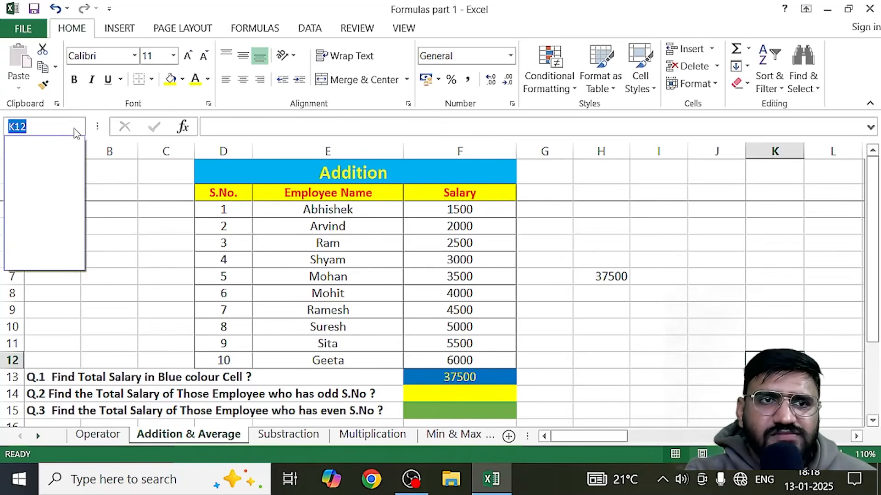
{"action": "left_click", "coordinate": [55, 123]}
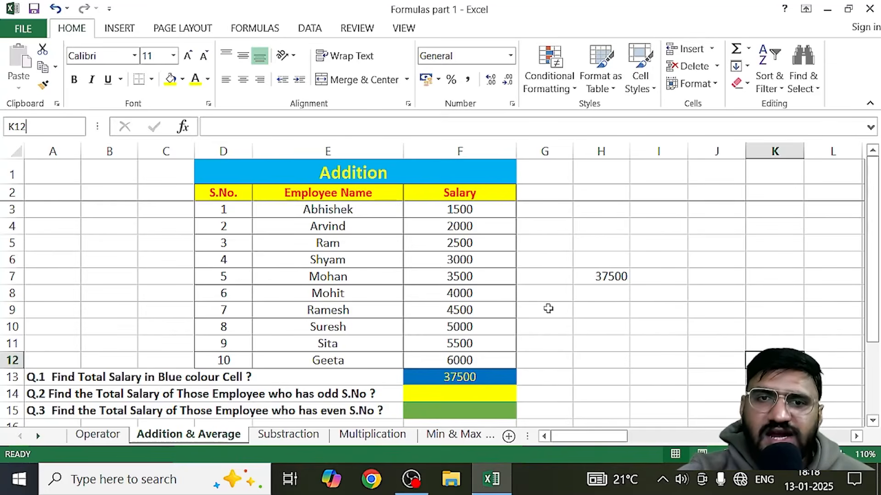
{"action": "left_click_drag", "start_coordinate": [488, 202], "coordinate": [477, 359]}
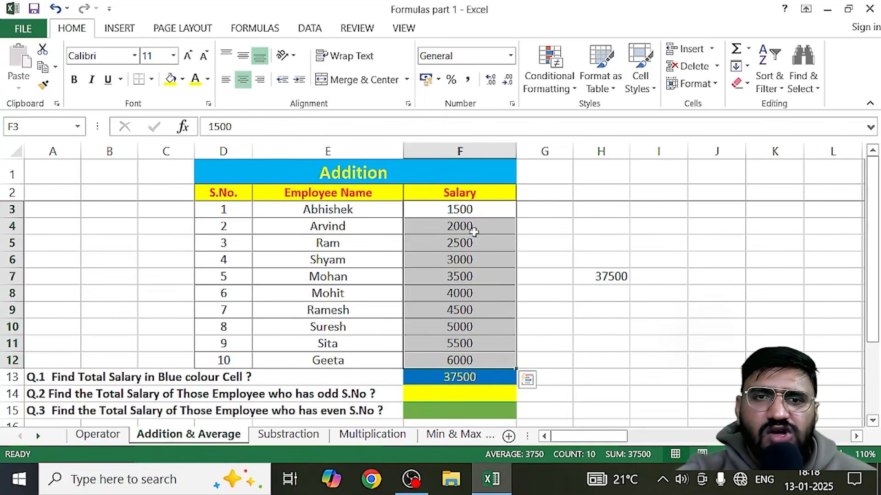
{"action": "left_click", "coordinate": [691, 359]}
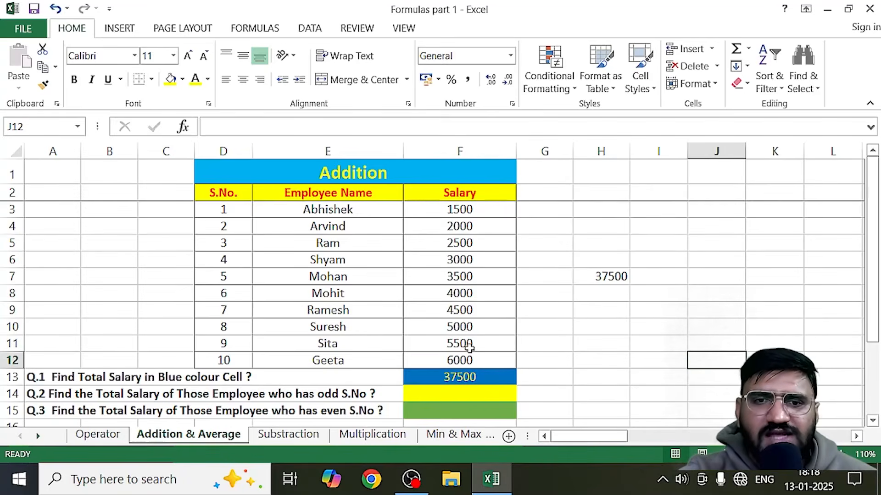
Examine questions Q.2 and Q.3, the odd serial numbers 1, 3, 5, 7 and 9, and the salary range F3:F12.
{"action": "scroll", "coordinate": [470, 349], "scroll_direction": "down", "scroll_amount": 1}
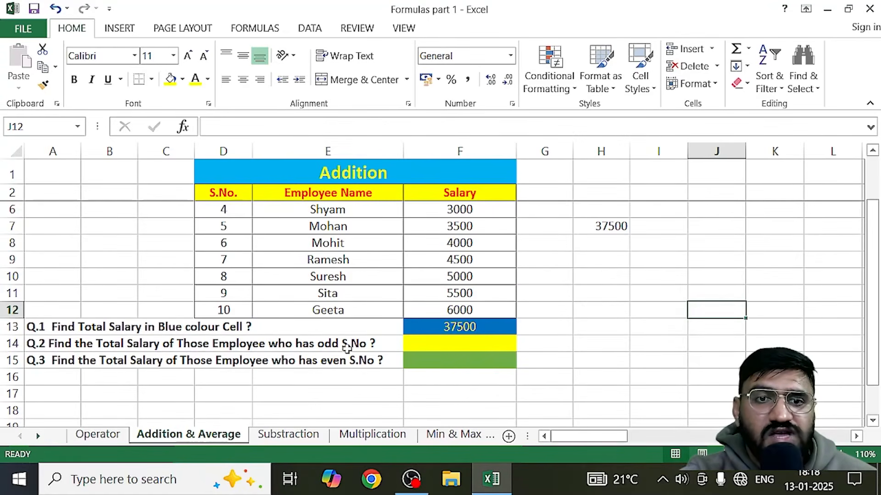
{"action": "scroll", "coordinate": [347, 347], "scroll_direction": "up", "scroll_amount": 1}
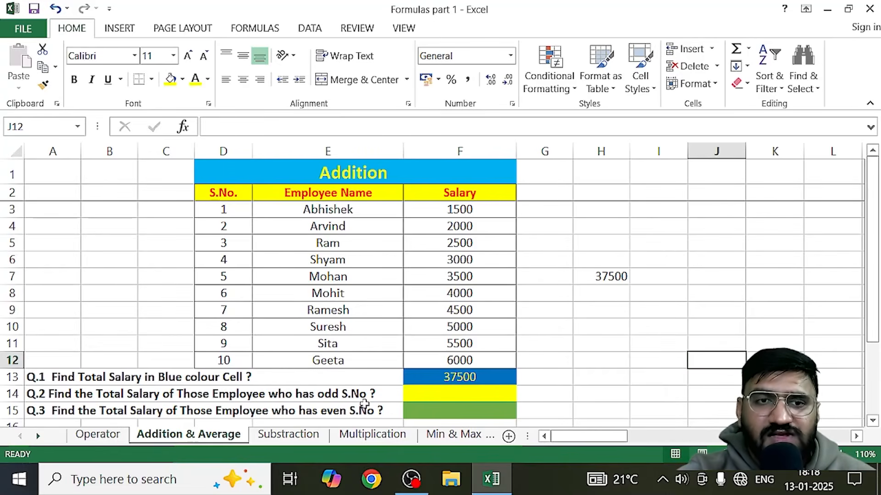
{"action": "left_click", "coordinate": [220, 209]}
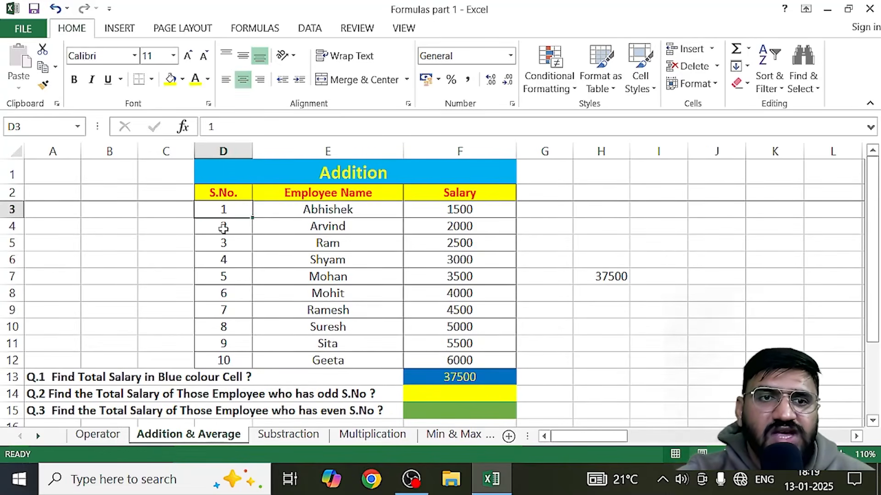
{"action": "left_click", "coordinate": [224, 246]}
{"action": "left_click", "coordinate": [224, 281]}
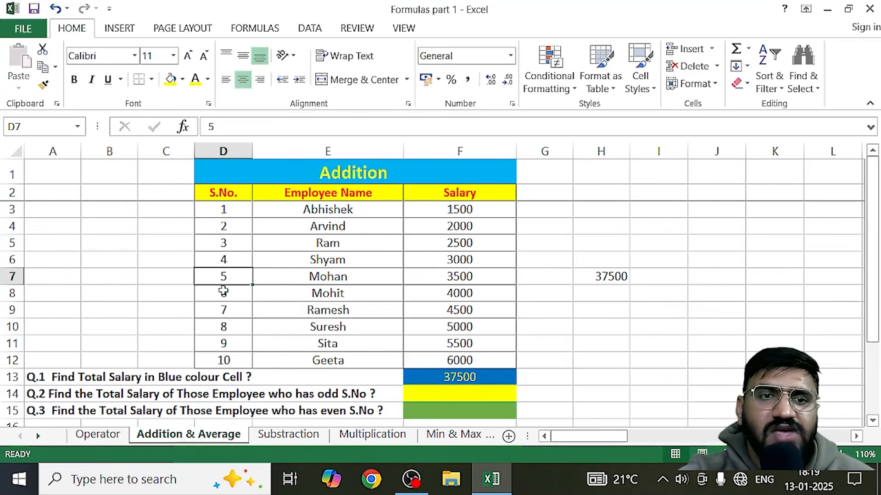
{"action": "left_click", "coordinate": [223, 311]}
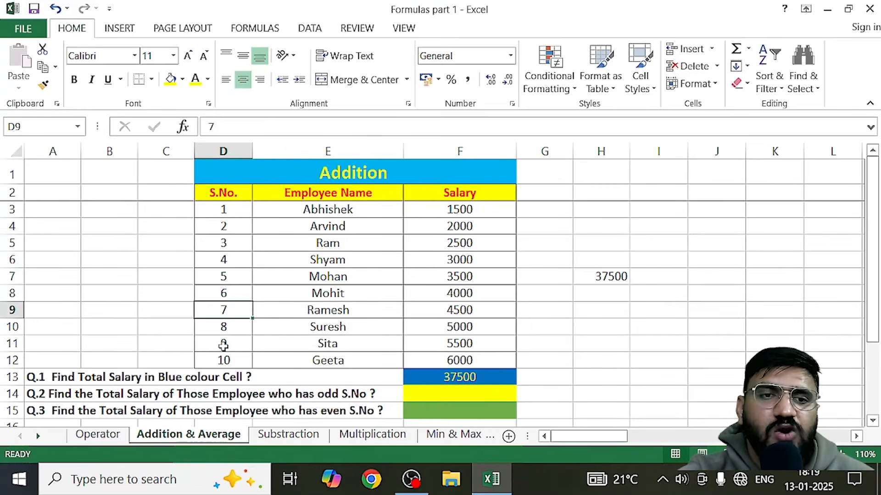
{"action": "left_click", "coordinate": [225, 345]}
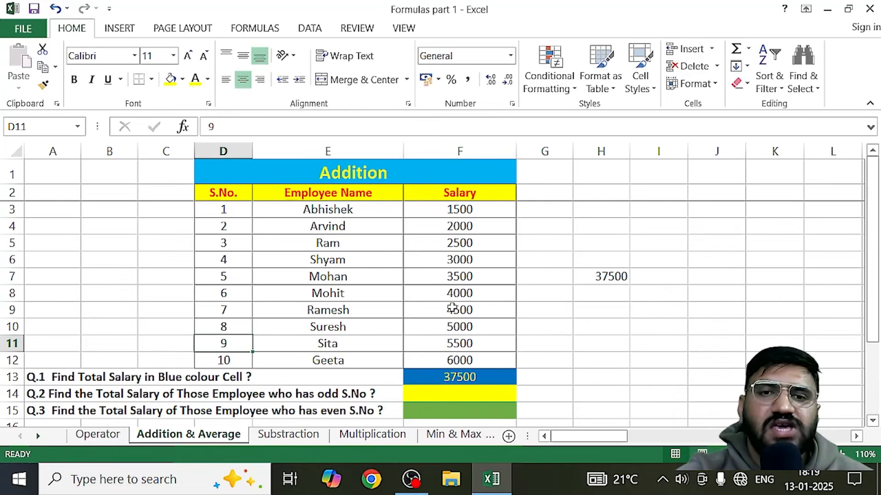
{"action": "left_click", "coordinate": [453, 211]}
{"action": "left_click_drag", "start_coordinate": [453, 211], "coordinate": [459, 360]}
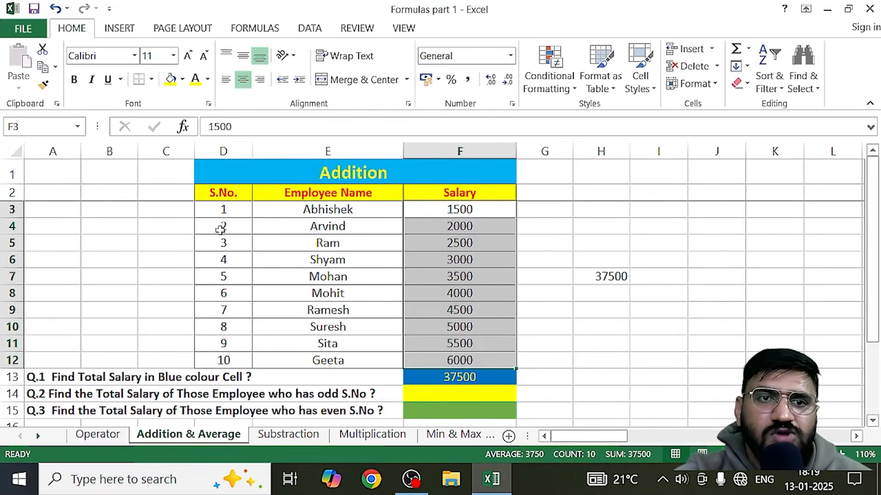
{"action": "left_click", "coordinate": [600, 326]}
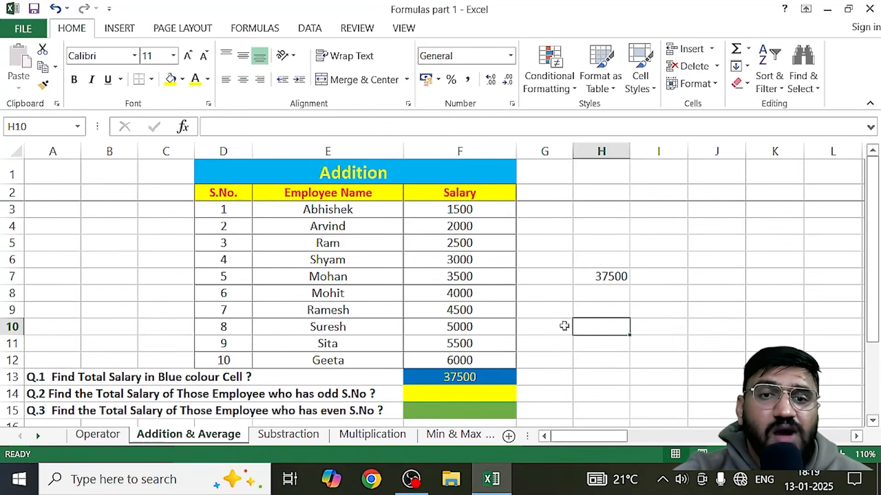
Start a SUM formula for Q.2 in the yellow cell F14 with the serial number cells D3 and D5.
{"action": "left_click", "coordinate": [422, 396]}
{"action": "double_click", "coordinate": [424, 396]}
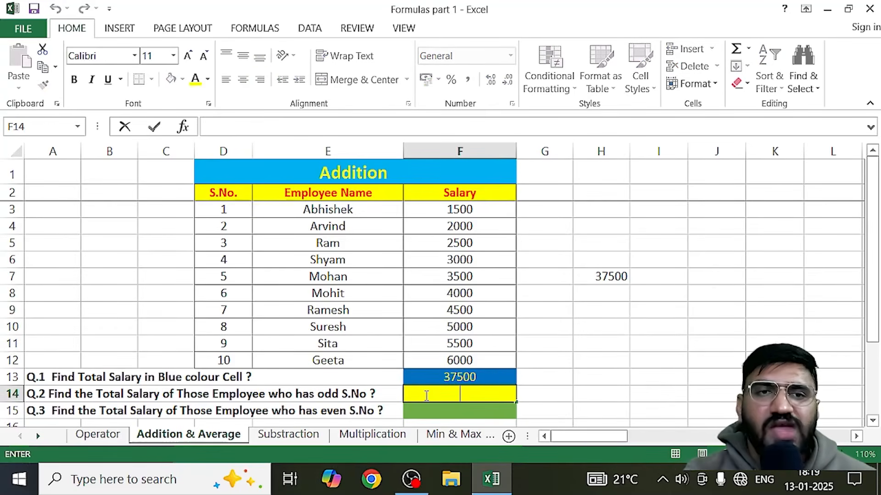
{"action": "type", "text": "="}
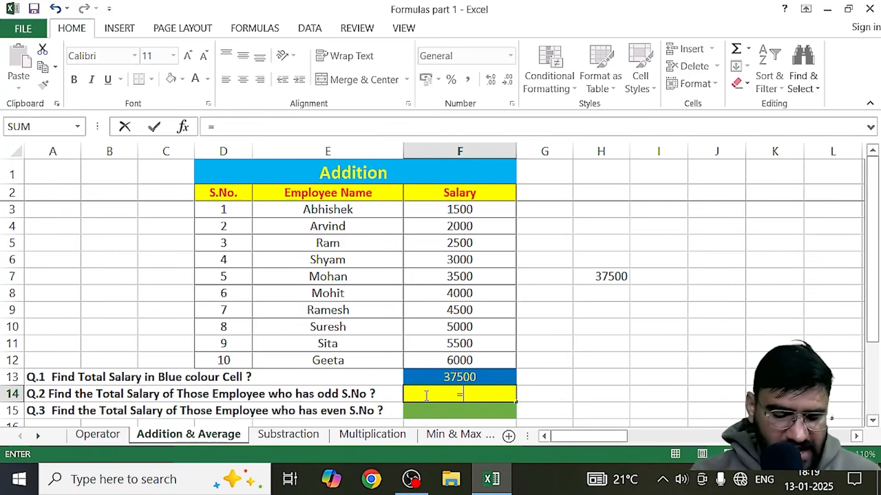
{"action": "type", "text": "sum"}
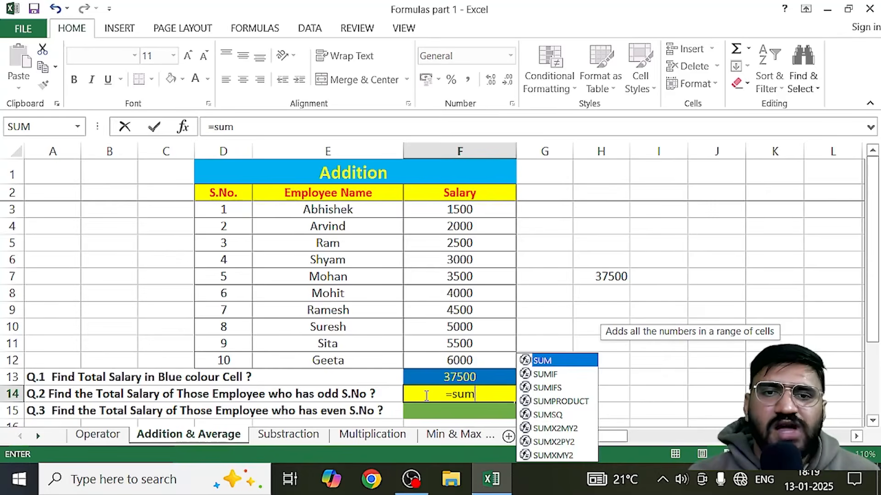
{"action": "key", "text": "Tab"}
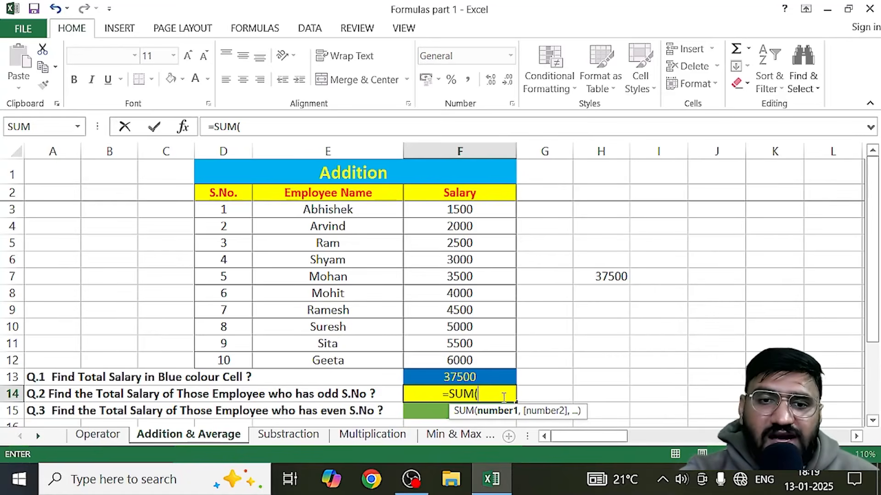
{"action": "left_click", "coordinate": [228, 212]}
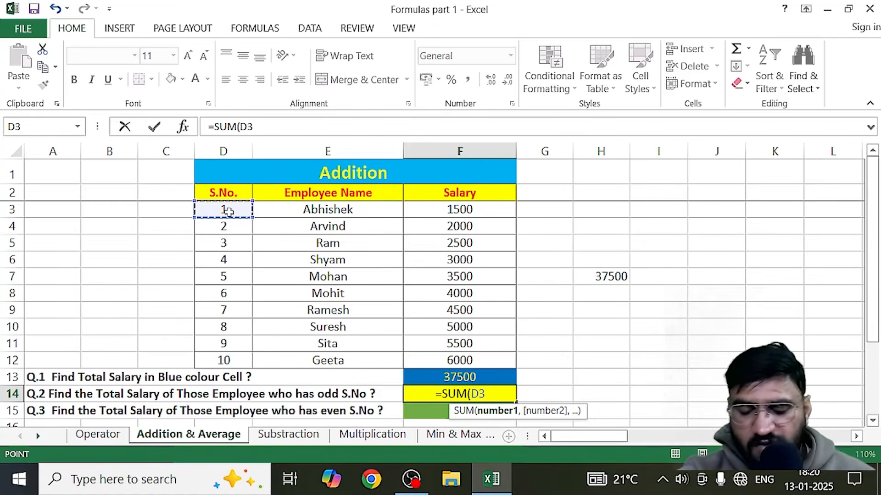
{"action": "type", "text": ","}
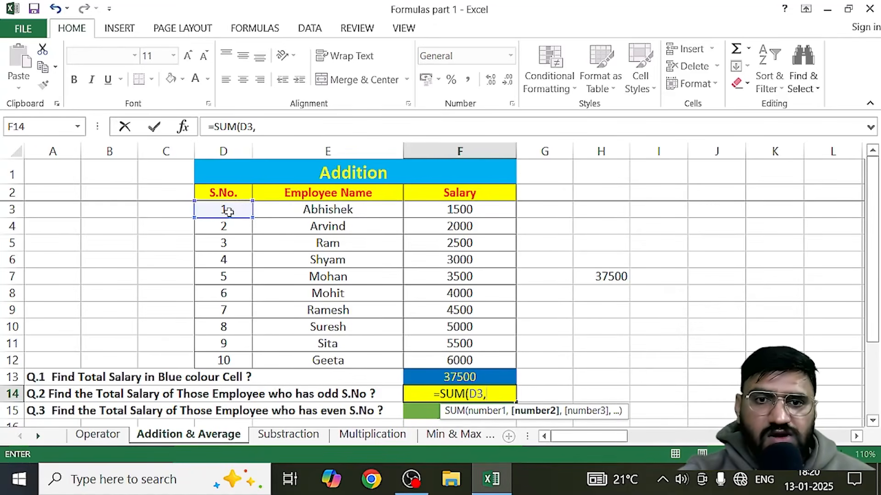
{"action": "left_click", "coordinate": [229, 244]}
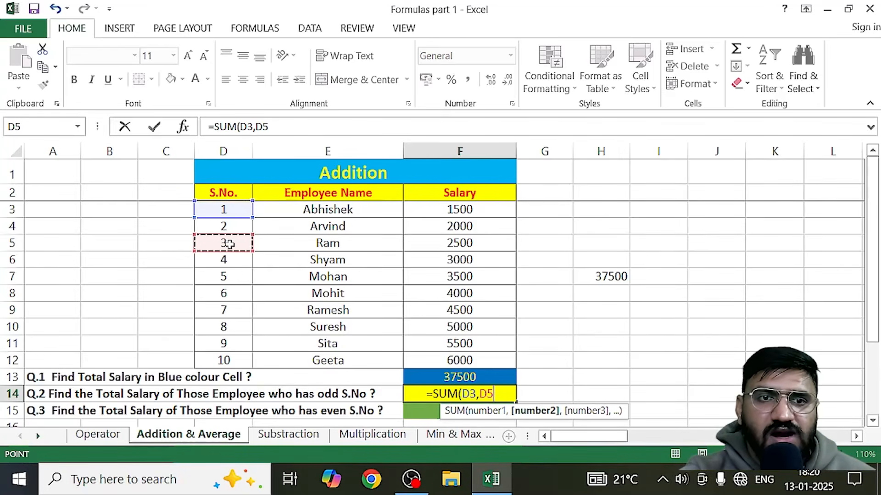
{"action": "type", "text": ","}
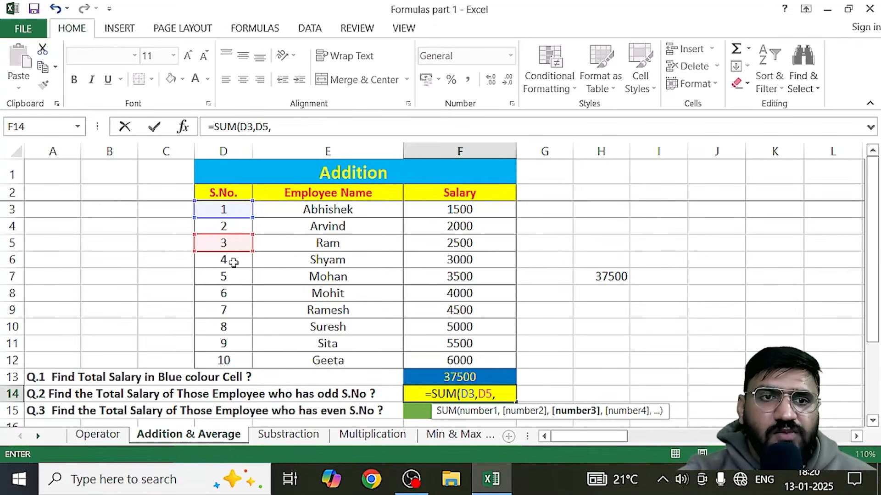
Add D7 and D11 as further arguments and enter the Q.2 formula as =SUM(D3,D5,D7,D11).
{"action": "left_click", "coordinate": [236, 278]}
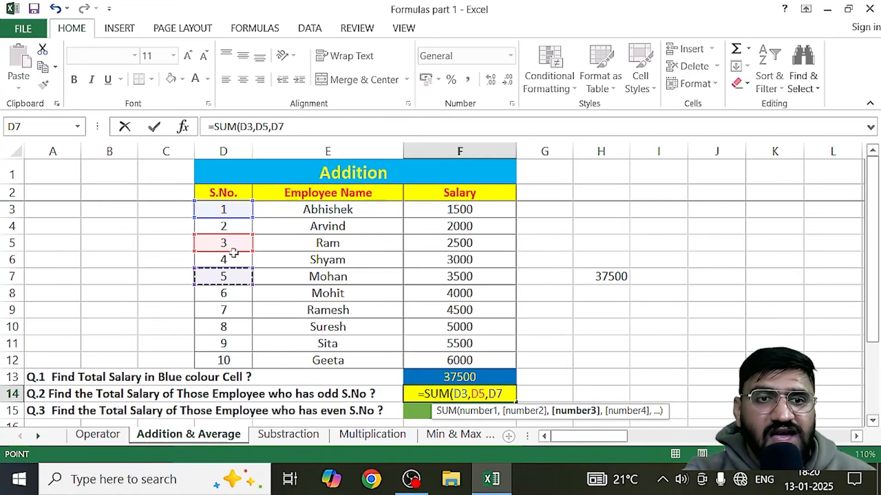
{"action": "left_click", "coordinate": [232, 144]}
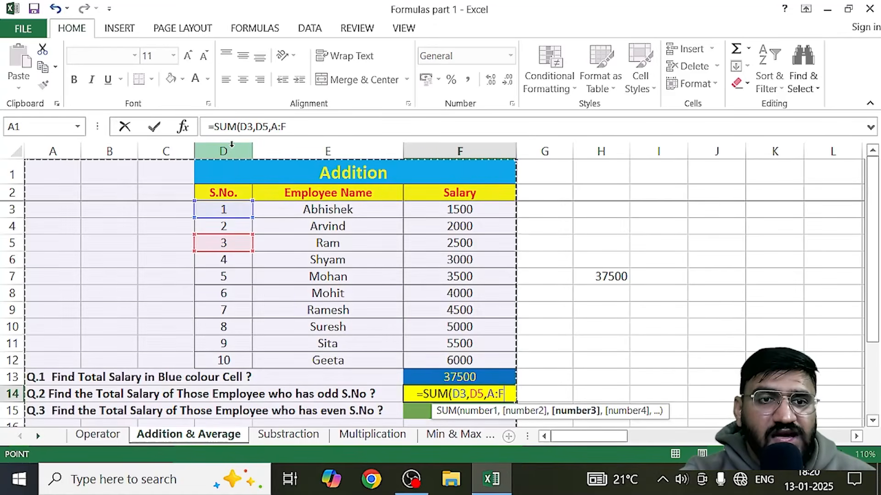
{"action": "left_click", "coordinate": [12, 275]}
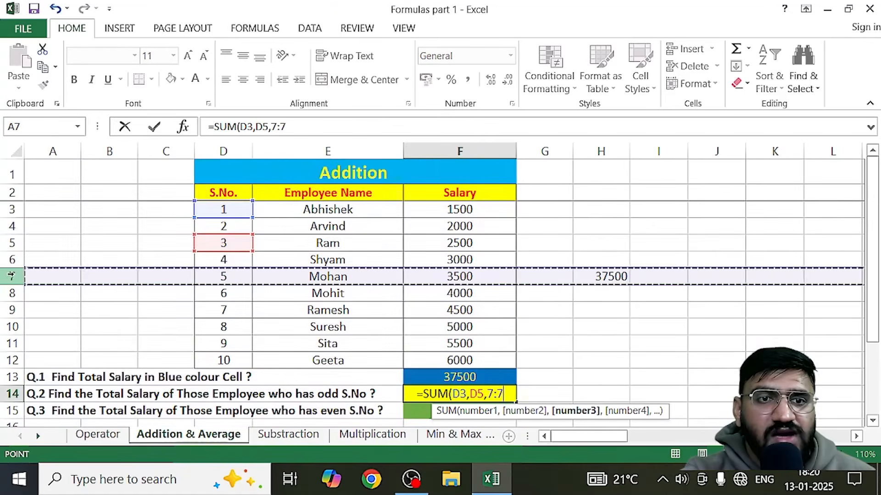
{"action": "left_click", "coordinate": [774, 343]}
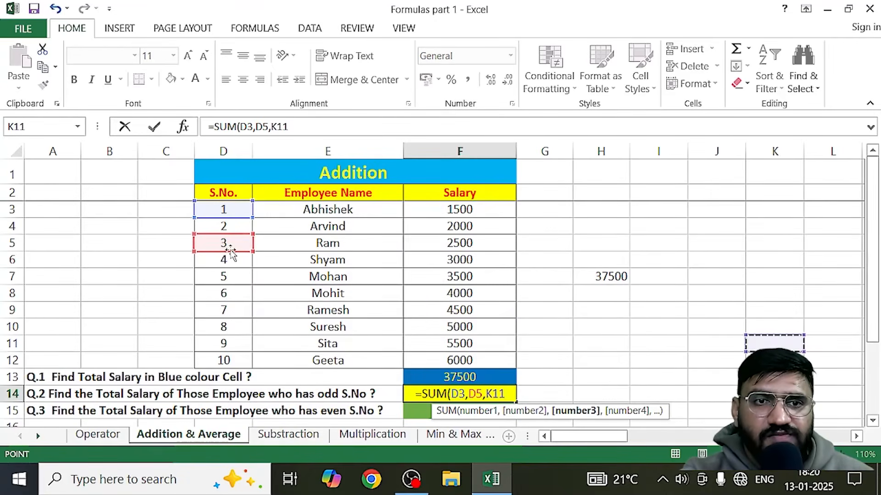
{"action": "left_click", "coordinate": [230, 276]}
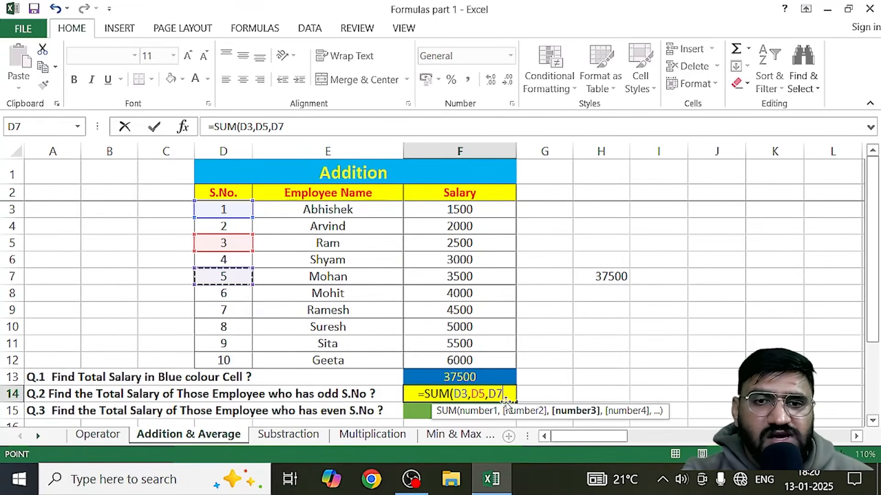
{"action": "type", "text": ","}
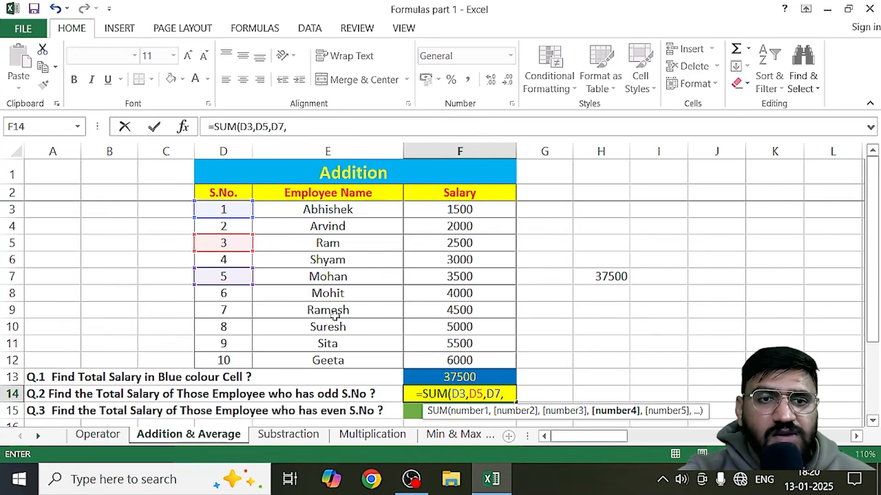
{"action": "left_click", "coordinate": [223, 311]}
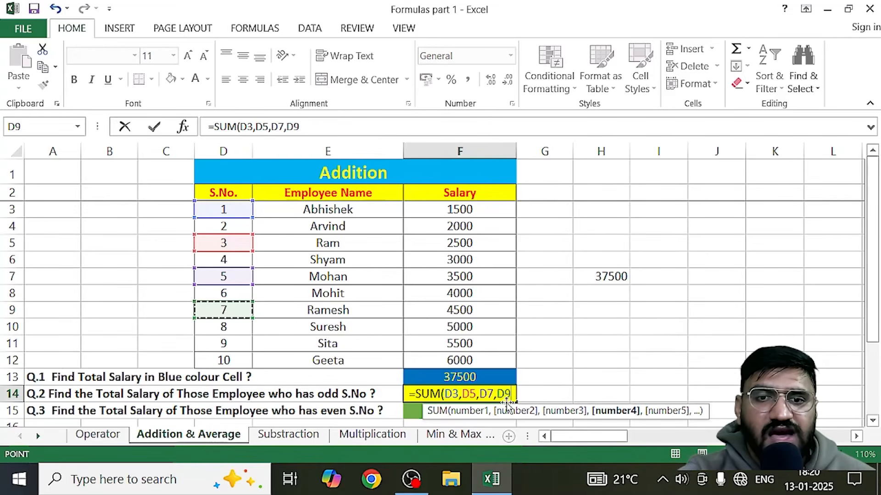
{"action": "left_click", "coordinate": [228, 344]}
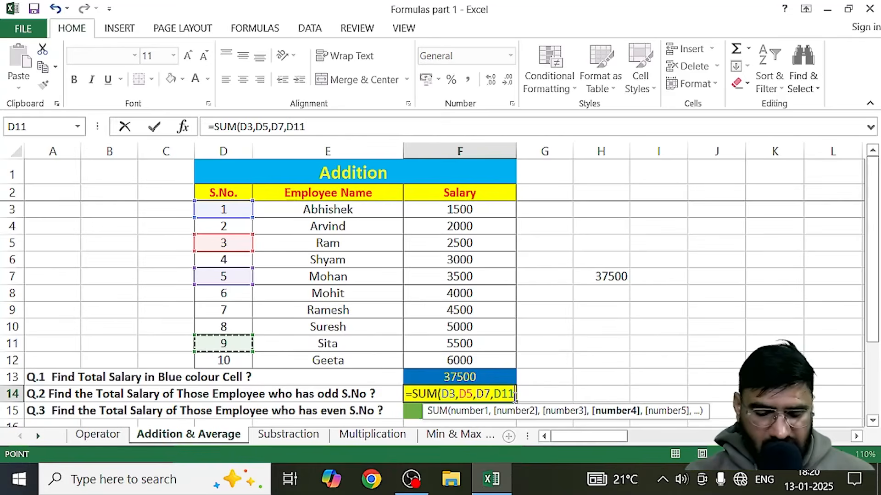
{"action": "type", "text": ")"}
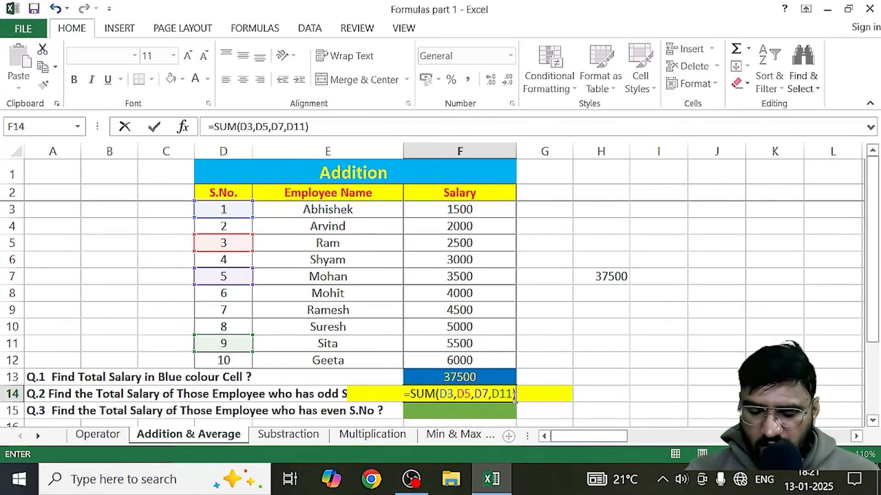
{"action": "key", "text": "Return"}
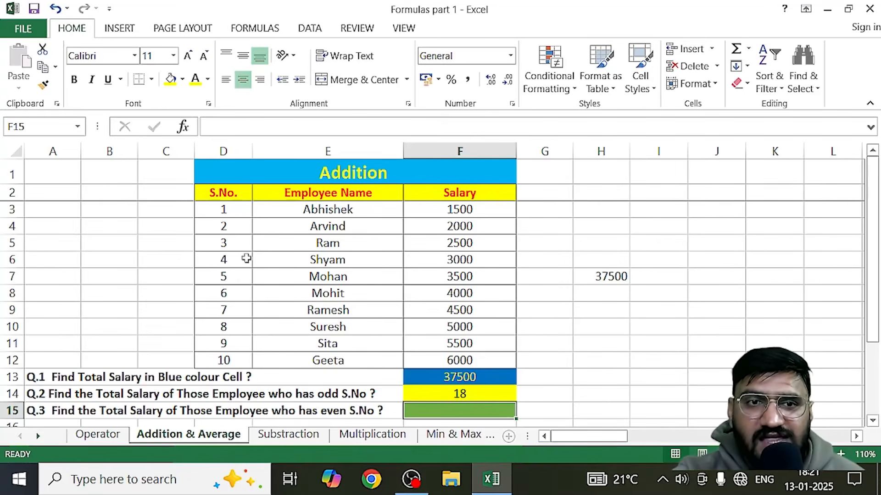
Check the serial number cells used for Q.2 and clear the formula from F14.
{"action": "left_click", "coordinate": [220, 211]}
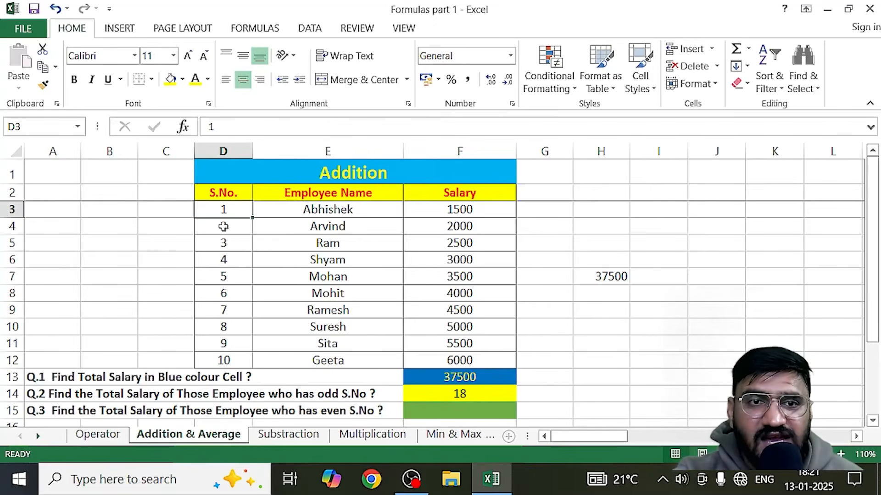
{"action": "left_click", "coordinate": [228, 264]}
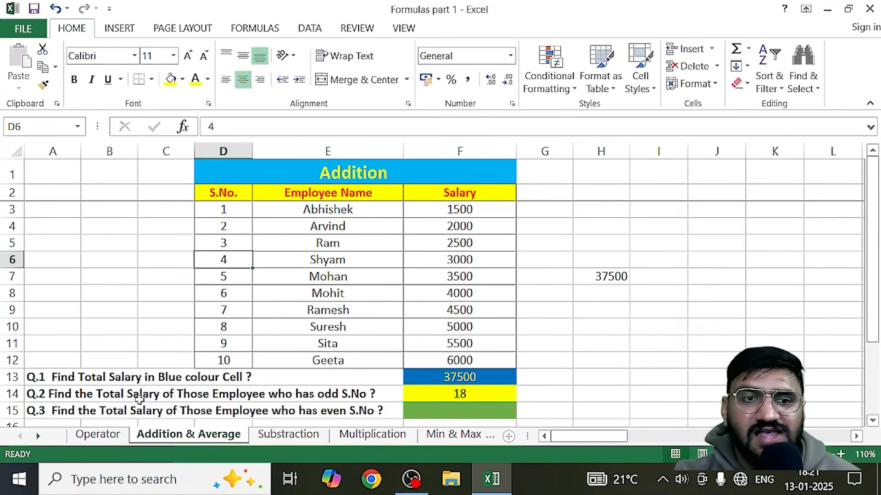
{"action": "left_click", "coordinate": [484, 396]}
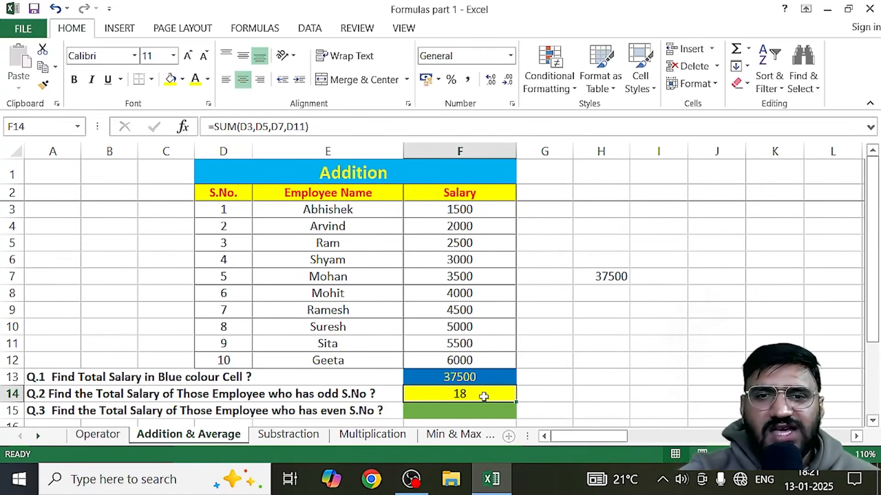
{"action": "key", "text": "Delete"}
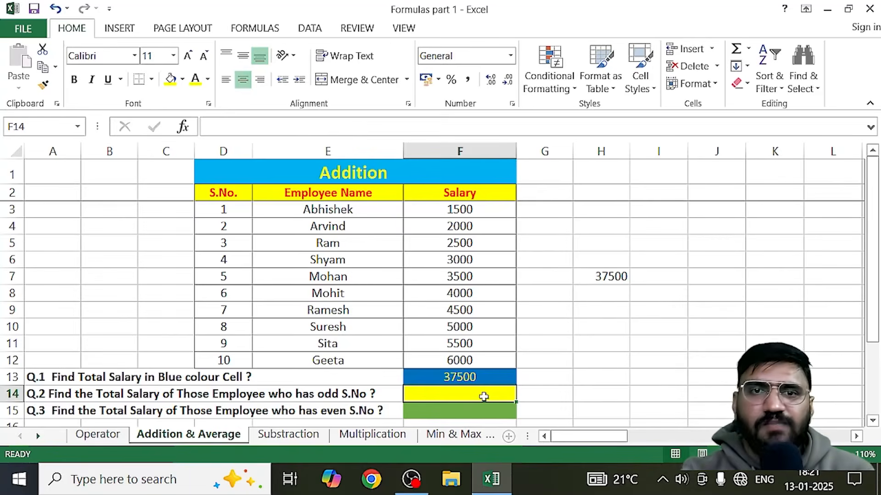
Begin a new SUM function in the yellow cell F14 for the Q.2 total.
{"action": "type", "text": "="}
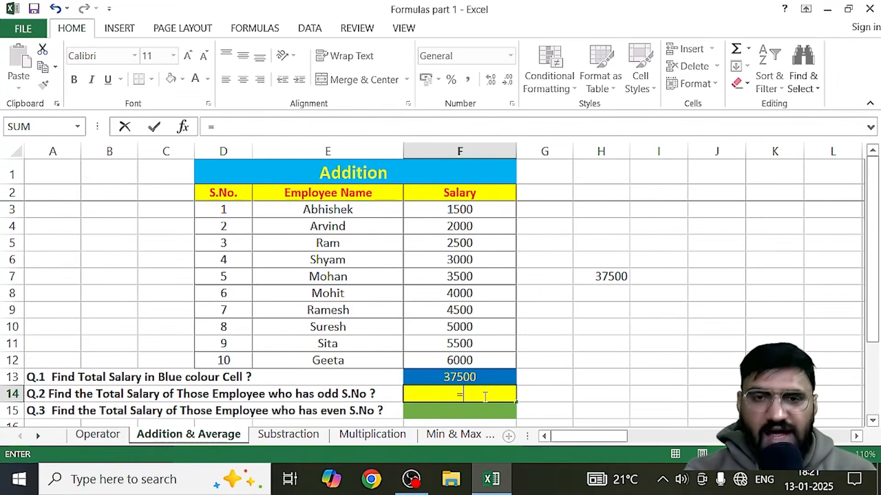
{"action": "type", "text": "sum"}
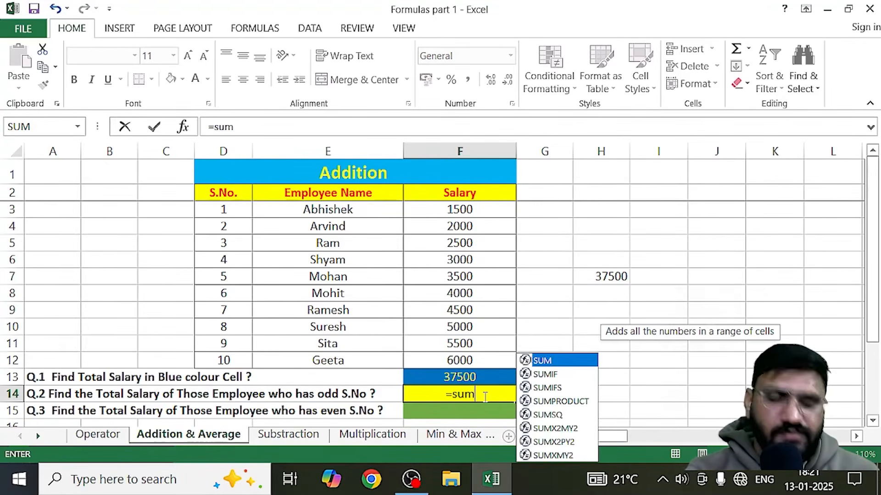
{"action": "key", "text": "Tab"}
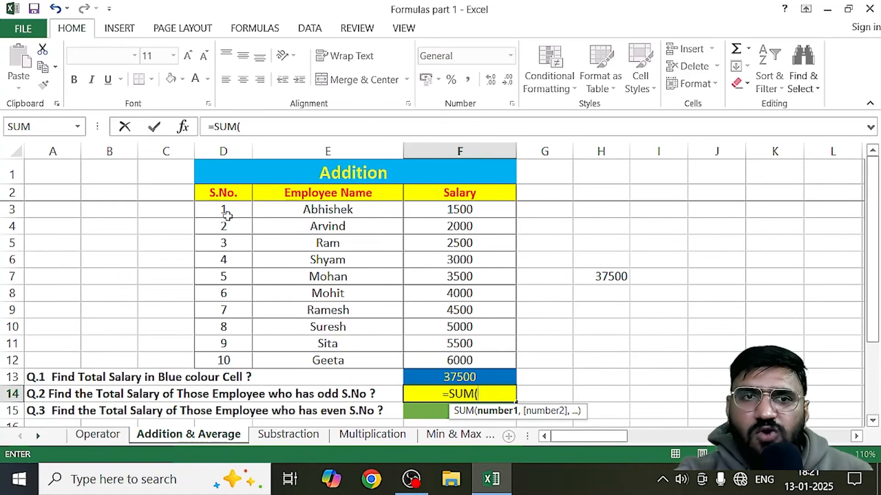
Point out the salary cells of the odd serial numbers: F3, F5, F7, F9 and F11.
{"action": "left_click", "coordinate": [463, 208]}
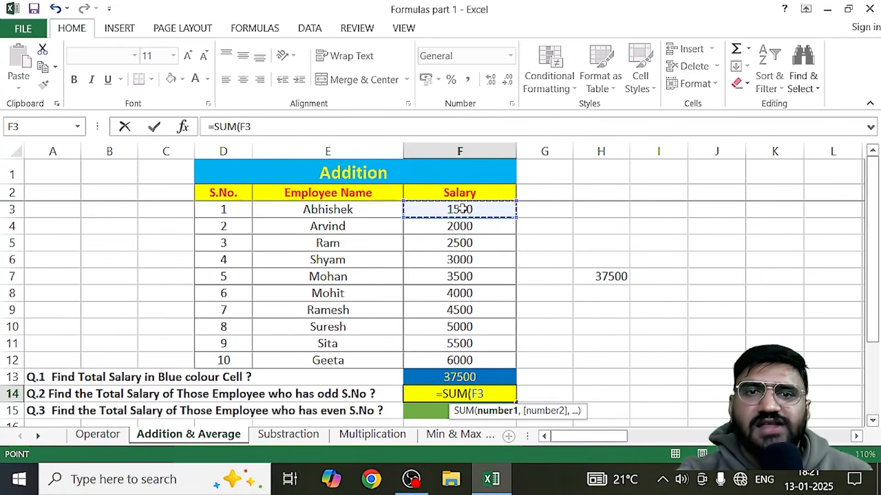
{"action": "left_click", "coordinate": [461, 243]}
{"action": "left_click", "coordinate": [460, 278]}
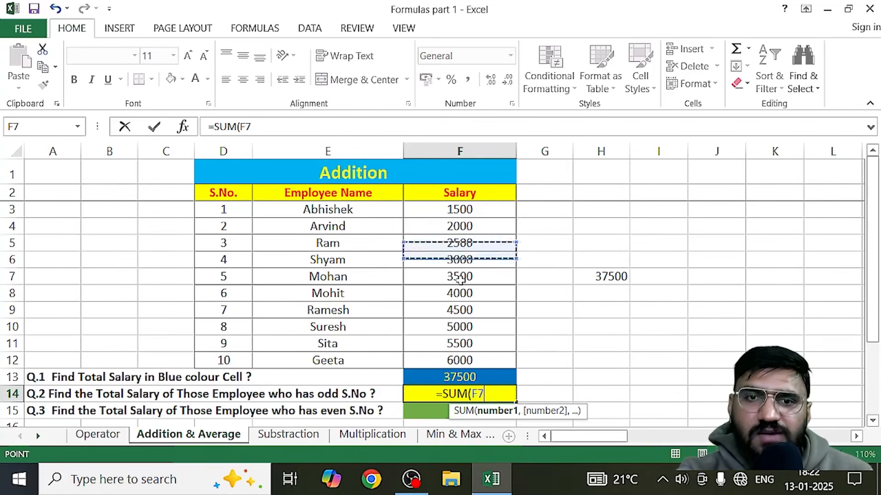
{"action": "left_click", "coordinate": [459, 312]}
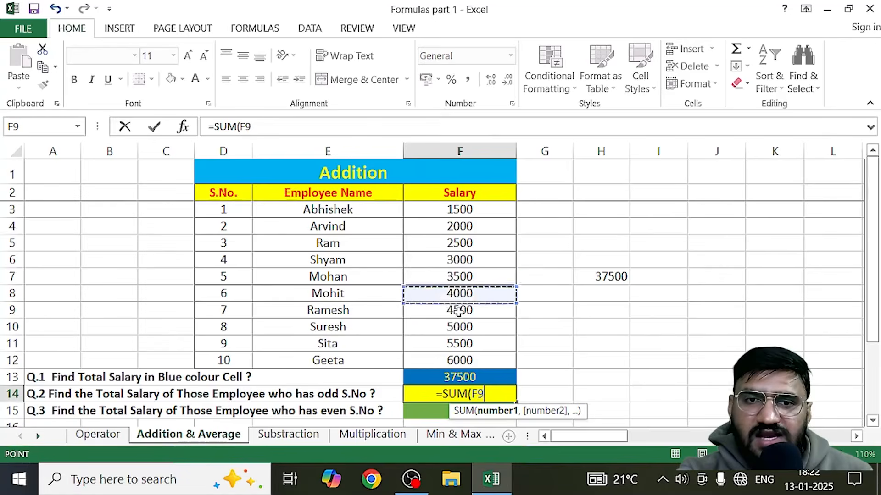
{"action": "left_click", "coordinate": [460, 343]}
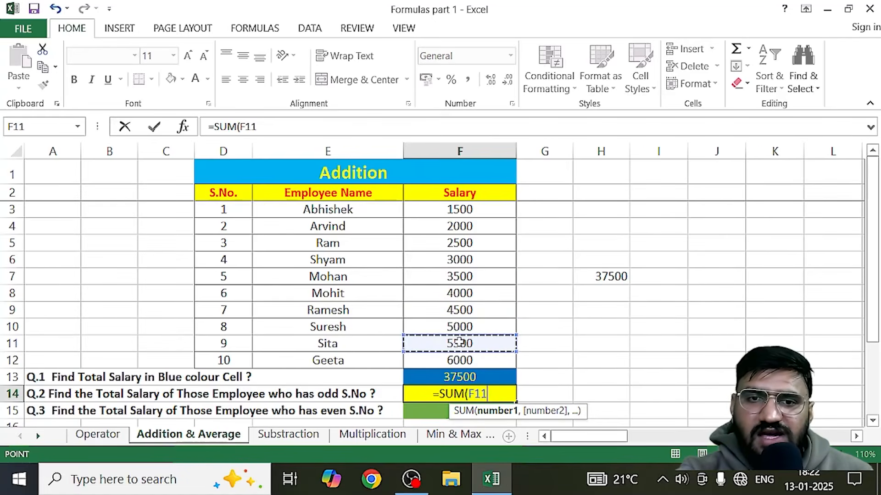
Complete the Q.2 total in F14 as =SUM(F3,F5,F7,F9,F11), adding the salaries of the odd serial numbers.
{"action": "left_click", "coordinate": [472, 210]}
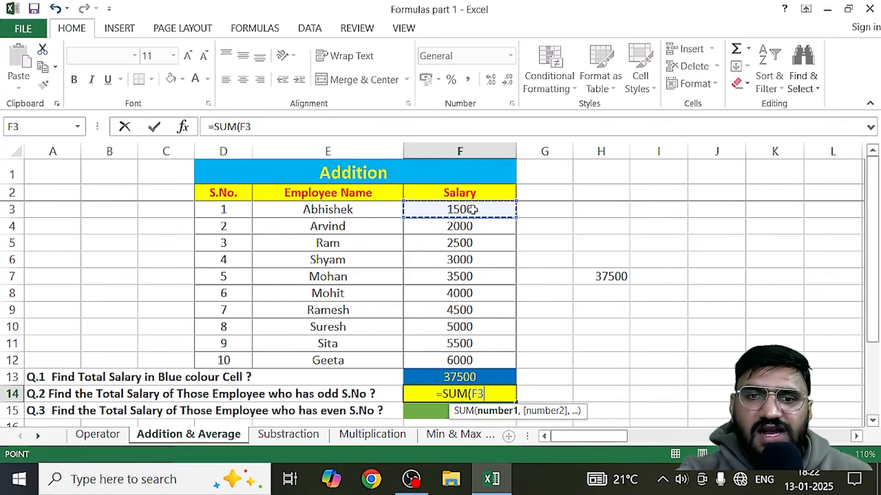
{"action": "type", "text": ","}
{"action": "left_click", "coordinate": [466, 245]}
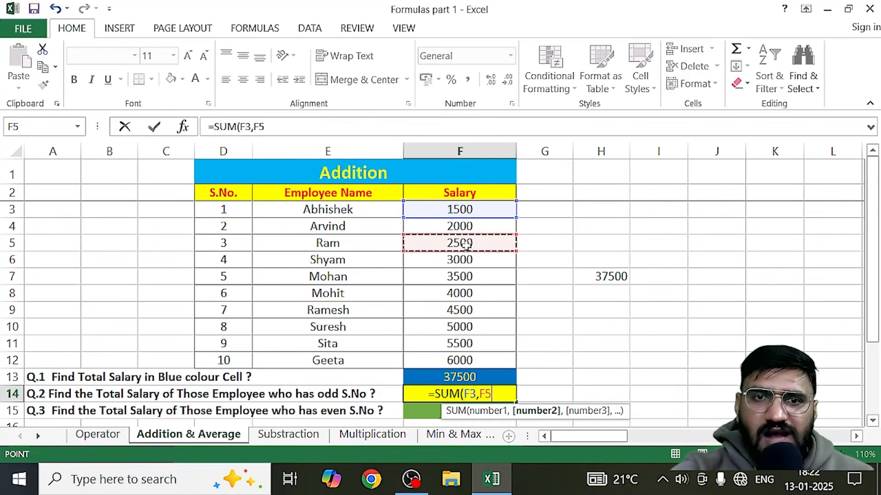
{"action": "type", "text": ","}
{"action": "left_click", "coordinate": [458, 277]}
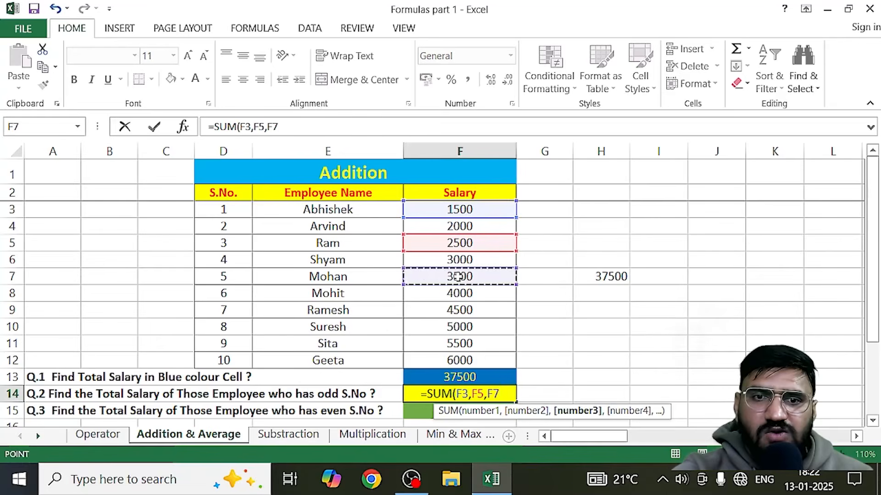
{"action": "type", "text": ","}
{"action": "left_click", "coordinate": [461, 310]}
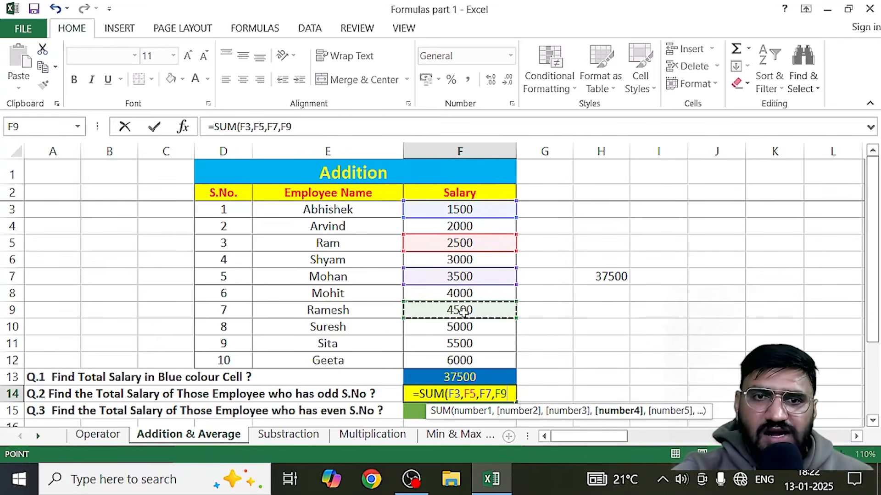
{"action": "type", "text": ","}
{"action": "left_click", "coordinate": [461, 345]}
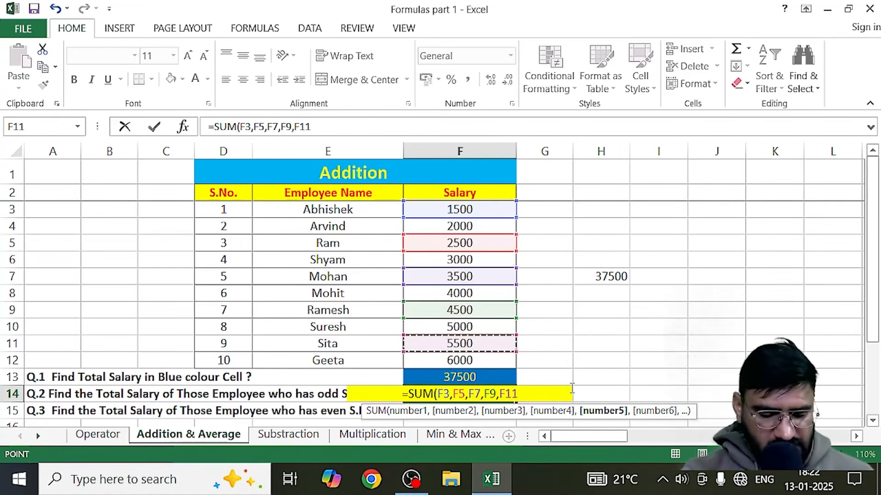
{"action": "type", "text": ")"}
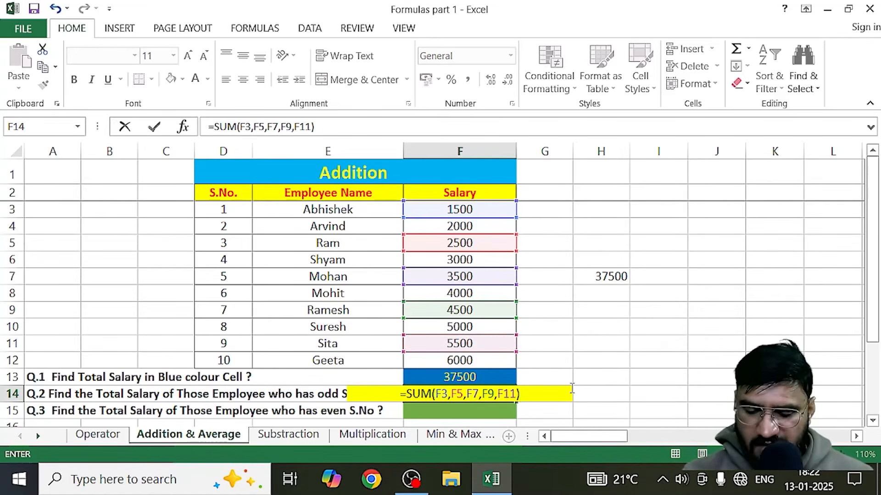
{"action": "key", "text": "Return"}
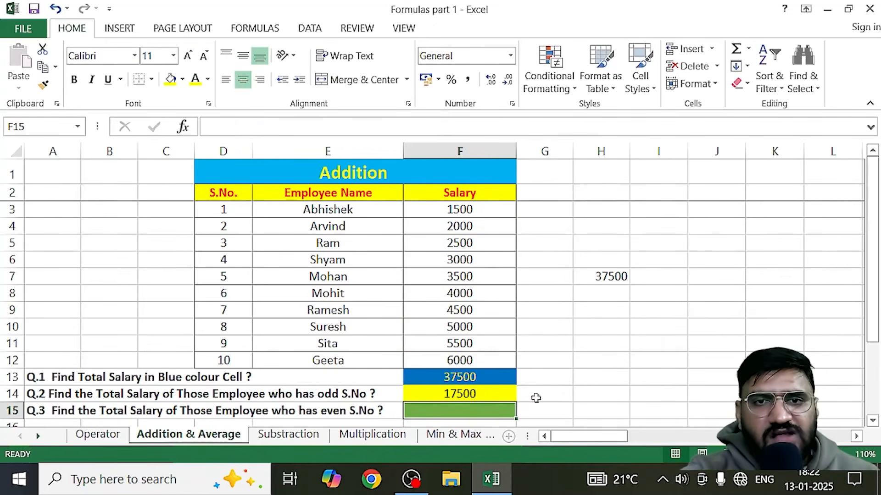
Review the salary cells included in the Q.2 total: F3, F5, F7, F9 and F11.
{"action": "left_click", "coordinate": [474, 209]}
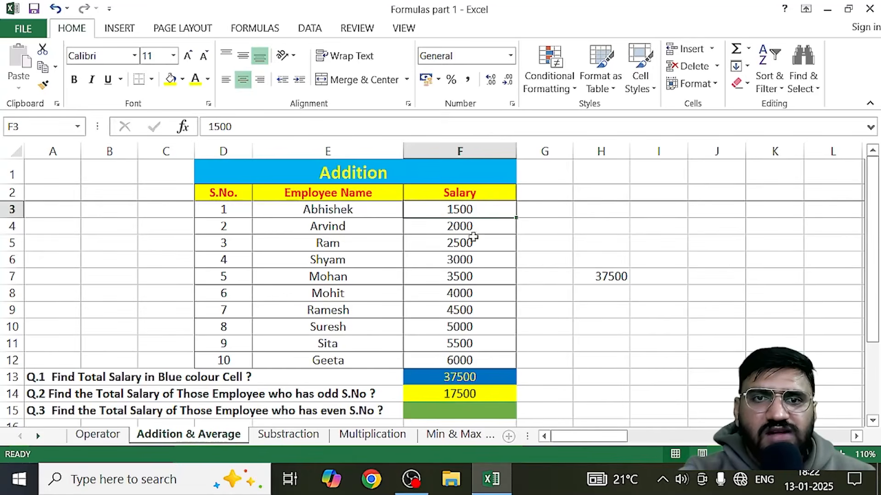
{"action": "left_click", "coordinate": [467, 249]}
{"action": "left_click", "coordinate": [467, 277]}
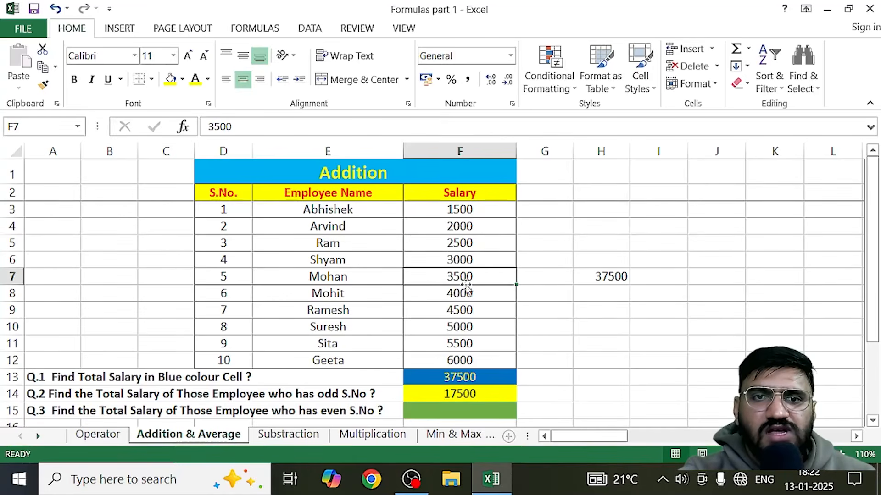
{"action": "left_click", "coordinate": [463, 311]}
{"action": "left_click", "coordinate": [462, 345]}
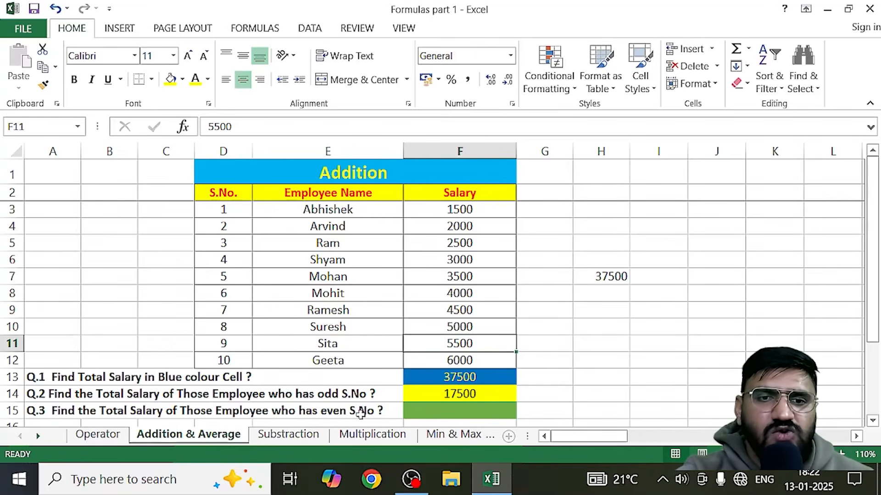
Point out the employees with even serial numbers for Q.3, in cells E4, E6, E8, E10 and E12.
{"action": "left_click", "coordinate": [333, 224]}
{"action": "left_click", "coordinate": [337, 259]}
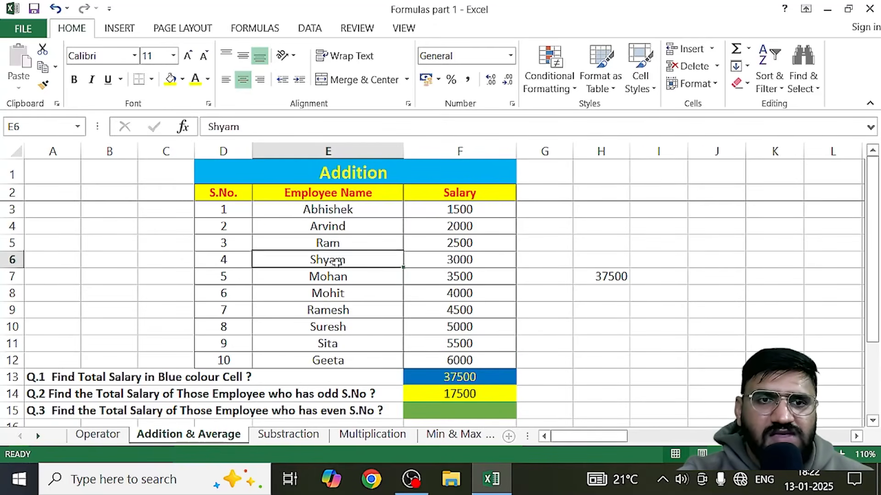
{"action": "left_click", "coordinate": [336, 294]}
{"action": "left_click", "coordinate": [337, 324]}
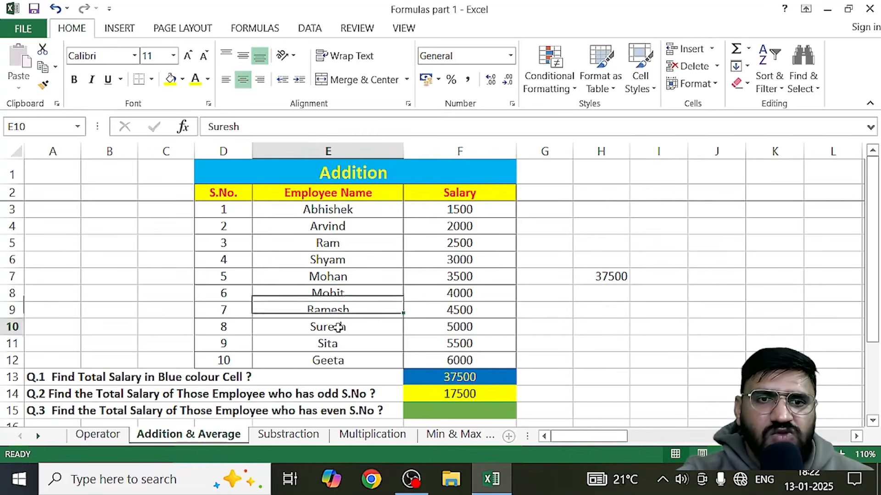
{"action": "left_click", "coordinate": [336, 365]}
Begin a SUM function in the green cell F15 for the Q.3 total.
{"action": "double_click", "coordinate": [441, 413]}
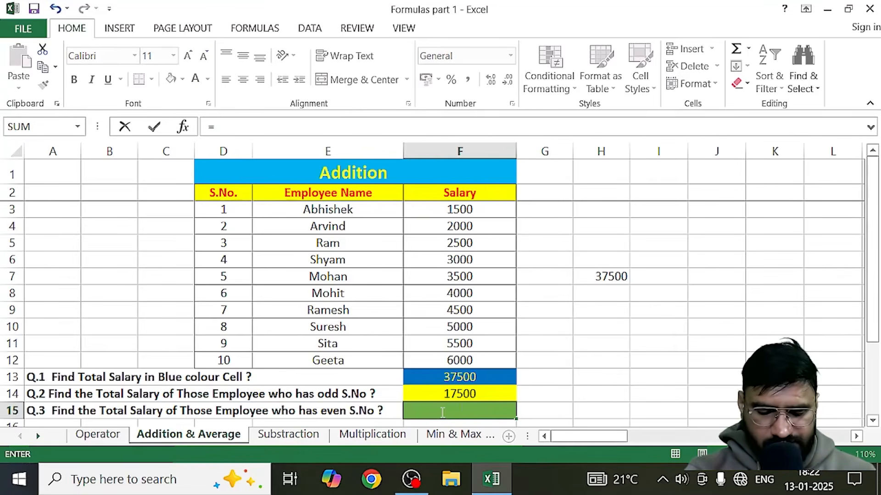
{"action": "key", "text": "BackSpace"}
{"action": "scroll", "coordinate": [523, 358], "scroll_direction": "down", "scroll_amount": 1}
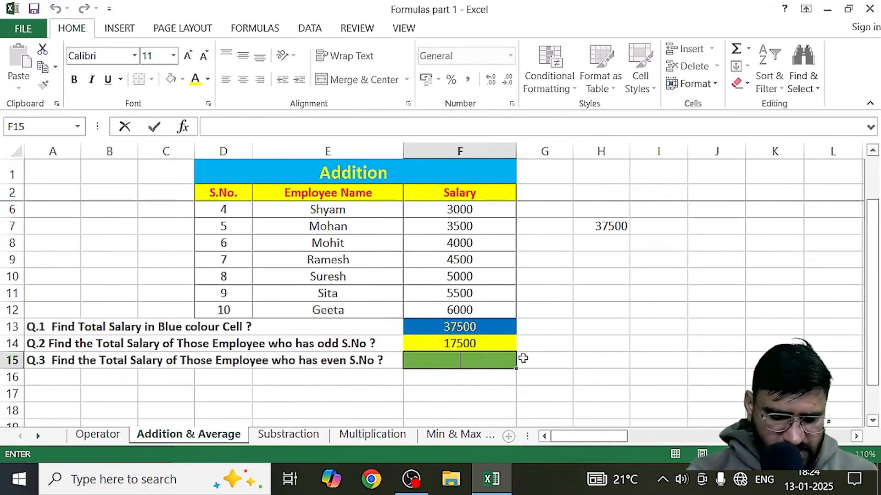
{"action": "type", "text": "="}
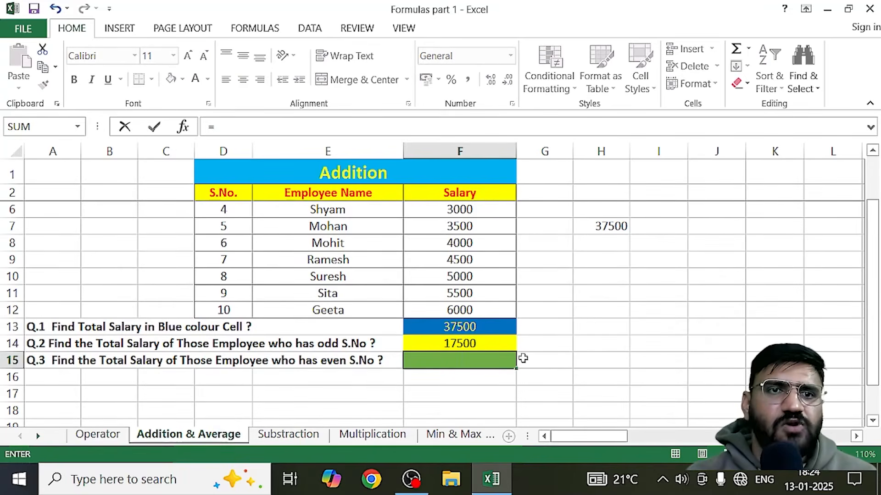
{"action": "type", "text": "du"}
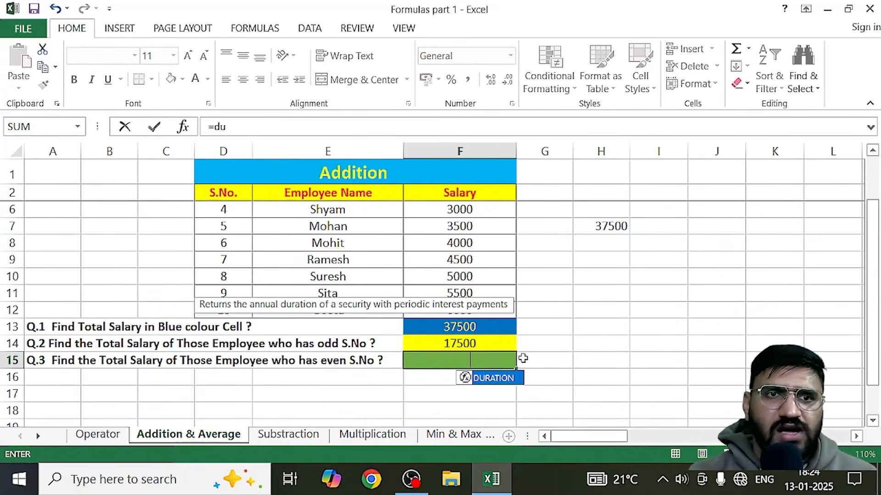
{"action": "key", "text": "BackSpace"}
{"action": "key", "text": "BackSpace"}
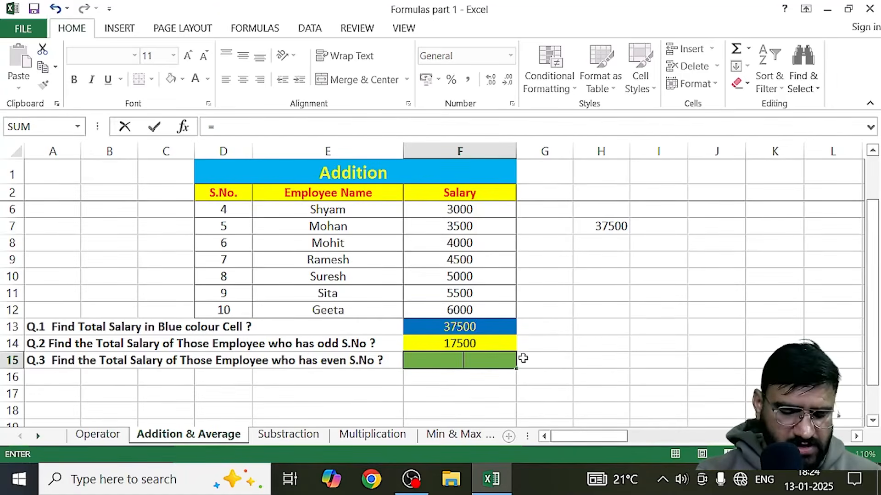
{"action": "type", "text": "sum"}
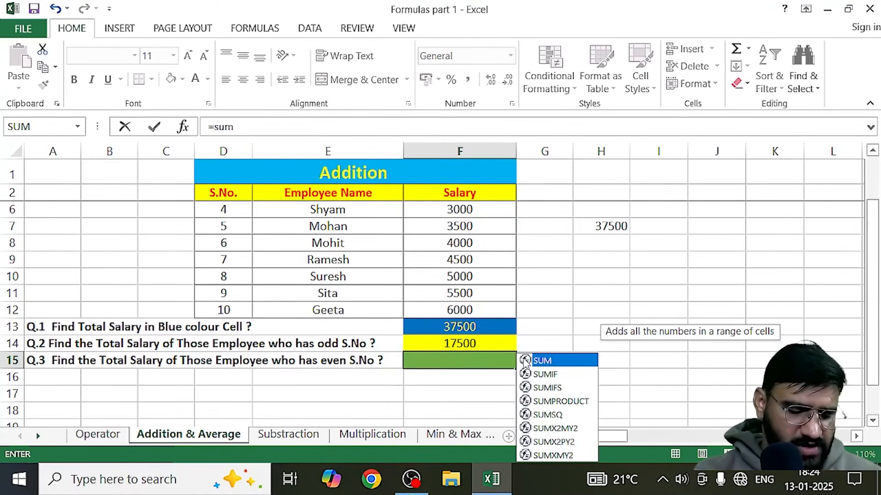
{"action": "double_click", "coordinate": [525, 361]}
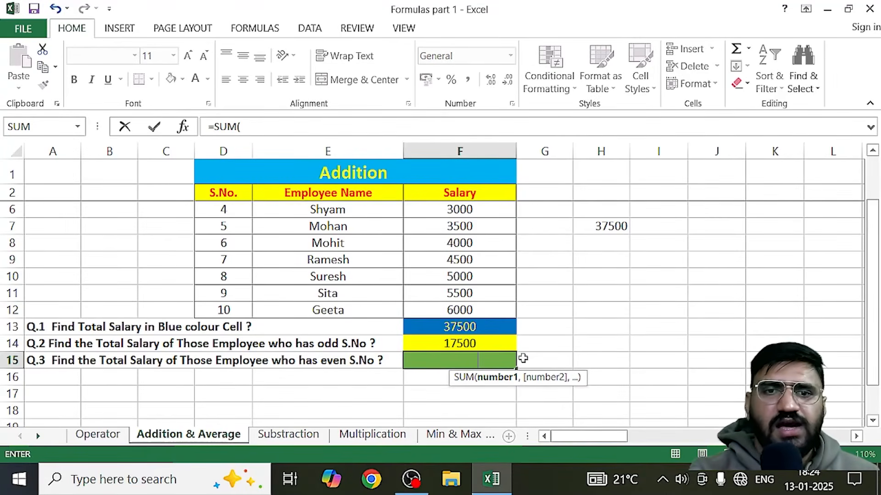
Complete the Q.3 formula as =SUM(F4,F6,F8,F10,F12), adding the salaries of the even serial numbers.
{"action": "scroll", "coordinate": [523, 358], "scroll_direction": "up", "scroll_amount": 1}
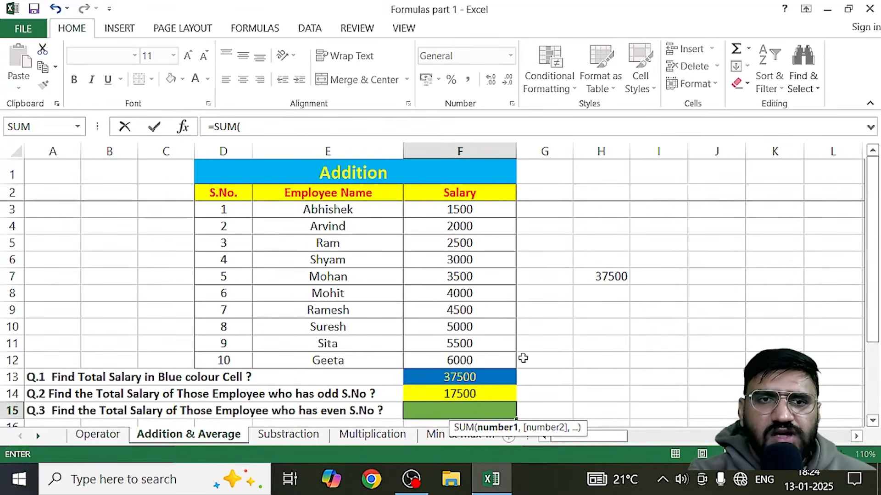
{"action": "left_click", "coordinate": [471, 225]}
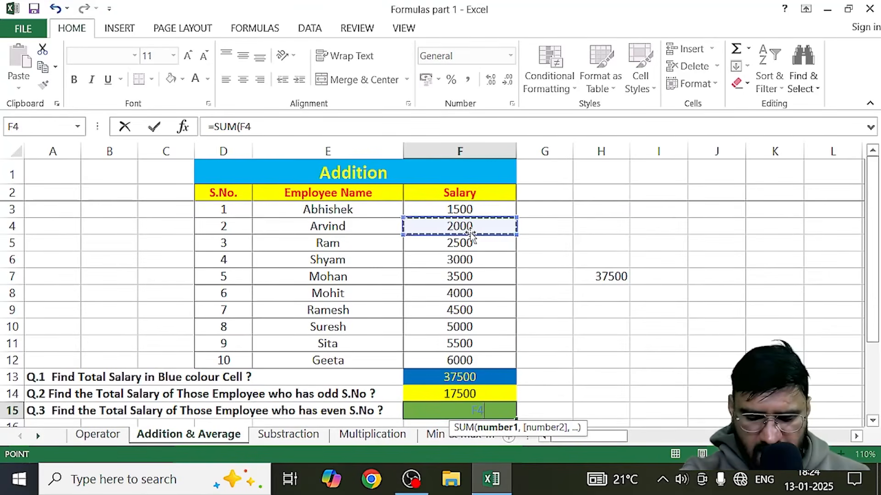
{"action": "type", "text": ","}
{"action": "left_click", "coordinate": [461, 261]}
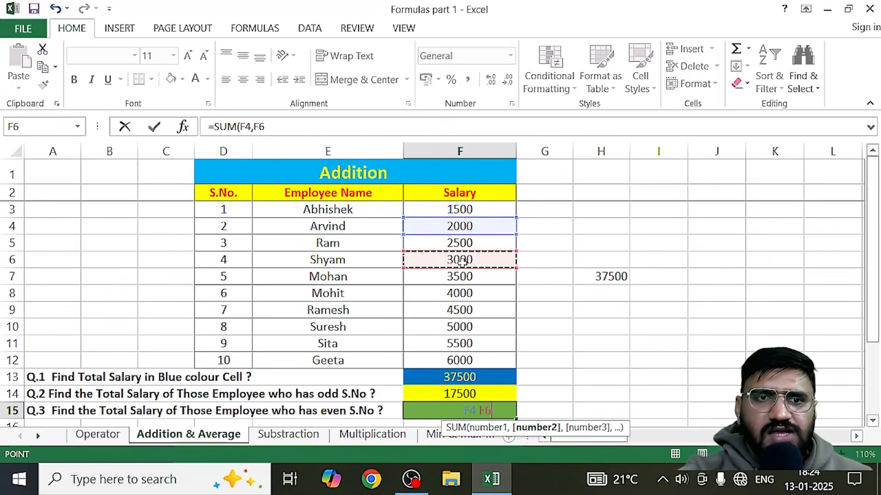
{"action": "type", "text": ","}
{"action": "left_click", "coordinate": [458, 296]}
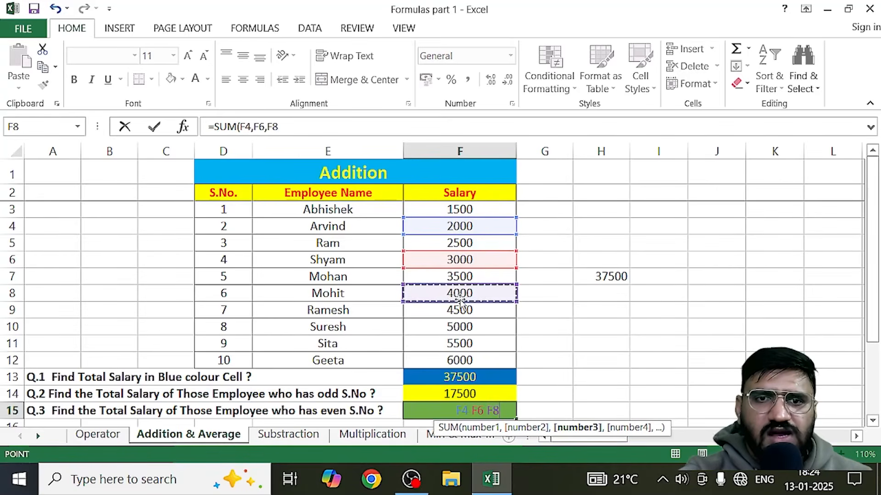
{"action": "type", "text": ","}
{"action": "left_click", "coordinate": [464, 327]}
{"action": "type", "text": ","}
{"action": "left_click", "coordinate": [467, 361]}
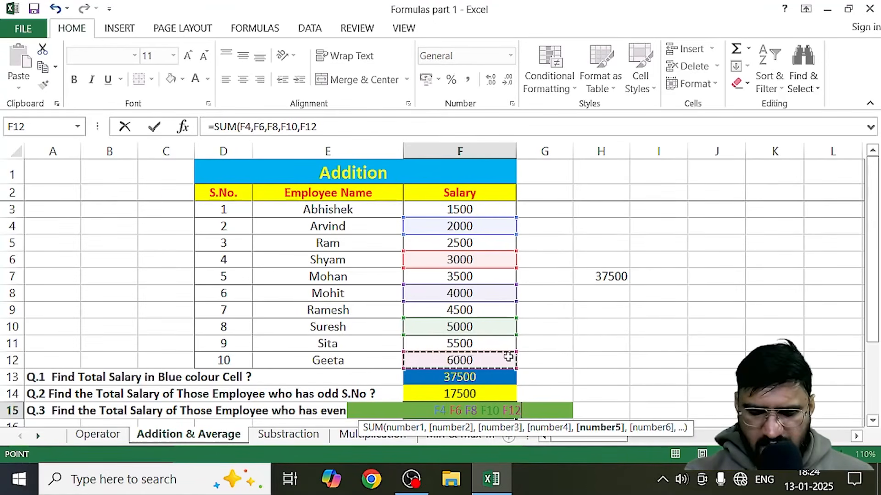
{"action": "type", "text": ")"}
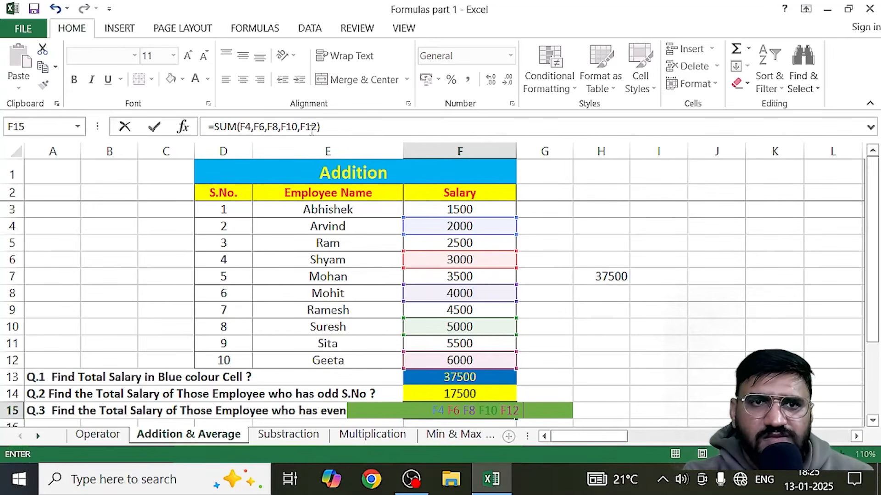
{"action": "key", "text": "Return"}
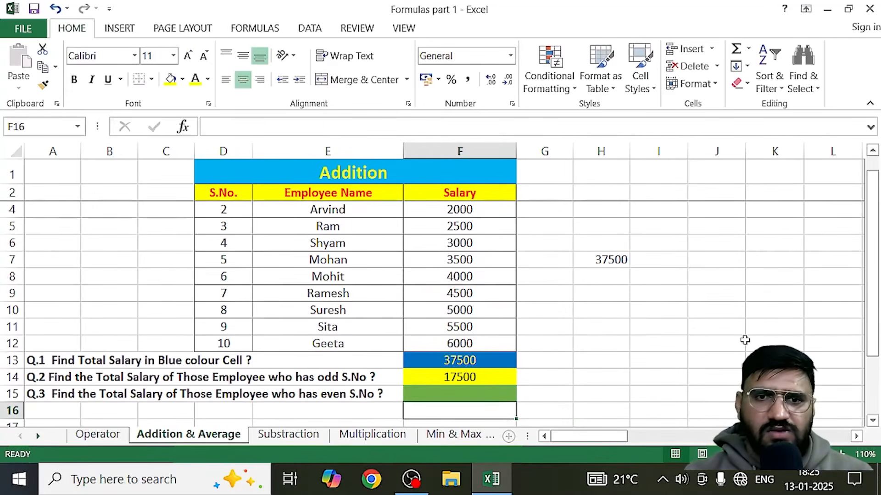
Change the font colour of the Q.3 total in F15 to black.
{"action": "scroll", "coordinate": [700, 360], "scroll_direction": "down", "scroll_amount": 1}
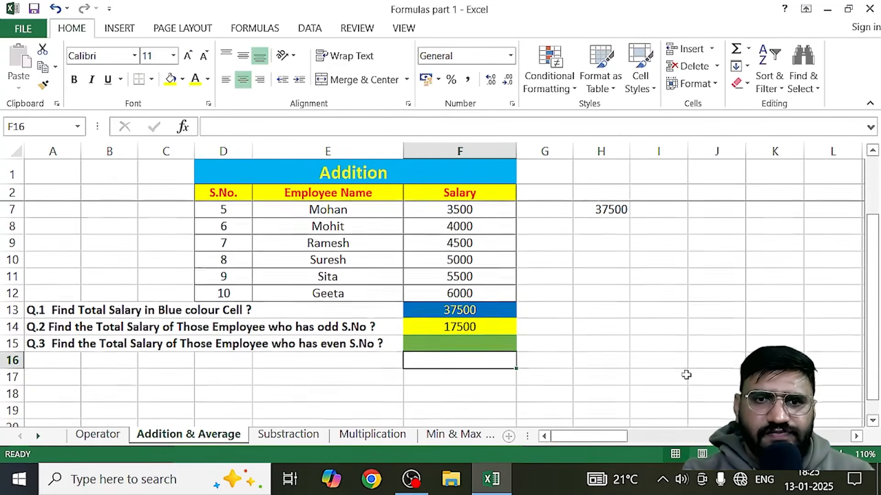
{"action": "left_click", "coordinate": [481, 345]}
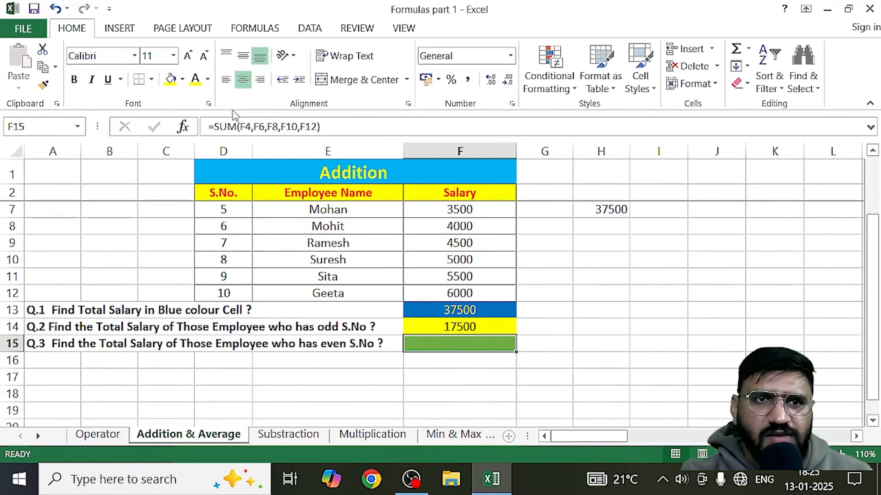
{"action": "left_click", "coordinate": [209, 80]}
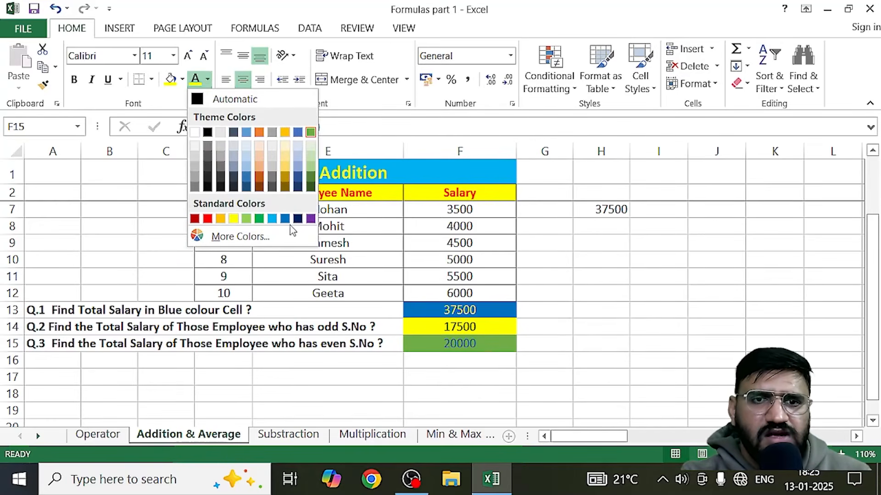
{"action": "left_click", "coordinate": [207, 132]}
{"action": "left_click", "coordinate": [674, 293]}
{"action": "scroll", "coordinate": [686, 405], "scroll_direction": "up", "scroll_amount": 2}
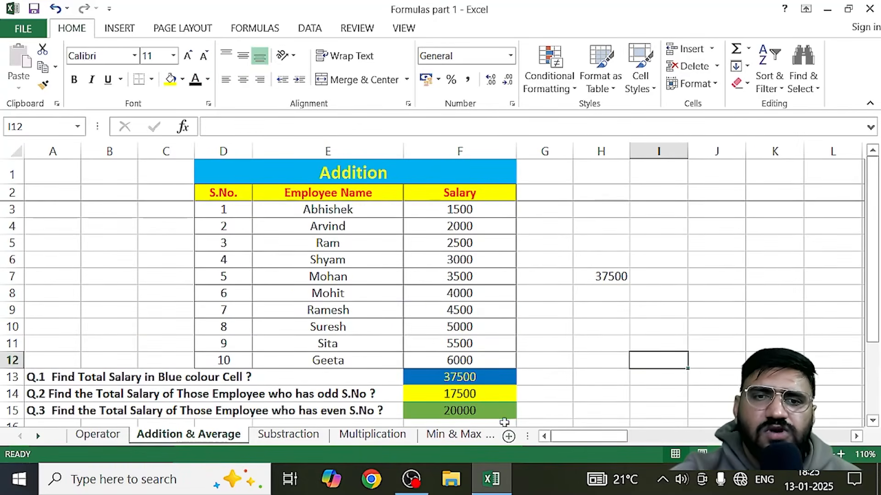
{"action": "scroll", "coordinate": [496, 403], "scroll_direction": "down", "scroll_amount": 3}
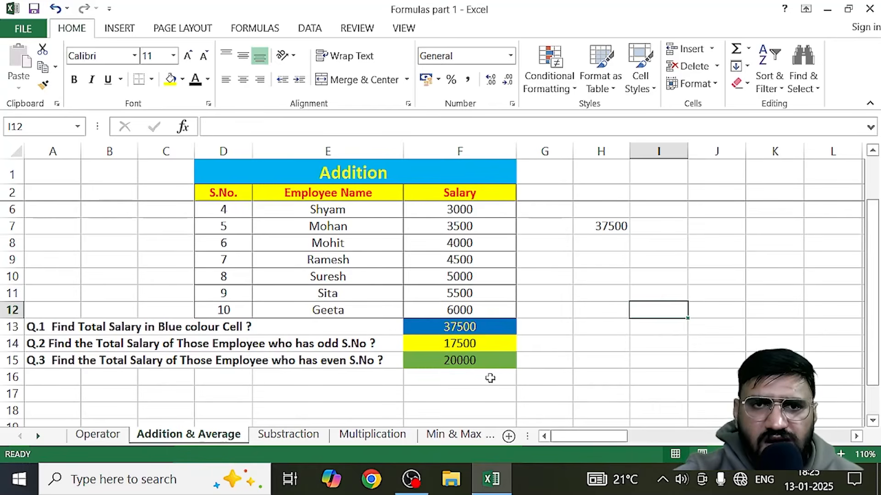
{"action": "scroll", "coordinate": [490, 378], "scroll_direction": "up", "scroll_amount": 3}
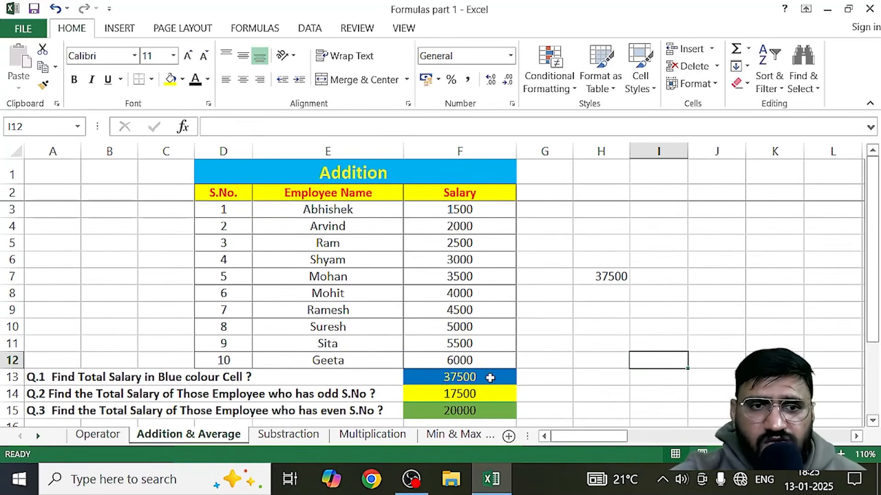
{"action": "scroll", "coordinate": [257, 352], "scroll_direction": "down", "scroll_amount": 3}
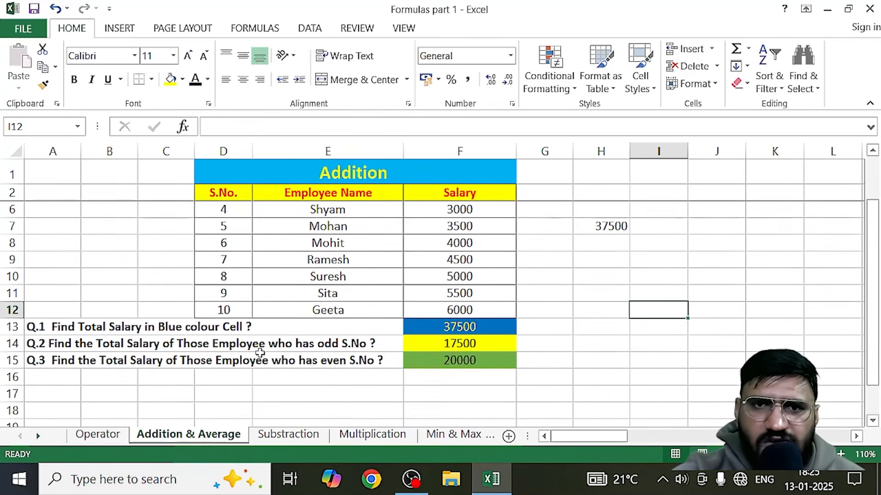
{"action": "scroll", "coordinate": [259, 352], "scroll_direction": "up", "scroll_amount": 3}
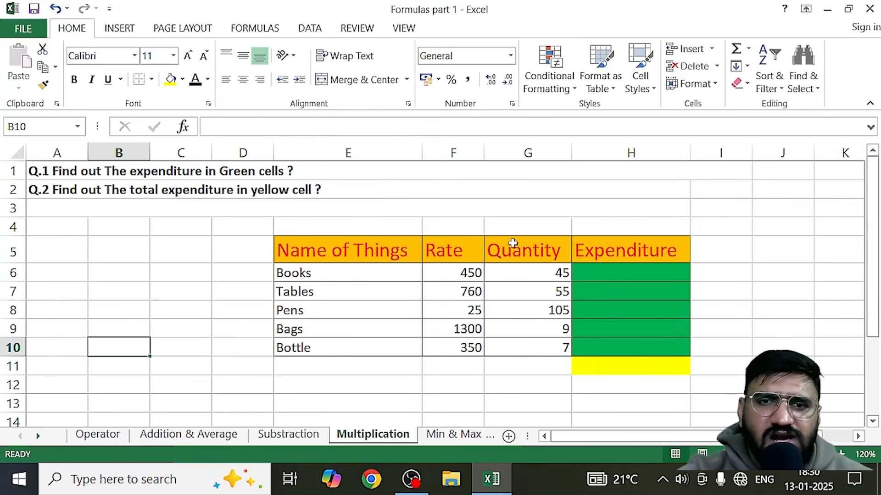
Point out the Books row's name, rate in F6, quantity in G6 and green expenditure cell H6 for Q.1.
{"action": "left_click", "coordinate": [356, 281]}
{"action": "left_click", "coordinate": [459, 278]}
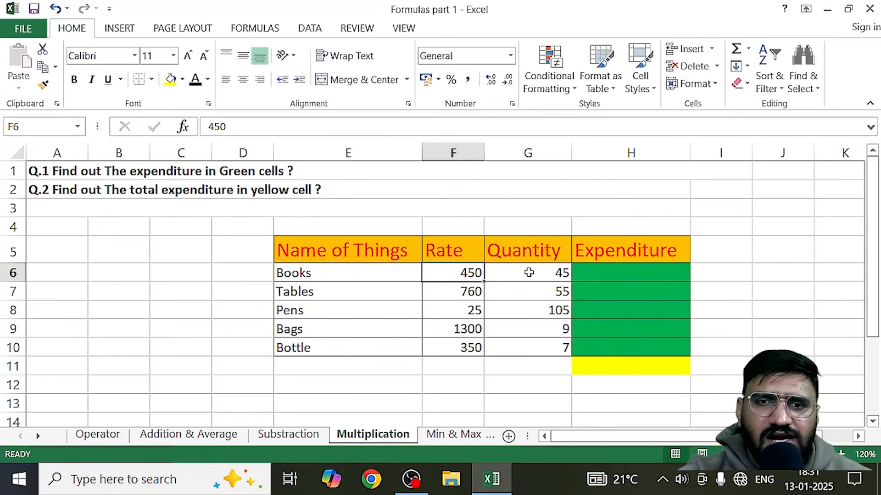
{"action": "left_click", "coordinate": [533, 274]}
{"action": "left_click", "coordinate": [616, 277]}
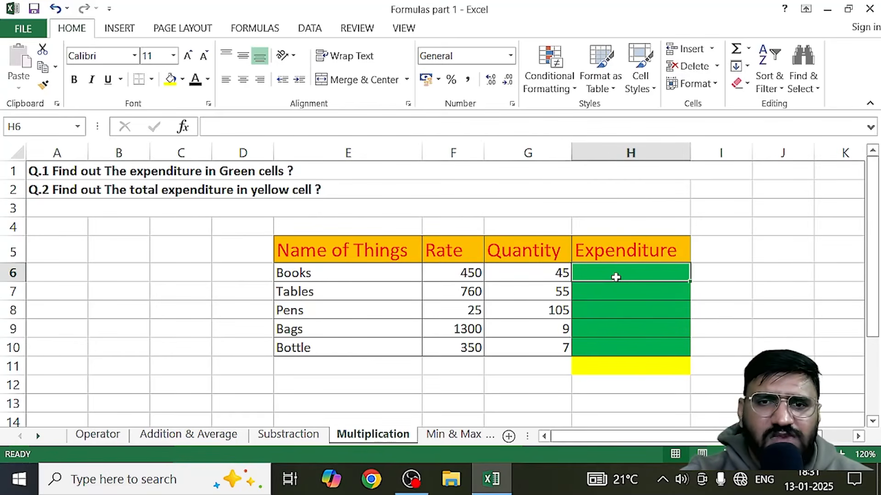
{"action": "left_click", "coordinate": [448, 275]}
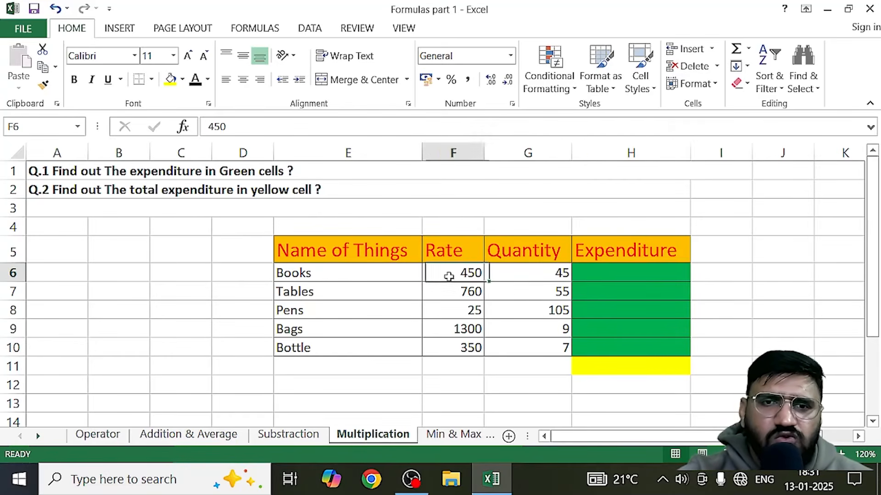
{"action": "left_click", "coordinate": [512, 273]}
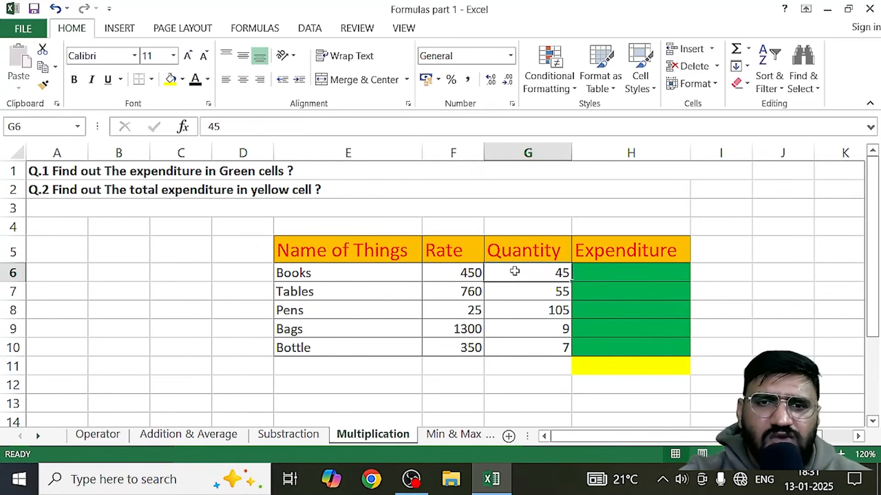
Set the font colour of the Books expenditure cell H6 to yellow.
{"action": "left_click", "coordinate": [623, 272]}
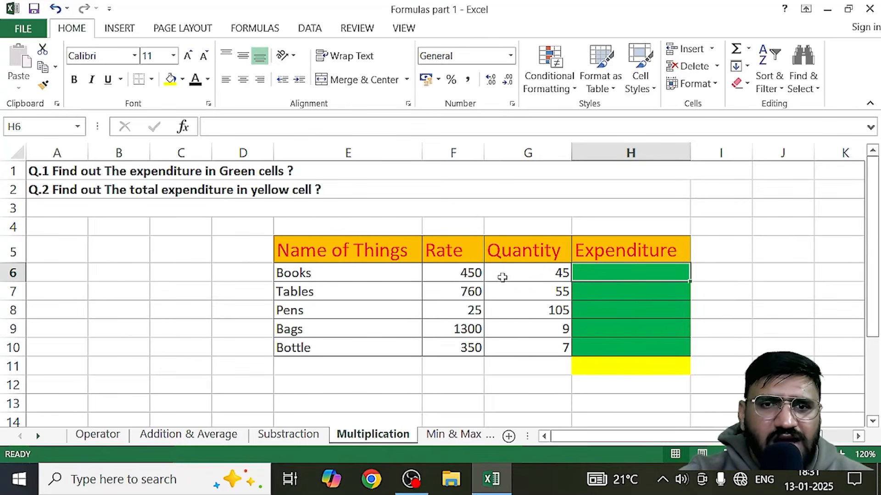
{"action": "left_click", "coordinate": [209, 80]}
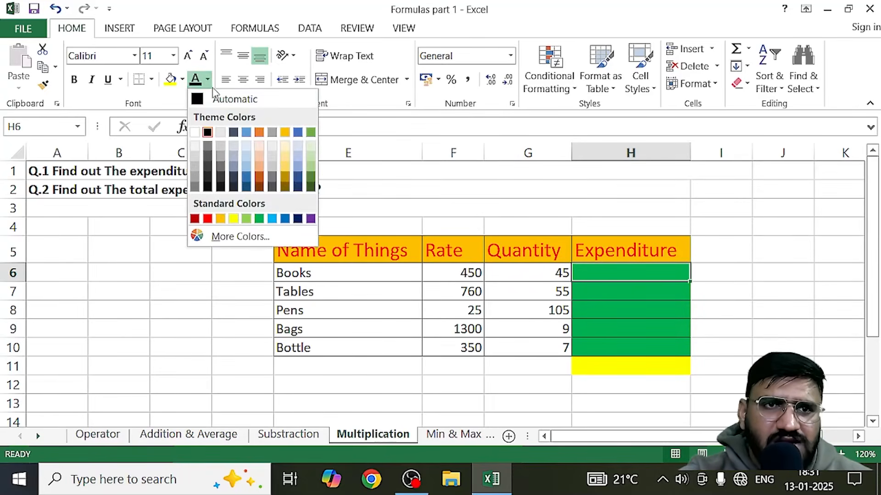
{"action": "left_click", "coordinate": [231, 219]}
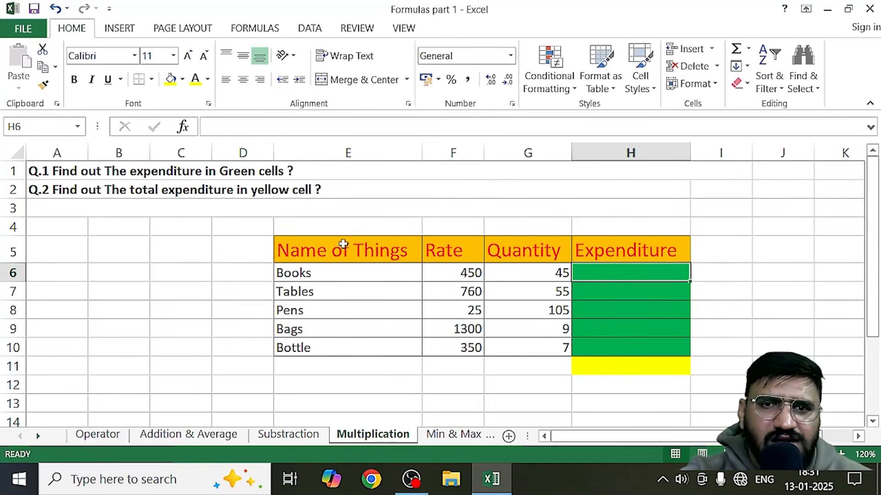
Enter the formula =F6*G6 in H6 to multiply the Books rate by its quantity.
{"action": "double_click", "coordinate": [627, 275]}
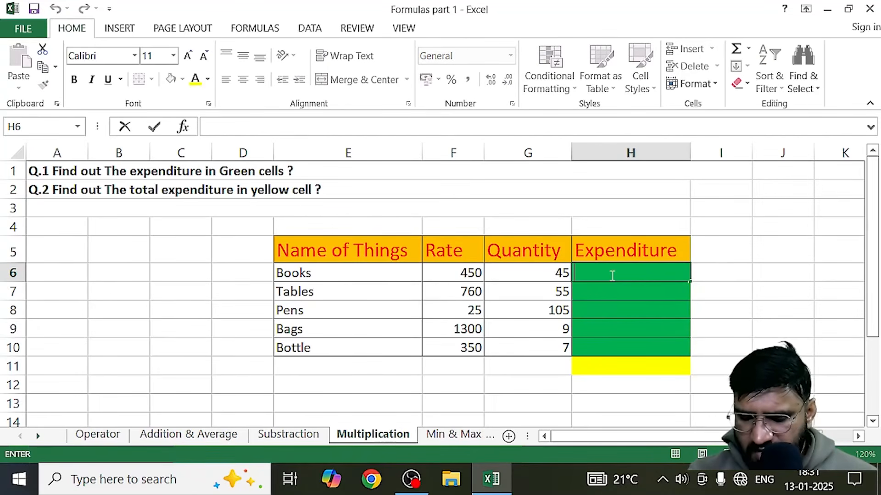
{"action": "type", "text": "="}
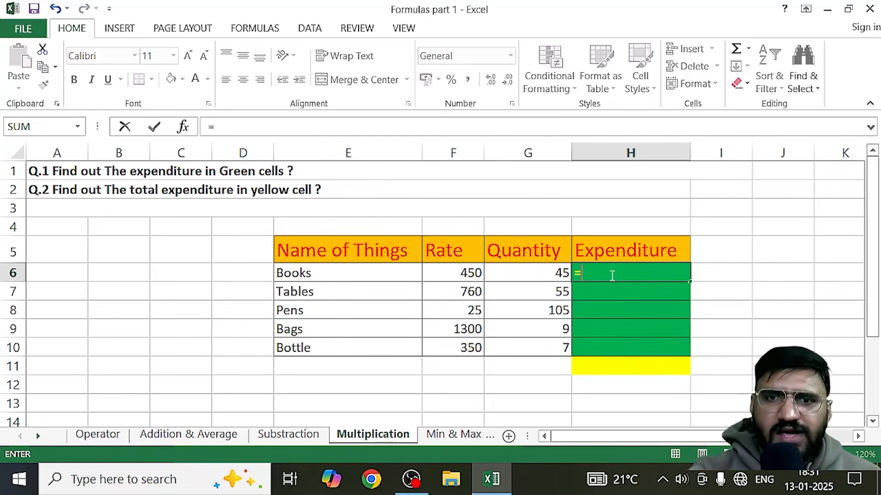
{"action": "left_click", "coordinate": [464, 278]}
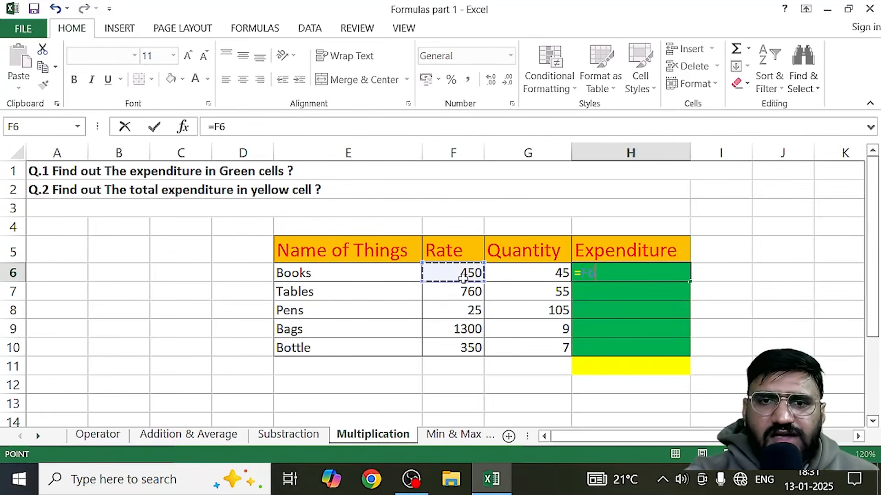
{"action": "type", "text": "*"}
{"action": "left_click", "coordinate": [538, 275]}
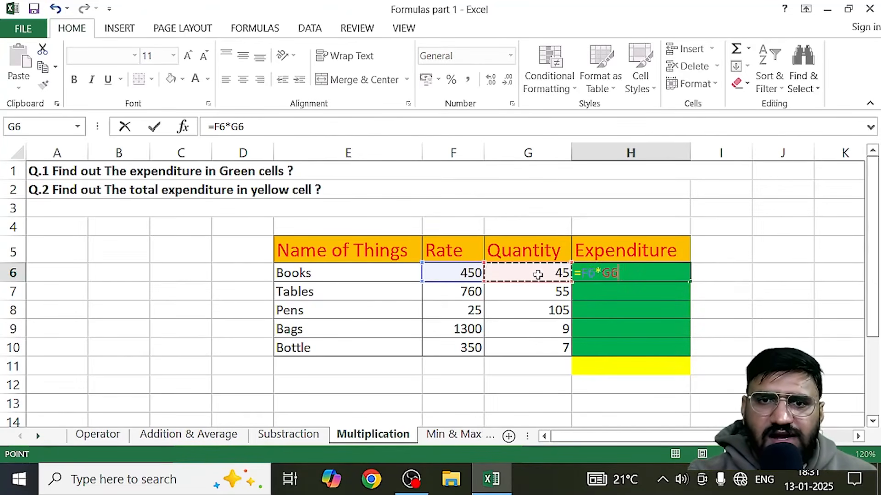
{"action": "key", "text": "Return"}
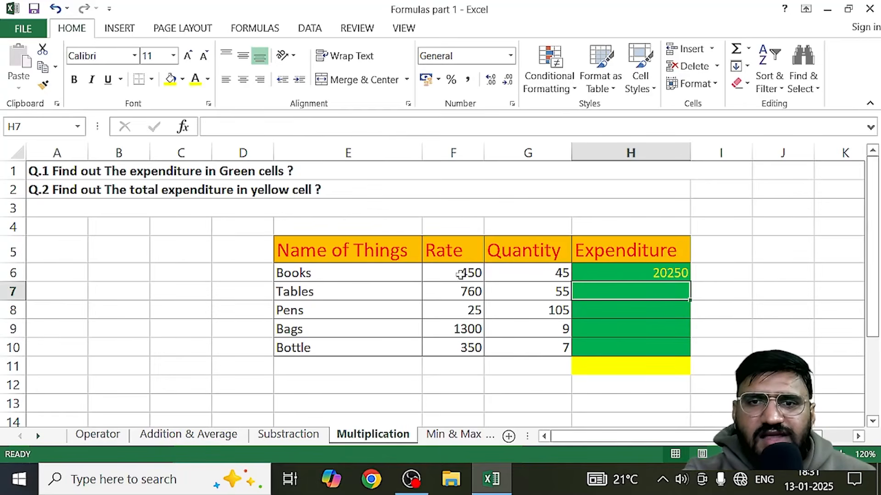
Compare the formula in H6 with the Books rate in F6 and quantity in G6.
{"action": "left_click", "coordinate": [621, 272]}
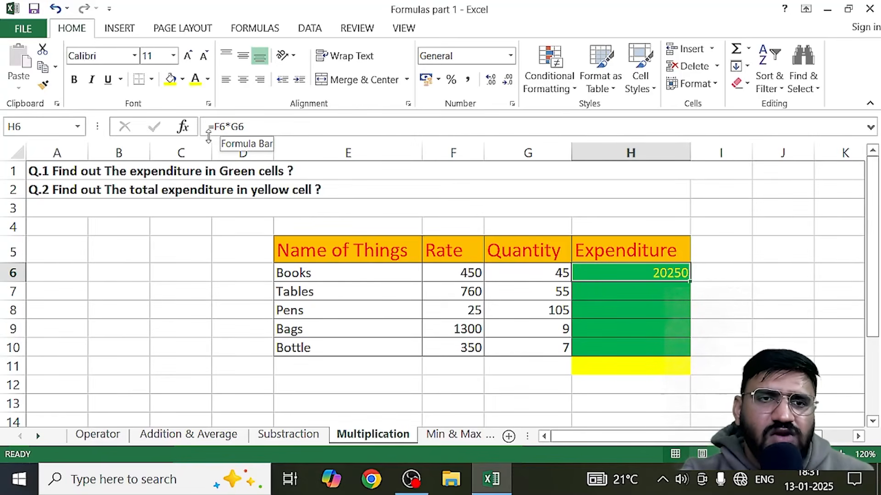
{"action": "left_click", "coordinate": [452, 273]}
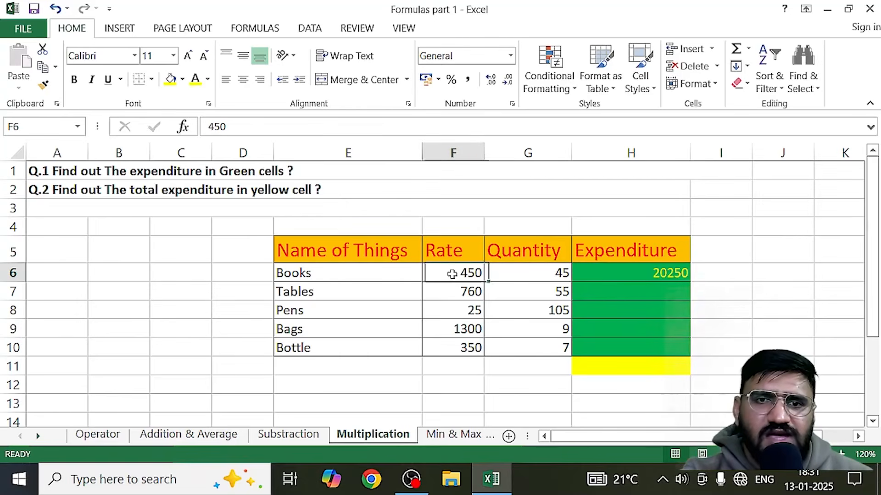
{"action": "left_click", "coordinate": [555, 273]}
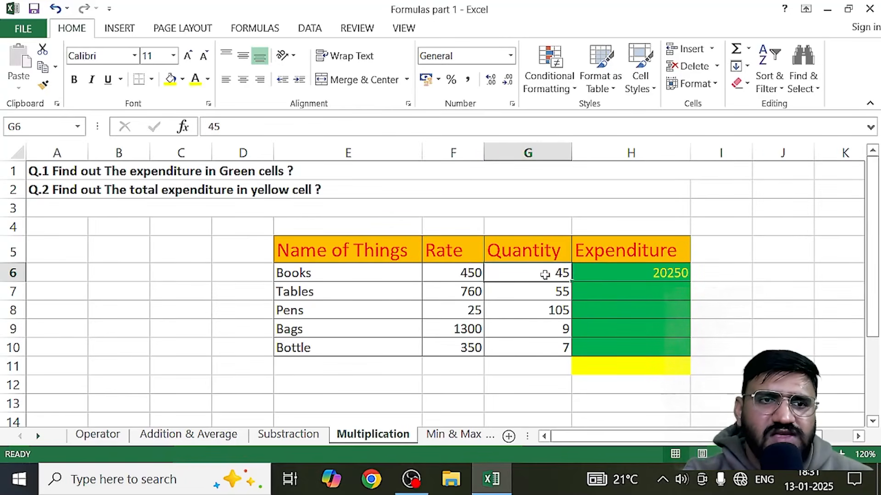
Fill the Books expenditure formula from H6 down through H10 for the remaining items.
{"action": "left_click", "coordinate": [605, 275]}
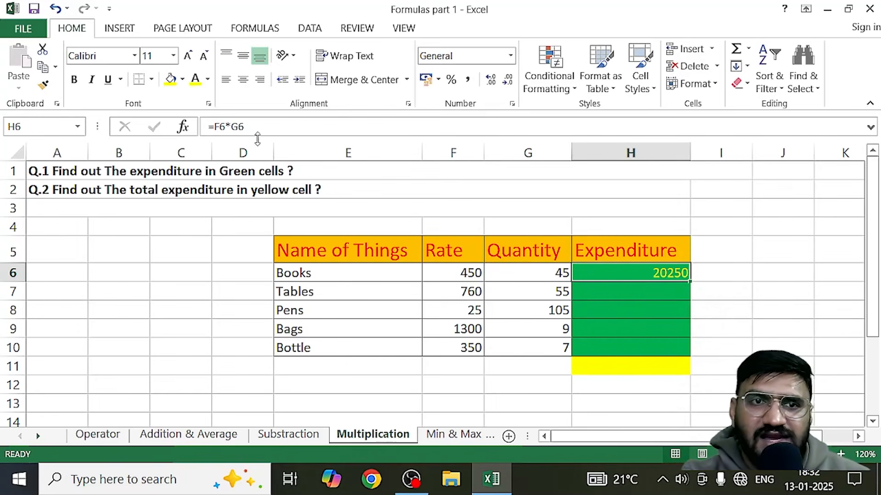
{"action": "left_click_drag", "start_coordinate": [689, 281], "coordinate": [680, 350]}
{"action": "left_click", "coordinate": [783, 366]}
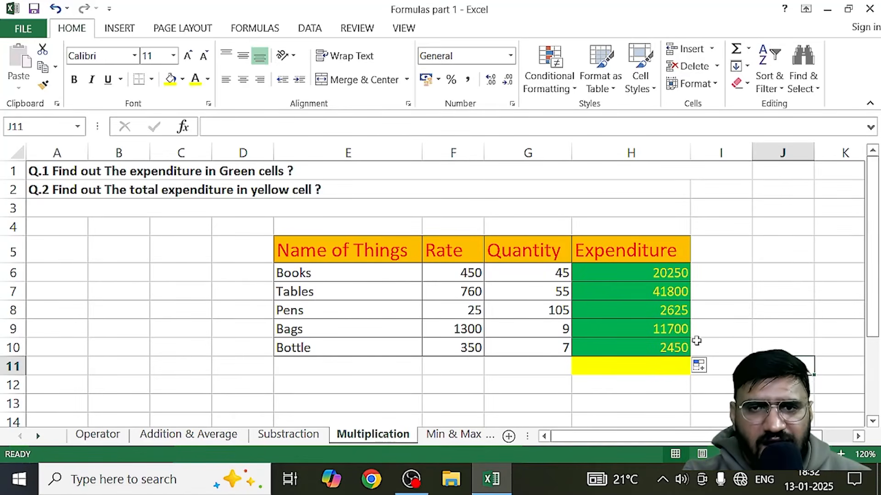
Clear the cell-reference formulas from the green expenditure cells H6:H10.
{"action": "left_click", "coordinate": [627, 271]}
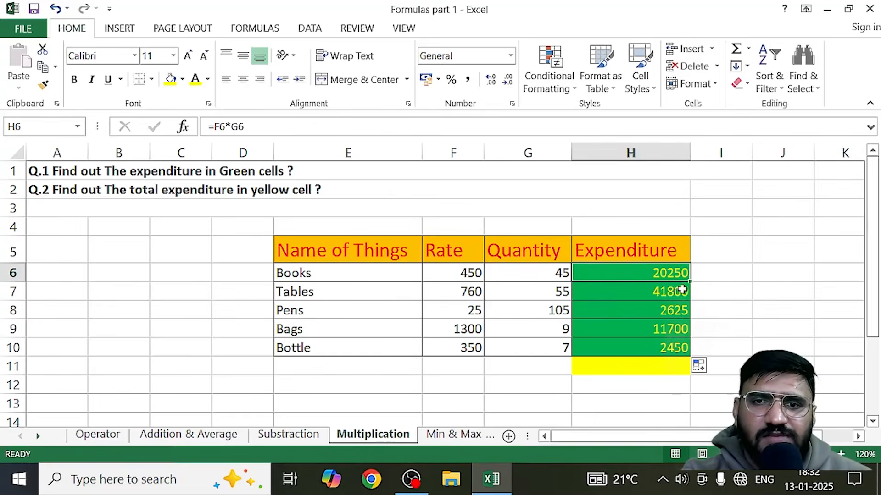
{"action": "left_click_drag", "start_coordinate": [692, 280], "coordinate": [678, 356]}
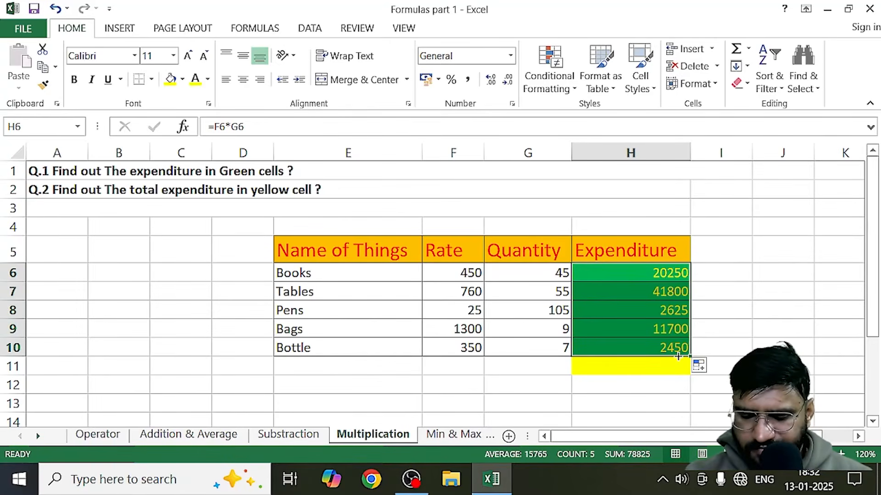
{"action": "key", "text": "Delete"}
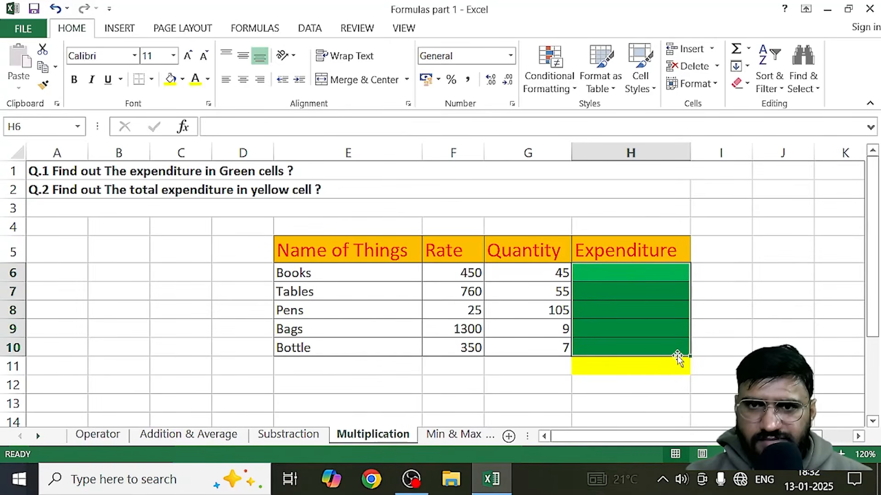
{"action": "left_click", "coordinate": [743, 344]}
Enter the Books expenditure in H6 with typed numbers, as =450*45.
{"action": "left_click", "coordinate": [609, 274]}
{"action": "double_click", "coordinate": [609, 275]}
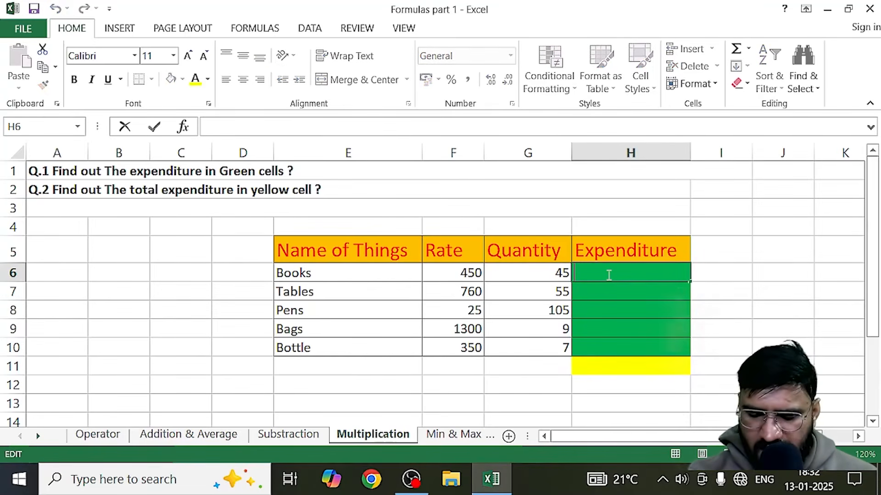
{"action": "type", "text": "="}
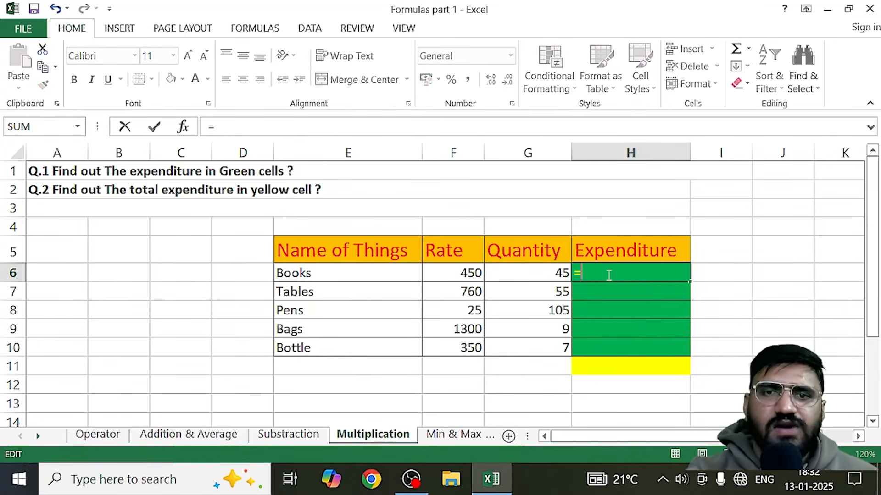
{"action": "type", "text": "450"}
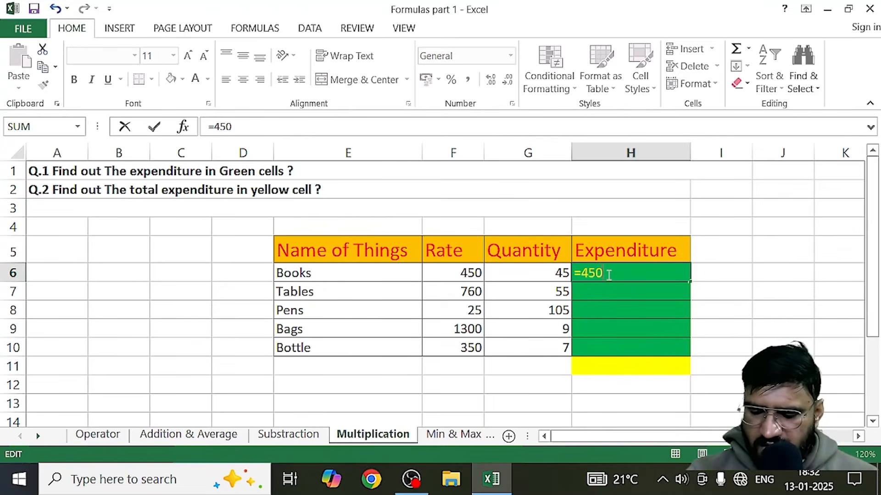
{"action": "type", "text": "*45"}
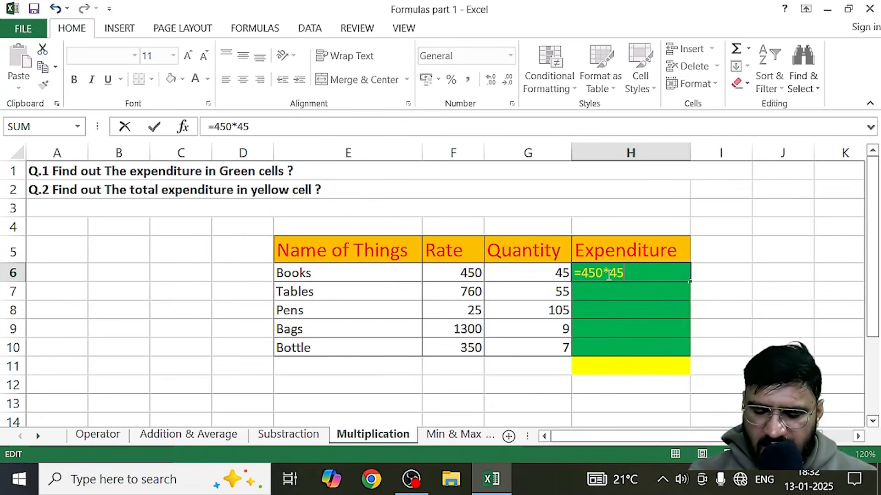
{"action": "key", "text": "Return"}
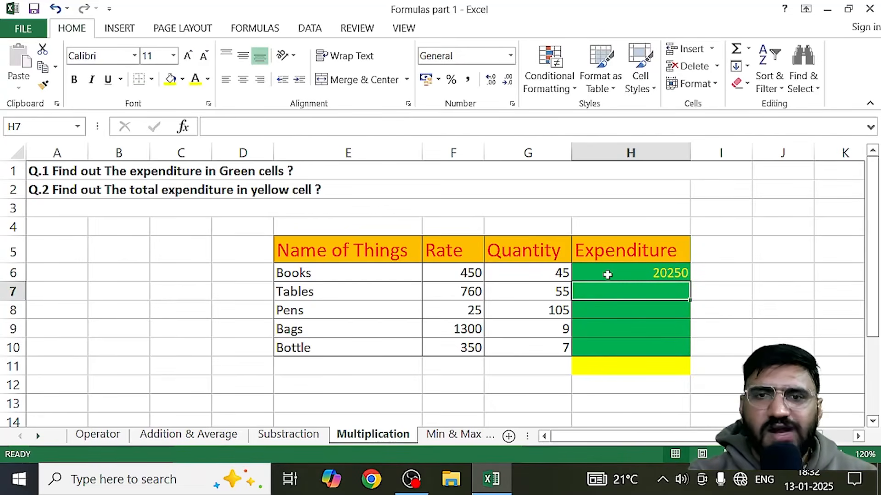
Fill the typed-number formula =450*45 from H6 down through H10.
{"action": "left_click", "coordinate": [642, 274]}
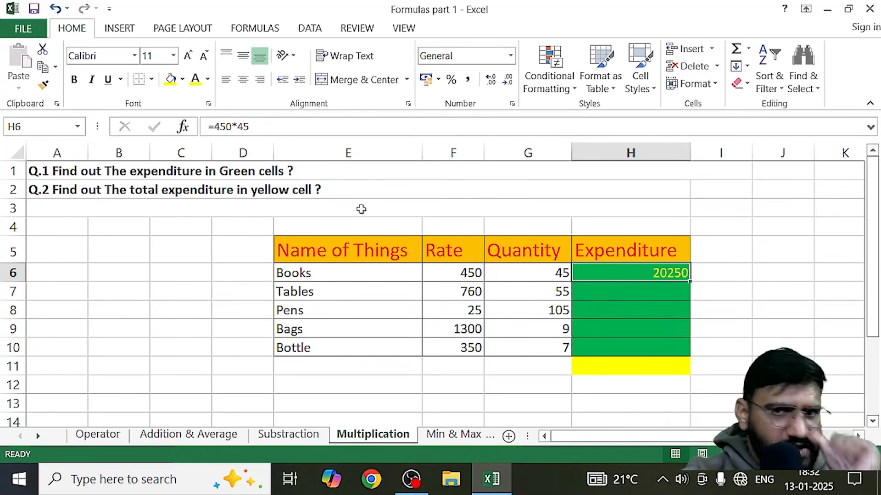
{"action": "left_click_drag", "start_coordinate": [682, 279], "coordinate": [681, 354]}
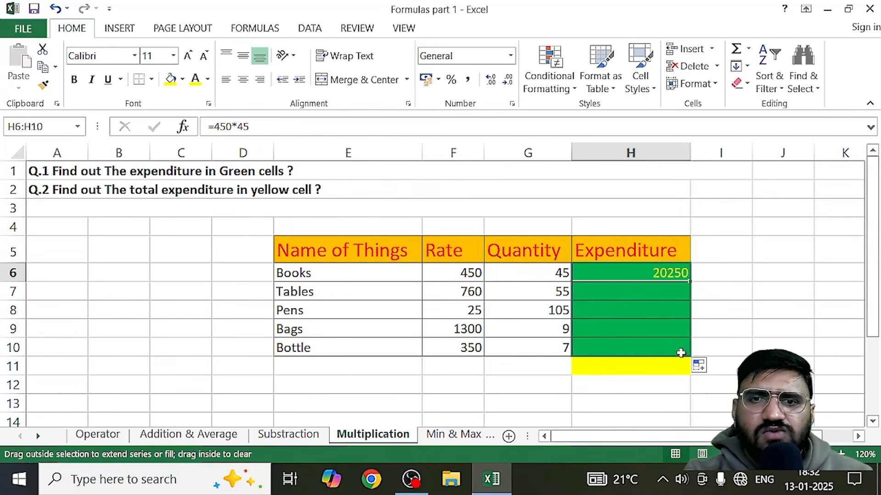
{"action": "left_click", "coordinate": [796, 279]}
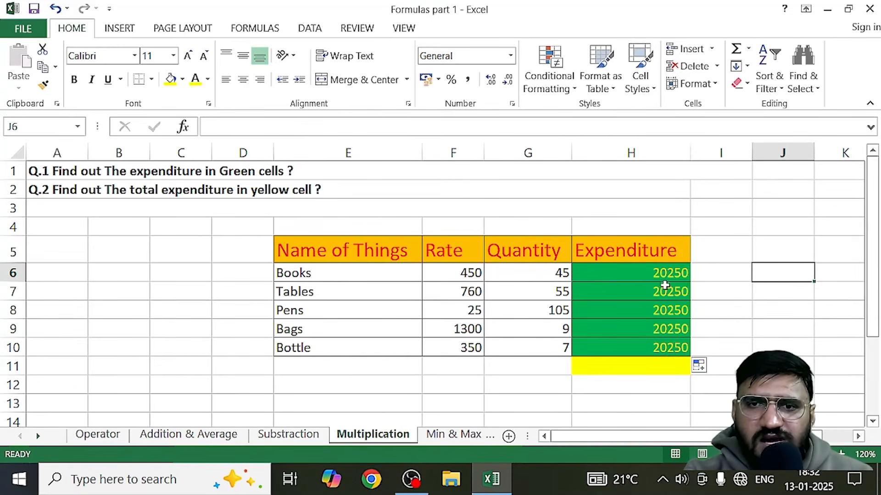
{"action": "left_click", "coordinate": [780, 328]}
{"action": "left_click", "coordinate": [720, 332]}
{"action": "left_click", "coordinate": [753, 248]}
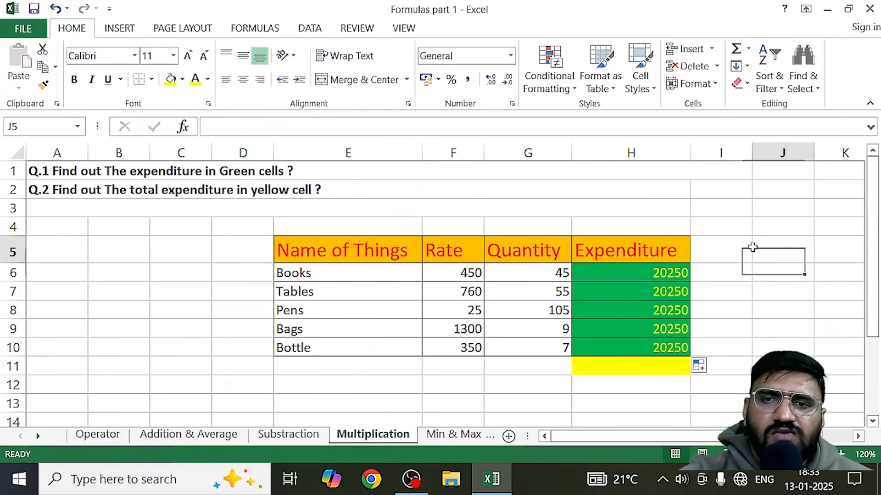
Clear the typed-number formulas from the expenditure range H6:H10.
{"action": "left_click", "coordinate": [628, 272]}
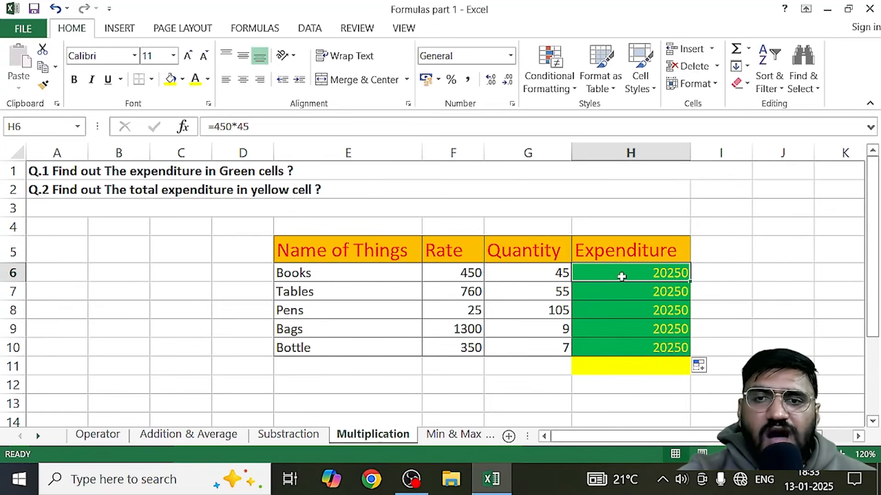
{"action": "left_click_drag", "start_coordinate": [691, 280], "coordinate": [681, 359]}
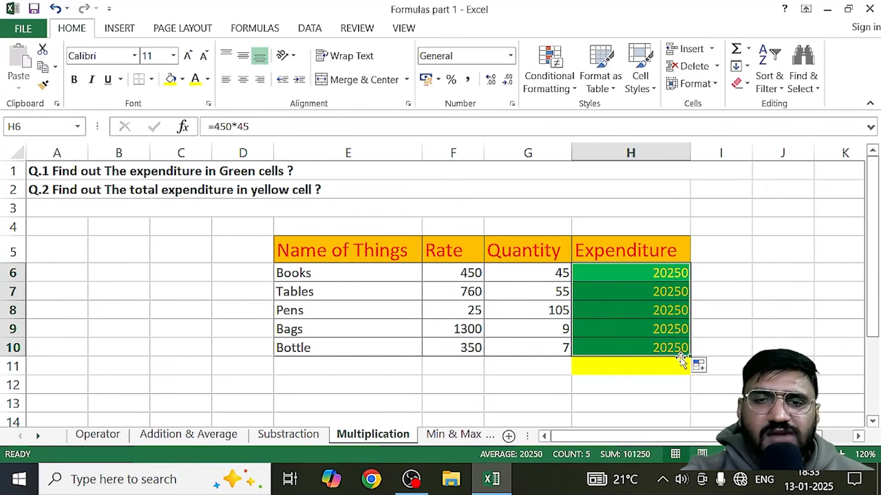
{"action": "key", "text": "Delete"}
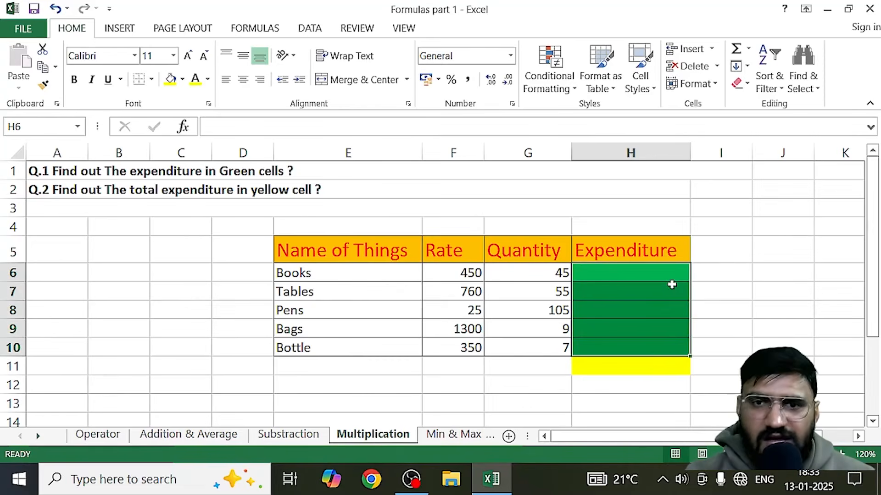
Calculate the Books expenditure in H6 with cell references, as =F6*G6.
{"action": "left_click", "coordinate": [619, 277]}
{"action": "double_click", "coordinate": [620, 276]}
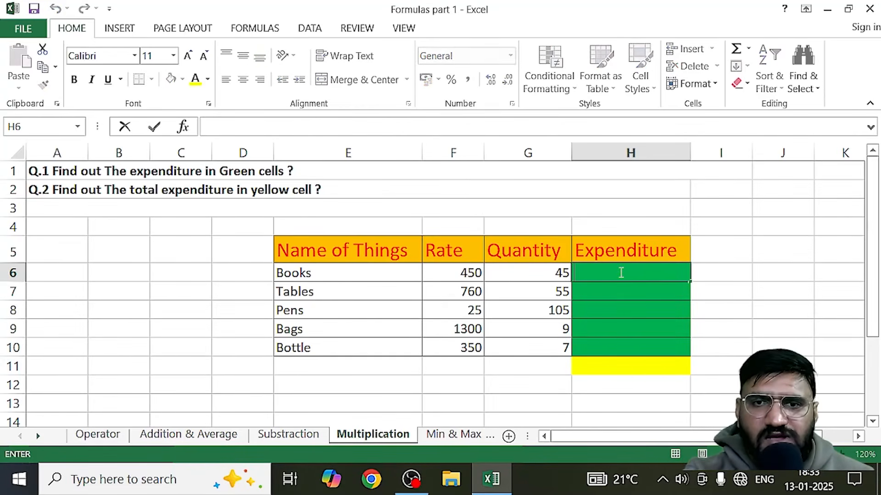
{"action": "type", "text": "="}
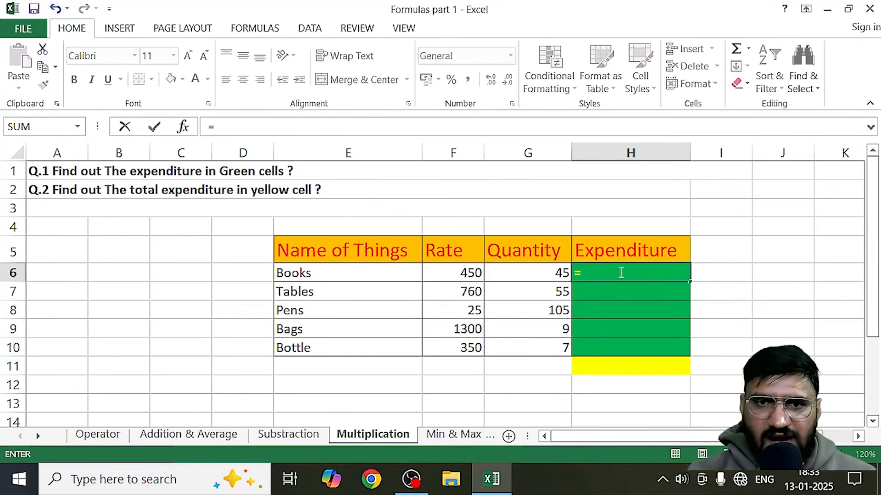
{"action": "left_click", "coordinate": [470, 275]}
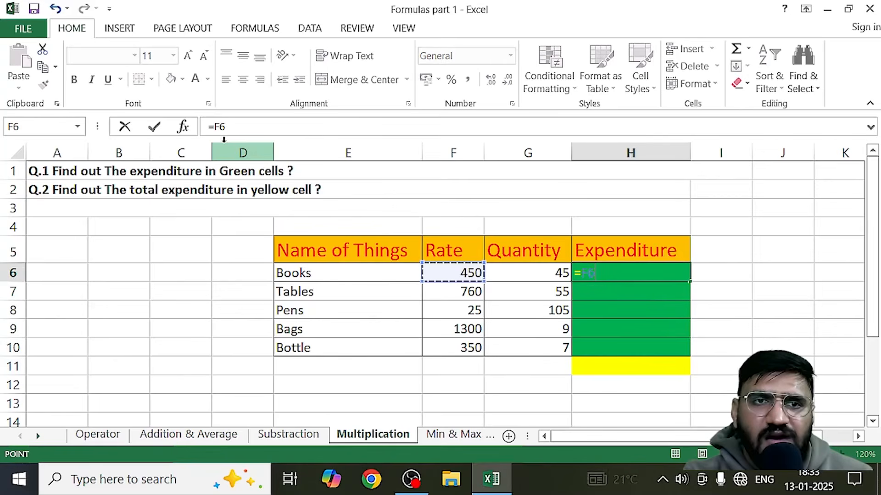
{"action": "type", "text": "*"}
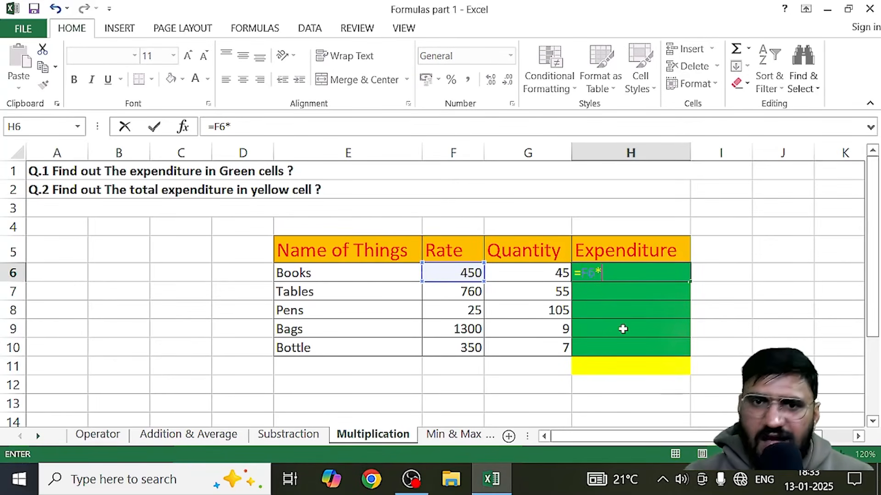
{"action": "left_click", "coordinate": [526, 274]}
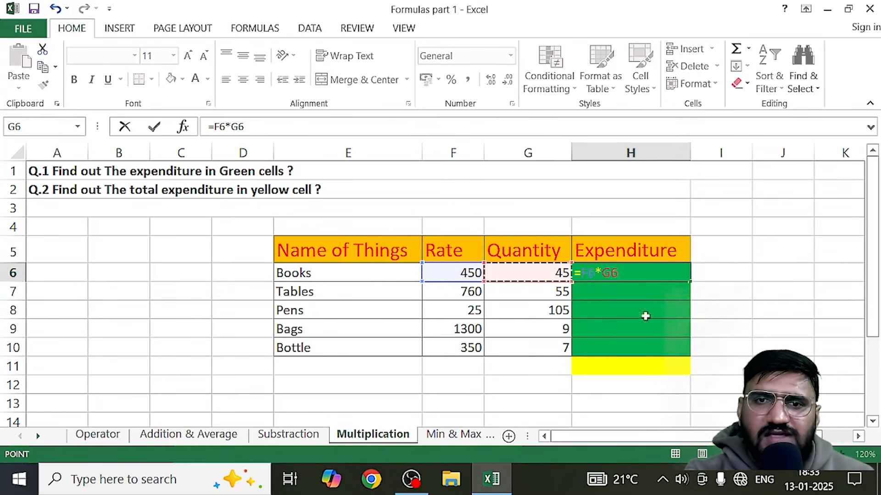
{"action": "key", "text": "Return"}
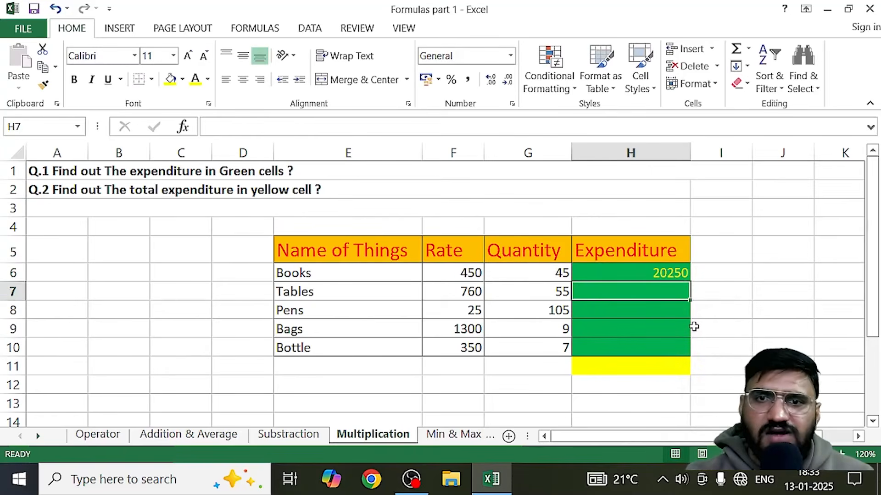
Fill the cell-reference formula from H6 down through H10 for the remaining items.
{"action": "left_click", "coordinate": [624, 267]}
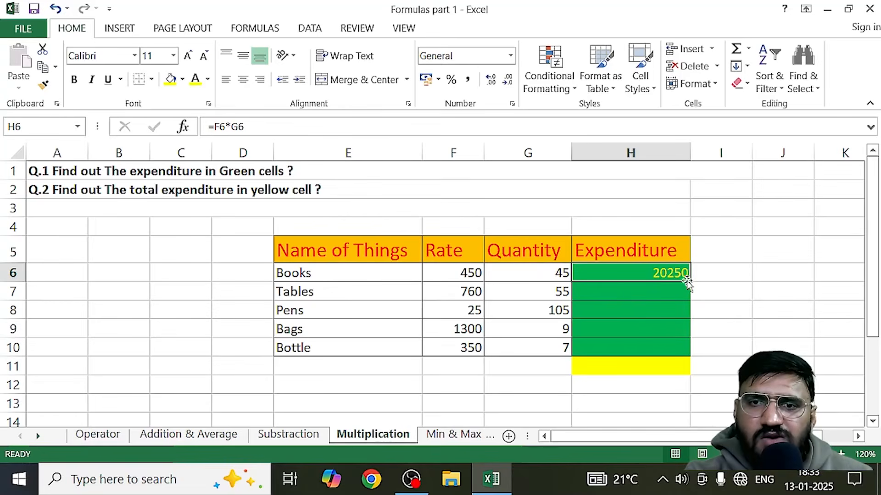
{"action": "left_click_drag", "start_coordinate": [689, 281], "coordinate": [680, 358]}
{"action": "left_click", "coordinate": [782, 311]}
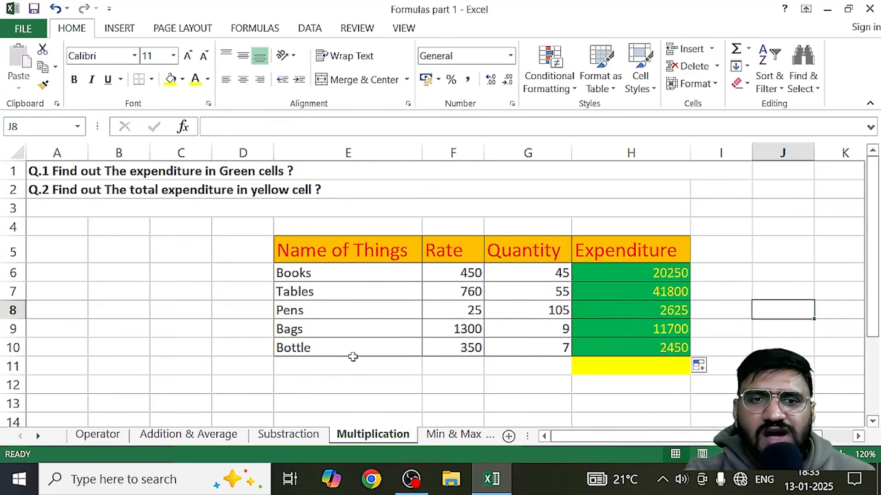
Calculate the total expenditure in yellow cell H11 with =SUM(H6:H10), extending the range from H6 in extend-selection mode.
{"action": "double_click", "coordinate": [617, 369]}
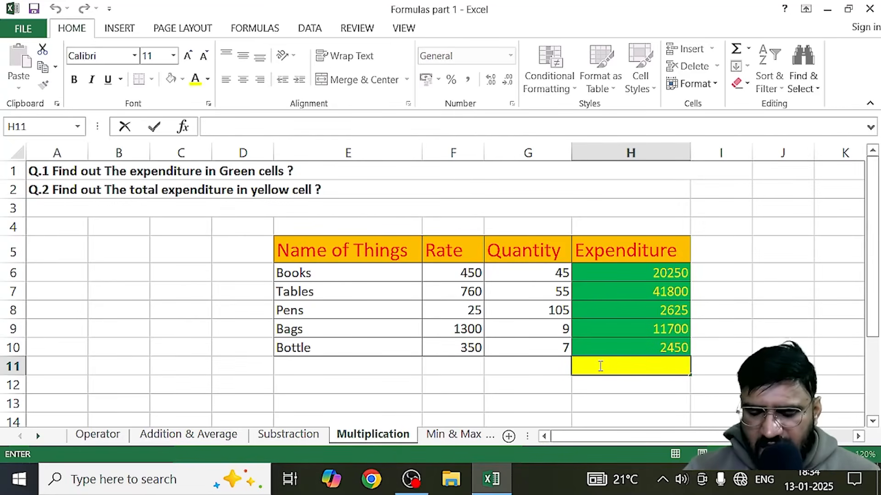
{"action": "type", "text": "="}
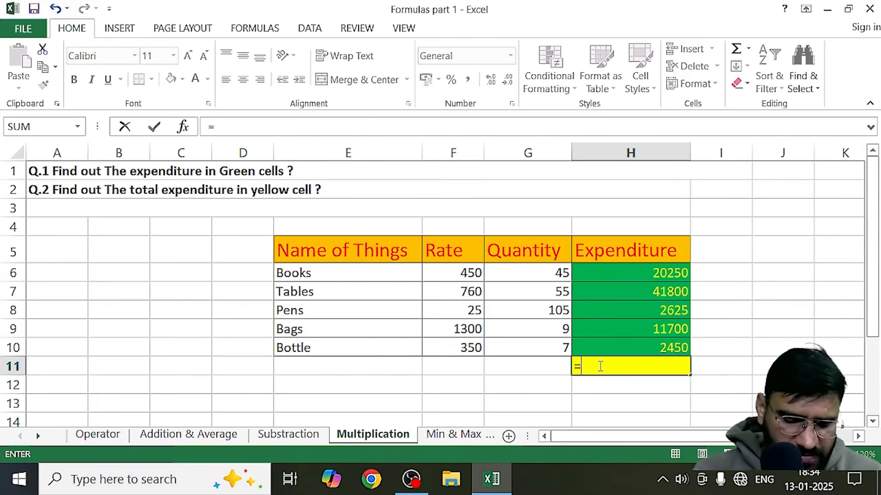
{"action": "type", "text": "sum"}
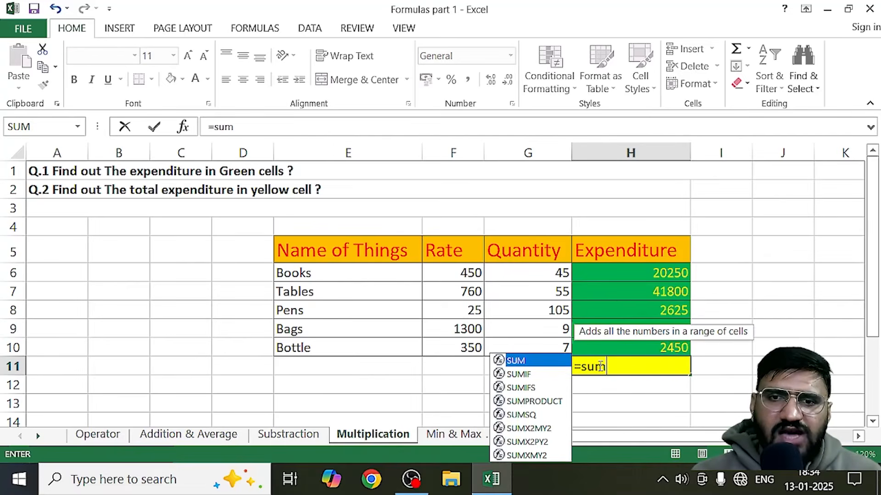
{"action": "key", "text": "Tab"}
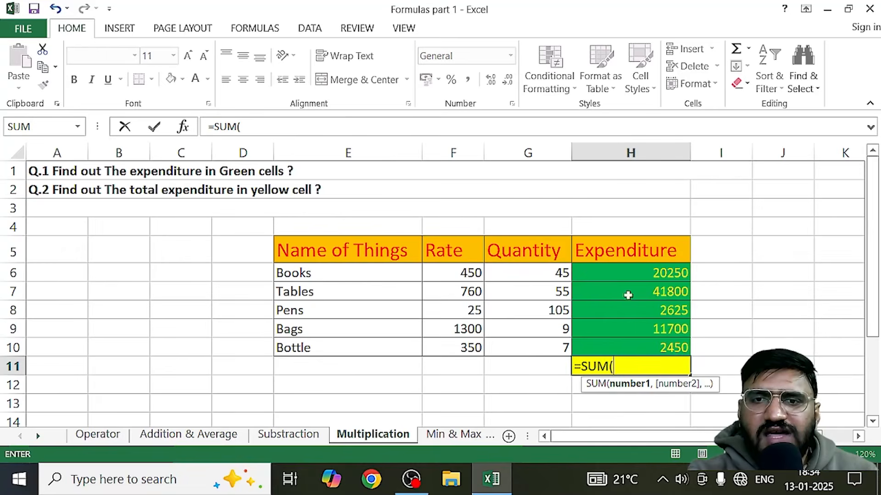
{"action": "left_click", "coordinate": [626, 273]}
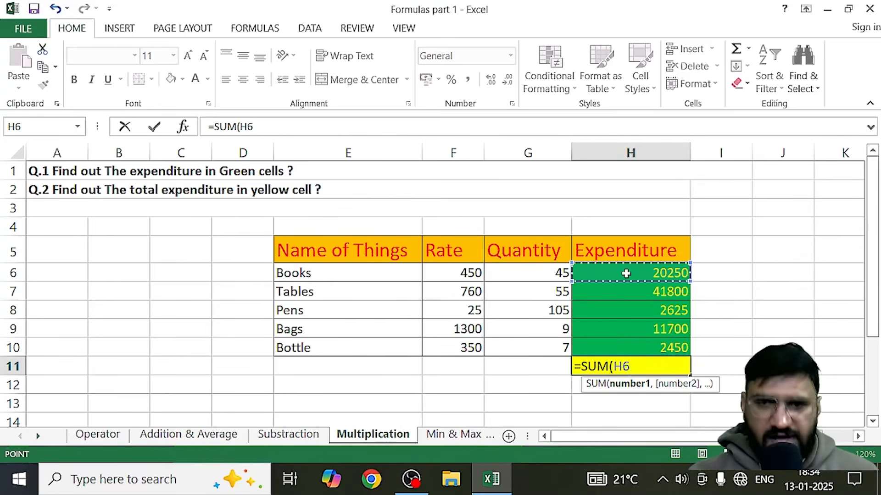
{"action": "key", "text": "F8"}
{"action": "left_click_drag", "start_coordinate": [626, 273], "coordinate": [643, 348]}
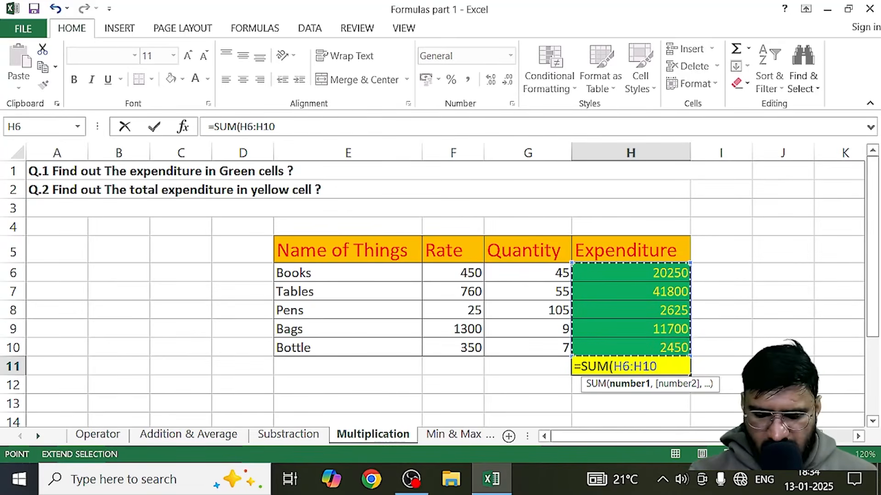
{"action": "type", "text": ")"}
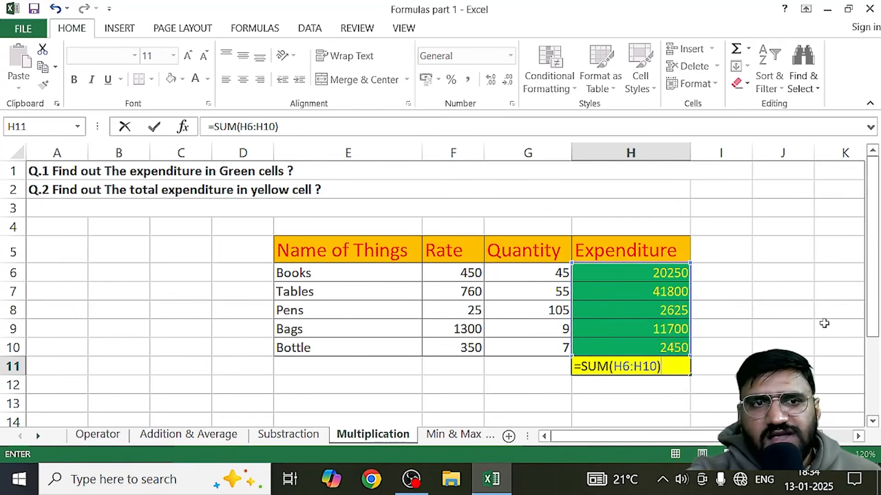
{"action": "key", "text": "Return"}
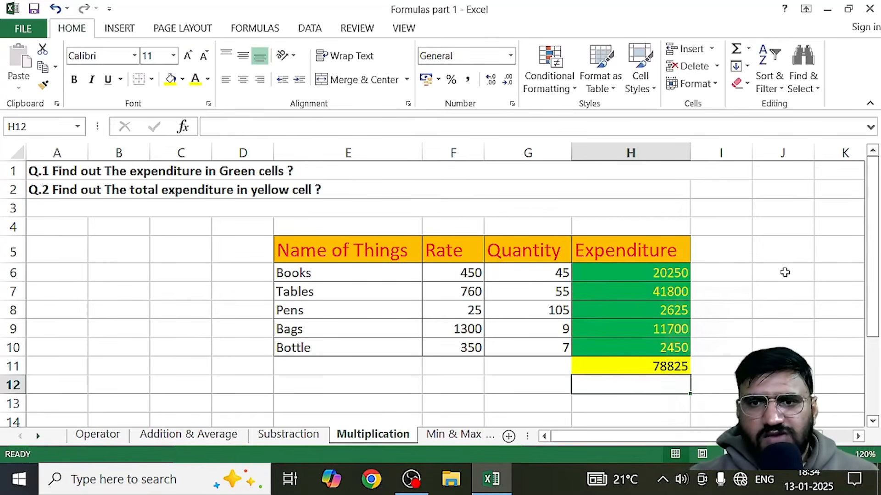
Erase the whole SUM formula from the yellow total cell H11.
{"action": "double_click", "coordinate": [652, 366]}
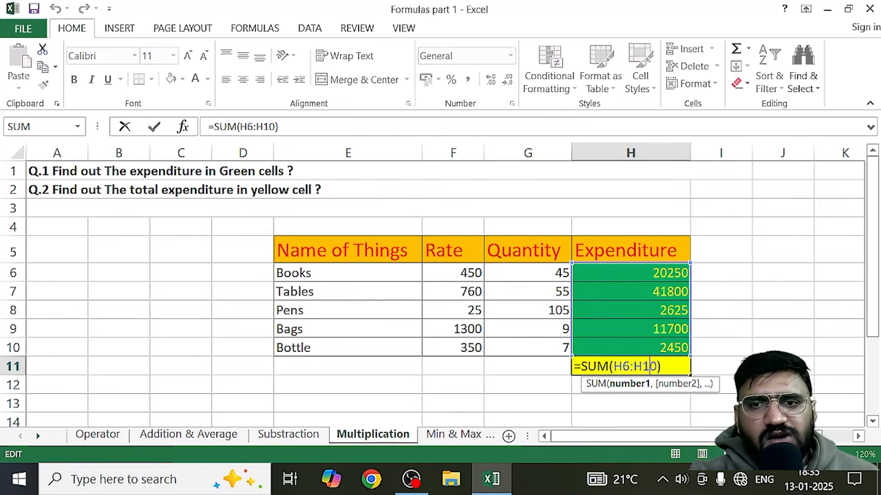
{"action": "left_click", "coordinate": [674, 365]}
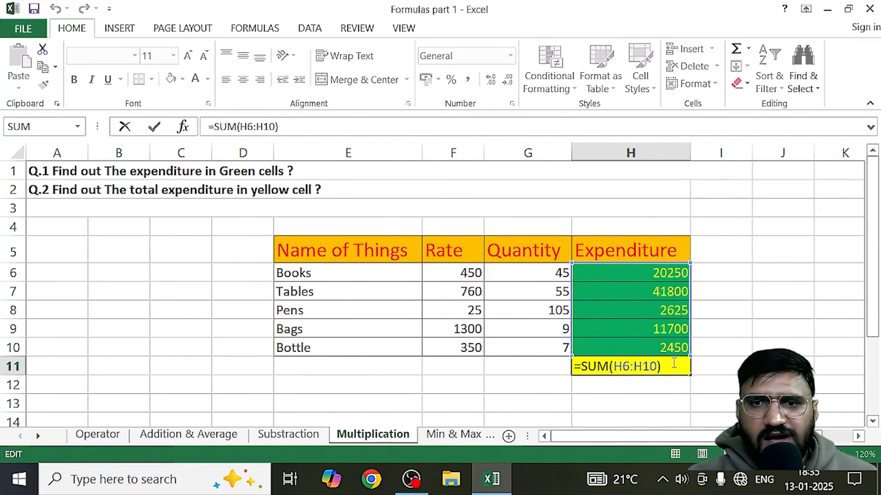
{"action": "key", "text": "BackSpace"}
{"action": "key", "text": "BackSpace"}
{"action": "key", "text": "BackSpace"}
{"action": "key", "text": "BackSpace"}
{"action": "key", "text": "BackSpace"}
{"action": "key", "text": "BackSpace"}
{"action": "key", "text": "BackSpace"}
{"action": "key", "text": "BackSpace"}
{"action": "key", "text": "BackSpace"}
{"action": "key", "text": "BackSpace"}
{"action": "key", "text": "BackSpace"}
{"action": "key", "text": "BackSpace"}
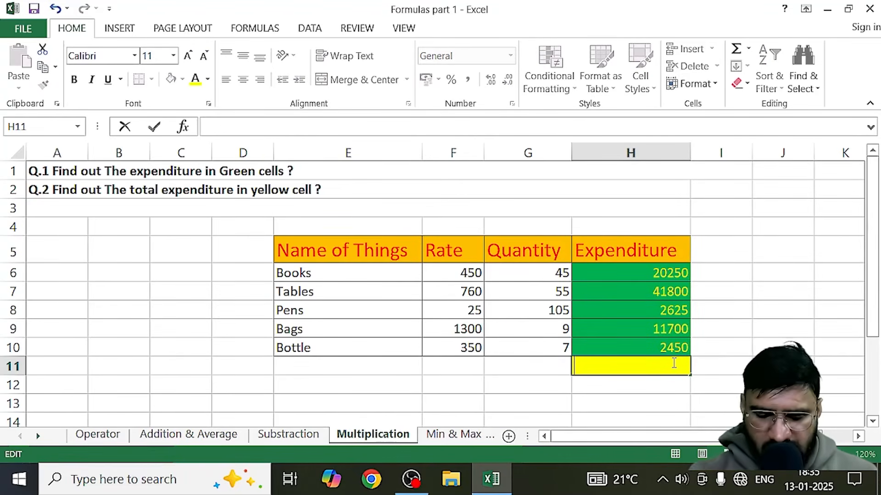
Enter the total expenditure formula =SUM(H6:H10) again in yellow cell H11.
{"action": "type", "text": "="}
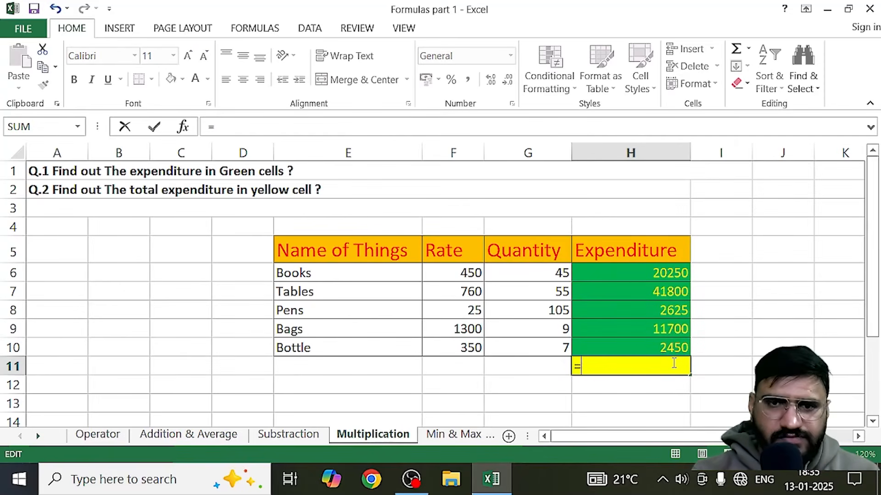
{"action": "type", "text": "sum"}
{"action": "key", "text": "Tab"}
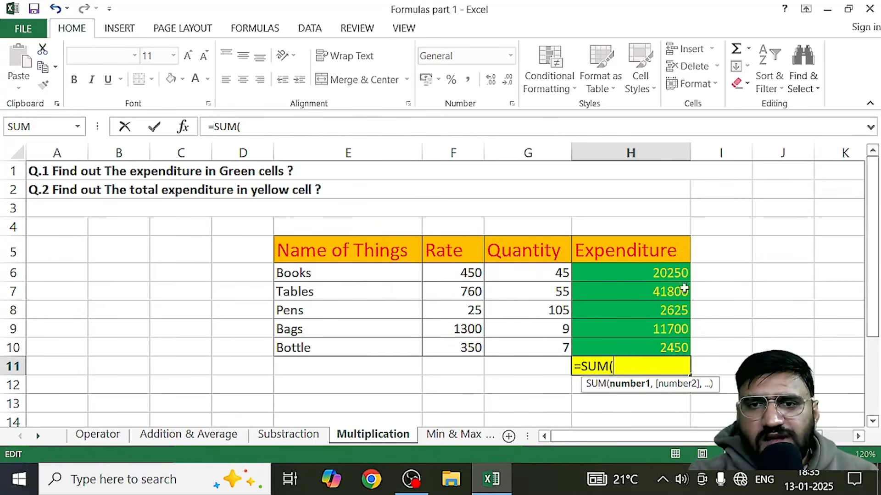
{"action": "left_click_drag", "start_coordinate": [665, 275], "coordinate": [667, 348]}
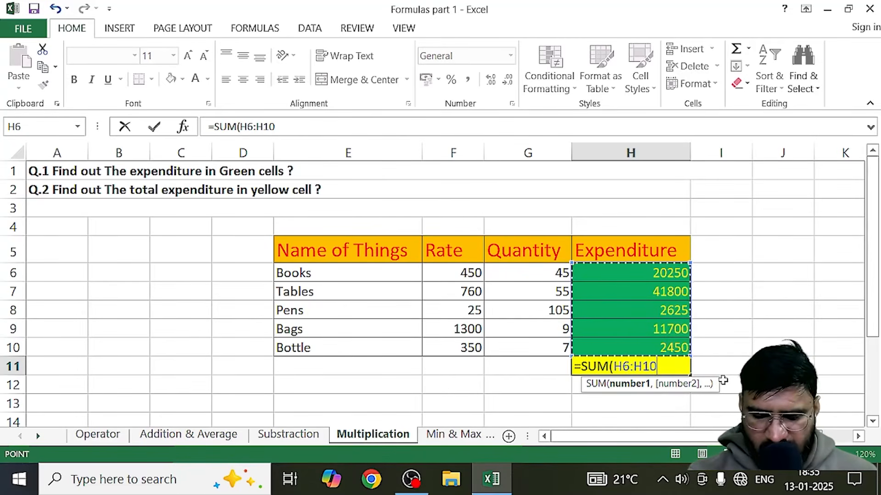
{"action": "type", "text": ")"}
{"action": "key", "text": "Return"}
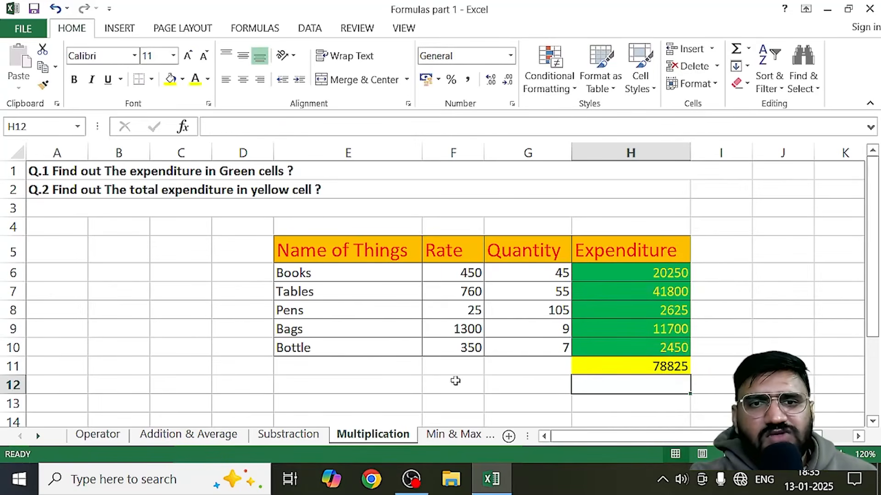
Go to the Min & Max sheet and deselect its population table by selecting empty cell J9.
{"action": "left_click", "coordinate": [445, 433]}
{"action": "scroll", "coordinate": [627, 352], "scroll_direction": "down", "scroll_amount": 3}
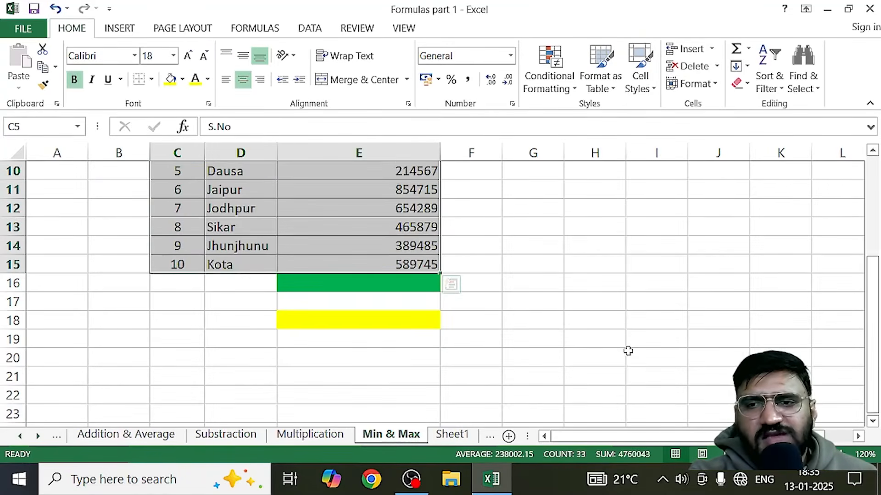
{"action": "scroll", "coordinate": [633, 358], "scroll_direction": "up", "scroll_amount": 3}
{"action": "left_click", "coordinate": [706, 340]}
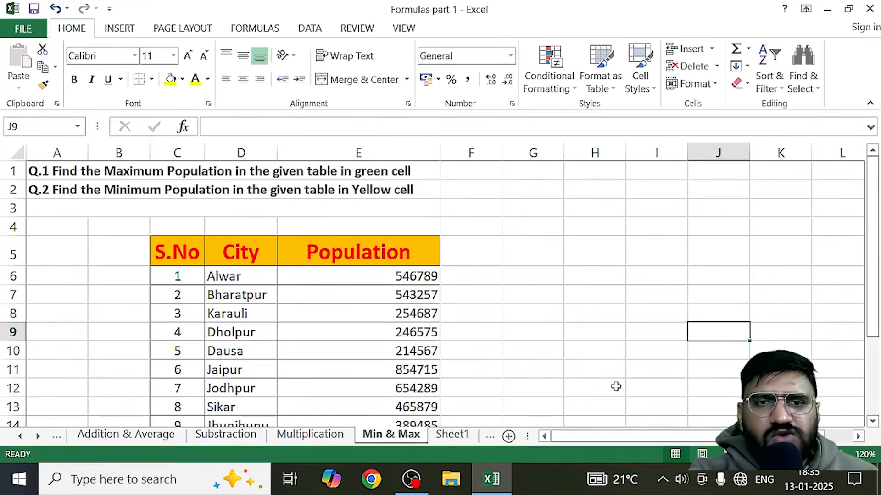
Examine the two population questions, the city table and the green and yellow answer cells on the Min & Max sheet.
{"action": "scroll", "coordinate": [615, 386], "scroll_direction": "down", "scroll_amount": 5}
{"action": "scroll", "coordinate": [616, 387], "scroll_direction": "up", "scroll_amount": 5}
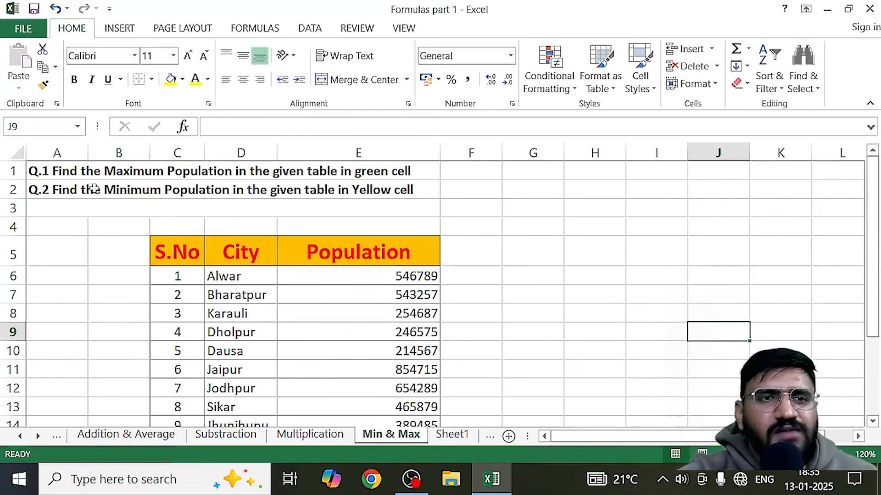
{"action": "scroll", "coordinate": [220, 219], "scroll_direction": "down", "scroll_amount": 1}
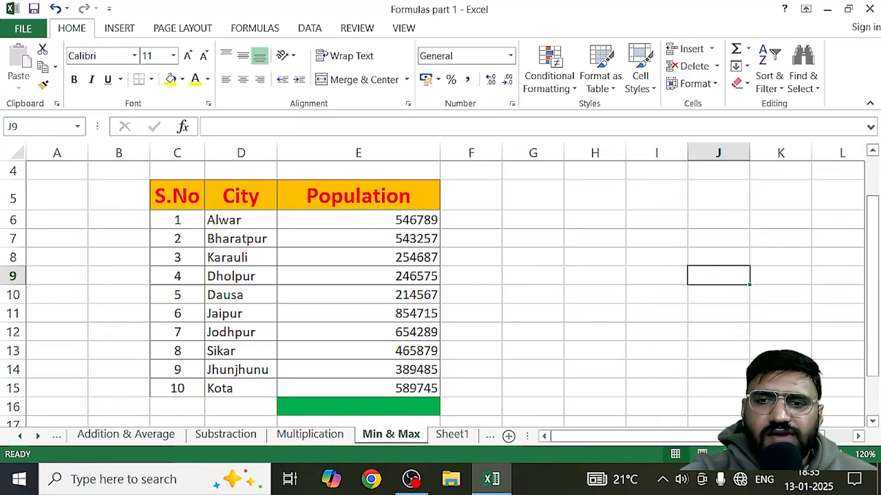
{"action": "scroll", "coordinate": [431, 284], "scroll_direction": "down", "scroll_amount": 1}
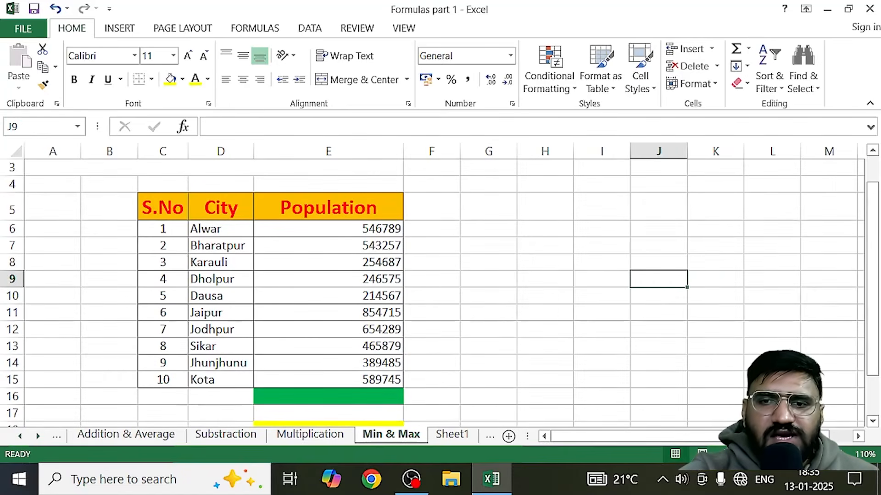
{"action": "scroll", "coordinate": [432, 284], "scroll_direction": "down", "scroll_amount": 1}
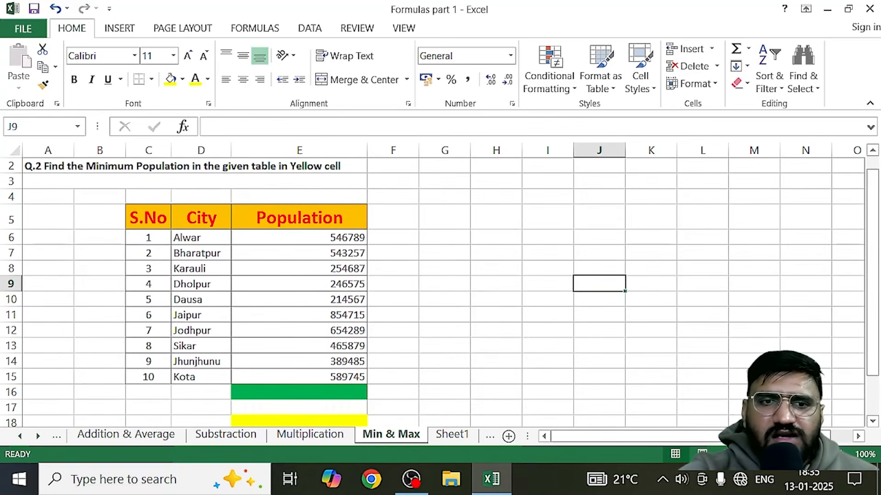
{"action": "scroll", "coordinate": [714, 403], "scroll_direction": "down", "scroll_amount": 3}
{"action": "scroll", "coordinate": [715, 400], "scroll_direction": "up", "scroll_amount": 4}
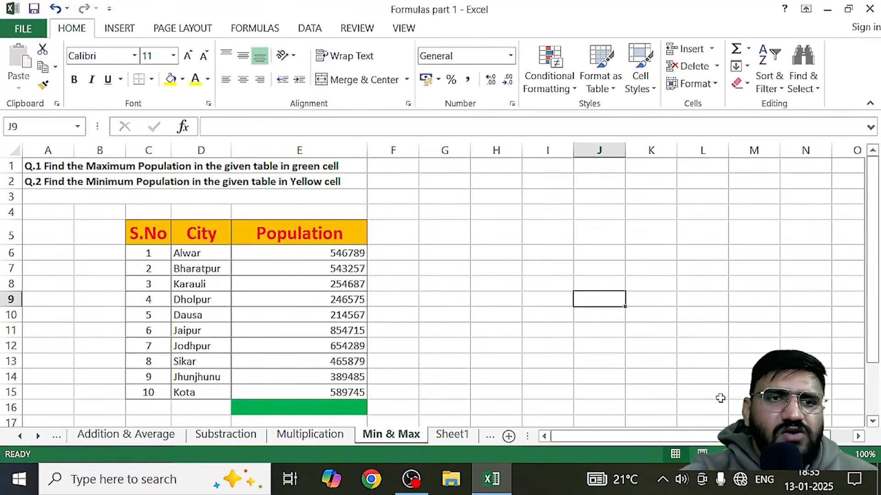
{"action": "scroll", "coordinate": [645, 394], "scroll_direction": "up", "scroll_amount": 1}
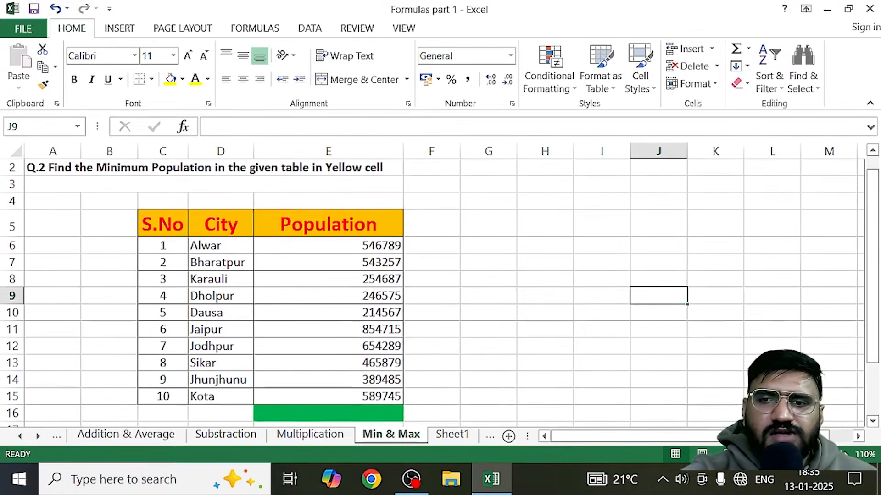
{"action": "scroll", "coordinate": [645, 394], "scroll_direction": "up", "scroll_amount": 1}
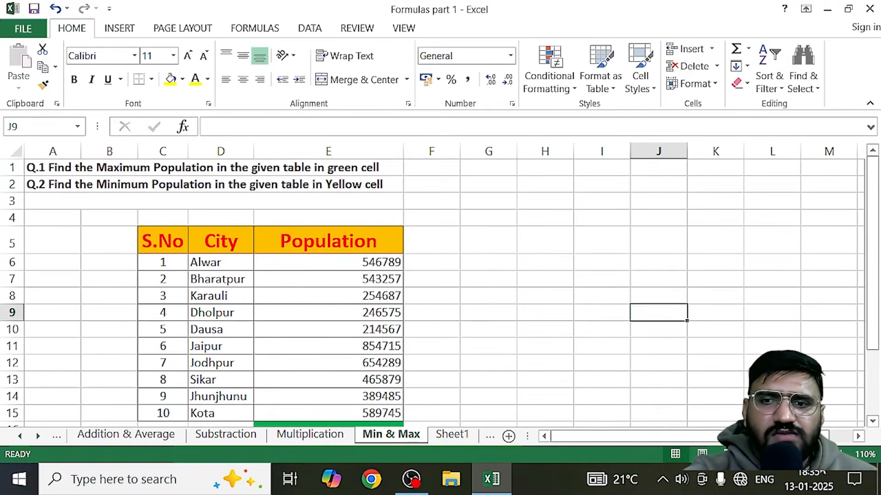
{"action": "scroll", "coordinate": [645, 394], "scroll_direction": "up", "scroll_amount": 1}
{"action": "scroll", "coordinate": [645, 394], "scroll_direction": "up", "scroll_amount": 1}
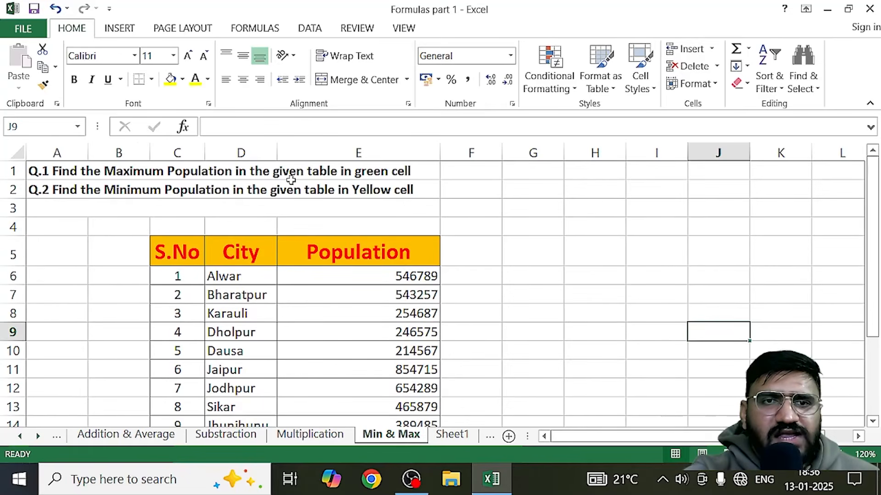
{"action": "scroll", "coordinate": [387, 254], "scroll_direction": "down", "scroll_amount": 2}
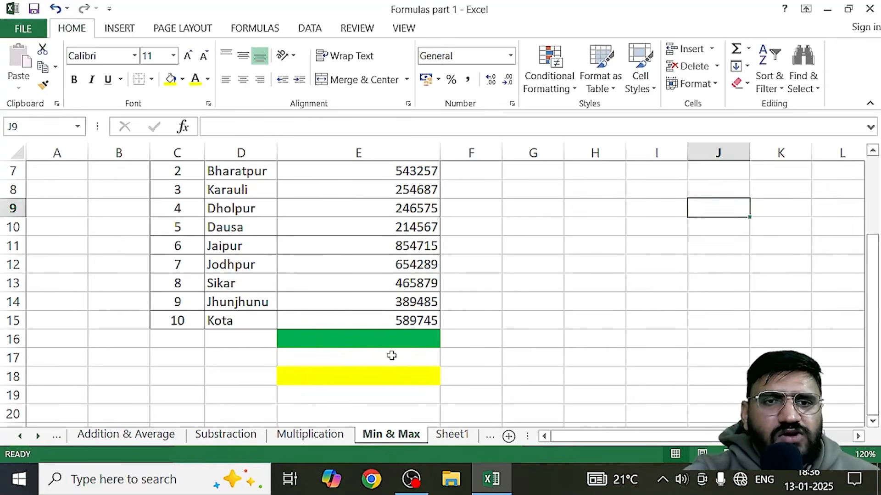
{"action": "scroll", "coordinate": [391, 356], "scroll_direction": "up", "scroll_amount": 2}
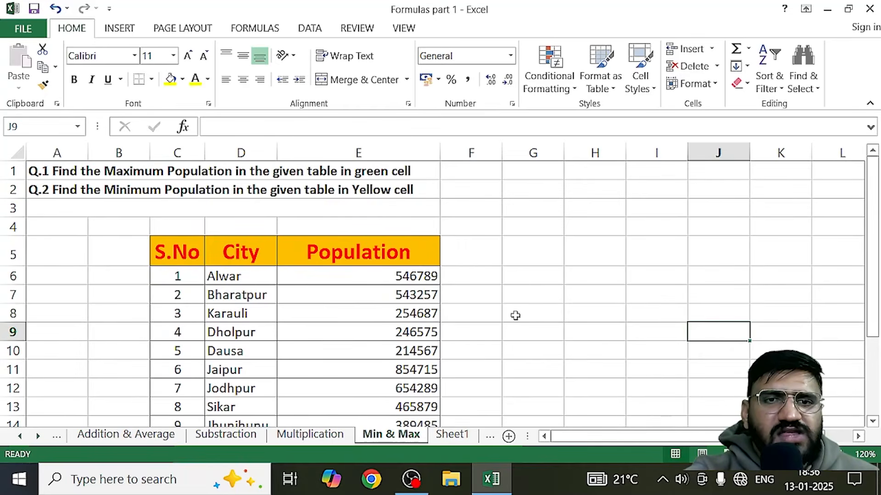
Write the formula =SUM(E6:E15) over the population values in the green cell E16.
{"action": "scroll", "coordinate": [364, 271], "scroll_direction": "down", "scroll_amount": 3}
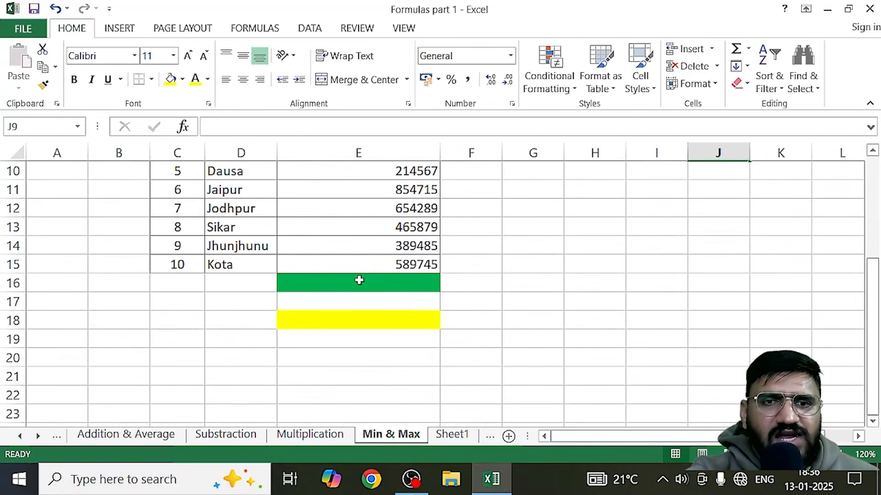
{"action": "scroll", "coordinate": [418, 277], "scroll_direction": "up", "scroll_amount": 2}
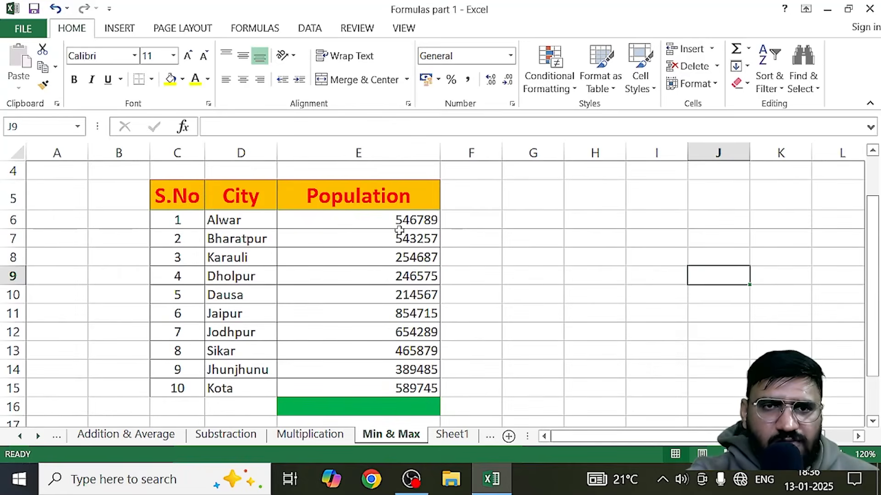
{"action": "scroll", "coordinate": [390, 378], "scroll_direction": "down", "scroll_amount": 1}
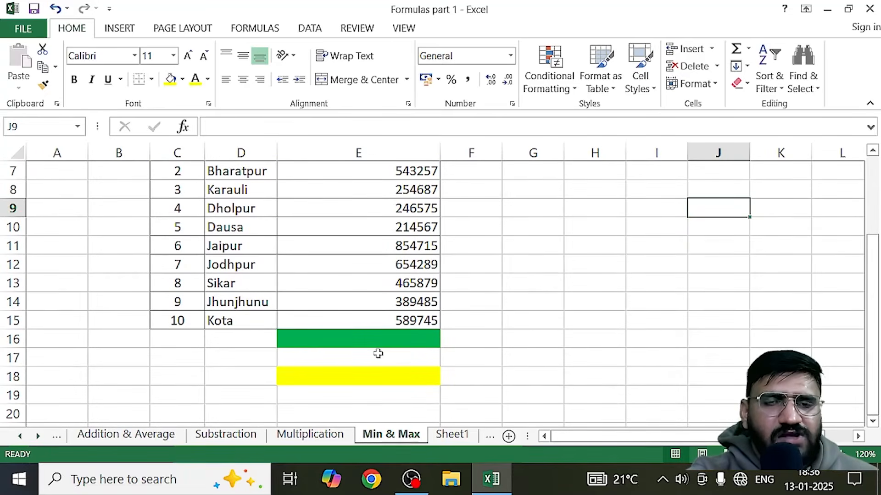
{"action": "scroll", "coordinate": [378, 354], "scroll_direction": "up", "scroll_amount": 2}
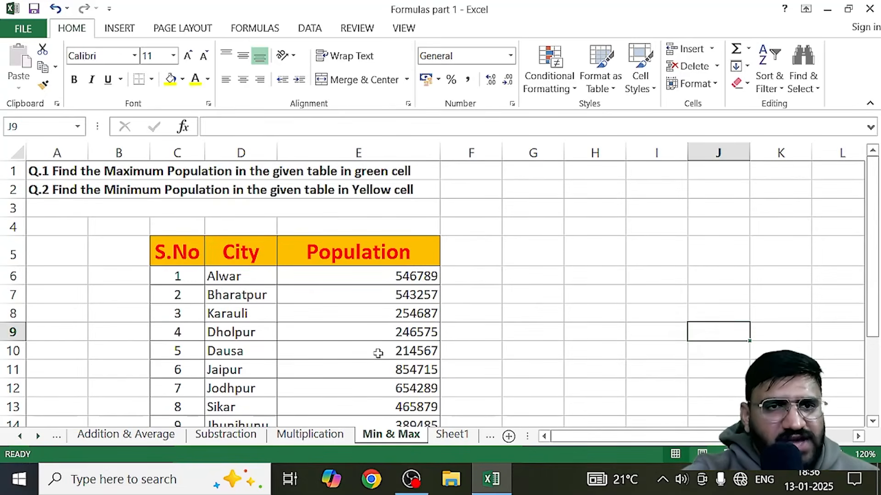
{"action": "scroll", "coordinate": [378, 353], "scroll_direction": "down", "scroll_amount": 2}
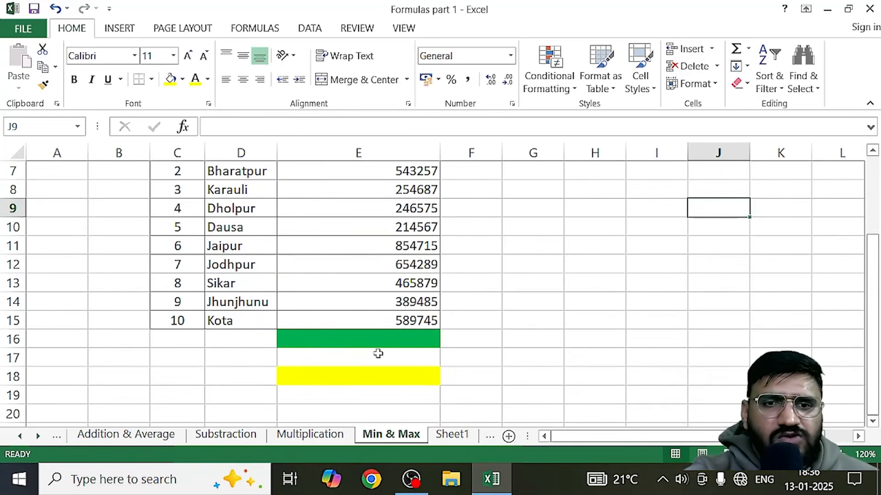
{"action": "left_click", "coordinate": [329, 341]}
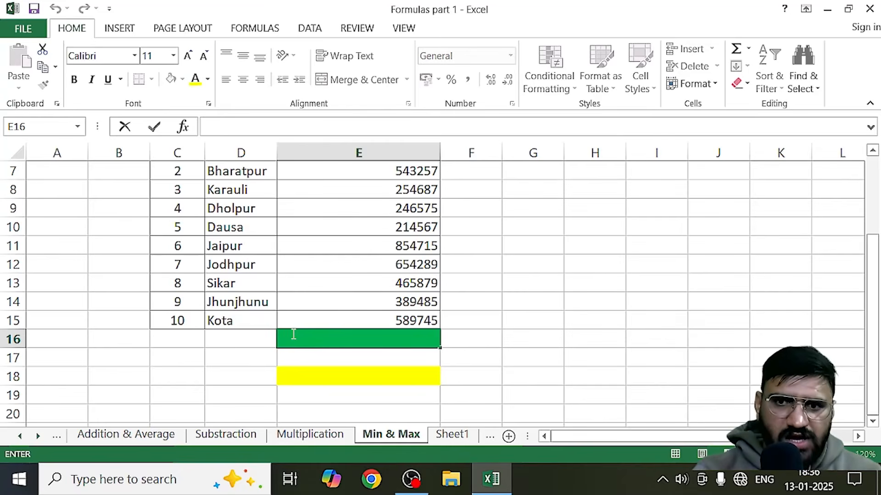
{"action": "type", "text": "="}
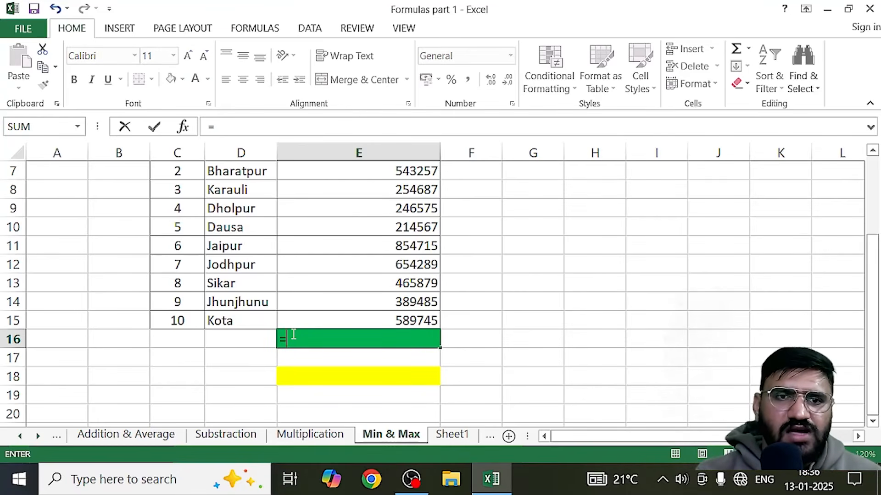
{"action": "type", "text": "sum"}
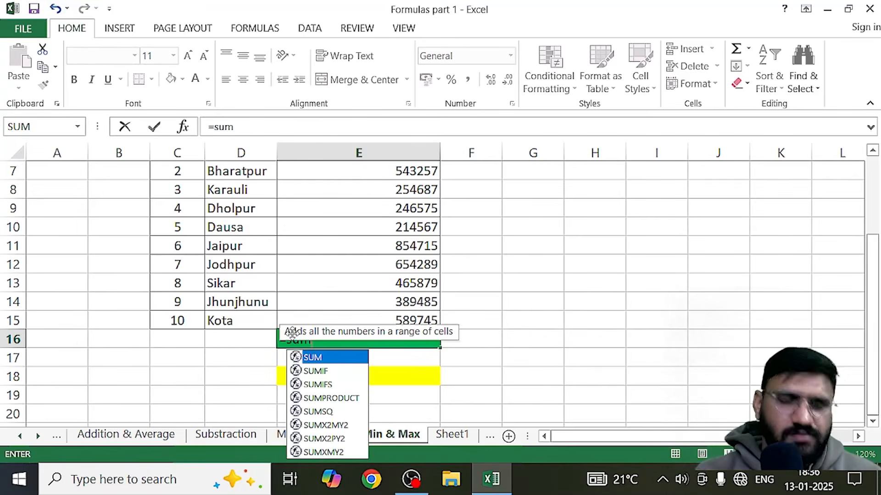
{"action": "key", "text": "Tab"}
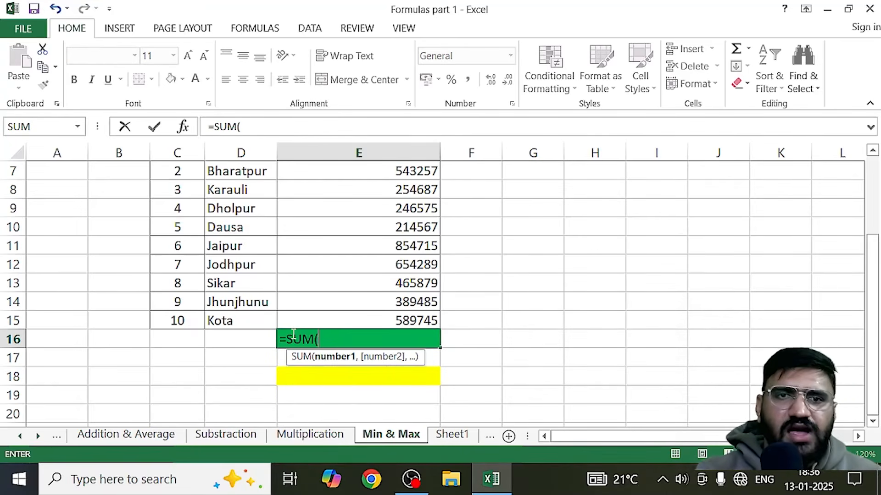
{"action": "scroll", "coordinate": [371, 307], "scroll_direction": "up", "scroll_amount": 2}
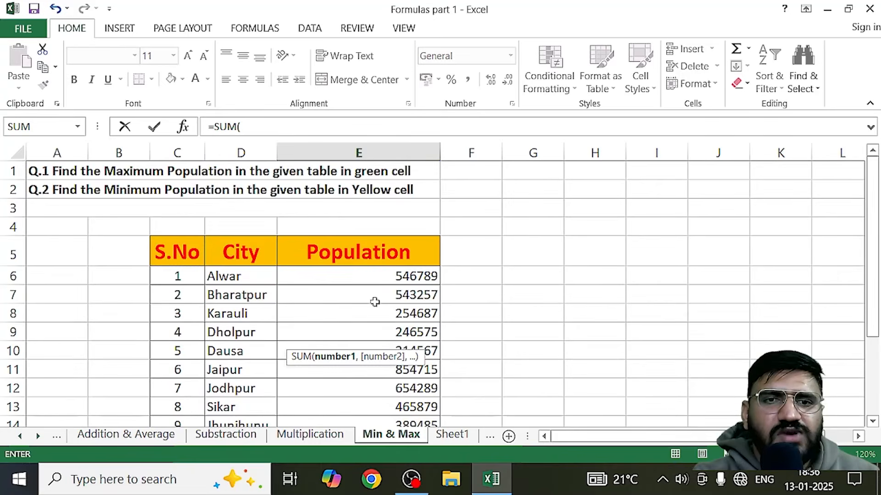
{"action": "left_click_drag", "start_coordinate": [369, 273], "coordinate": [390, 394]}
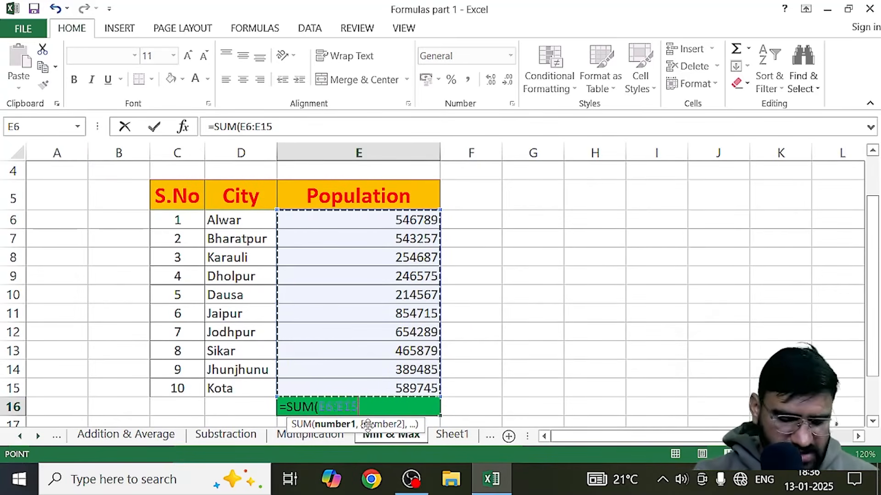
{"action": "type", "text": ")"}
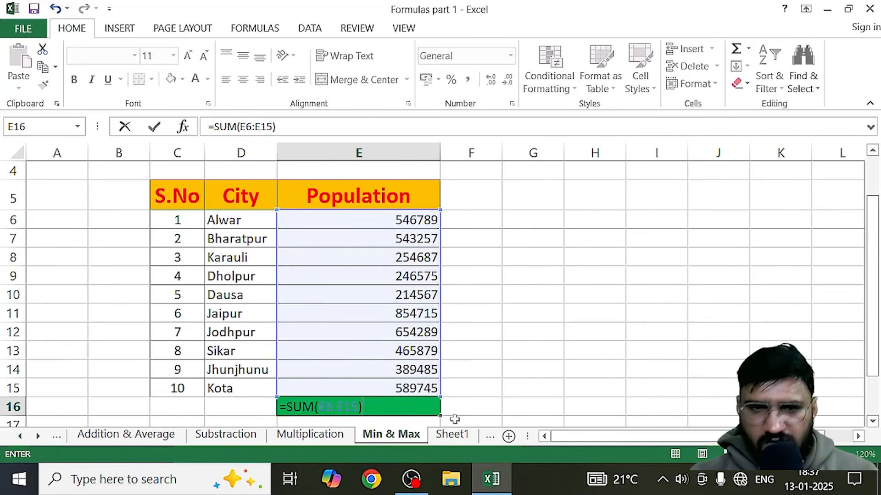
Erase the SUM function and its range from green cell E16, keeping only the equals sign.
{"action": "key", "text": "BackSpace"}
{"action": "key", "text": "BackSpace"}
{"action": "key", "text": "BackSpace"}
{"action": "key", "text": "BackSpace"}
{"action": "key", "text": "BackSpace"}
{"action": "key", "text": "BackSpace"}
{"action": "key", "text": "BackSpace"}
{"action": "key", "text": "BackSpace"}
{"action": "key", "text": "BackSpace"}
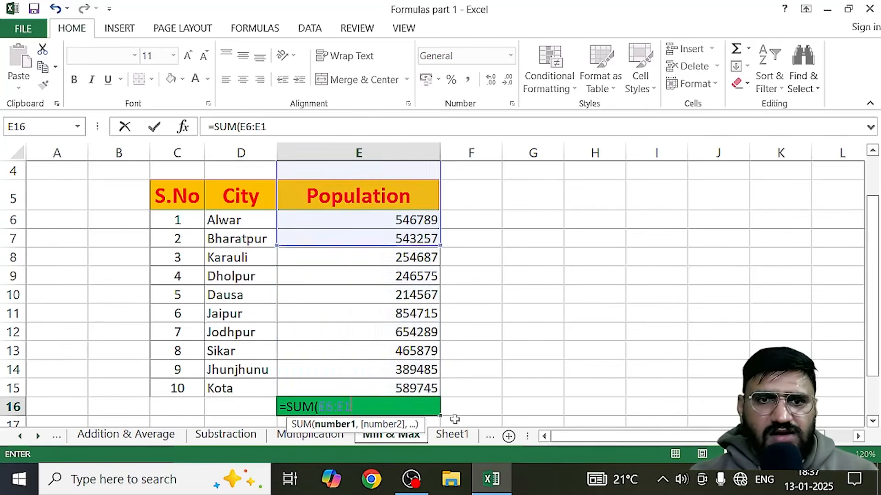
{"action": "key", "text": "BackSpace"}
{"action": "key", "text": "BackSpace"}
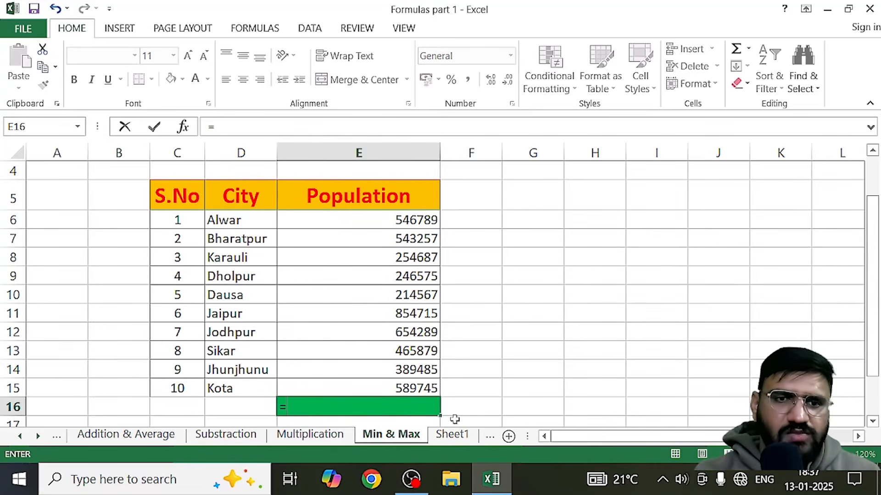
Complete the maximum population formula as =MAX(E6:E15) in the green cell E16 and commit it.
{"action": "type", "text": "mas"}
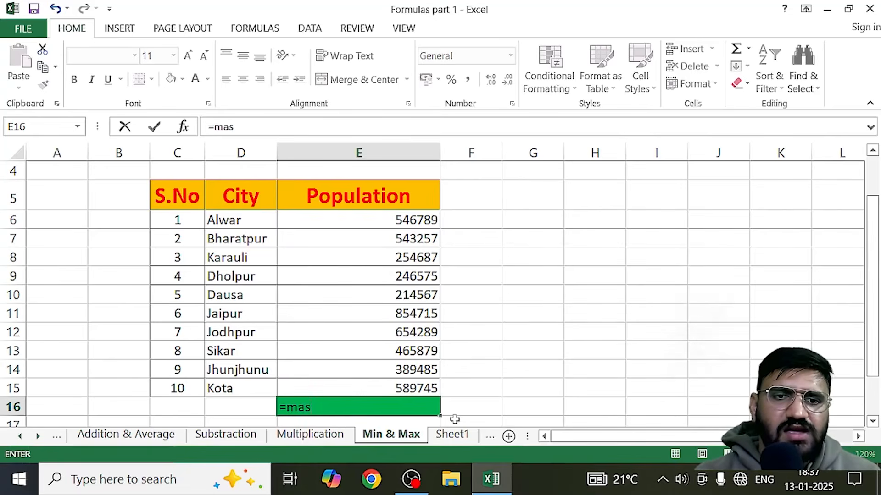
{"action": "key", "text": "BackSpace"}
{"action": "type", "text": "x"}
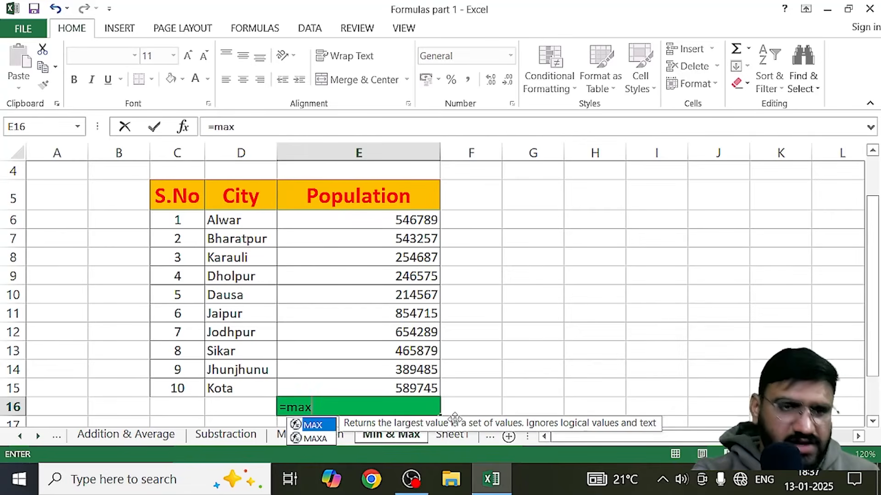
{"action": "key", "text": "Tab"}
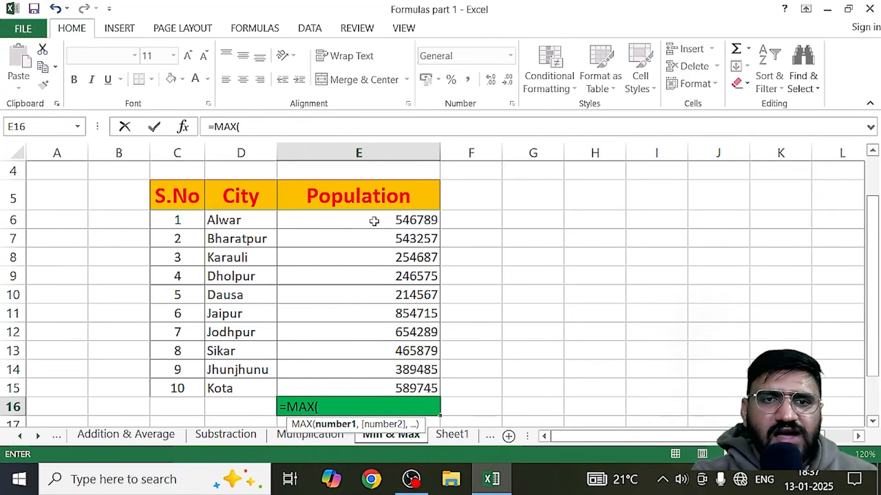
{"action": "left_click_drag", "start_coordinate": [374, 221], "coordinate": [388, 388]}
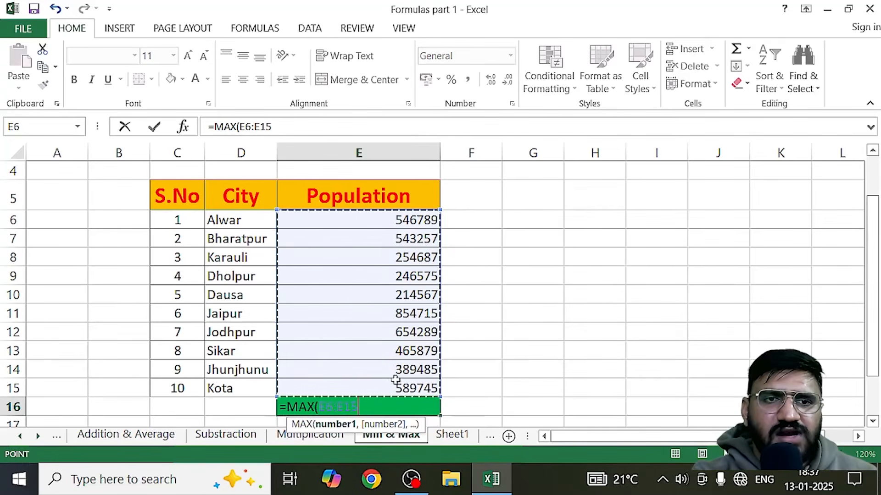
{"action": "type", "text": ")"}
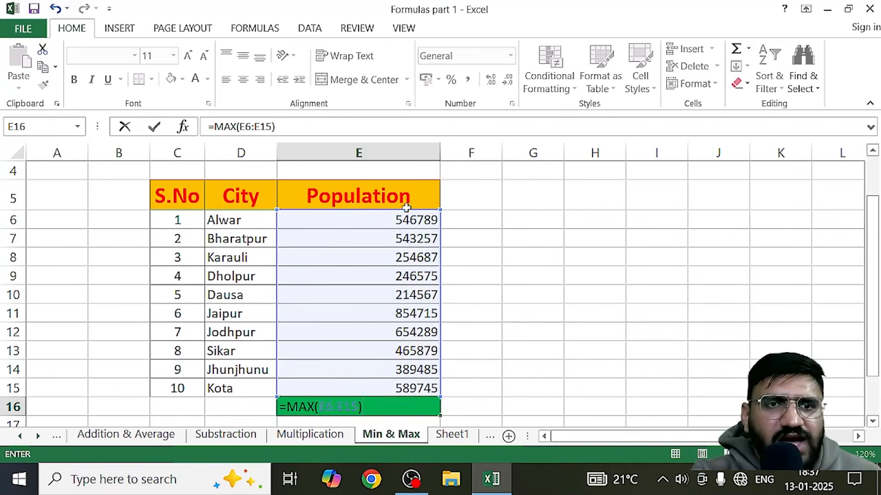
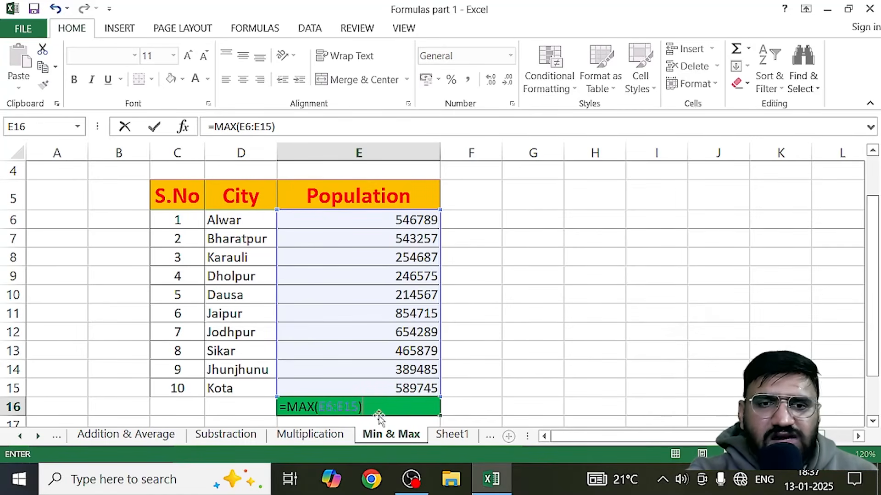
{"action": "key", "text": "Return"}
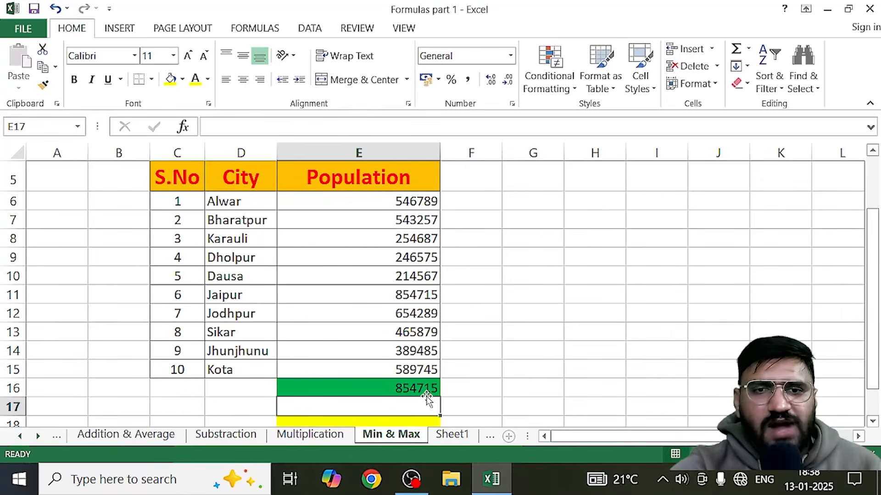
Review the MAX formula in green cell E16, the minimum population question and the yellow answer cell below the table.
{"action": "left_click", "coordinate": [378, 391]}
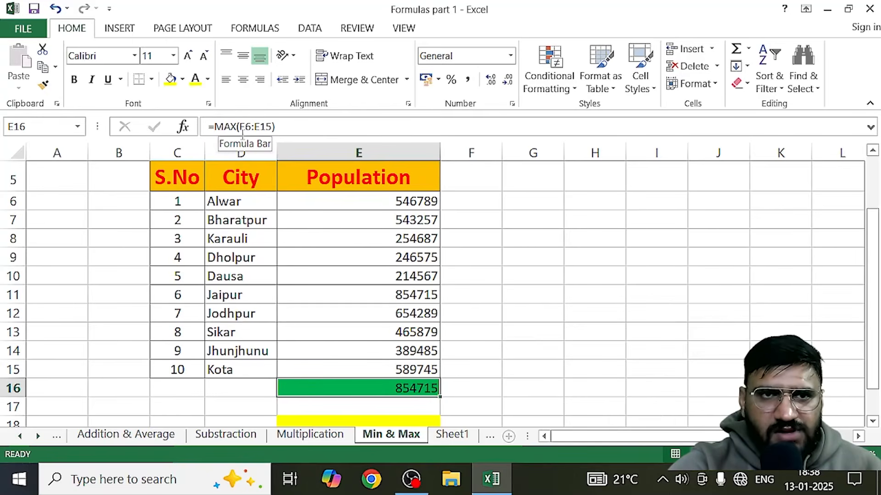
{"action": "scroll", "coordinate": [331, 258], "scroll_direction": "up", "scroll_amount": 2}
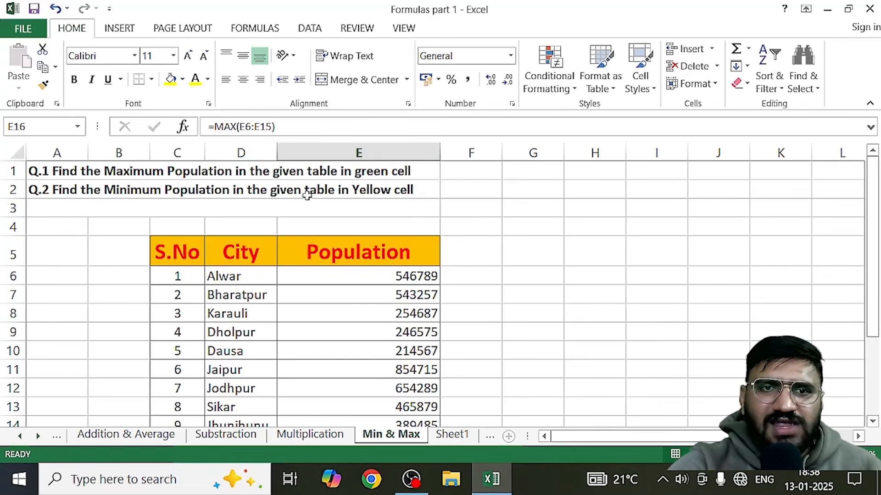
{"action": "scroll", "coordinate": [382, 201], "scroll_direction": "down", "scroll_amount": 3}
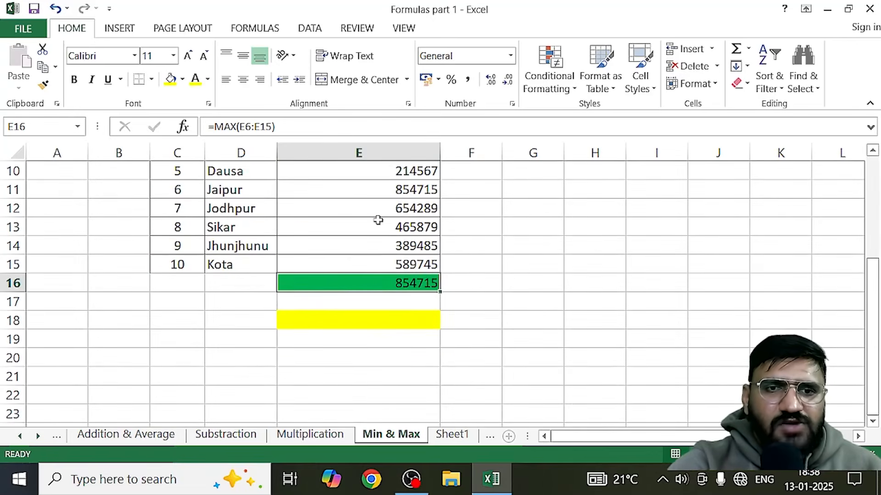
{"action": "left_click", "coordinate": [311, 324]}
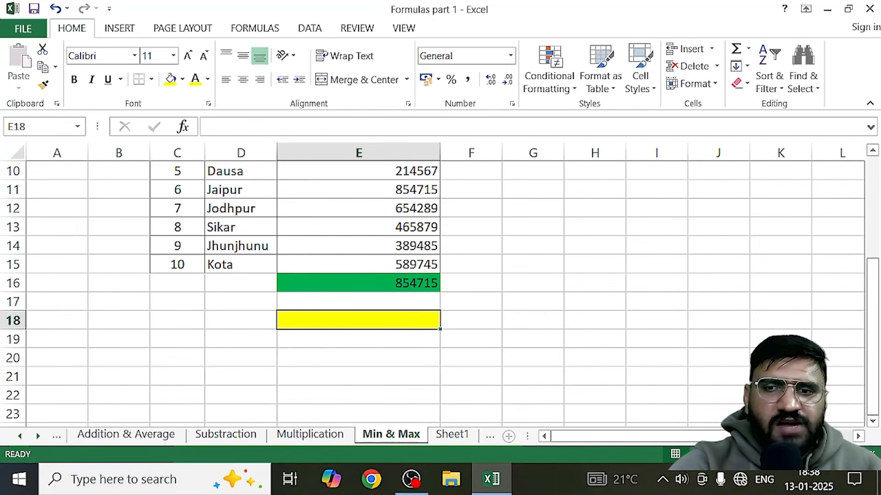
{"action": "left_click", "coordinate": [696, 356]}
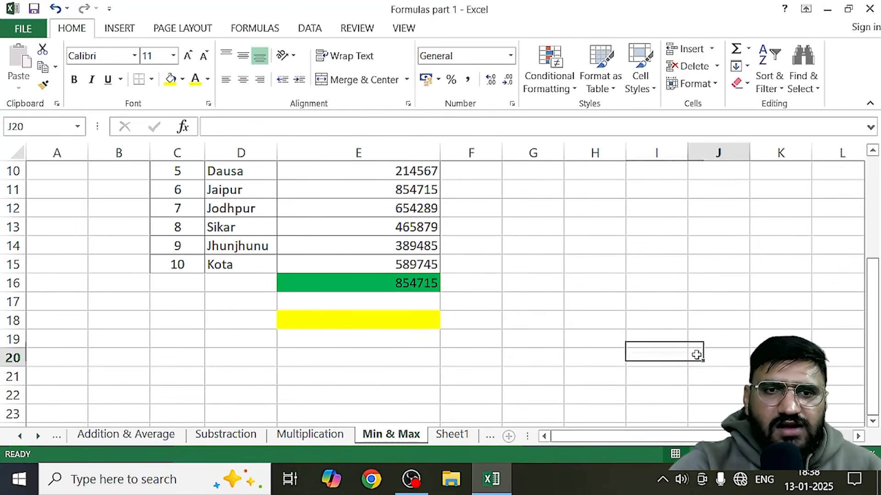
{"action": "scroll", "coordinate": [696, 356], "scroll_direction": "down", "scroll_amount": 1}
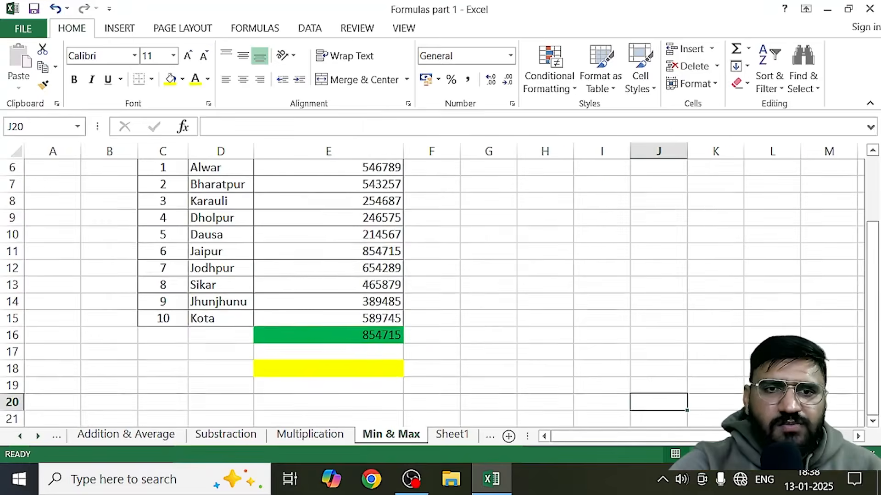
{"action": "scroll", "coordinate": [678, 378], "scroll_direction": "up", "scroll_amount": 2}
{"action": "scroll", "coordinate": [679, 378], "scroll_direction": "down", "scroll_amount": 1}
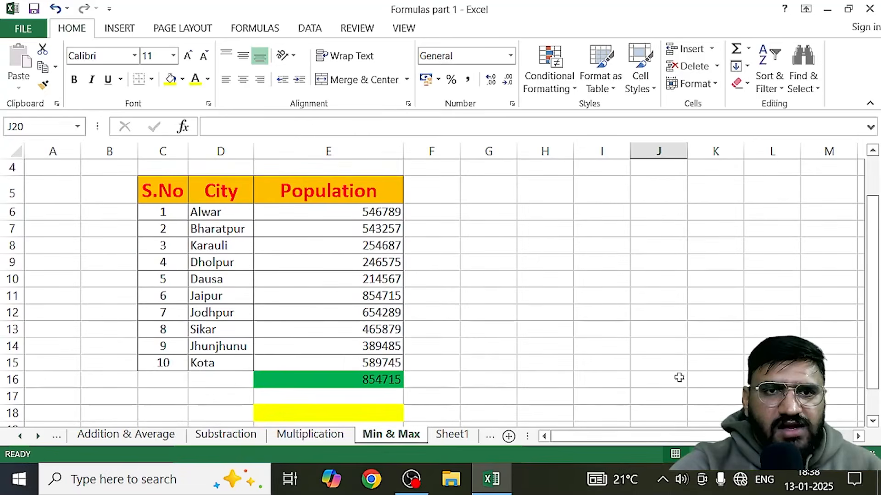
{"action": "scroll", "coordinate": [570, 372], "scroll_direction": "down", "scroll_amount": 1}
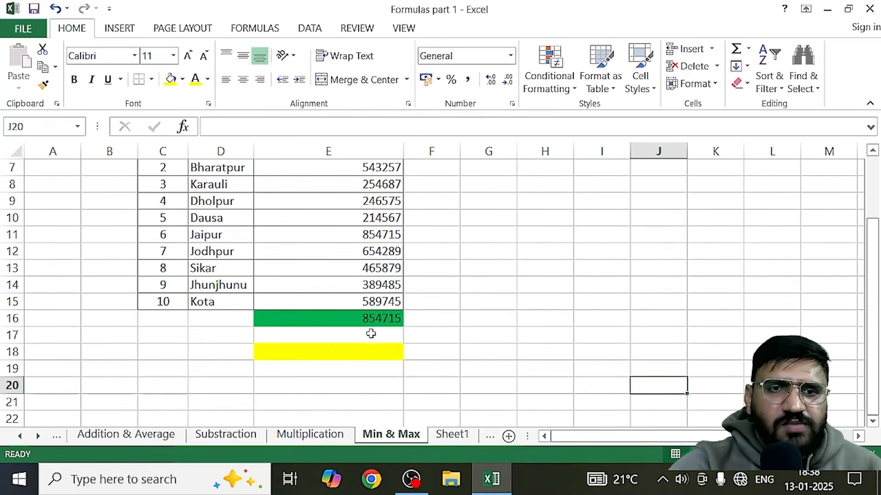
Enter the minimum population formula =MIN(E6:E15) in the yellow cell E18.
{"action": "left_click", "coordinate": [315, 352]}
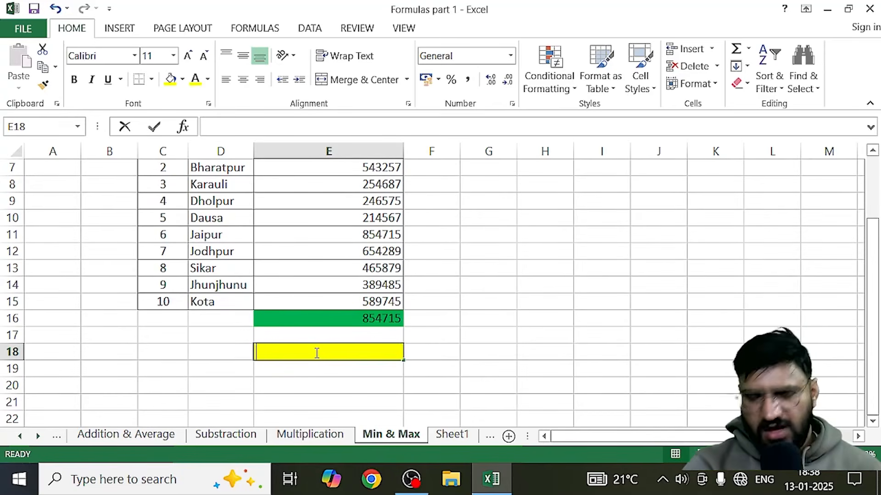
{"action": "type", "text": "=min"}
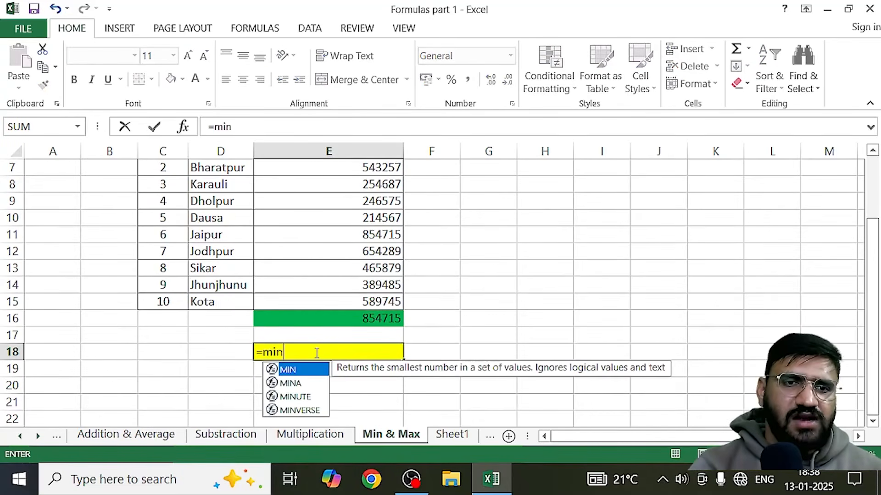
{"action": "key", "text": "Tab"}
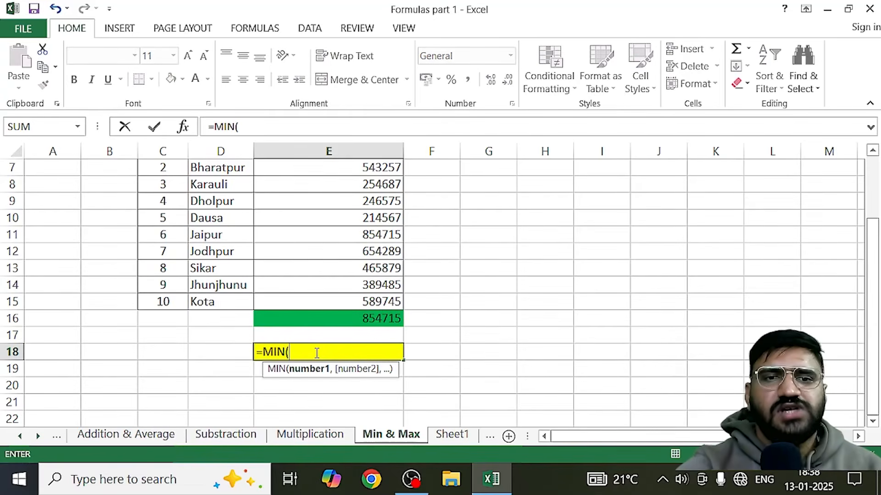
{"action": "scroll", "coordinate": [316, 352], "scroll_direction": "up", "scroll_amount": 2}
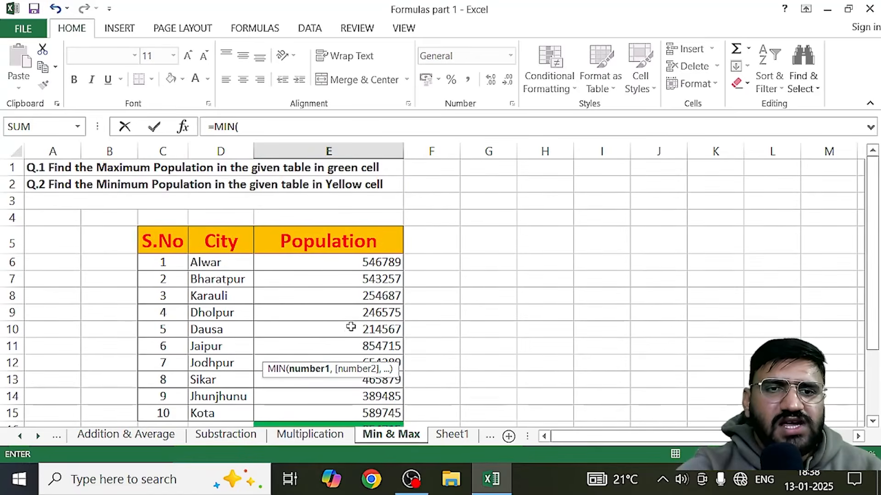
{"action": "left_click", "coordinate": [343, 264]}
{"action": "left_click_drag", "start_coordinate": [343, 263], "coordinate": [331, 413]}
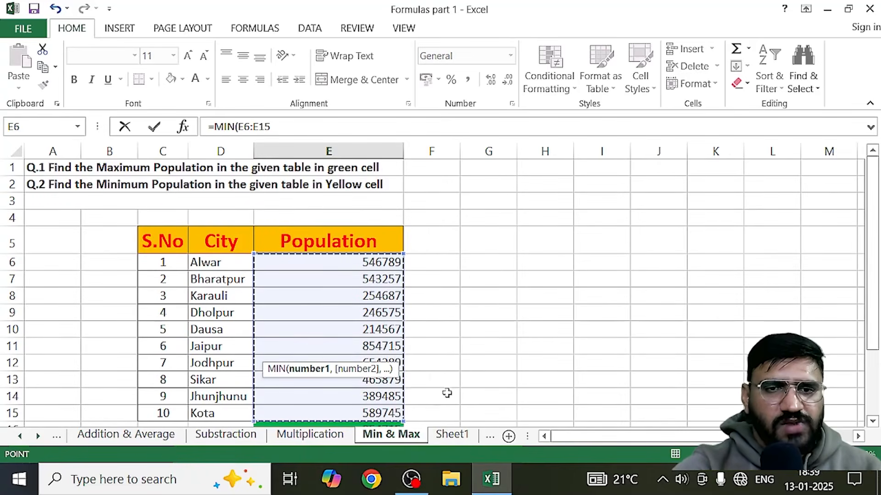
{"action": "scroll", "coordinate": [453, 389], "scroll_direction": "down", "scroll_amount": 2}
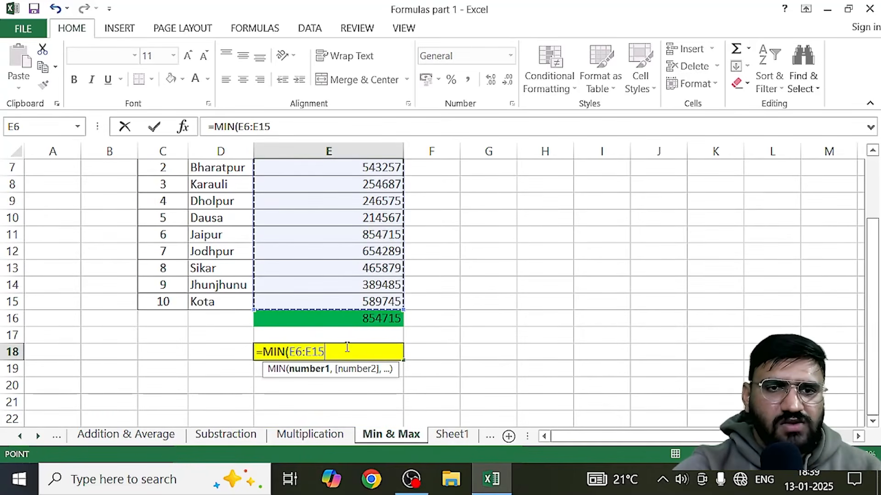
{"action": "type", "text": ")"}
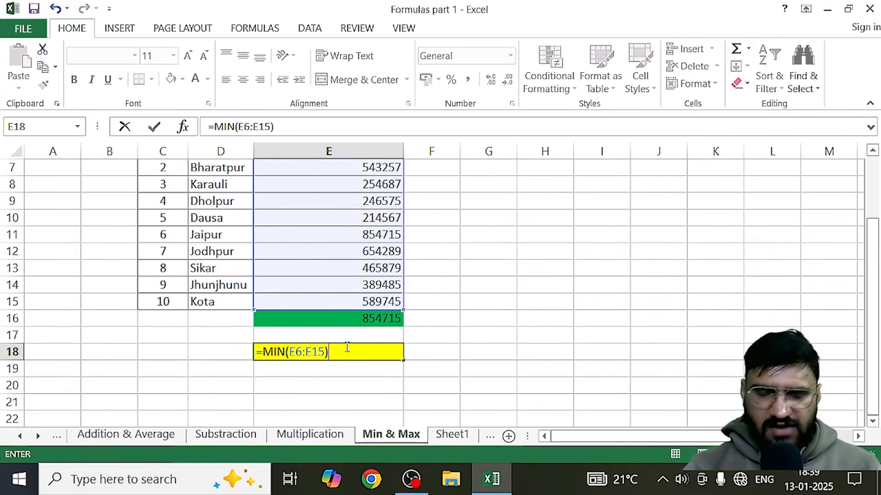
{"action": "key", "text": "Return"}
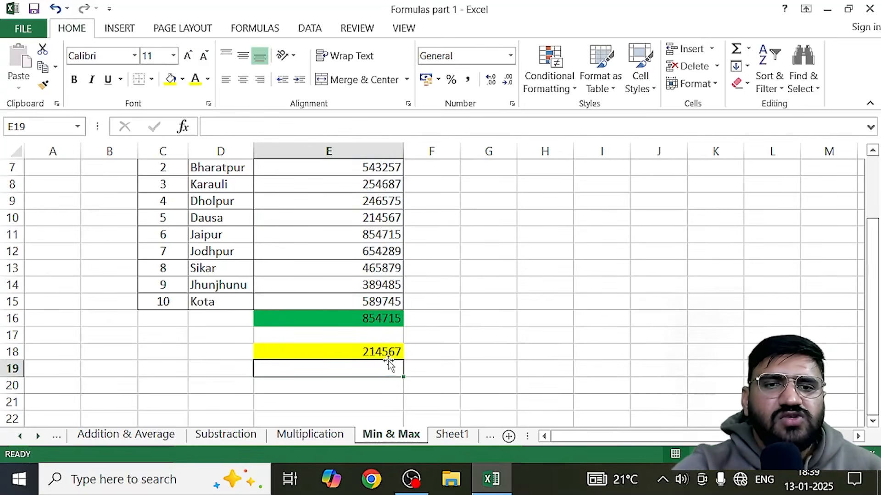
Compare the minimum and maximum answers below the table with the population values of the ten cities.
{"action": "scroll", "coordinate": [371, 351], "scroll_direction": "up", "scroll_amount": 2}
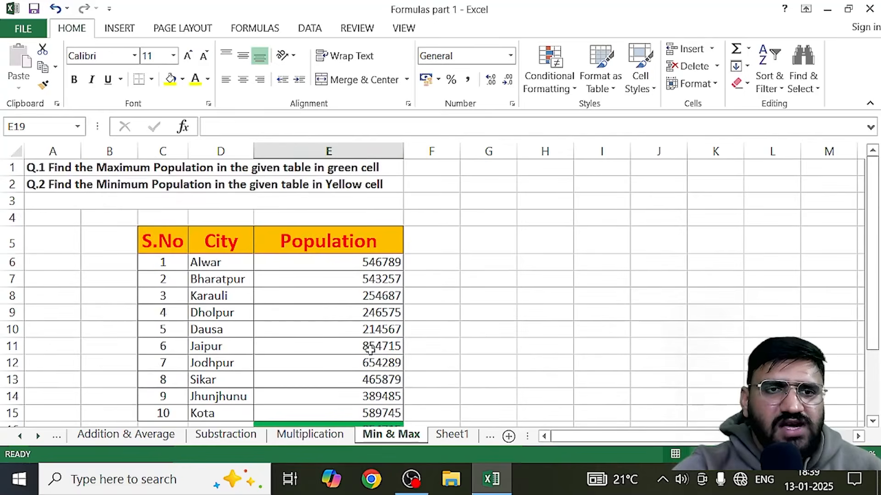
{"action": "scroll", "coordinate": [306, 367], "scroll_direction": "down", "scroll_amount": 2}
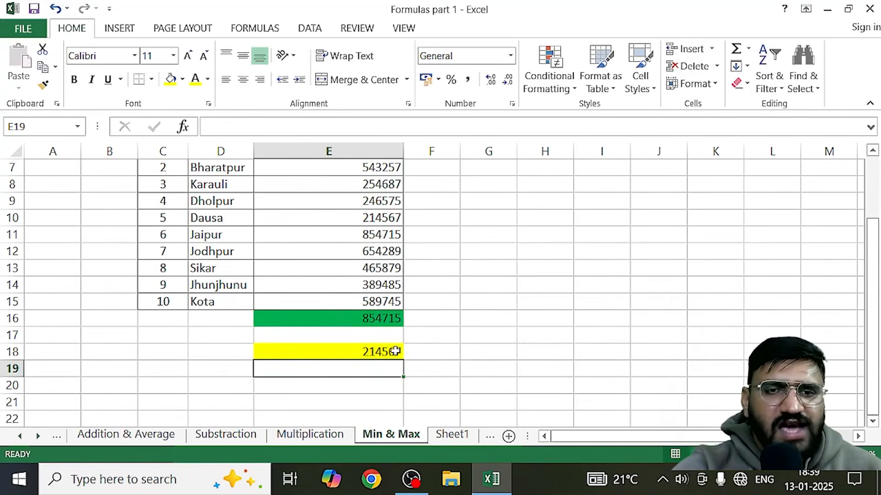
{"action": "scroll", "coordinate": [344, 347], "scroll_direction": "up", "scroll_amount": 2}
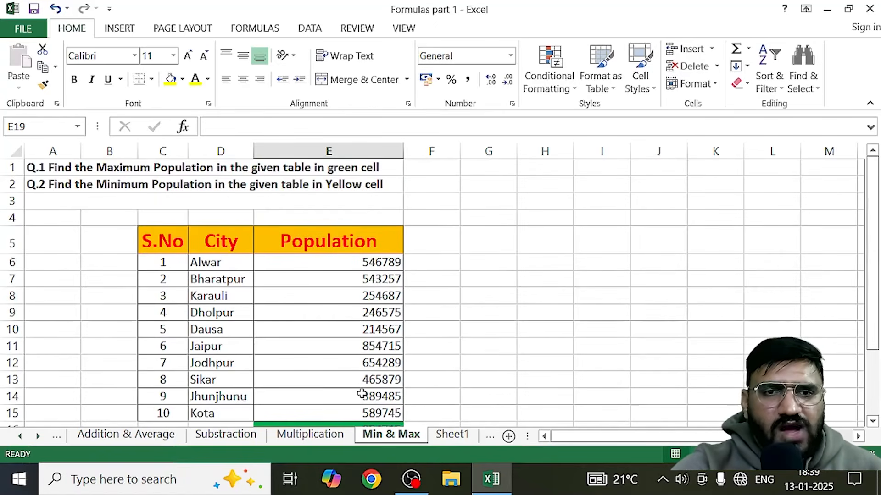
{"action": "scroll", "coordinate": [362, 393], "scroll_direction": "down", "scroll_amount": 2}
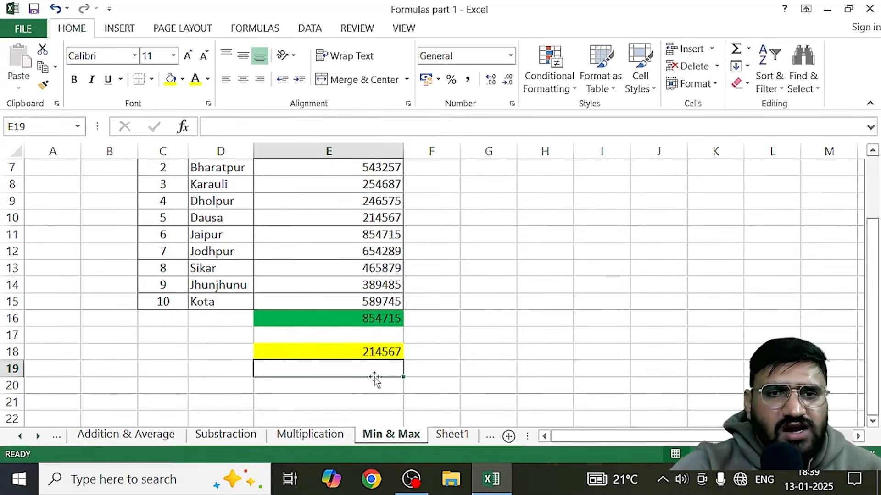
{"action": "scroll", "coordinate": [376, 308], "scroll_direction": "up", "scroll_amount": 2}
{"action": "left_click", "coordinate": [651, 230]}
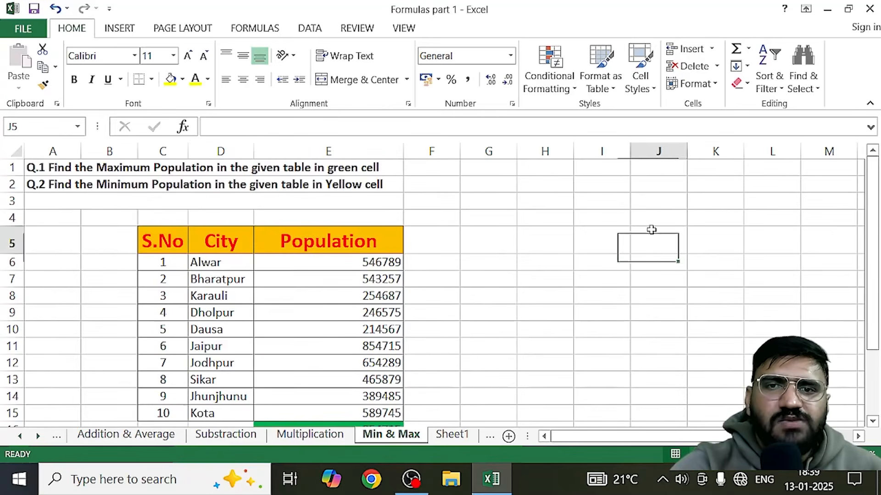
{"action": "left_click", "coordinate": [641, 294]}
{"action": "left_click", "coordinate": [658, 345]}
{"action": "left_click", "coordinate": [569, 278]}
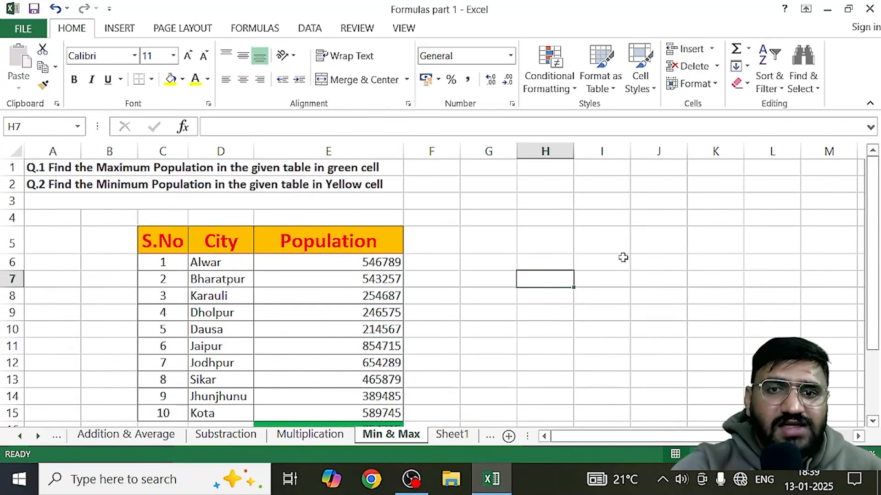
{"action": "scroll", "coordinate": [410, 353], "scroll_direction": "down", "scroll_amount": 2}
{"action": "scroll", "coordinate": [597, 214], "scroll_direction": "up", "scroll_amount": 2}
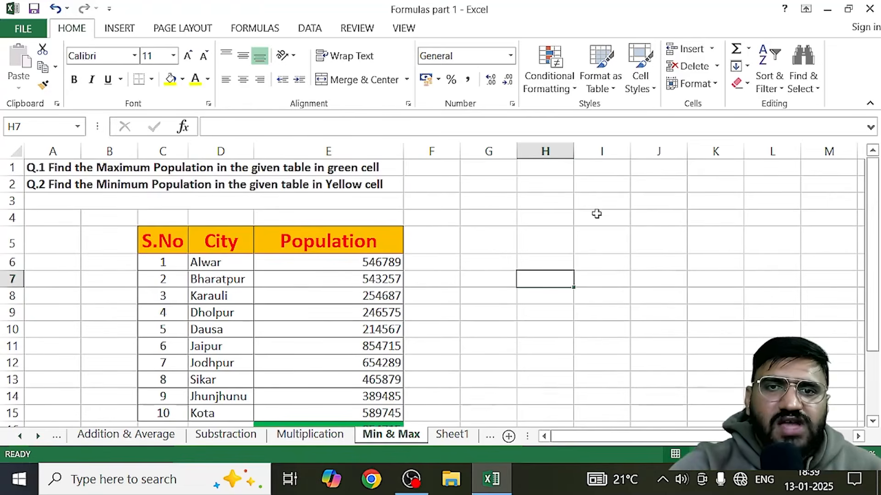
{"action": "left_click", "coordinate": [671, 263]}
{"action": "left_click", "coordinate": [613, 290]}
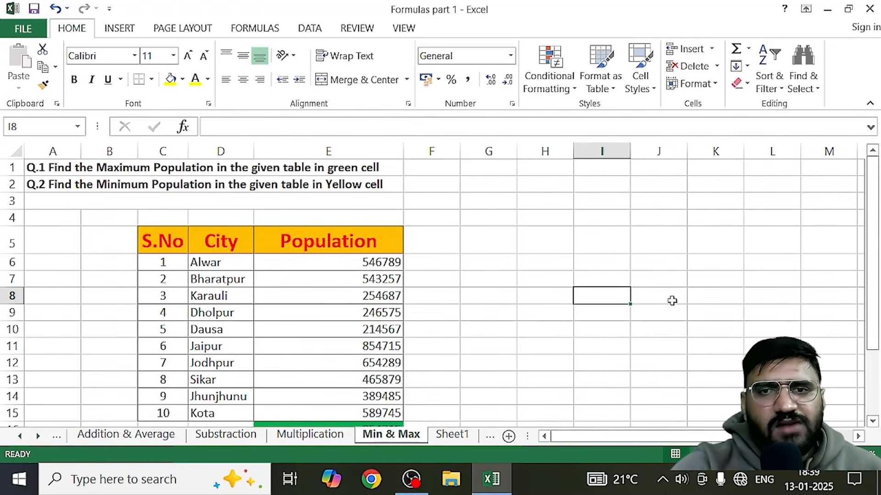
{"action": "left_click", "coordinate": [654, 313]}
{"action": "left_click", "coordinate": [591, 330]}
{"action": "left_click", "coordinate": [645, 357]}
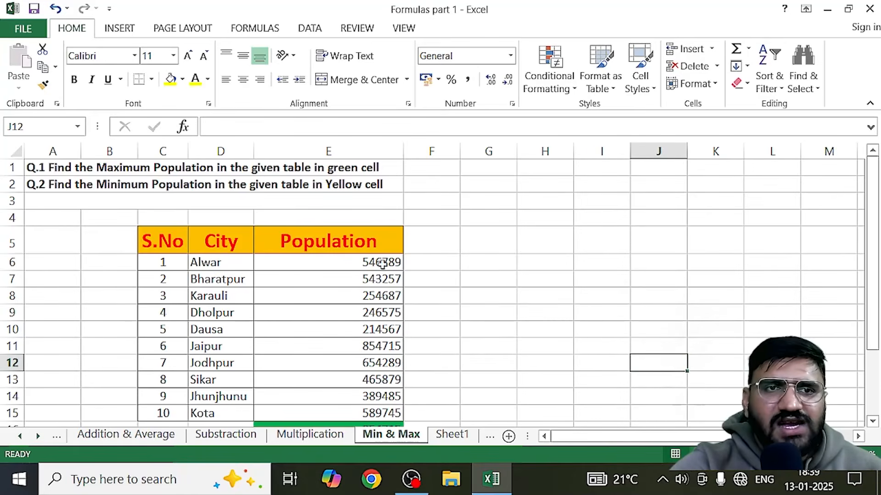
Examine the MAX formula in green cell E16 and trace its range from column E, row 6 down to cell E15.
{"action": "scroll", "coordinate": [376, 357], "scroll_direction": "down", "scroll_amount": 1}
{"action": "left_click", "coordinate": [357, 384]}
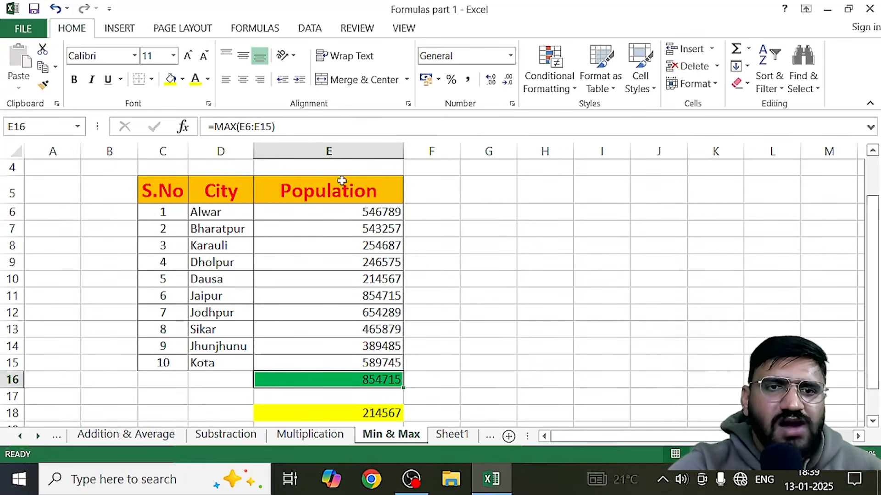
{"action": "left_click", "coordinate": [341, 146]}
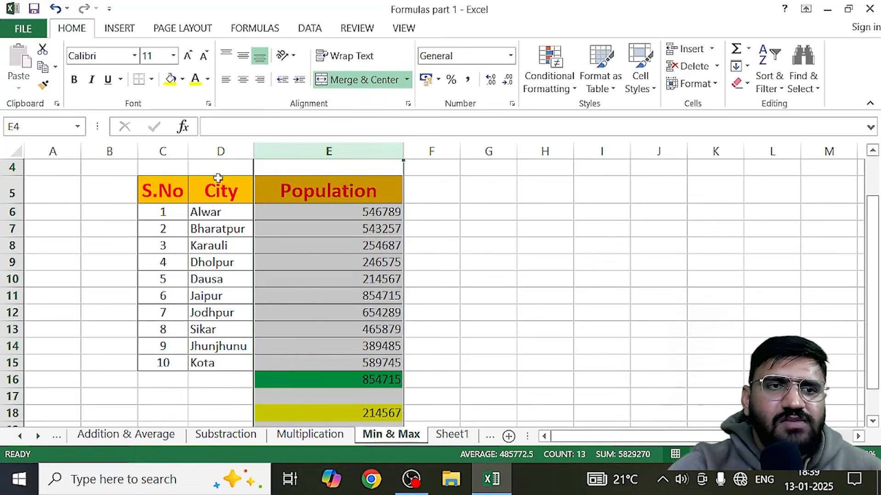
{"action": "left_click", "coordinate": [11, 212]}
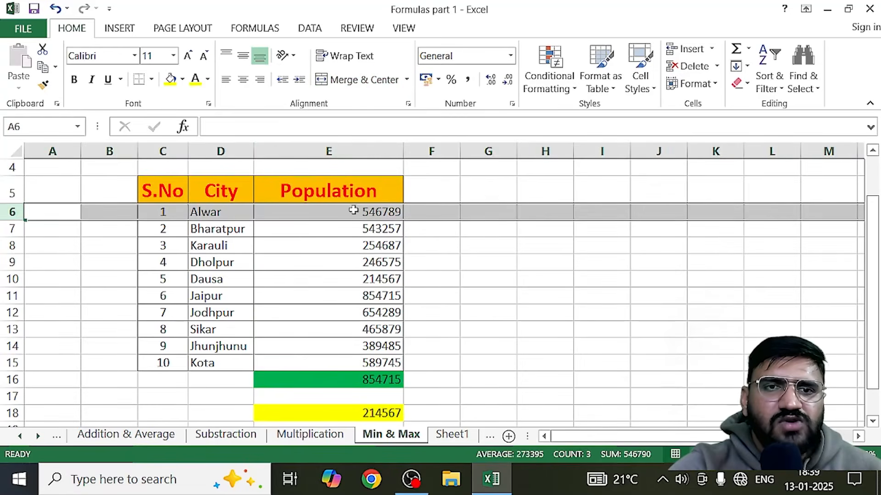
{"action": "left_click", "coordinate": [305, 363]}
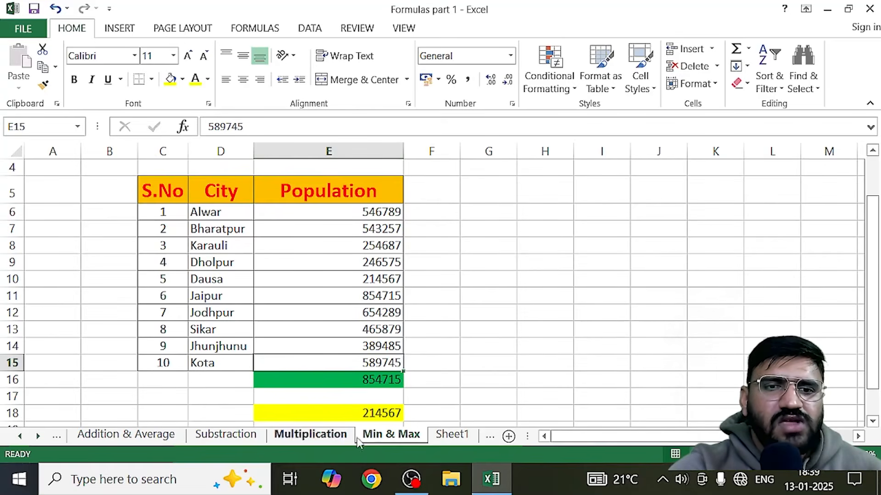
{"action": "left_click", "coordinate": [369, 382]}
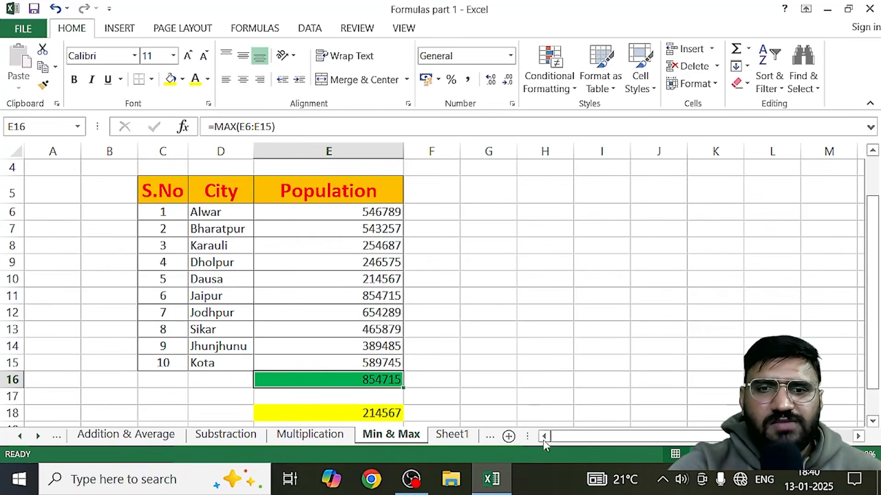
Delete the blank worksheet Sheet1 located between the Min & Max and Large & Small sheets.
{"action": "left_click", "coordinate": [490, 437]}
{"action": "left_click", "coordinate": [339, 436]}
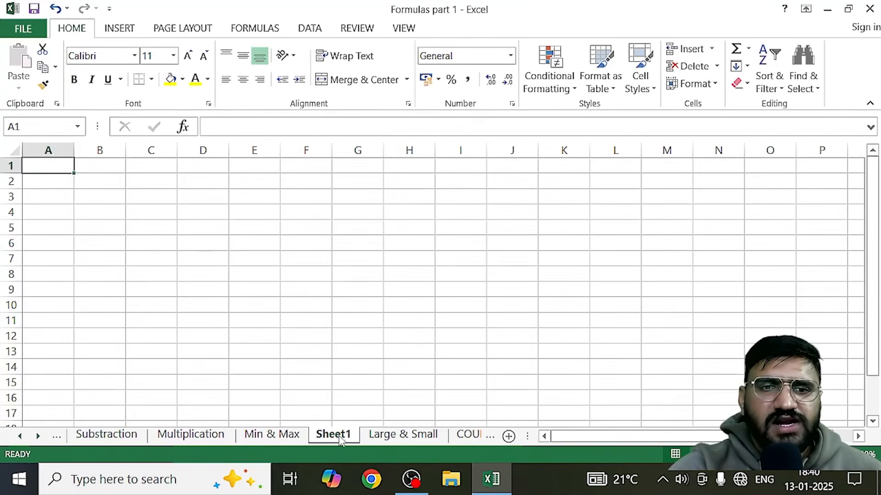
{"action": "left_click", "coordinate": [716, 66]}
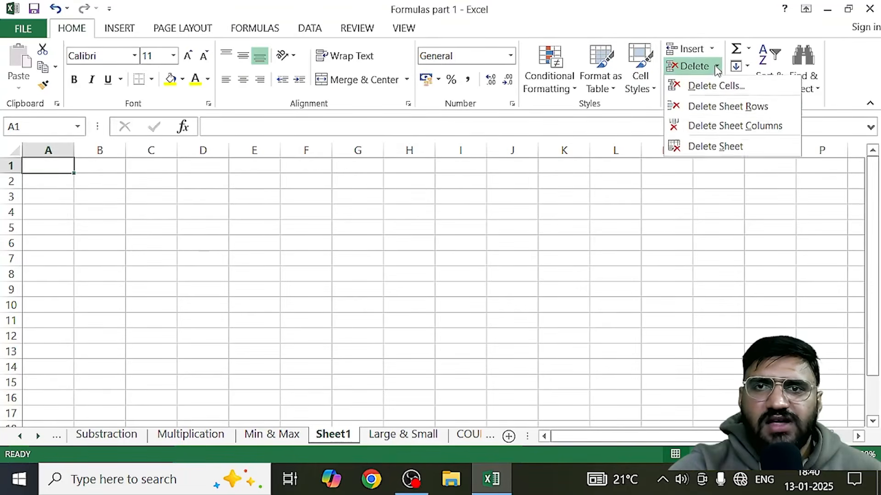
{"action": "left_click", "coordinate": [713, 155]}
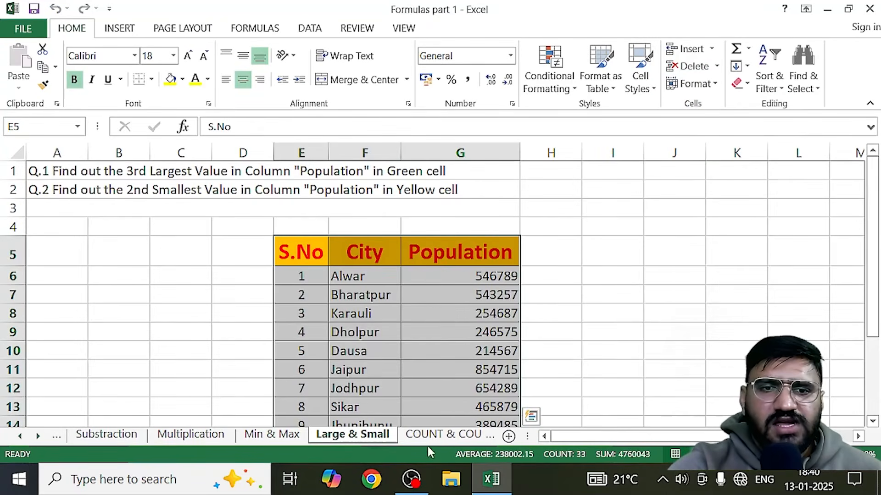
Look over the Large & Small sheet's questions and population table, comparing them with the Min & Max sheet.
{"action": "left_click", "coordinate": [719, 257]}
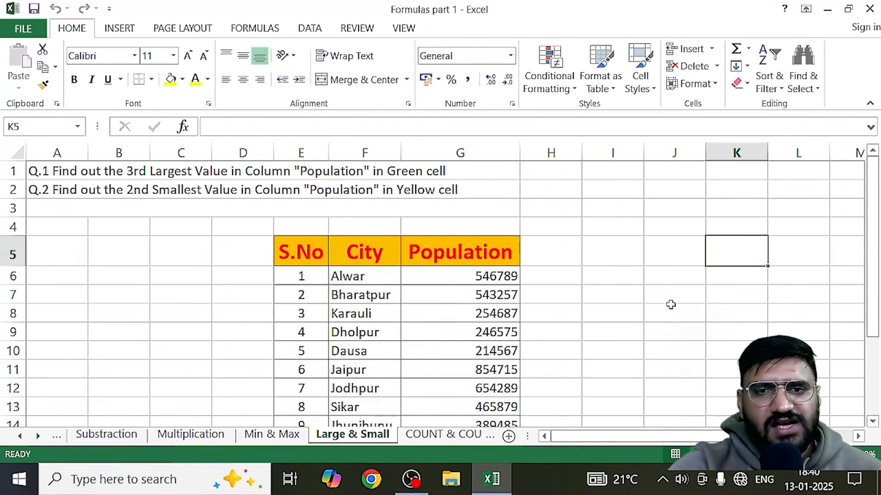
{"action": "scroll", "coordinate": [669, 306], "scroll_direction": "down", "scroll_amount": 1}
{"action": "scroll", "coordinate": [669, 306], "scroll_direction": "down", "scroll_amount": 2}
{"action": "scroll", "coordinate": [669, 306], "scroll_direction": "up", "scroll_amount": 2}
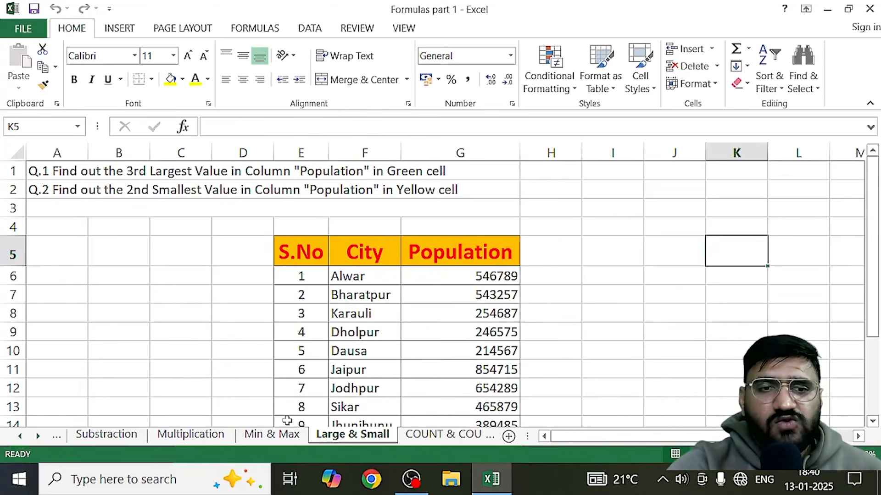
{"action": "left_click", "coordinate": [273, 435]}
{"action": "scroll", "coordinate": [275, 333], "scroll_direction": "up", "scroll_amount": 1}
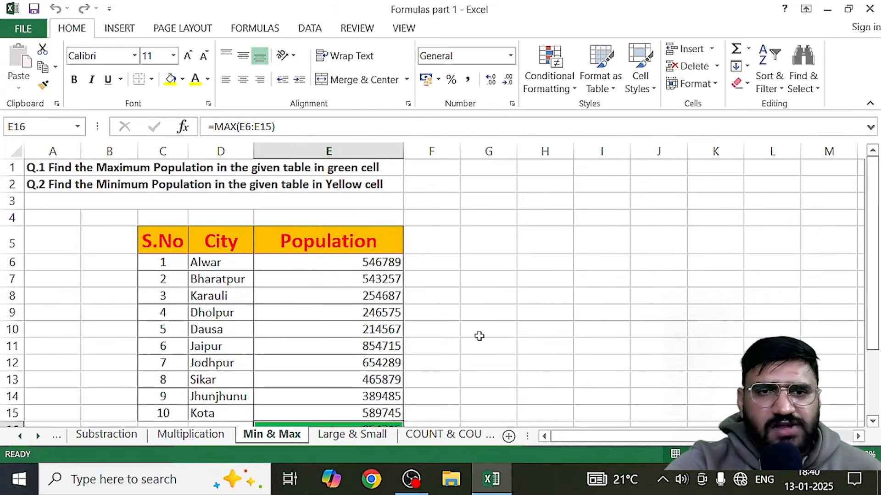
{"action": "left_click", "coordinate": [384, 435]}
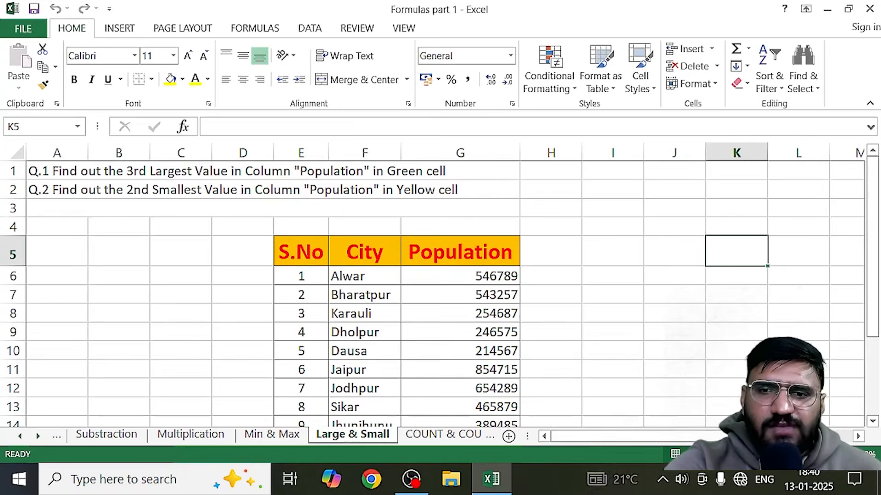
Read the 3rd largest and 2nd smallest population questions and locate the green and yellow answer cells below the table.
{"action": "scroll", "coordinate": [432, 284], "scroll_direction": "down", "scroll_amount": 2}
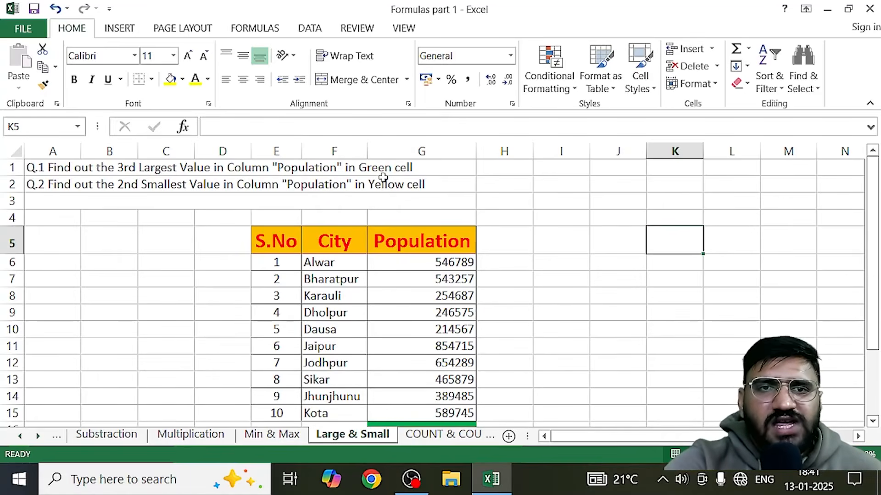
{"action": "scroll", "coordinate": [415, 258], "scroll_direction": "down", "scroll_amount": 1}
{"action": "scroll", "coordinate": [415, 258], "scroll_direction": "down", "scroll_amount": 2}
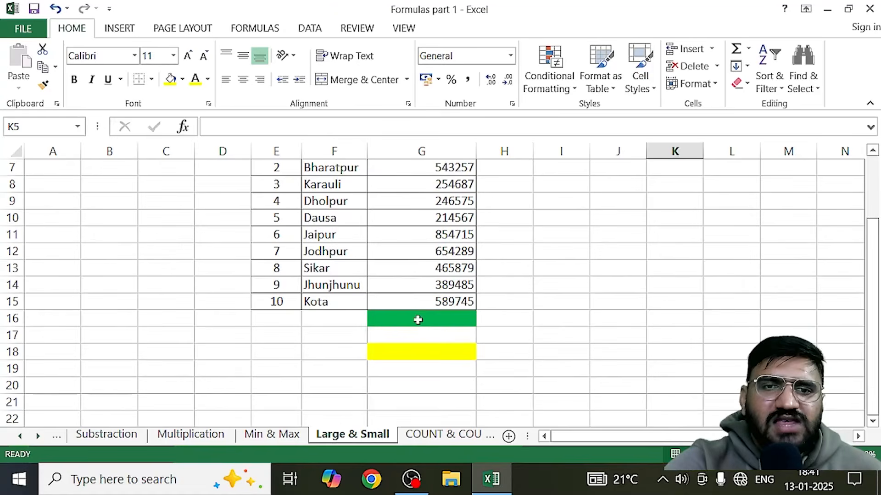
{"action": "left_click", "coordinate": [416, 320]}
{"action": "scroll", "coordinate": [418, 319], "scroll_direction": "up", "scroll_amount": 2}
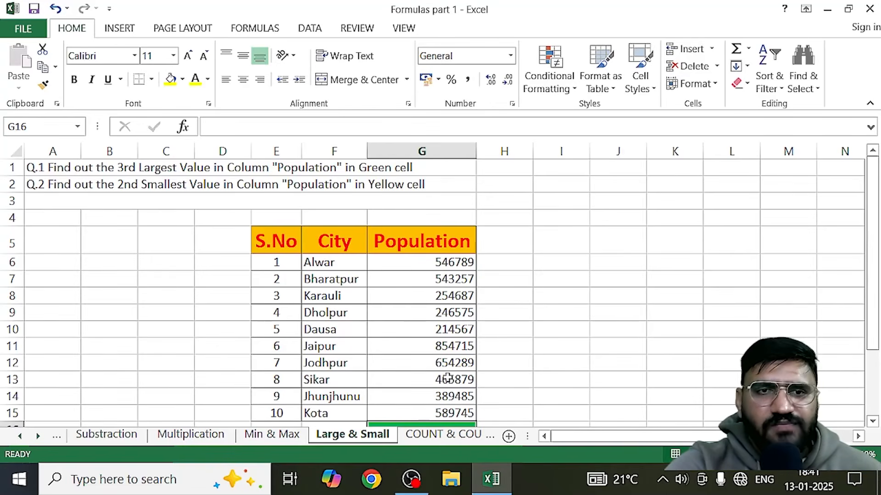
{"action": "scroll", "coordinate": [450, 376], "scroll_direction": "down", "scroll_amount": 1}
{"action": "scroll", "coordinate": [449, 376], "scroll_direction": "up", "scroll_amount": 1}
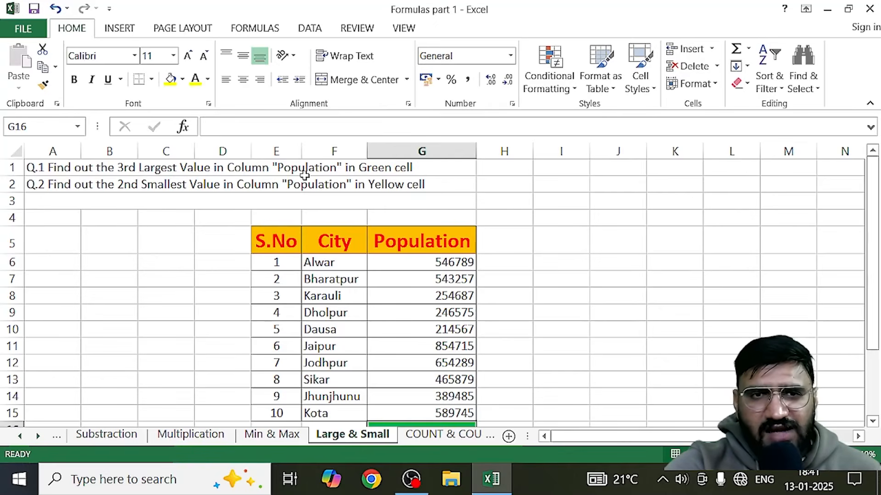
Enter =LARGE(G6:G15,3) in green cell G16 to find the 3rd largest population.
{"action": "scroll", "coordinate": [471, 340], "scroll_direction": "down", "scroll_amount": 2}
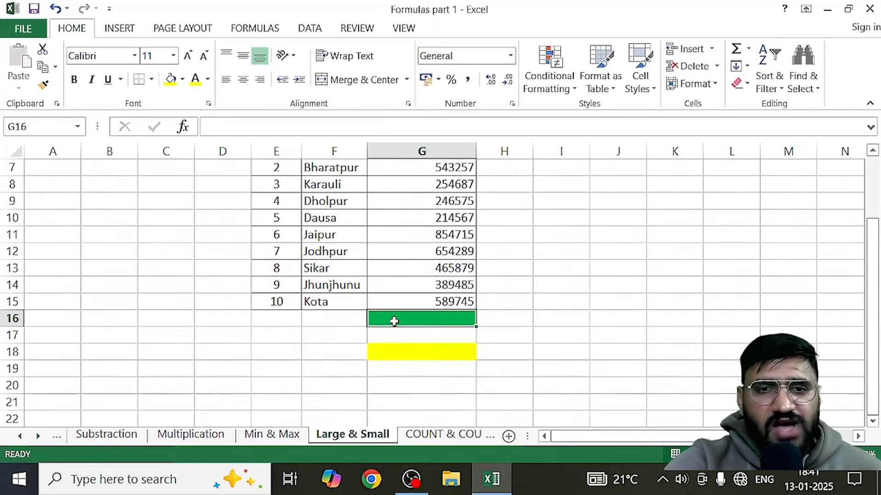
{"action": "double_click", "coordinate": [395, 318]}
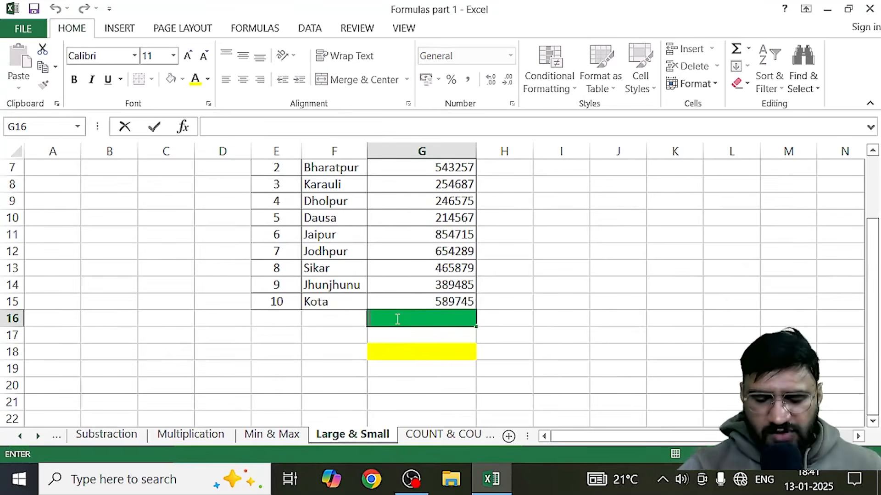
{"action": "type", "text": "="}
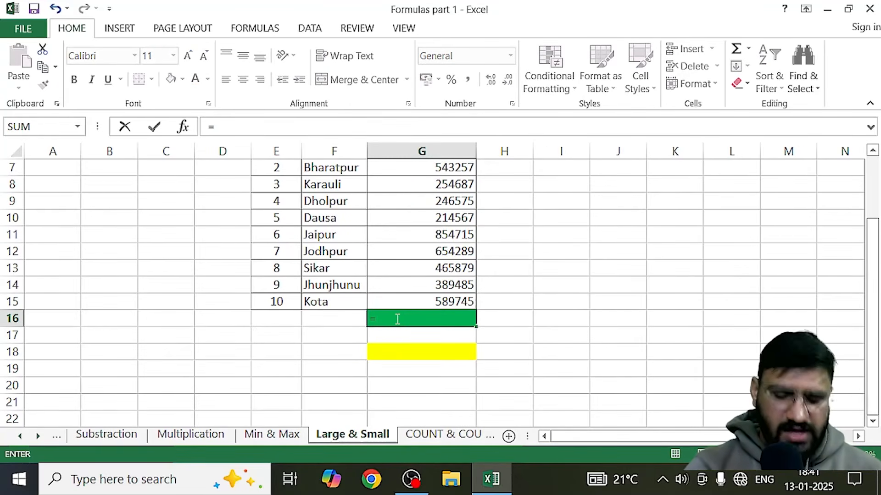
{"action": "type", "text": "large"}
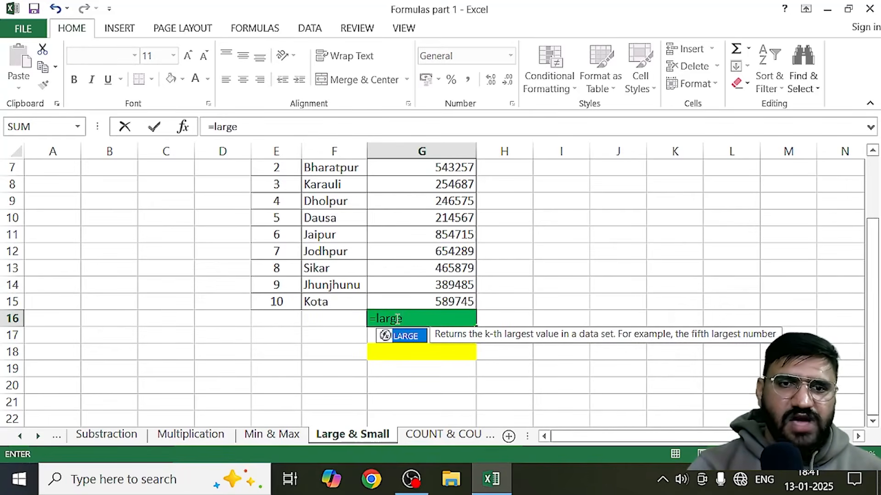
{"action": "key", "text": "Tab"}
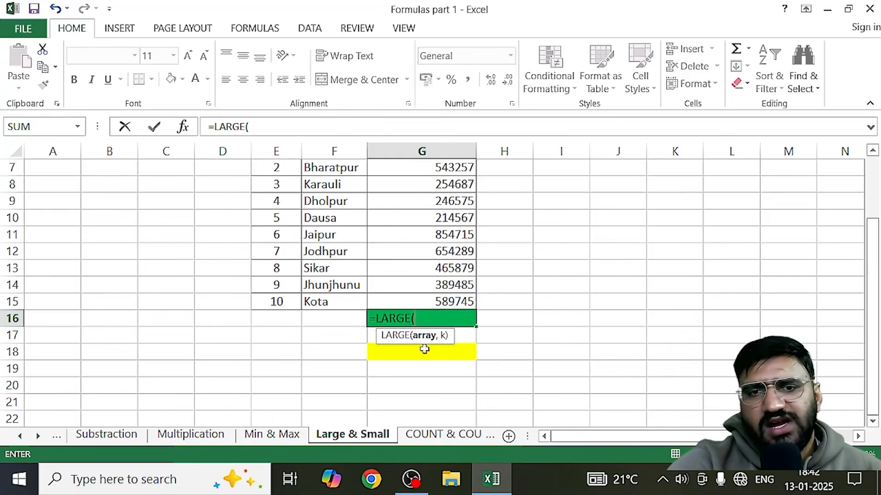
{"action": "scroll", "coordinate": [425, 349], "scroll_direction": "up", "scroll_amount": 2}
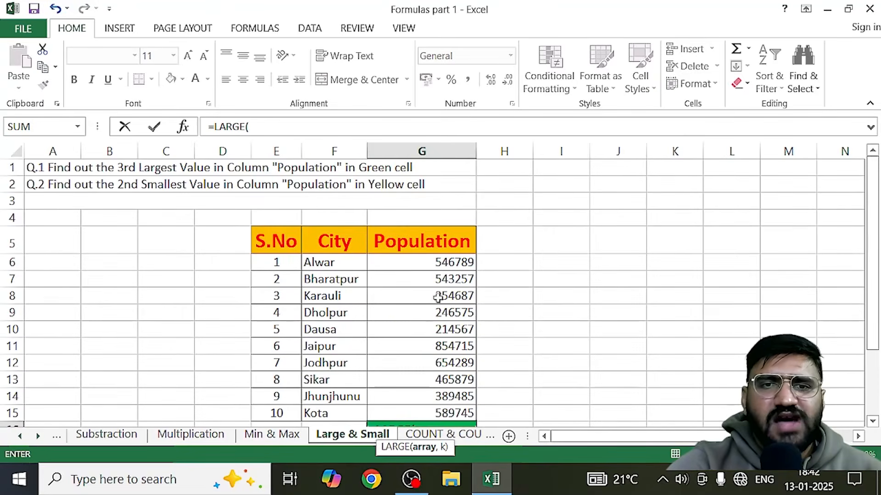
{"action": "left_click_drag", "start_coordinate": [439, 265], "coordinate": [436, 412]}
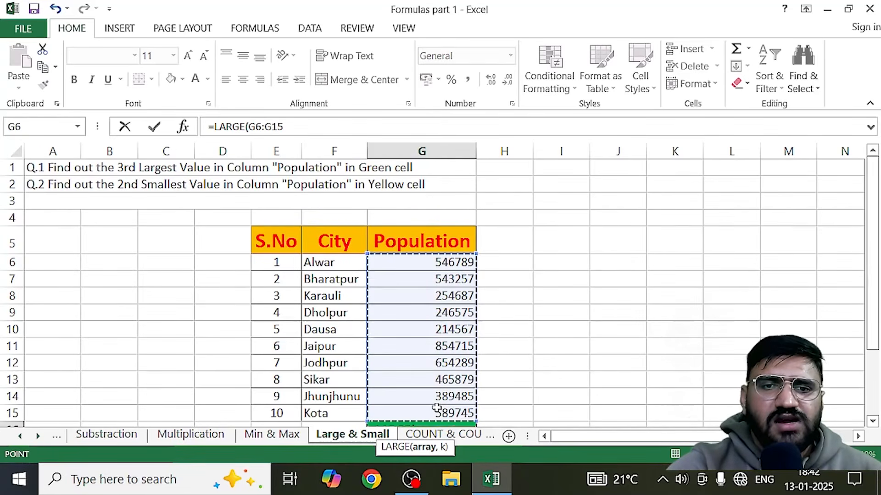
{"action": "scroll", "coordinate": [436, 407], "scroll_direction": "down", "scroll_amount": 2}
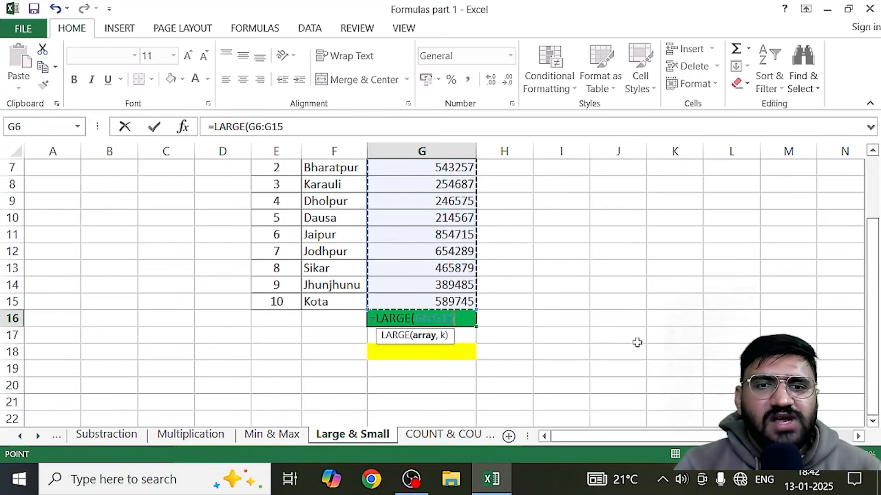
{"action": "type", "text": ","}
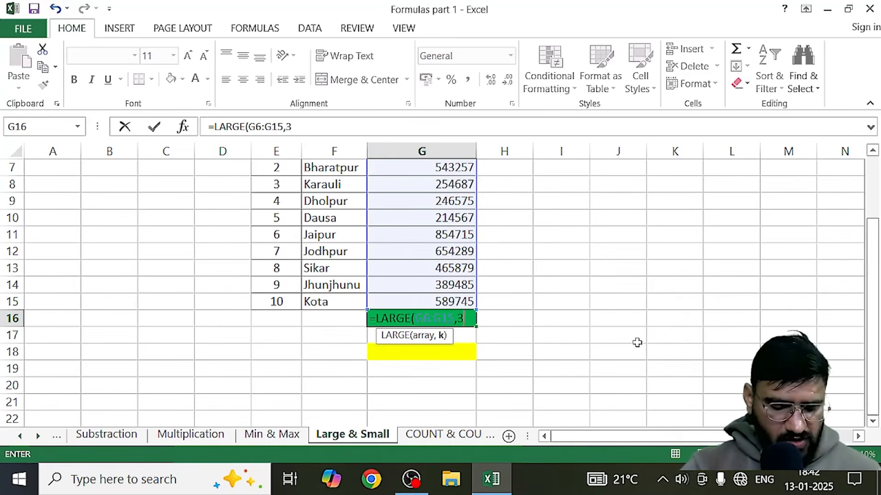
{"action": "type", "text": "3"}
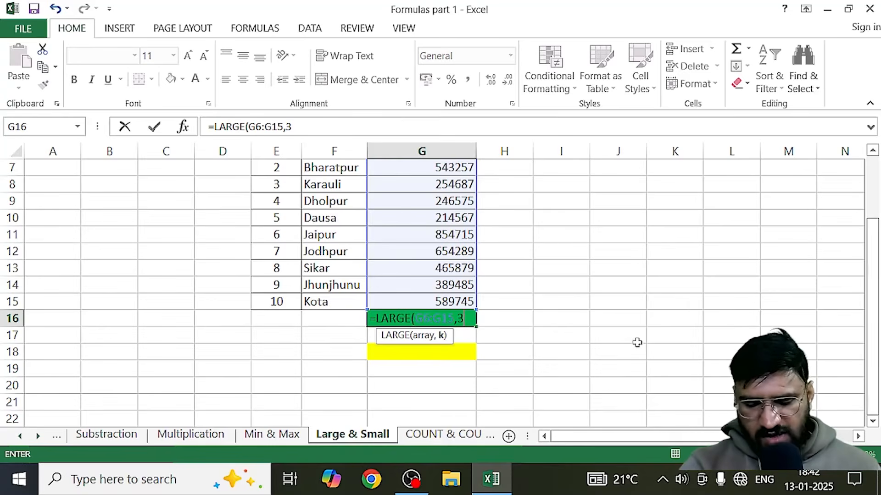
{"action": "type", "text": ")"}
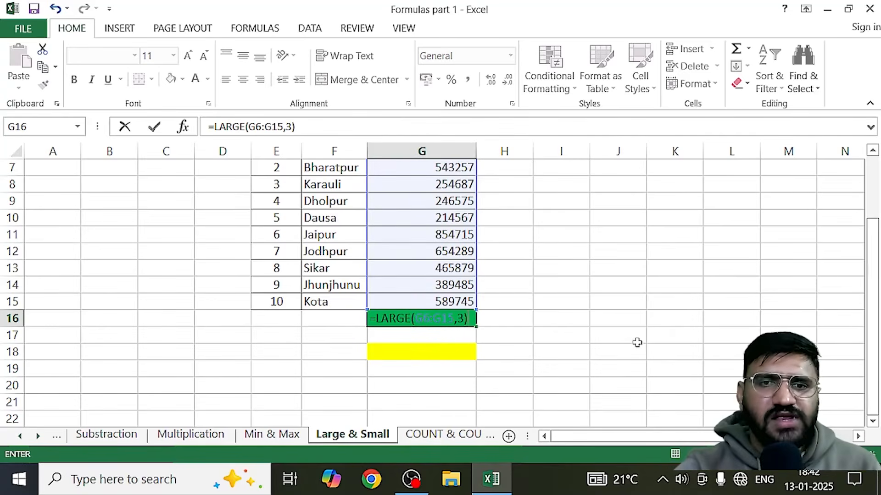
{"action": "key", "text": "Return"}
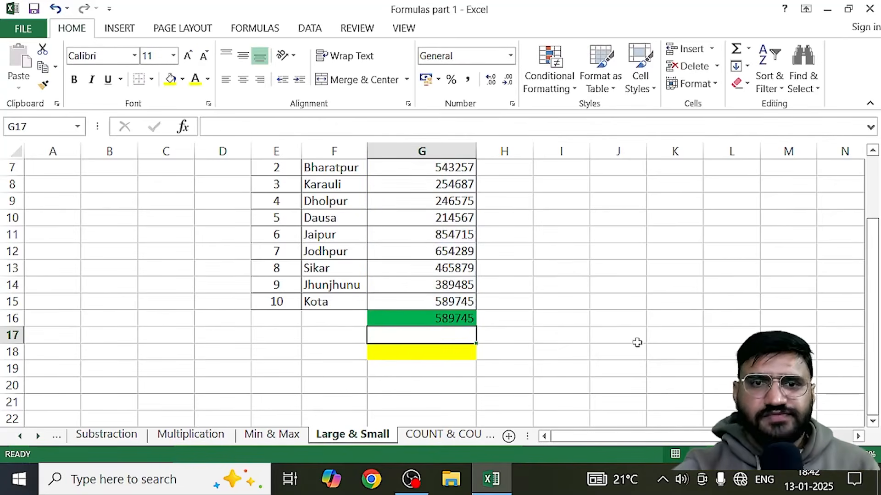
Compare the green cell's result with the Population column and examine the LARGE formula's range and k argument.
{"action": "scroll", "coordinate": [431, 351], "scroll_direction": "up", "scroll_amount": 1}
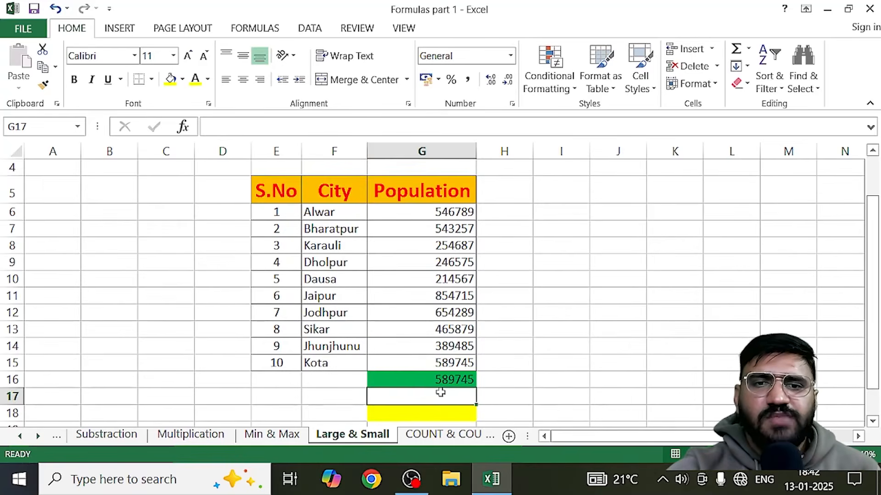
{"action": "scroll", "coordinate": [466, 384], "scroll_direction": "up", "scroll_amount": 1}
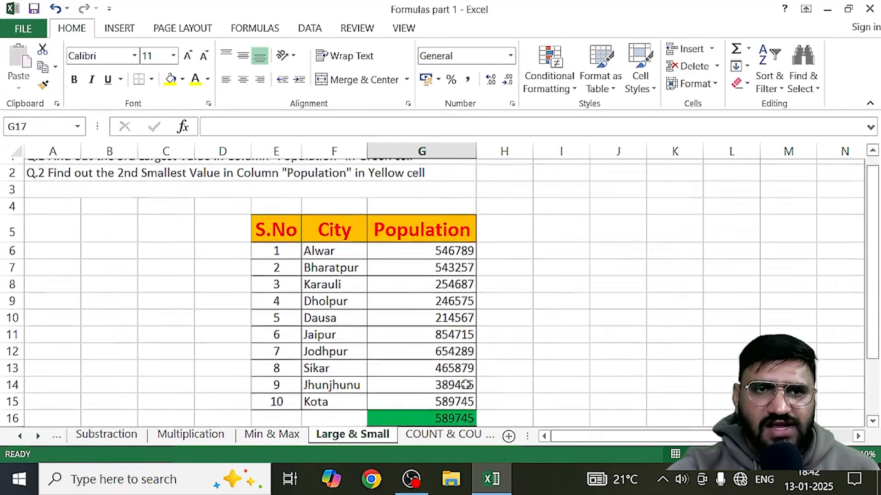
{"action": "scroll", "coordinate": [474, 399], "scroll_direction": "down", "scroll_amount": 1}
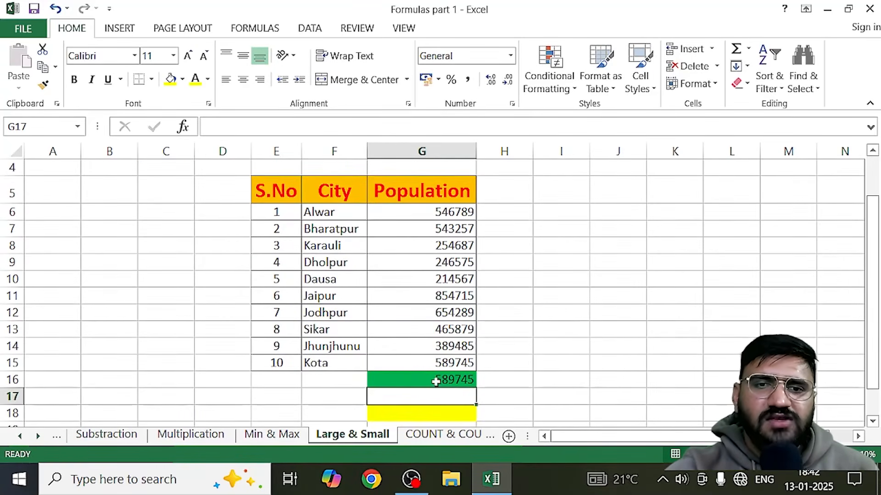
{"action": "left_click", "coordinate": [436, 380]}
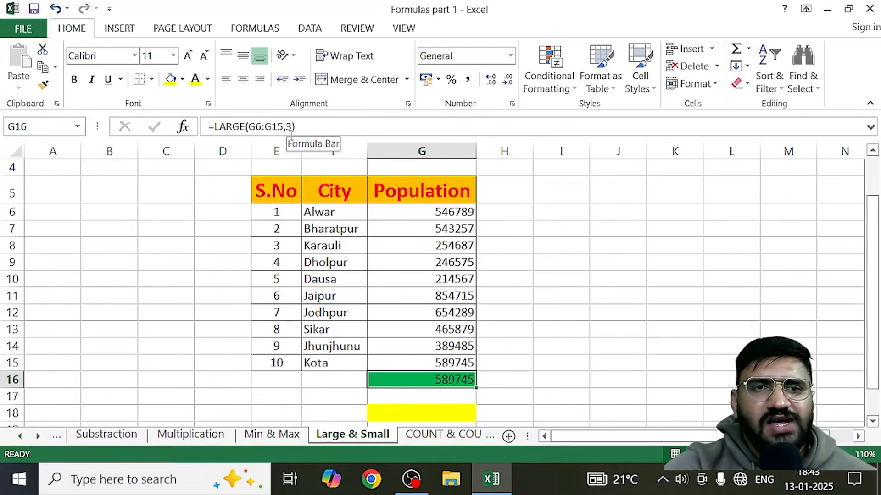
{"action": "scroll", "coordinate": [633, 311], "scroll_direction": "up", "scroll_amount": 1}
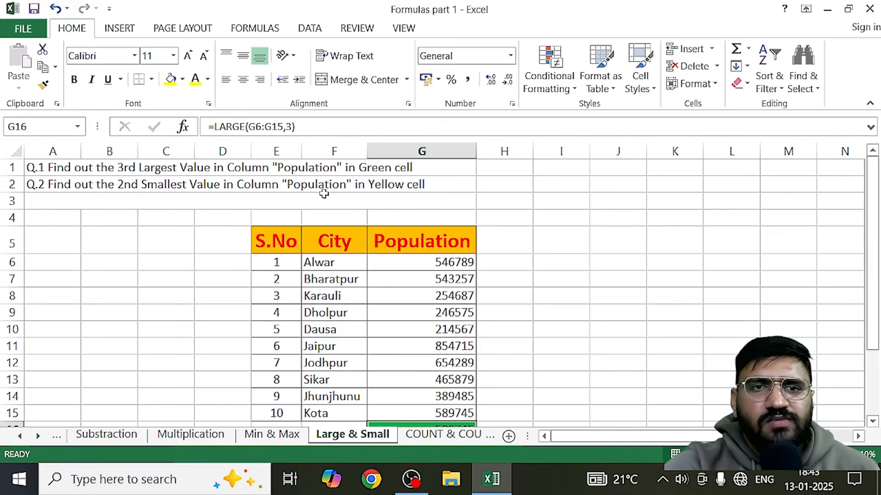
{"action": "scroll", "coordinate": [454, 219], "scroll_direction": "down", "scroll_amount": 2}
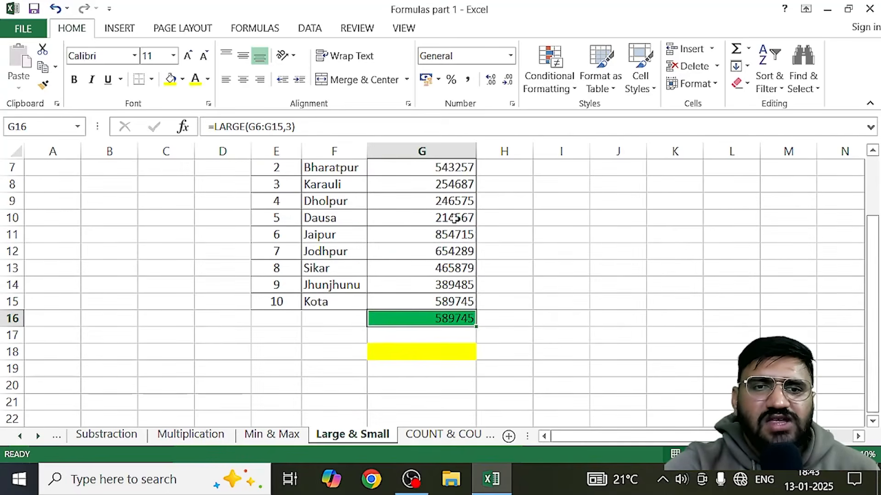
Enter =SMALL(G6:G15,2) in yellow cell G18 to find the 2nd smallest population.
{"action": "left_click", "coordinate": [395, 353]}
{"action": "scroll", "coordinate": [399, 351], "scroll_direction": "up", "scroll_amount": 2}
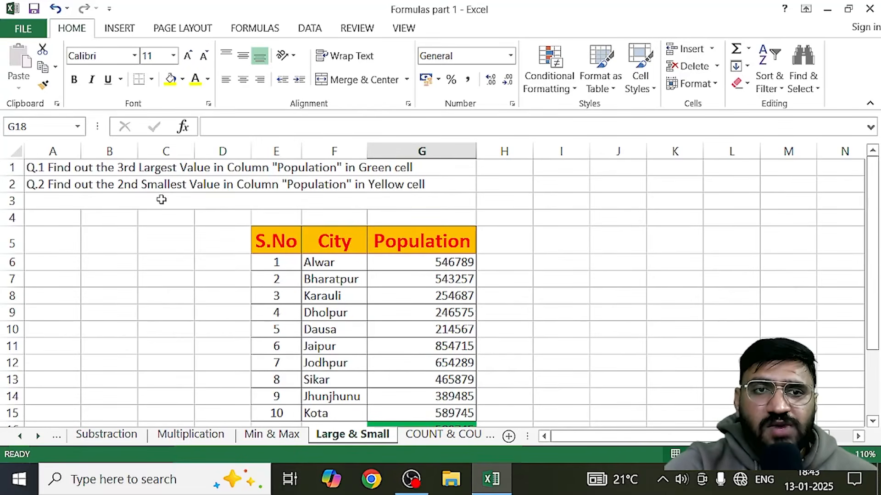
{"action": "scroll", "coordinate": [261, 222], "scroll_direction": "down", "scroll_amount": 2}
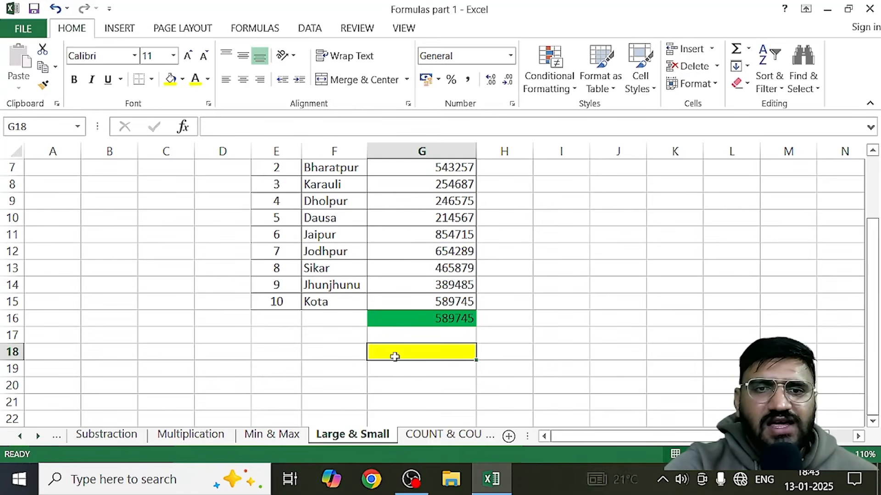
{"action": "type", "text": "="}
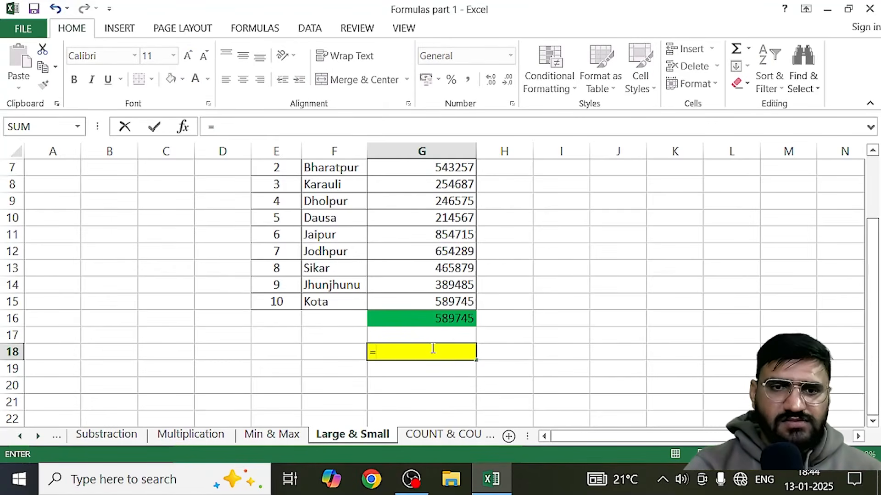
{"action": "type", "text": "s,"}
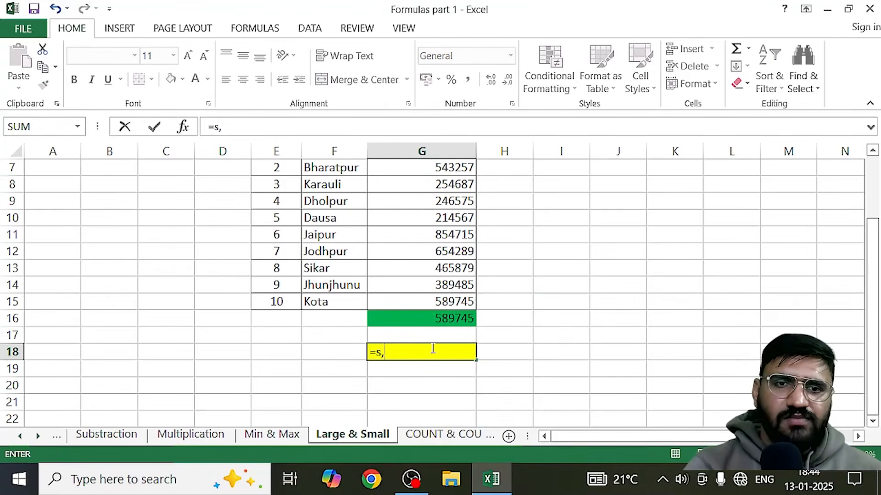
{"action": "key", "text": "BackSpace"}
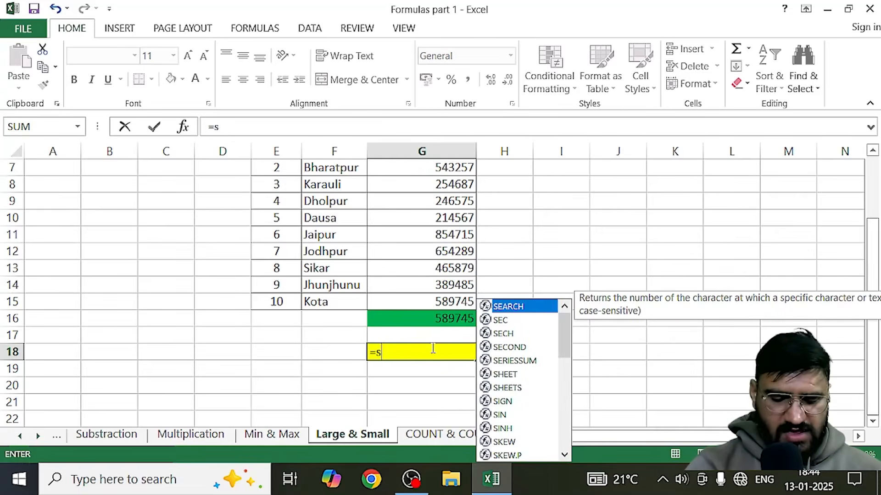
{"action": "type", "text": "ma"}
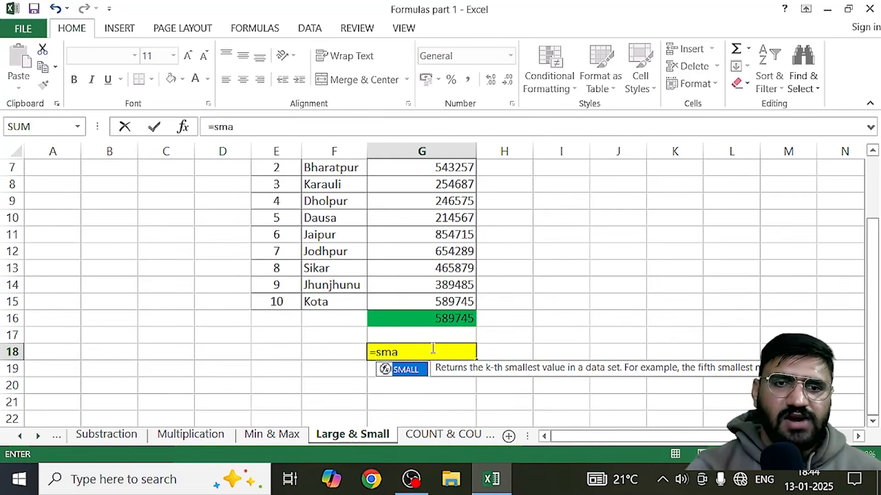
{"action": "double_click", "coordinate": [414, 374]}
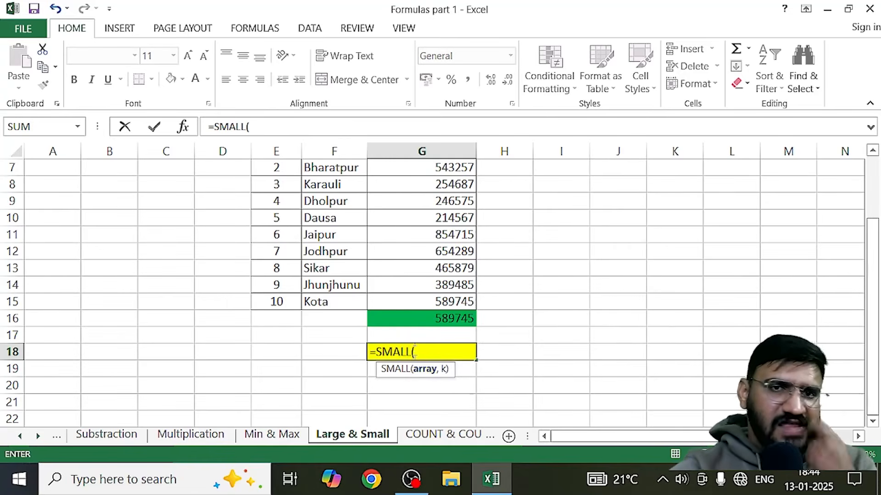
{"action": "scroll", "coordinate": [415, 363], "scroll_direction": "up", "scroll_amount": 2}
{"action": "left_click_drag", "start_coordinate": [454, 262], "coordinate": [445, 415]}
{"action": "scroll", "coordinate": [447, 412], "scroll_direction": "down", "scroll_amount": 2}
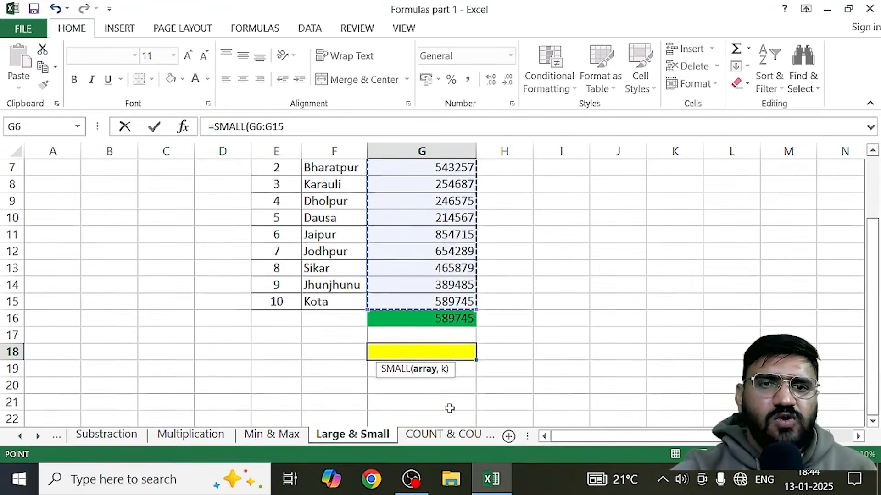
{"action": "type", "text": ",2"}
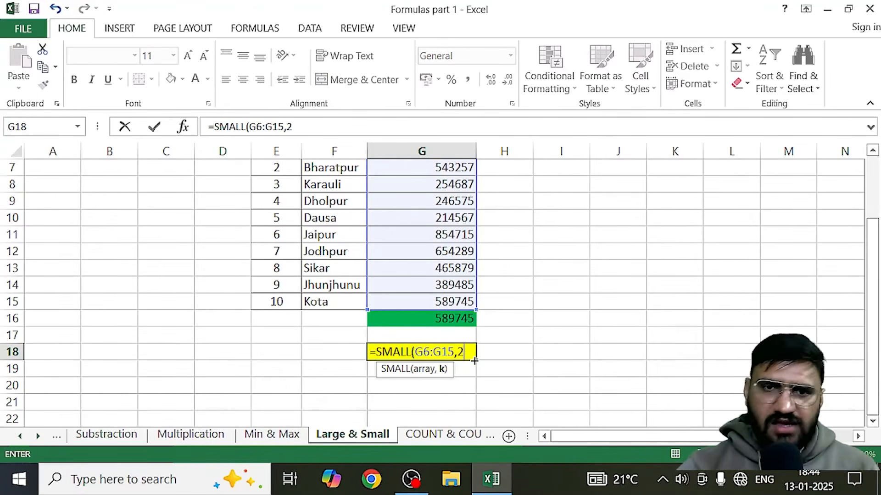
{"action": "type", "text": ")"}
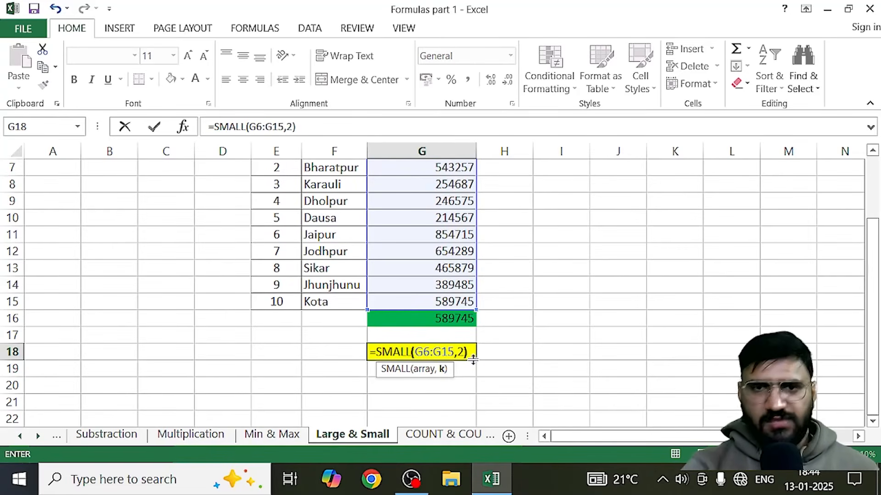
{"action": "key", "text": "Return"}
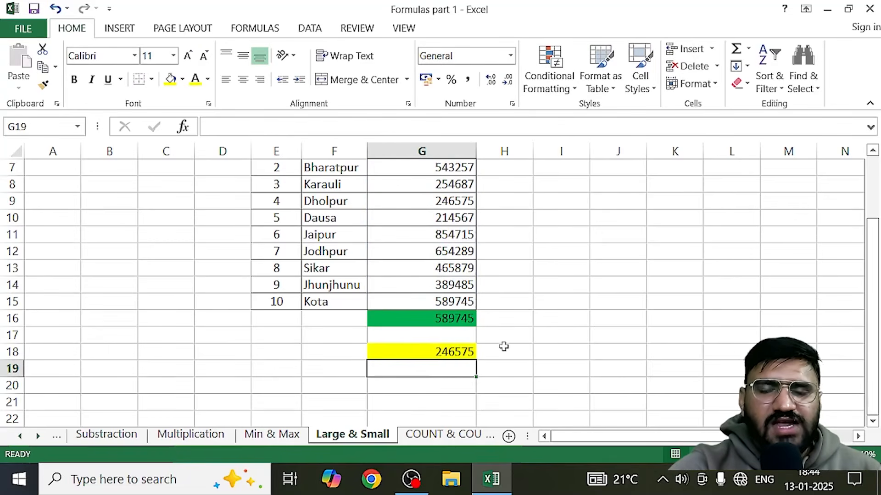
Compare the yellow cell's result with the Population column and examine the SMALL formula in G18.
{"action": "scroll", "coordinate": [504, 346], "scroll_direction": "up", "scroll_amount": 1}
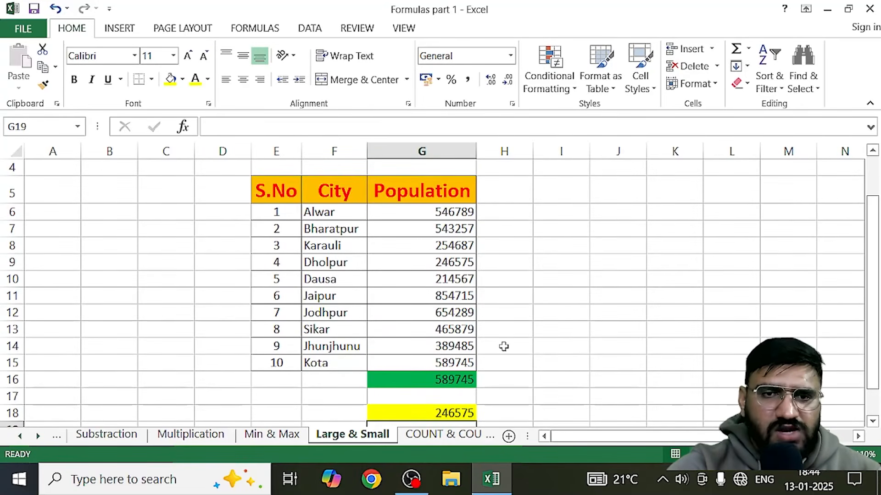
{"action": "scroll", "coordinate": [503, 346], "scroll_direction": "up", "scroll_amount": 1}
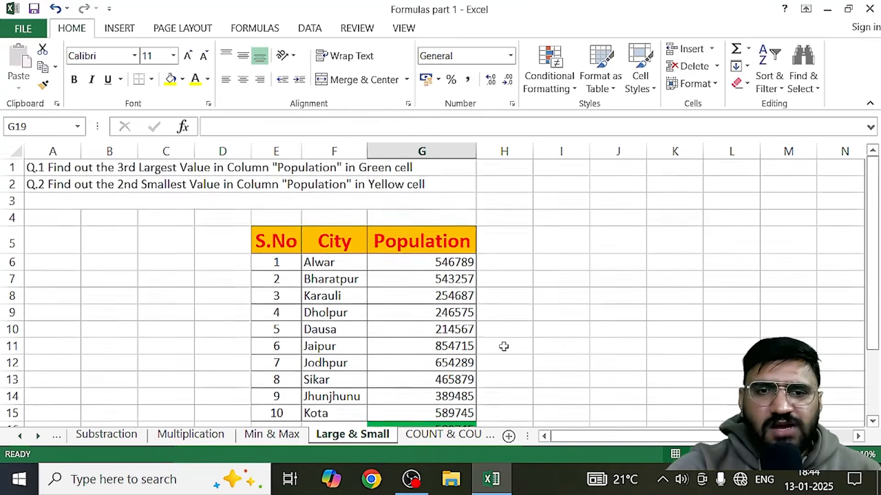
{"action": "scroll", "coordinate": [503, 346], "scroll_direction": "down", "scroll_amount": 1}
{"action": "left_click", "coordinate": [408, 413]}
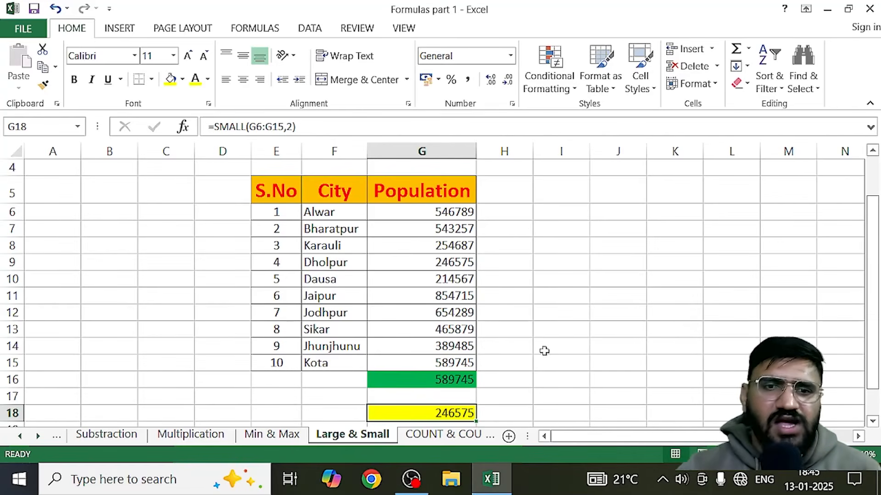
Open the COUNT & COUNTA sheet and read its two questions alongside the Report 1 and Report 2 tables.
{"action": "left_click", "coordinate": [437, 438]}
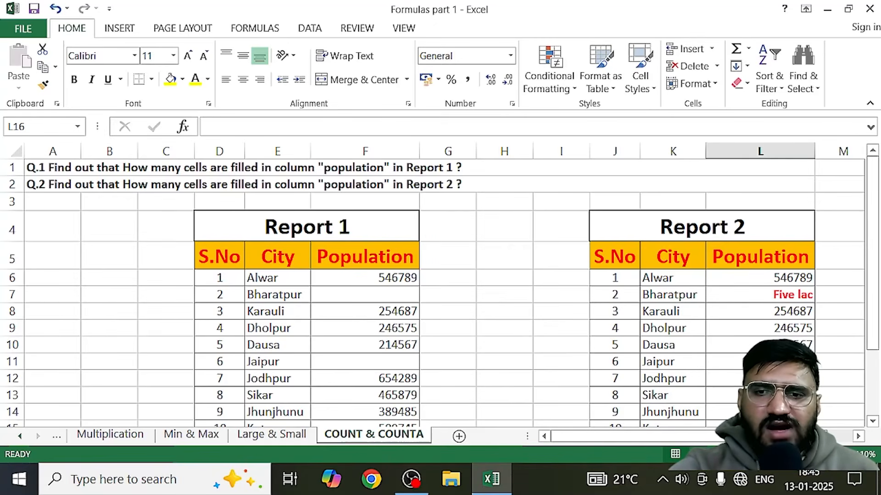
{"action": "scroll", "coordinate": [555, 413], "scroll_direction": "down", "scroll_amount": 1}
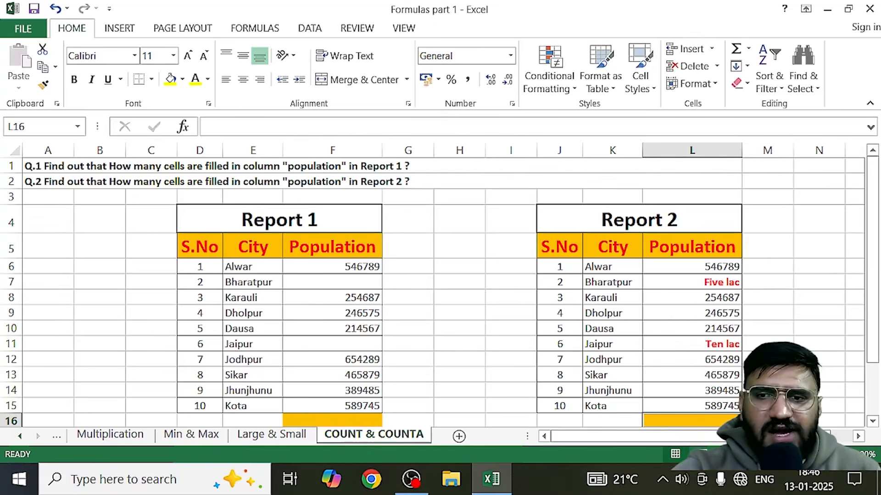
{"action": "scroll", "coordinate": [549, 358], "scroll_direction": "up", "scroll_amount": 1}
{"action": "scroll", "coordinate": [360, 288], "scroll_direction": "up", "scroll_amount": 1}
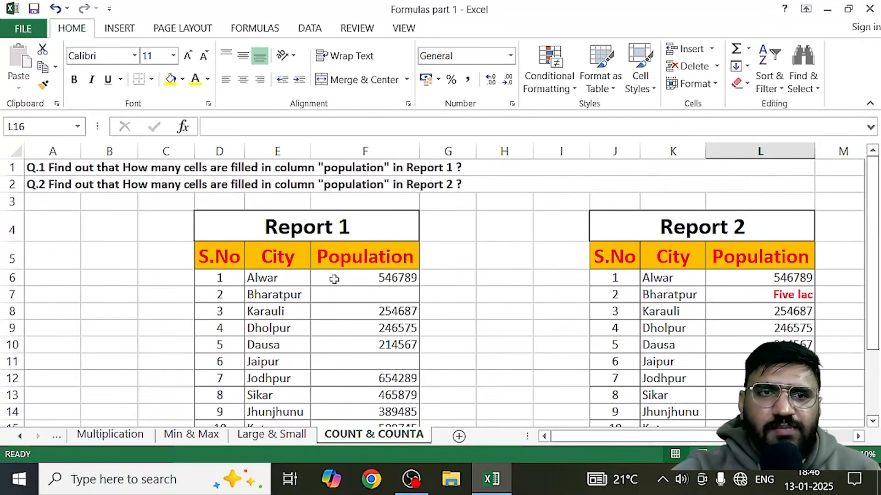
Review the two questions and examine the Population columns and coloured answer cells of Report 1 and Report 2.
{"action": "left_click", "coordinate": [77, 214]}
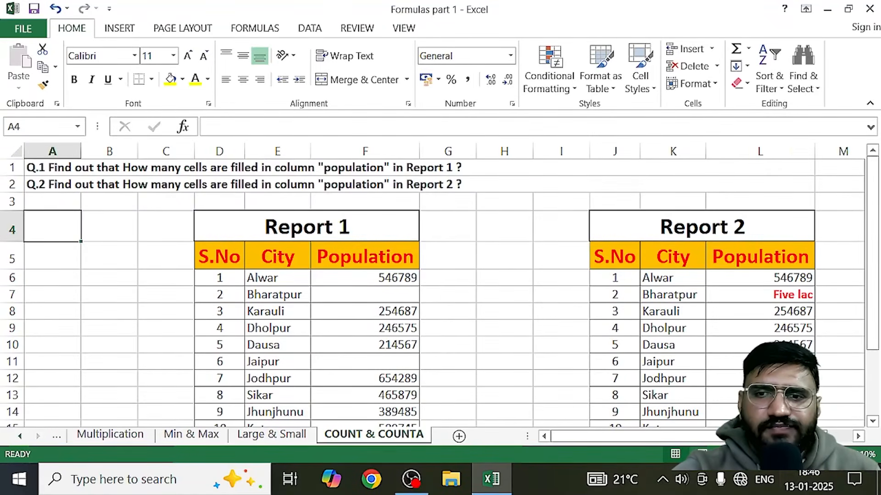
{"action": "left_click", "coordinate": [846, 454]}
{"action": "scroll", "coordinate": [440, 292], "scroll_direction": "up", "scroll_amount": 1}
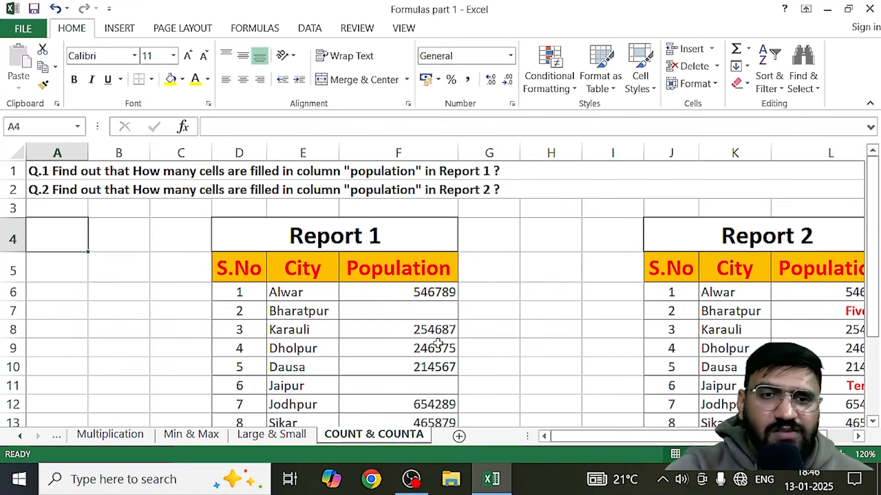
{"action": "scroll", "coordinate": [434, 343], "scroll_direction": "down", "scroll_amount": 1}
{"action": "scroll", "coordinate": [434, 343], "scroll_direction": "up", "scroll_amount": 1}
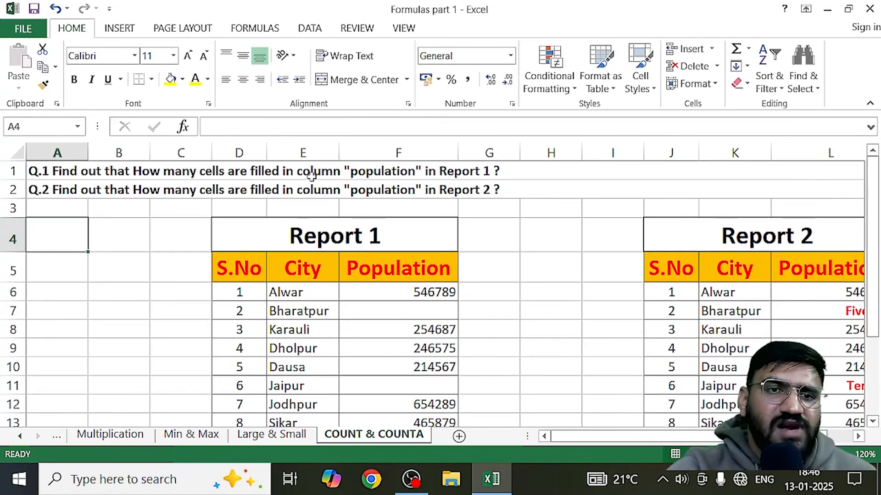
{"action": "scroll", "coordinate": [380, 281], "scroll_direction": "down", "scroll_amount": 2}
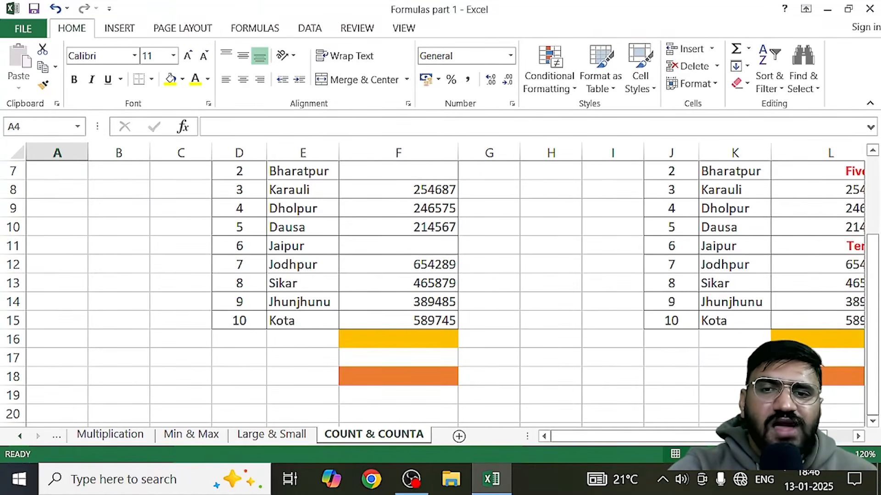
{"action": "left_click", "coordinate": [736, 454]}
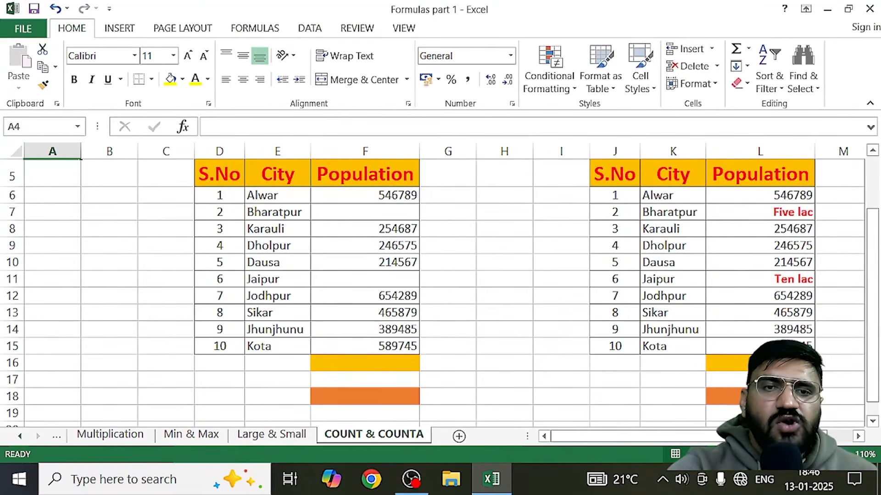
{"action": "left_click", "coordinate": [736, 454]}
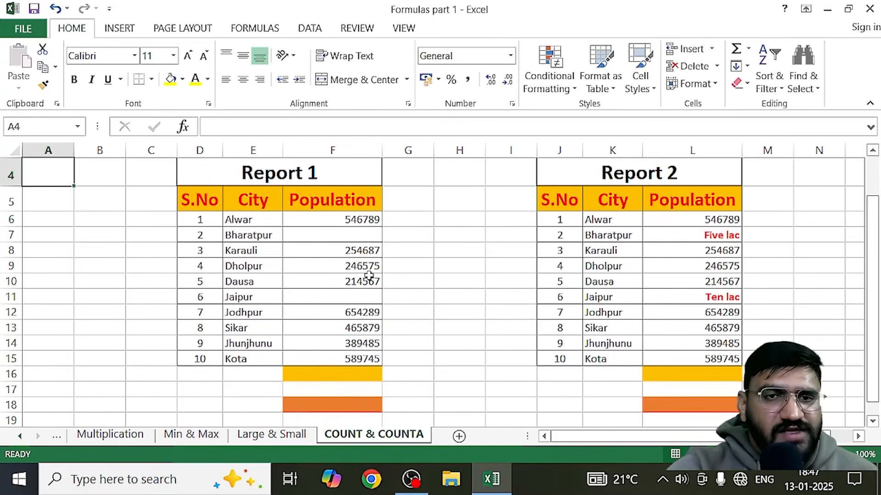
Enter =COUNT(F6:F15) in yellow cell F16 to count Report 1's filled population cells, and check the blank cells F7 and F11.
{"action": "double_click", "coordinate": [319, 374]}
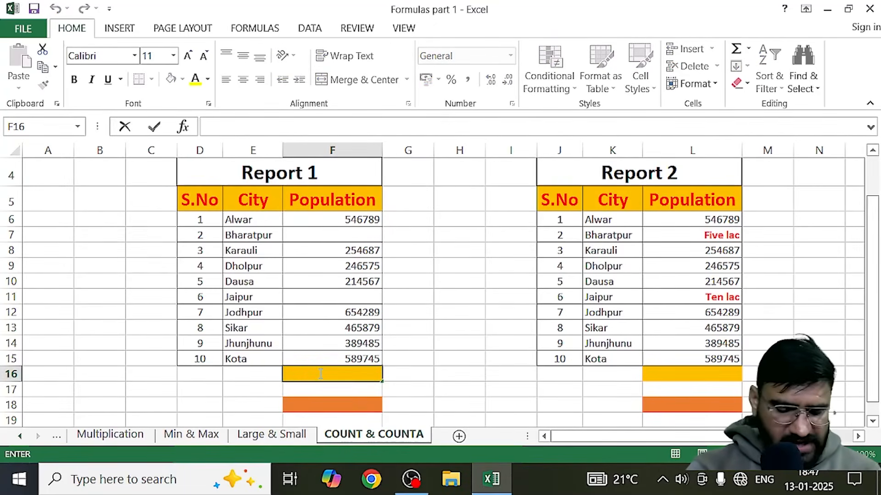
{"action": "type", "text": "c"}
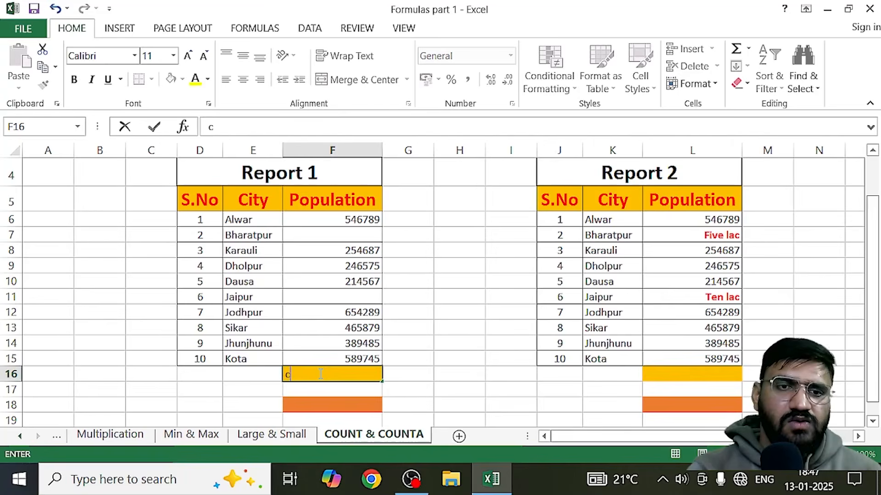
{"action": "type", "text": "=count"}
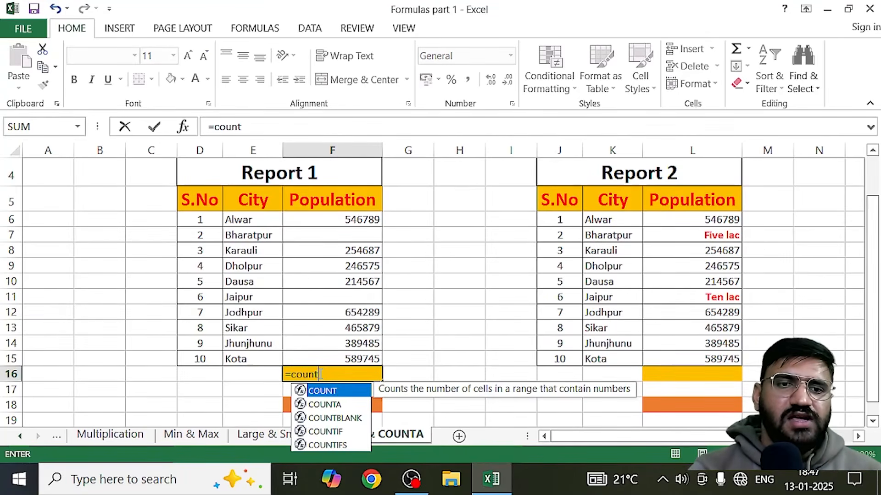
{"action": "key", "text": "Tab"}
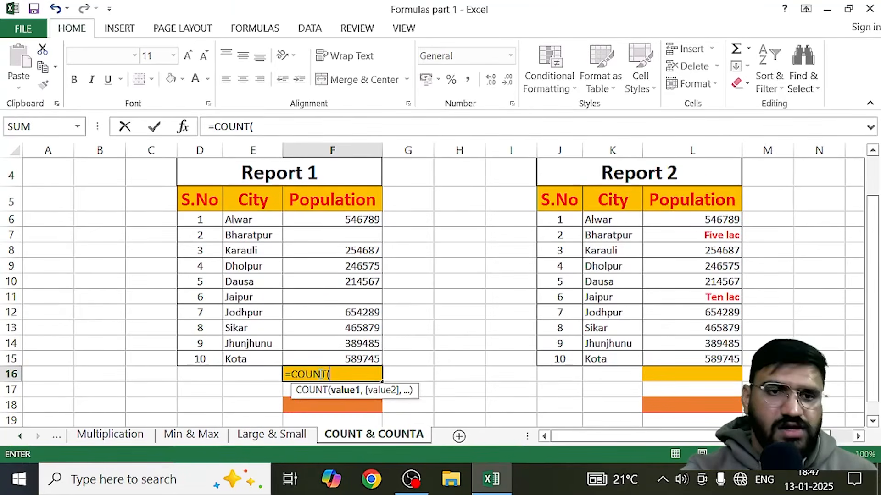
{"action": "left_click_drag", "start_coordinate": [362, 220], "coordinate": [346, 359]}
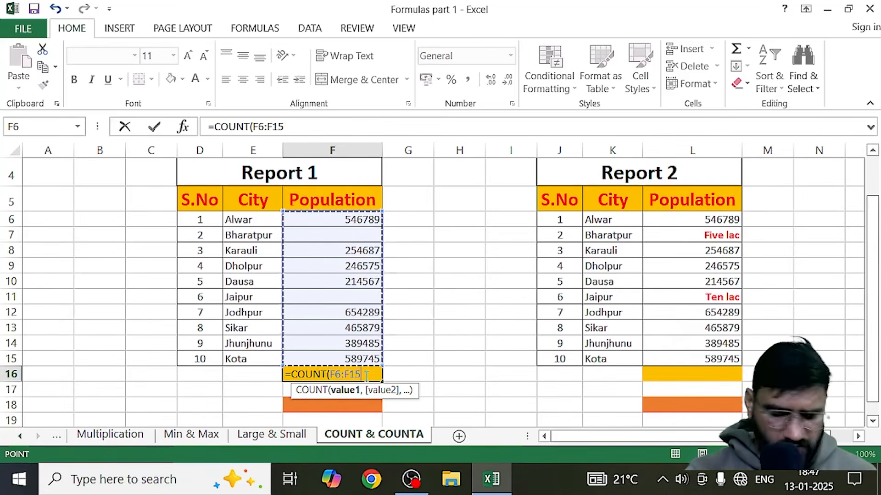
{"action": "type", "text": ")"}
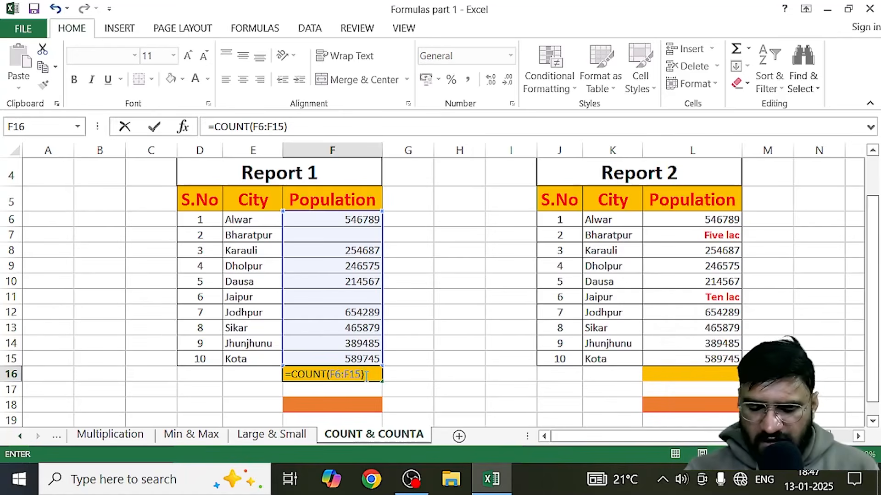
{"action": "key", "text": "Return"}
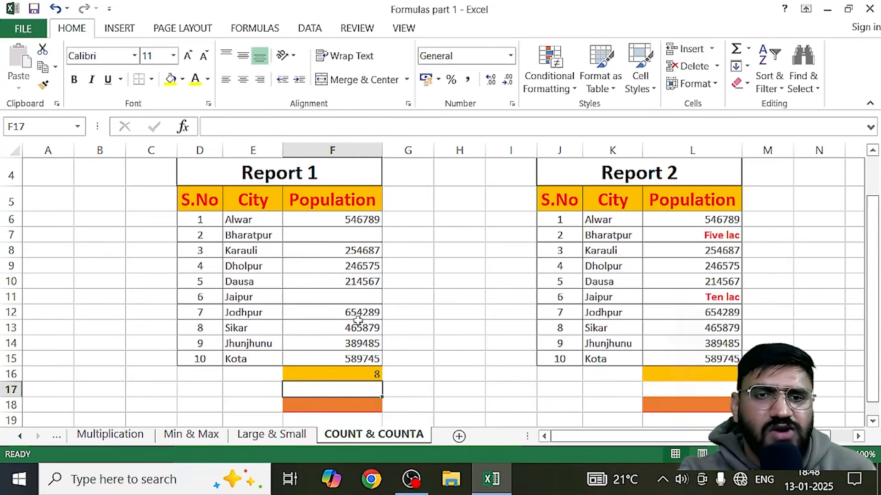
{"action": "left_click", "coordinate": [354, 237]}
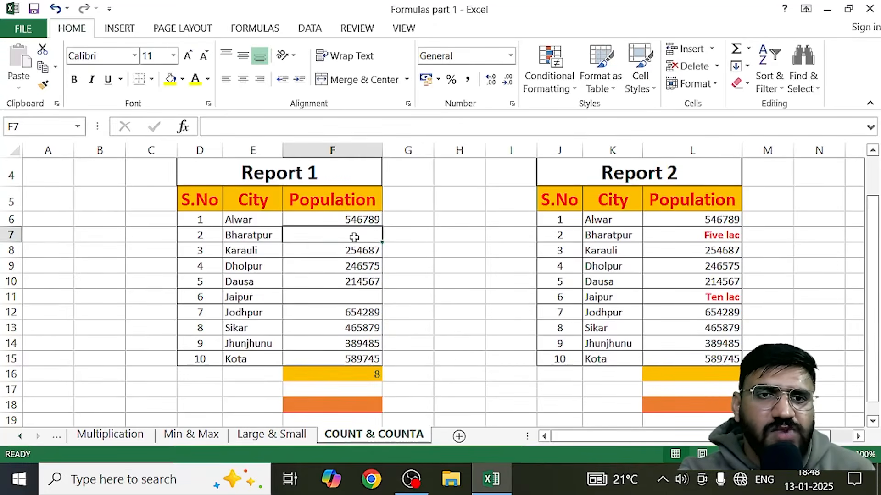
{"action": "left_click", "coordinate": [350, 295]}
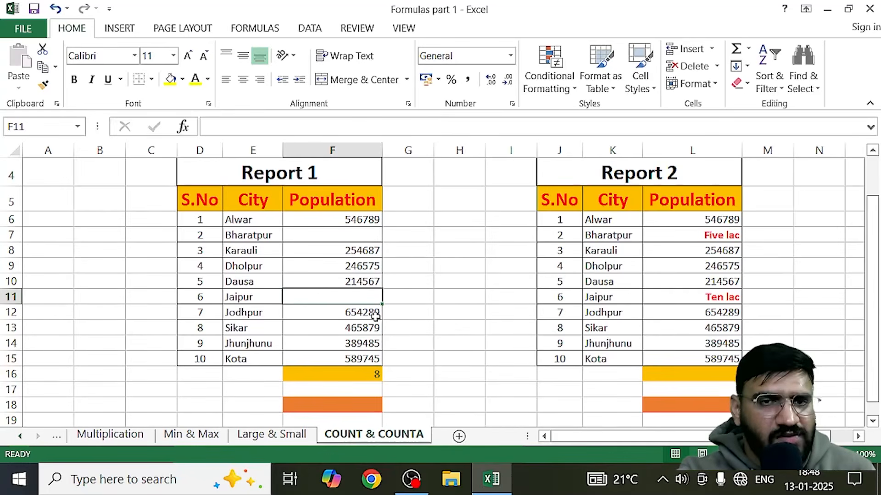
Enter =COUNTA(F6:F15) in orange cell F18 to count the non-empty population cells in Report 1.
{"action": "double_click", "coordinate": [325, 407]}
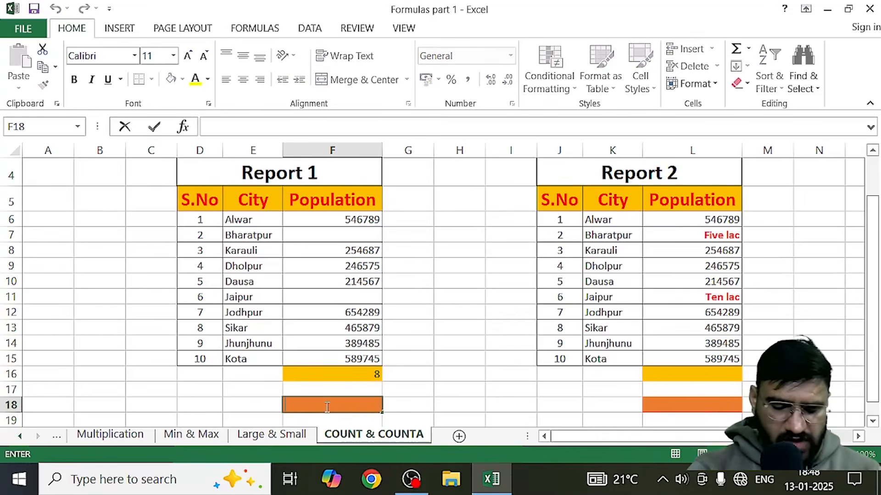
{"action": "type", "text": "="}
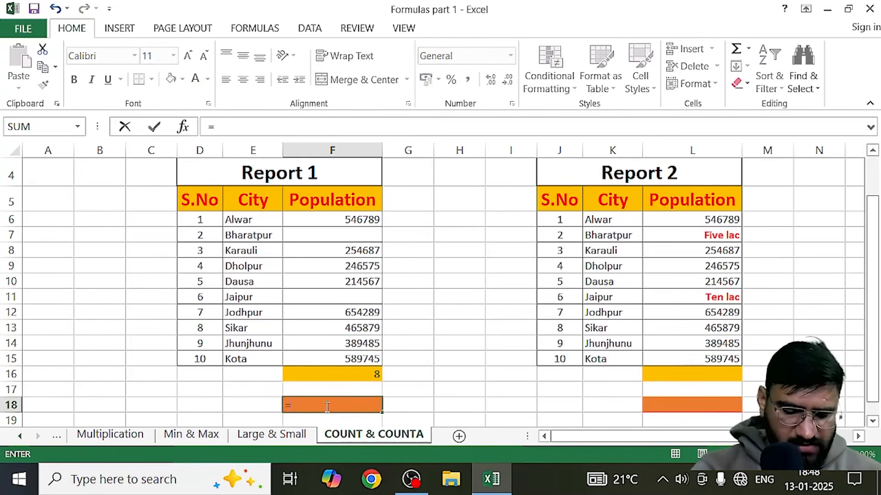
{"action": "type", "text": "count"}
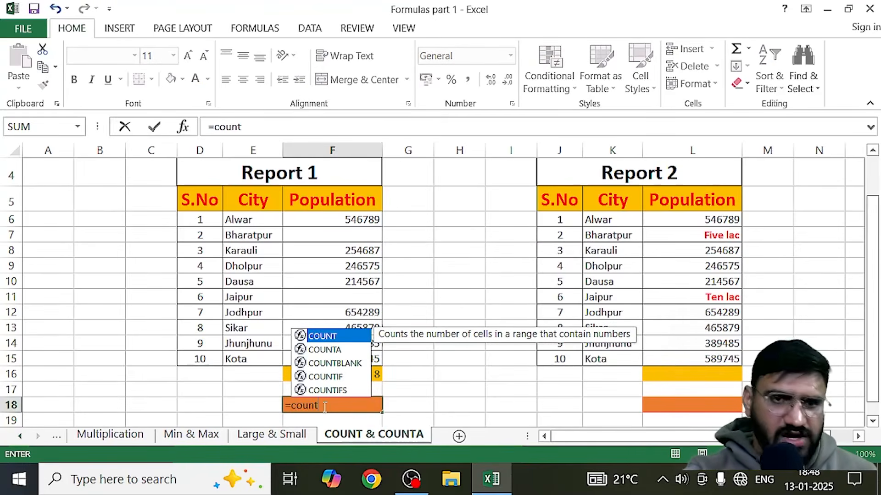
{"action": "left_click", "coordinate": [338, 350]}
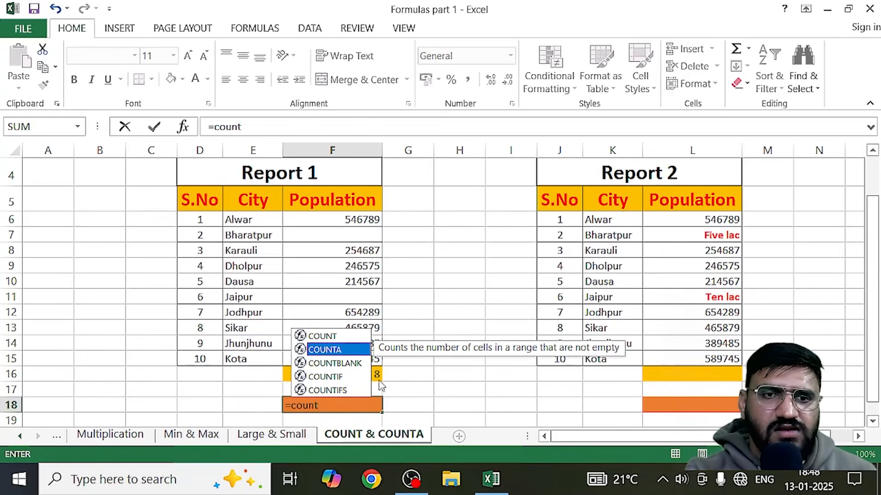
{"action": "left_click", "coordinate": [461, 407]}
{"action": "double_click", "coordinate": [376, 407]}
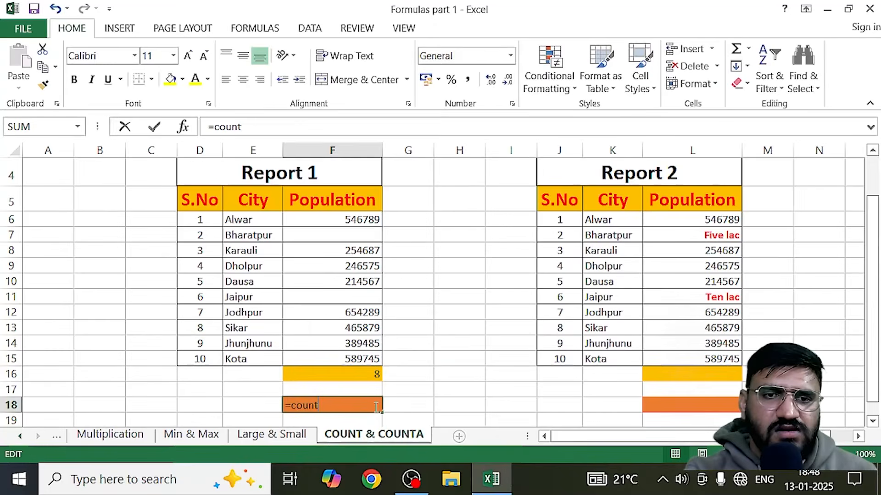
{"action": "type", "text": "a"}
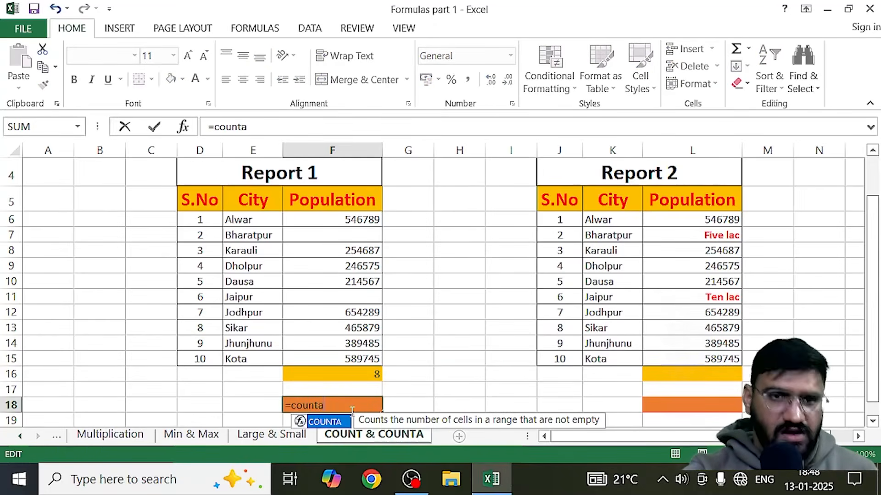
{"action": "key", "text": "Tab"}
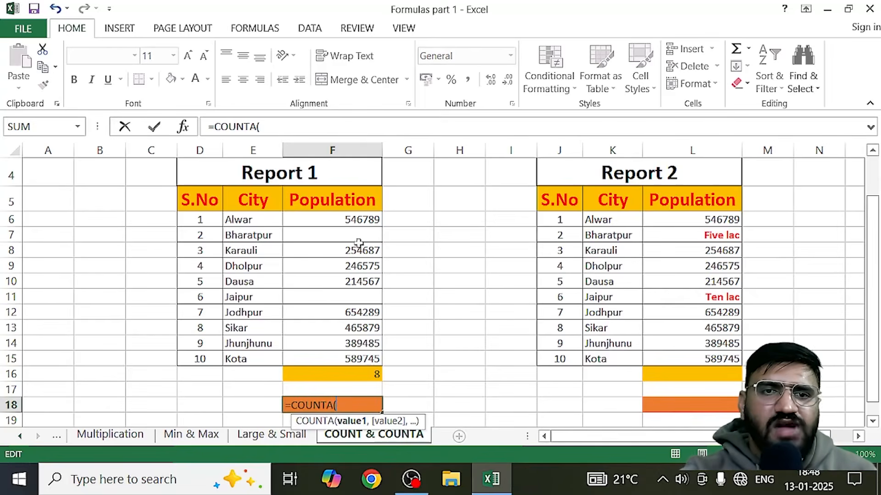
{"action": "left_click_drag", "start_coordinate": [354, 220], "coordinate": [354, 361]}
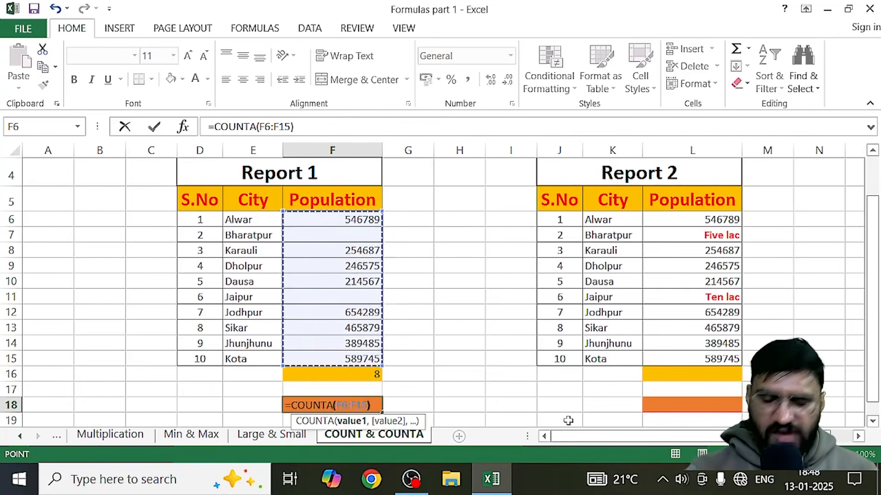
{"action": "type", "text": ")"}
{"action": "key", "text": "Return"}
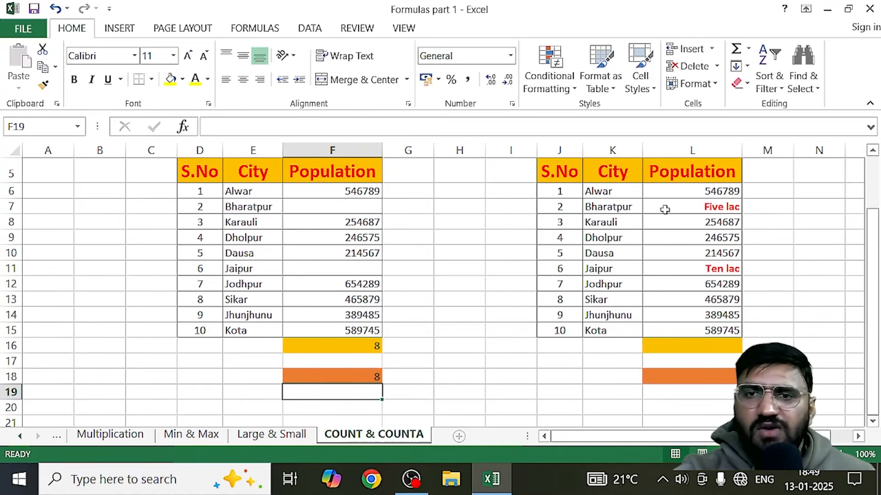
Reread question 2 and compare the numeric and text entries in Report 2's Population column.
{"action": "scroll", "coordinate": [610, 252], "scroll_direction": "up", "scroll_amount": 2}
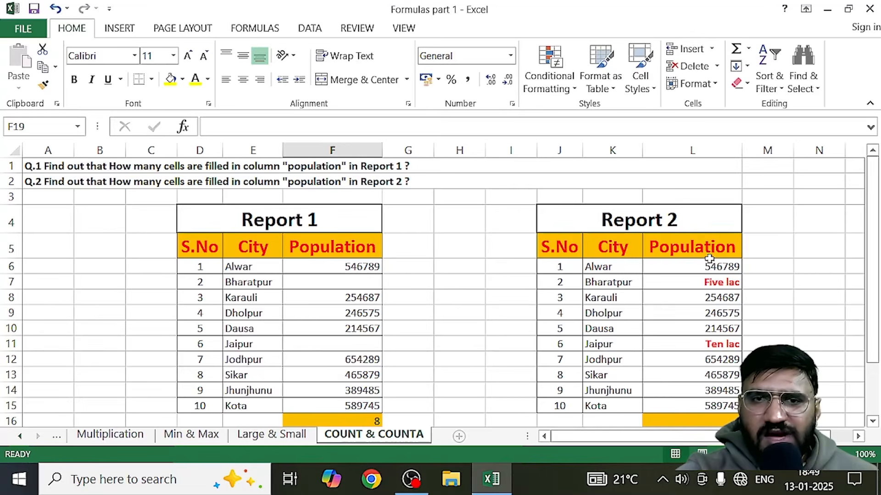
{"action": "scroll", "coordinate": [709, 258], "scroll_direction": "down", "scroll_amount": 1}
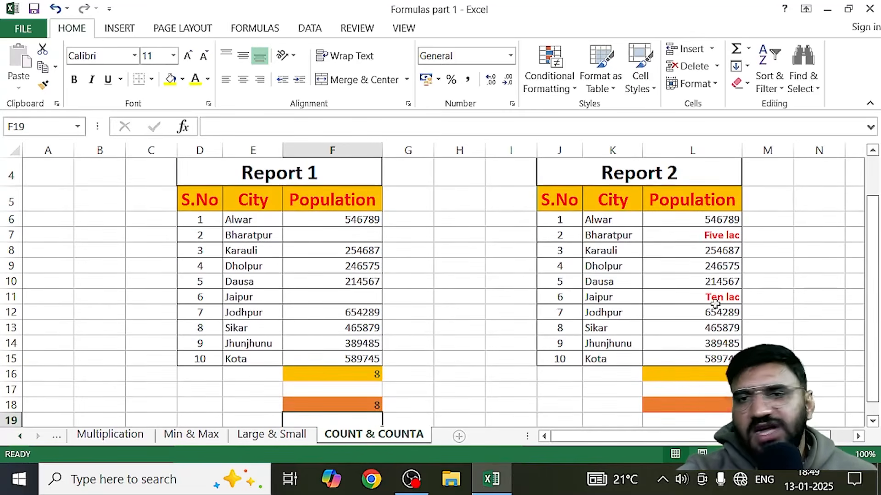
{"action": "double_click", "coordinate": [696, 375]}
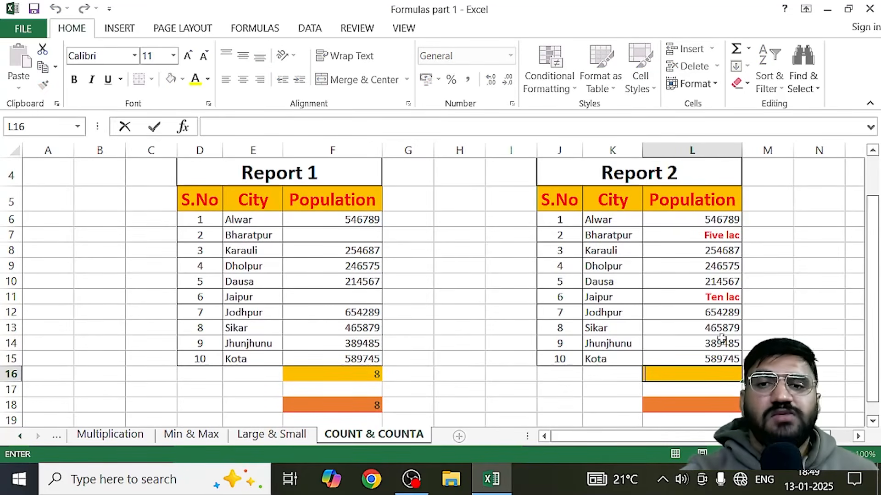
{"action": "left_click", "coordinate": [700, 236]}
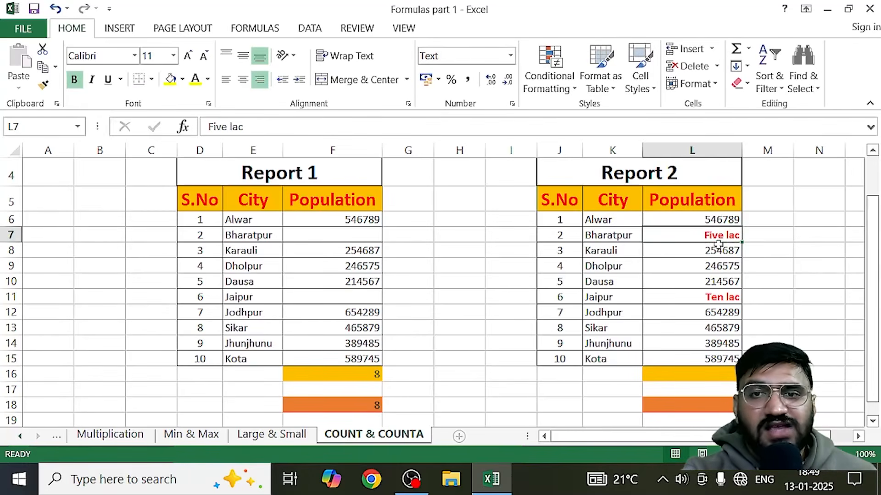
{"action": "left_click", "coordinate": [697, 254]}
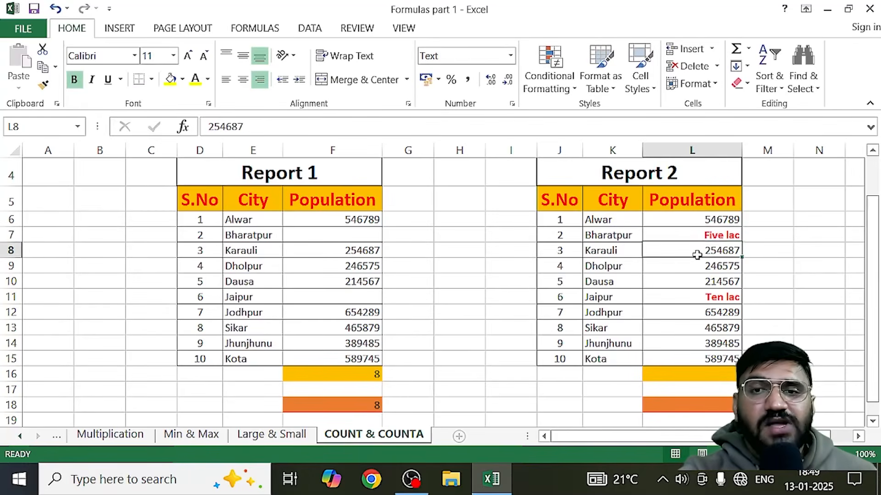
{"action": "left_click", "coordinate": [692, 281]}
{"action": "left_click", "coordinate": [697, 264]}
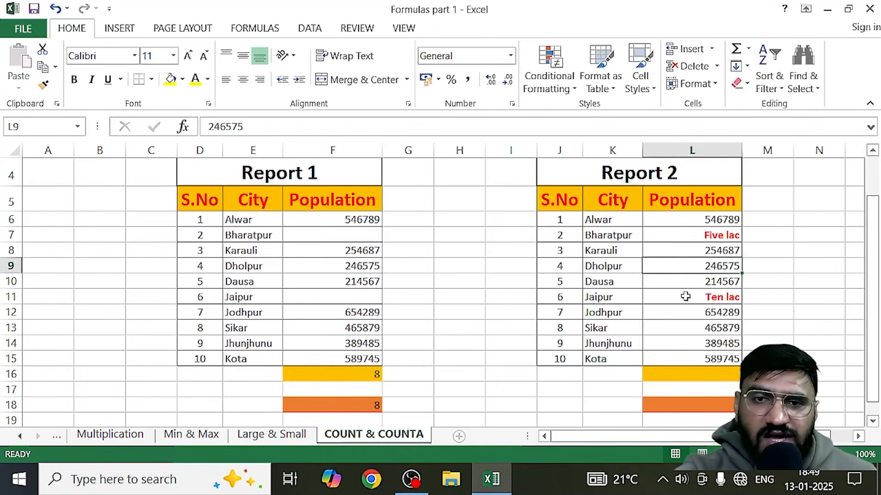
{"action": "left_click", "coordinate": [707, 235]}
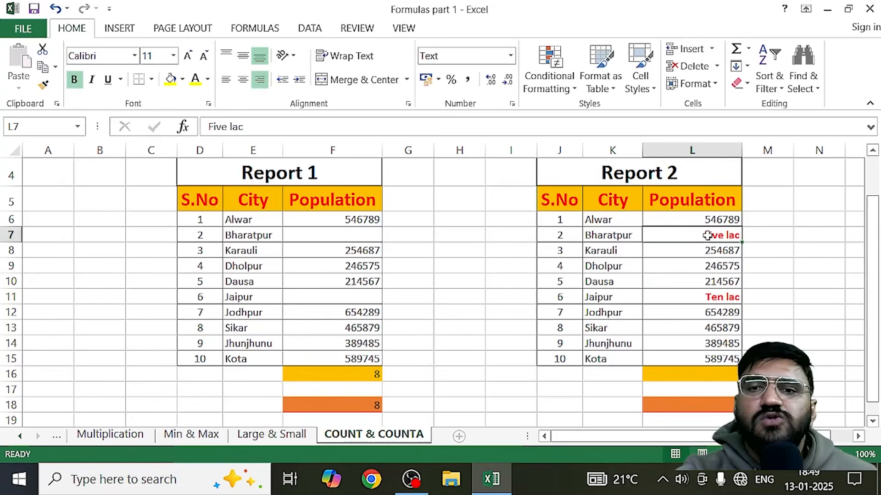
{"action": "left_click", "coordinate": [682, 295]}
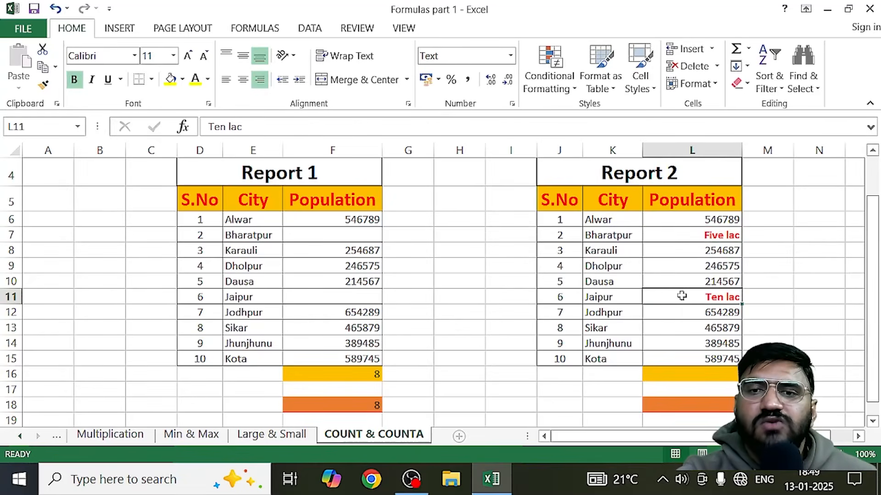
{"action": "left_click", "coordinate": [707, 251]}
{"action": "left_click", "coordinate": [707, 220]}
{"action": "left_click", "coordinate": [701, 297]}
{"action": "left_click", "coordinate": [700, 327]}
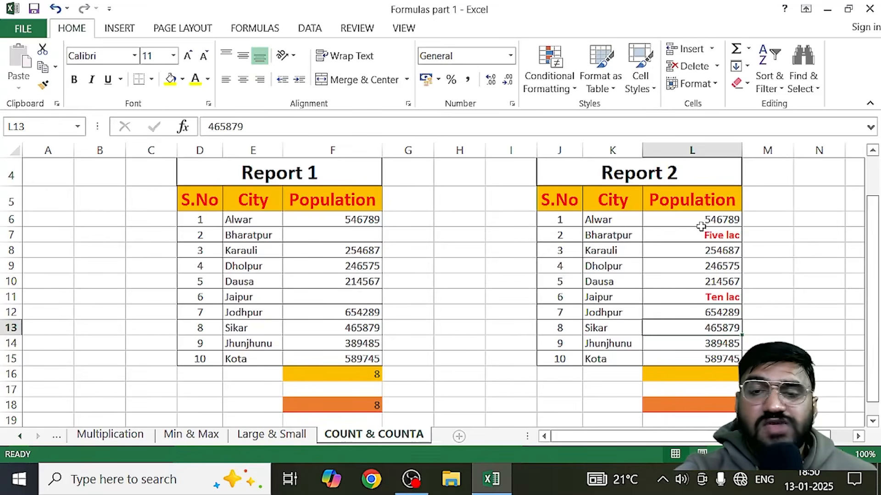
{"action": "left_click", "coordinate": [677, 374]}
{"action": "double_click", "coordinate": [678, 375]}
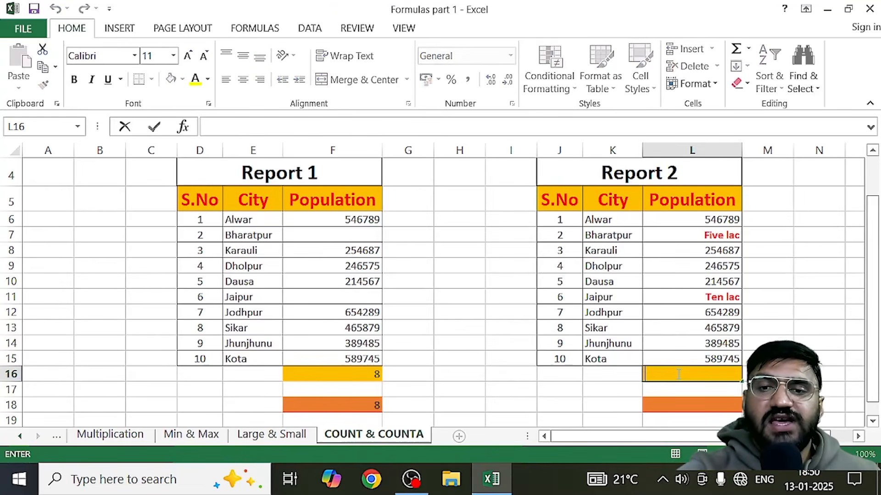
{"action": "type", "text": "counta"}
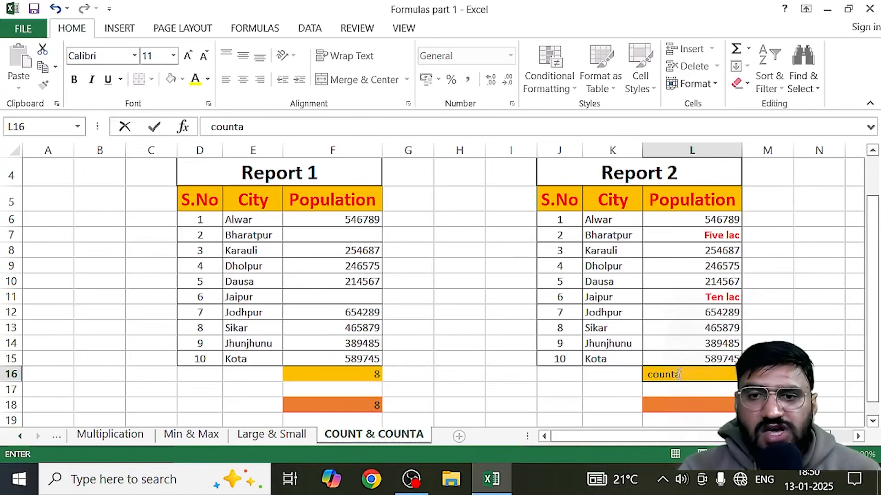
{"action": "key", "text": "Tab"}
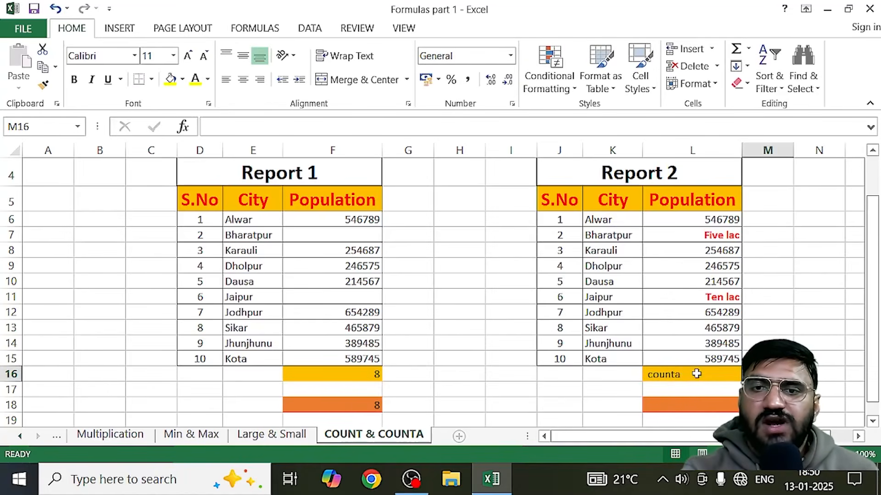
{"action": "double_click", "coordinate": [696, 374]}
{"action": "key", "text": "BackSpace"}
{"action": "key", "text": "BackSpace"}
{"action": "key", "text": "BackSpace"}
{"action": "key", "text": "BackSpace"}
{"action": "key", "text": "BackSpace"}
{"action": "key", "text": "BackSpace"}
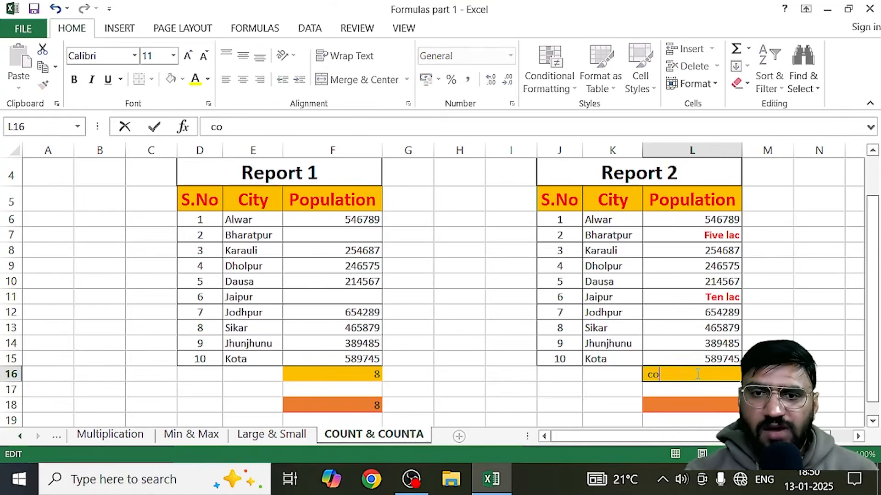
{"action": "type", "text": "c"}
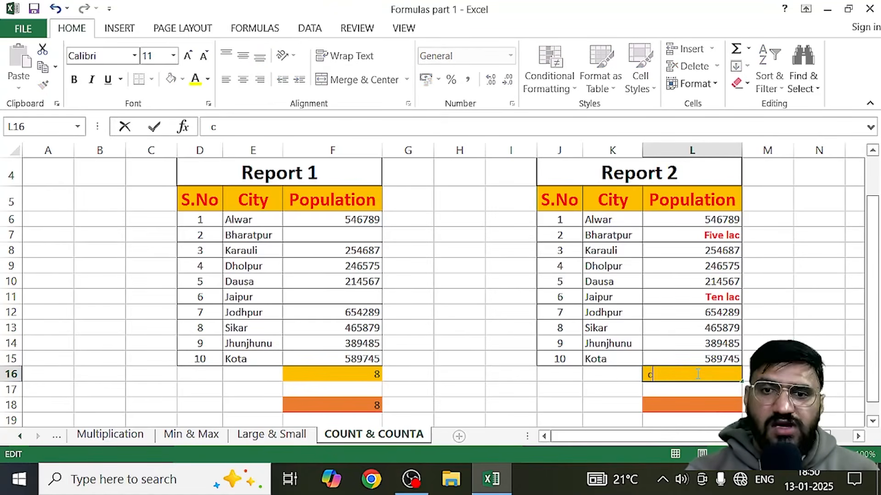
{"action": "key", "text": "BackSpace"}
{"action": "type", "text": "=counta"}
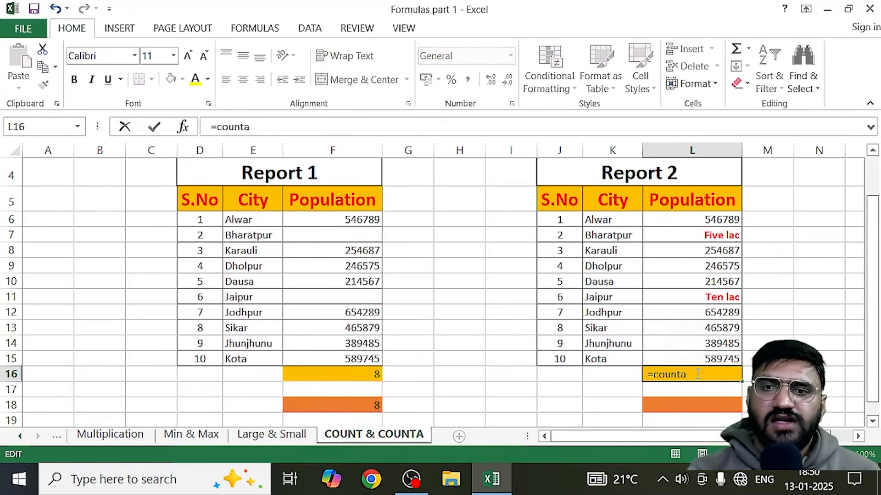
{"action": "key", "text": "Tab"}
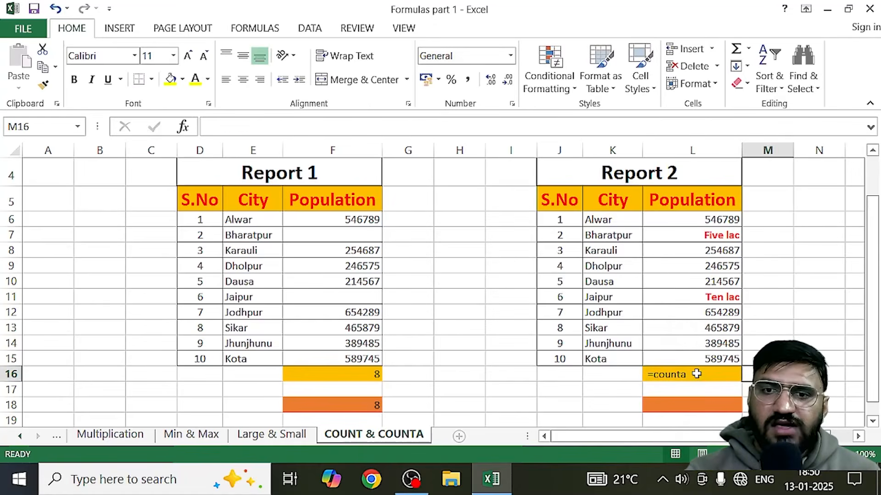
{"action": "key", "text": "BackSpace"}
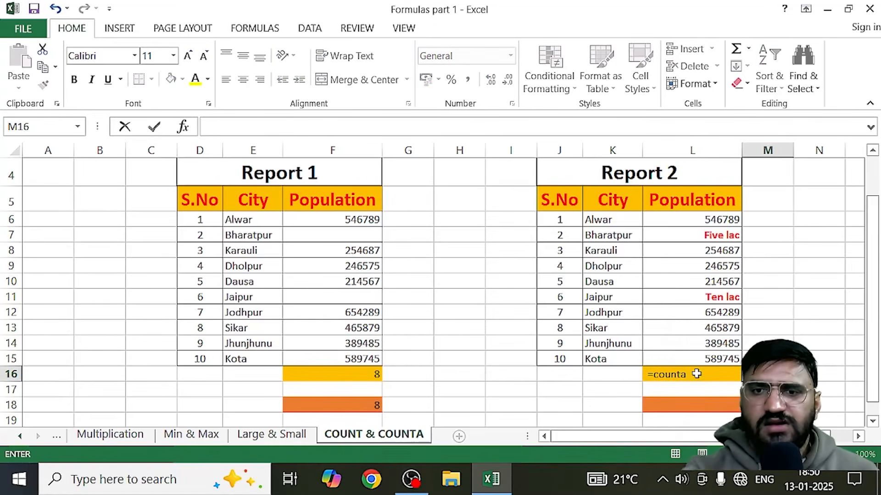
{"action": "left_click", "coordinate": [696, 374]}
{"action": "double_click", "coordinate": [716, 373]}
{"action": "key", "text": "BackSpace"}
{"action": "key", "text": "BackSpace"}
{"action": "key", "text": "BackSpace"}
{"action": "key", "text": "BackSpace"}
{"action": "key", "text": "BackSpace"}
{"action": "key", "text": "BackSpace"}
{"action": "key", "text": "BackSpace"}
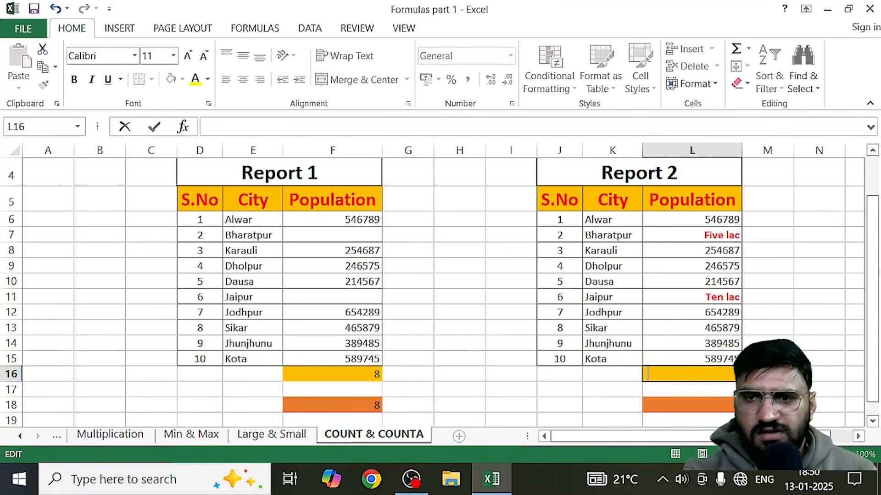
{"action": "left_click", "coordinate": [764, 374]}
{"action": "left_click", "coordinate": [727, 375]}
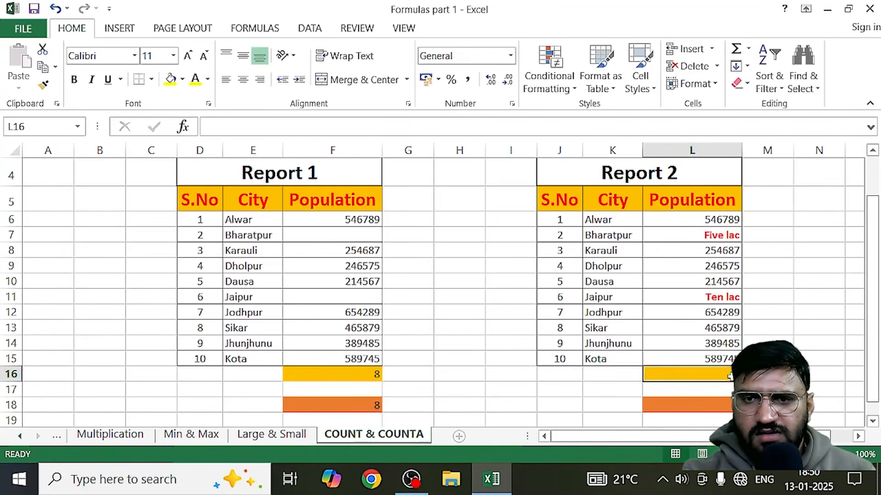
{"action": "double_click", "coordinate": [721, 376]}
{"action": "type", "text": "=Counta"}
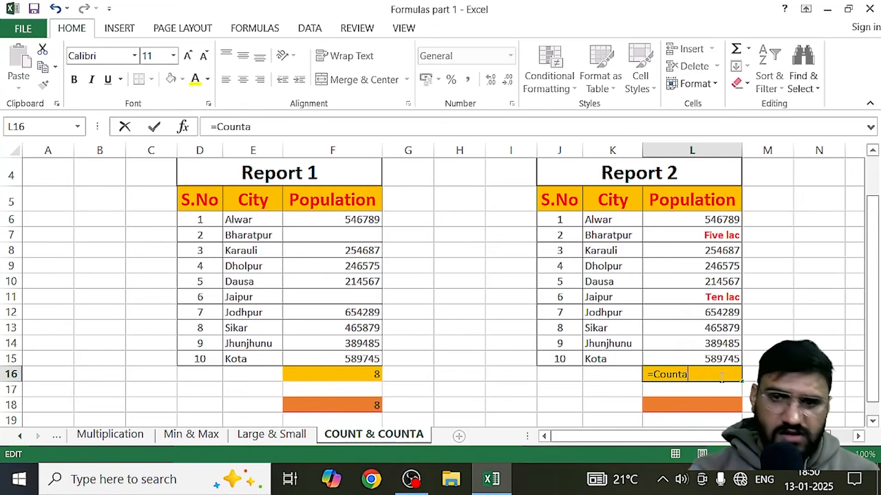
{"action": "key", "text": "Tab"}
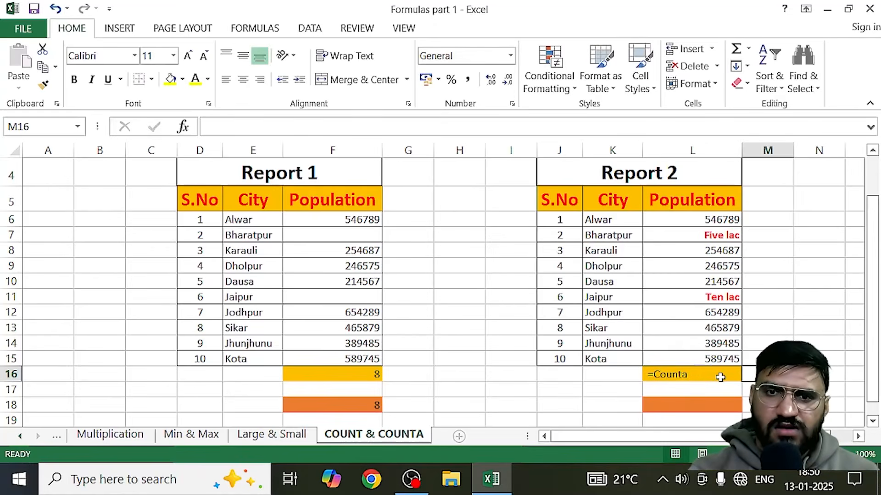
{"action": "left_click", "coordinate": [720, 377]}
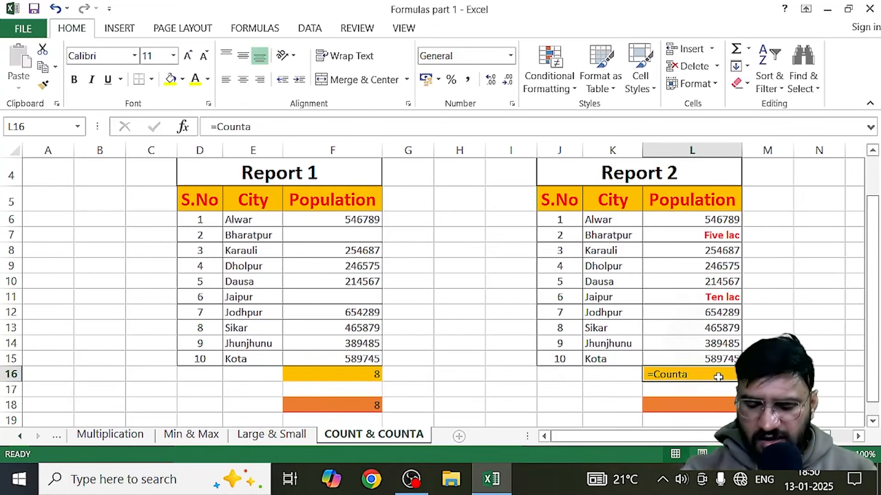
{"action": "key", "text": "BackSpace"}
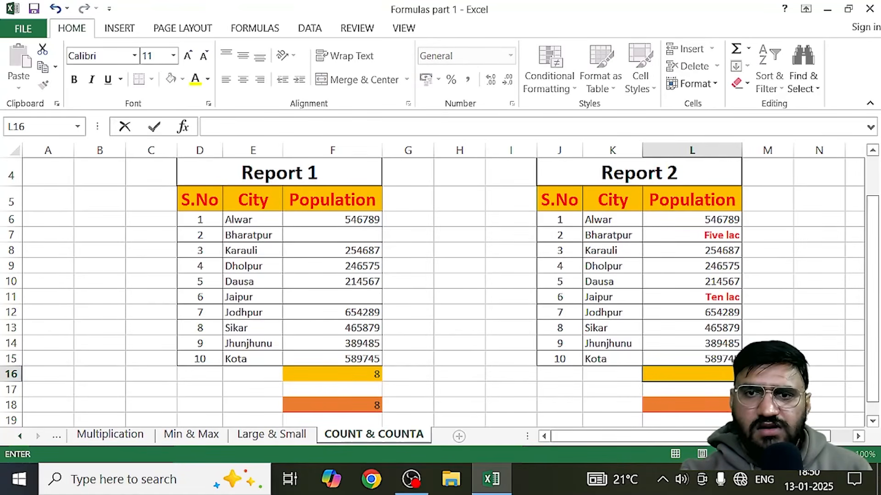
Enter =COUNTA(L6:L15) in orange cell L18 to count all non-empty population cells in Report 2, including the text entries.
{"action": "left_click", "coordinate": [707, 413]}
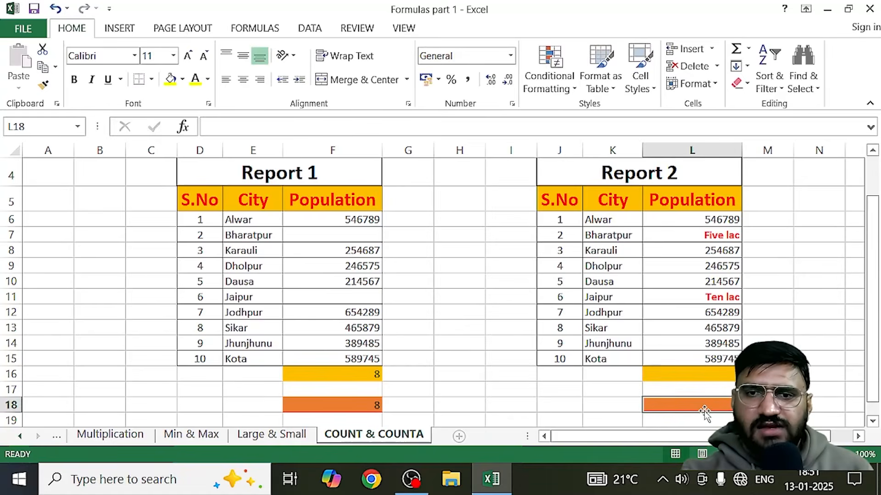
{"action": "double_click", "coordinate": [699, 405]}
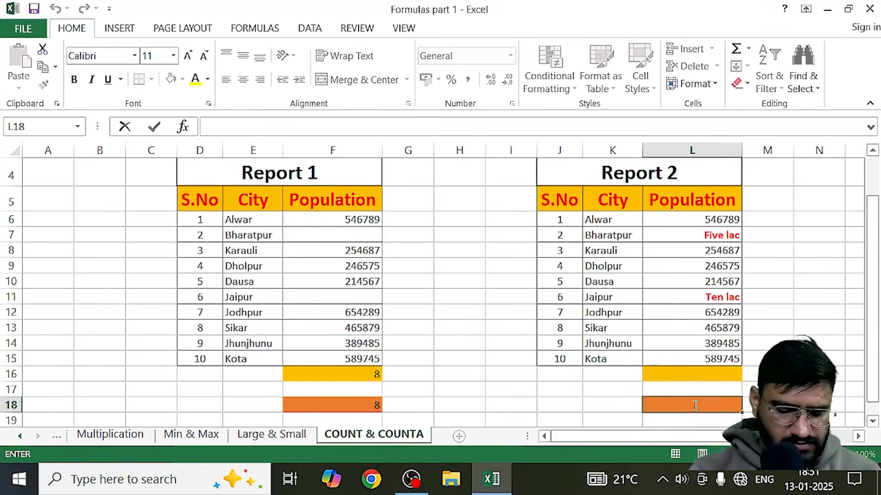
{"action": "type", "text": "c v"}
{"action": "key", "text": "BackSpace"}
{"action": "key", "text": "BackSpace"}
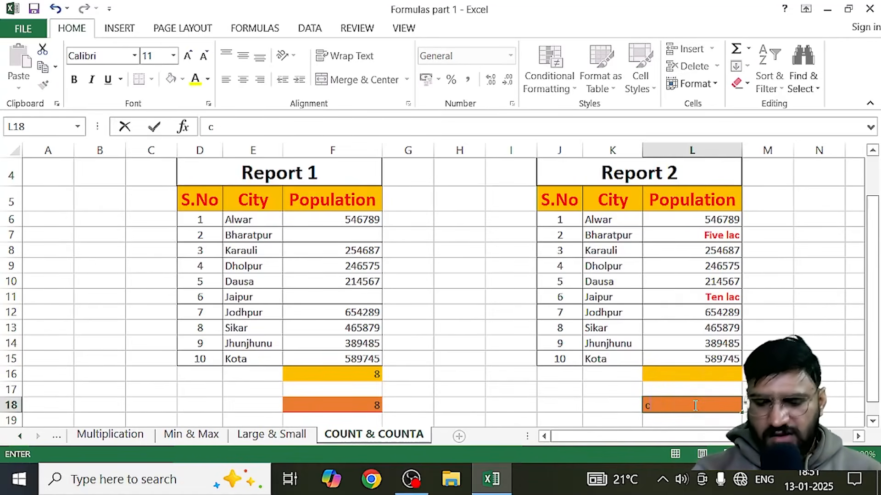
{"action": "key", "text": "BackSpace"}
{"action": "type", "text": "="}
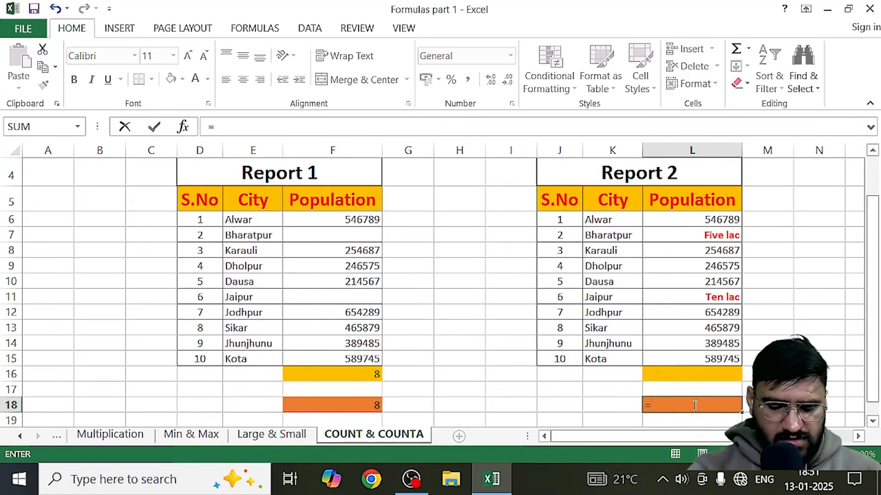
{"action": "type", "text": "cpi"}
{"action": "key", "text": "BackSpace"}
{"action": "key", "text": "BackSpace"}
{"action": "type", "text": "p"}
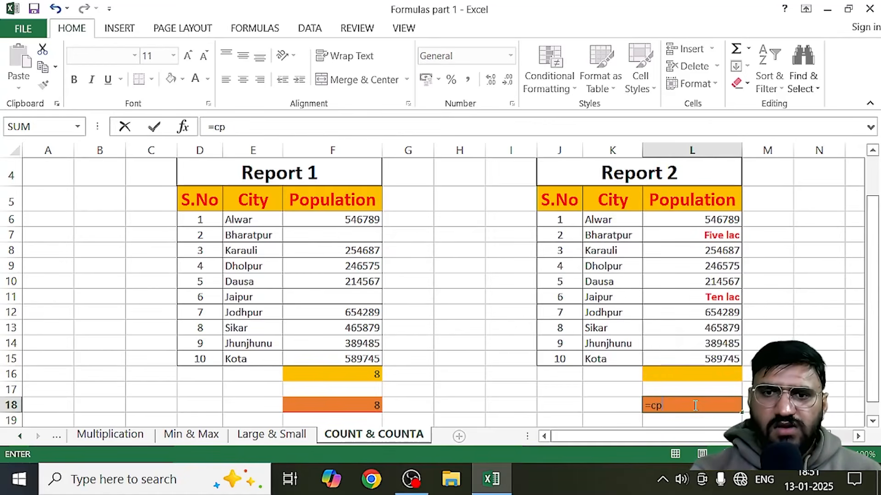
{"action": "key", "text": "BackSpace"}
{"action": "key", "text": "BackSpace"}
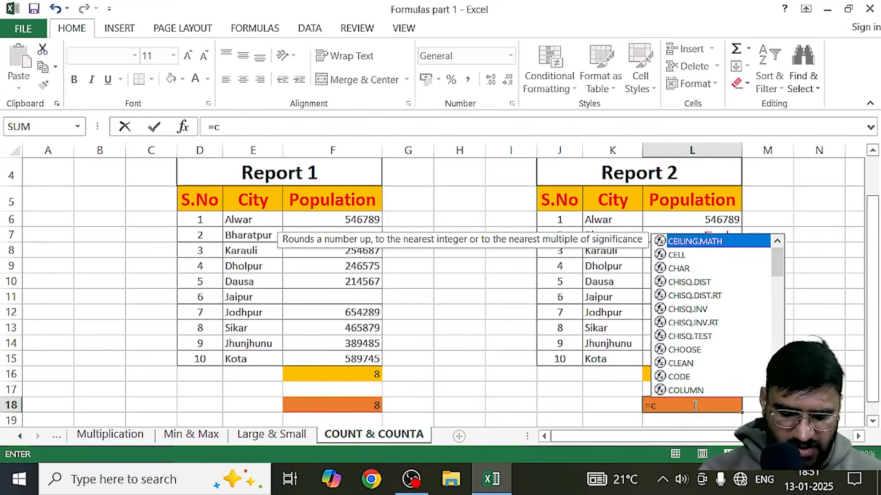
{"action": "type", "text": "oun"}
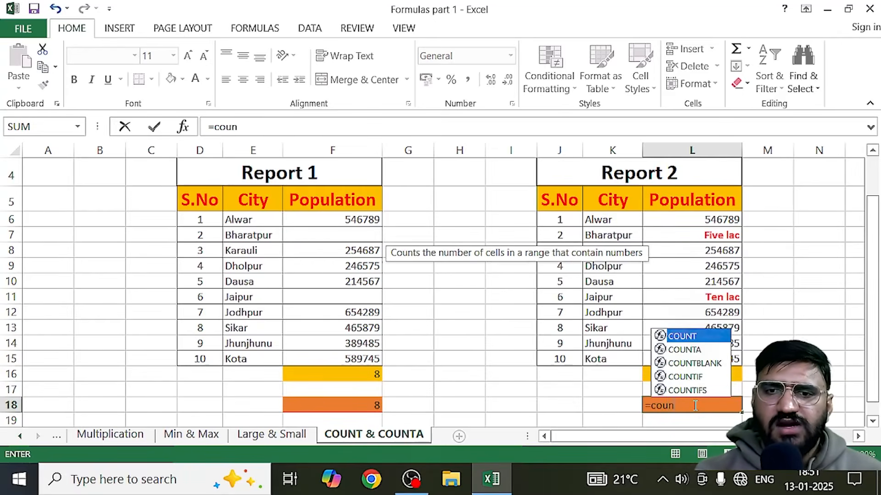
{"action": "type", "text": "ta"}
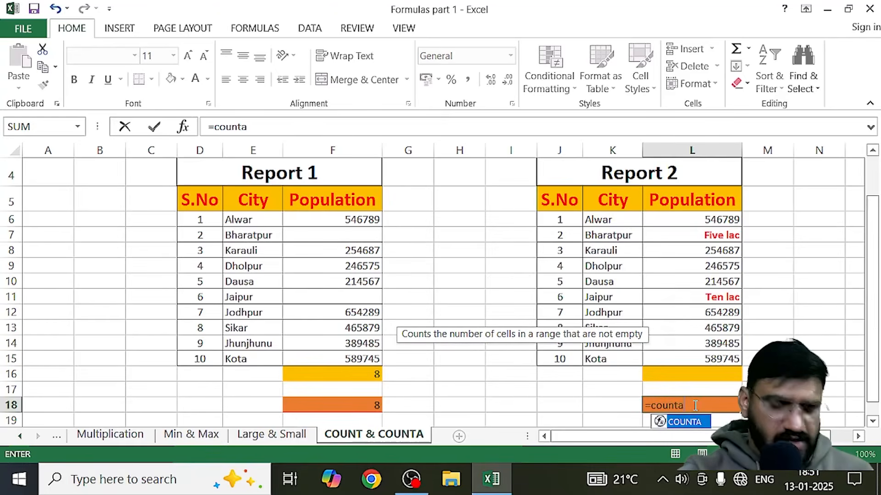
{"action": "key", "text": "Tab"}
{"action": "left_click_drag", "start_coordinate": [692, 220], "coordinate": [689, 358]}
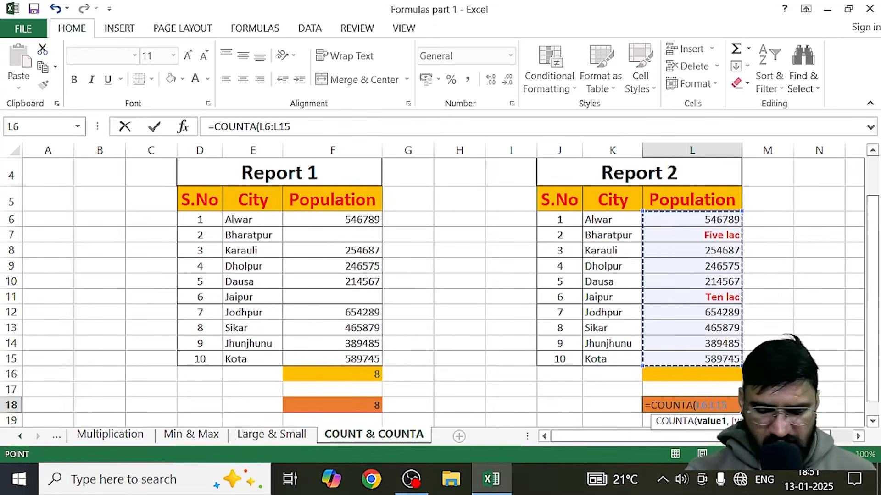
{"action": "type", "text": ")"}
{"action": "key", "text": "Return"}
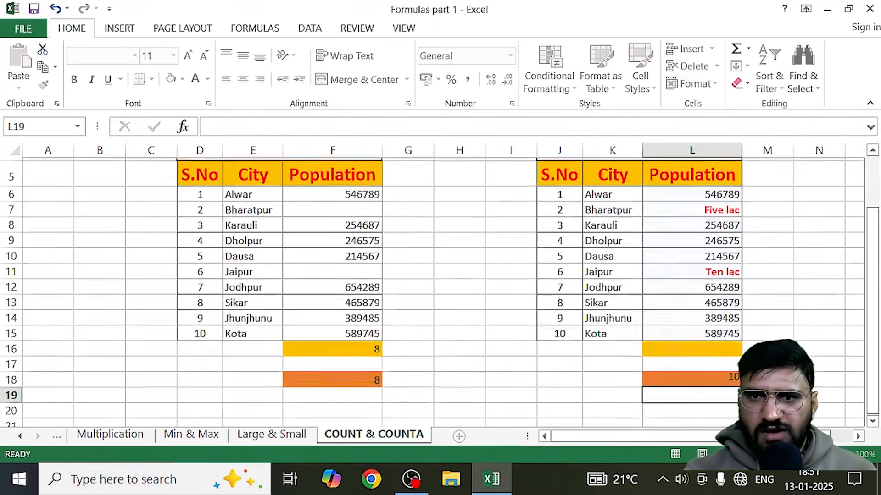
{"action": "left_click", "coordinate": [718, 379]}
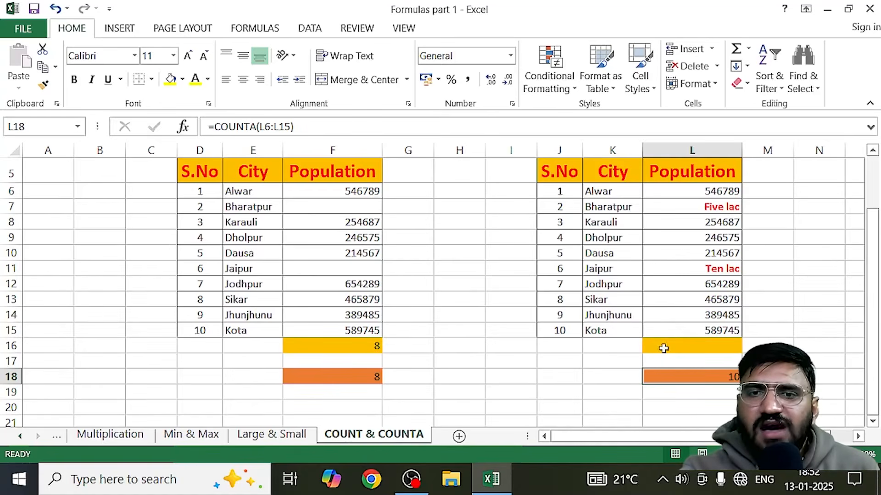
Enter =COUNT(L6:L15) in cell L19 to count only Report 2's numeric population cells, and compare it with the COUNTA formula above.
{"action": "left_click", "coordinate": [666, 346]}
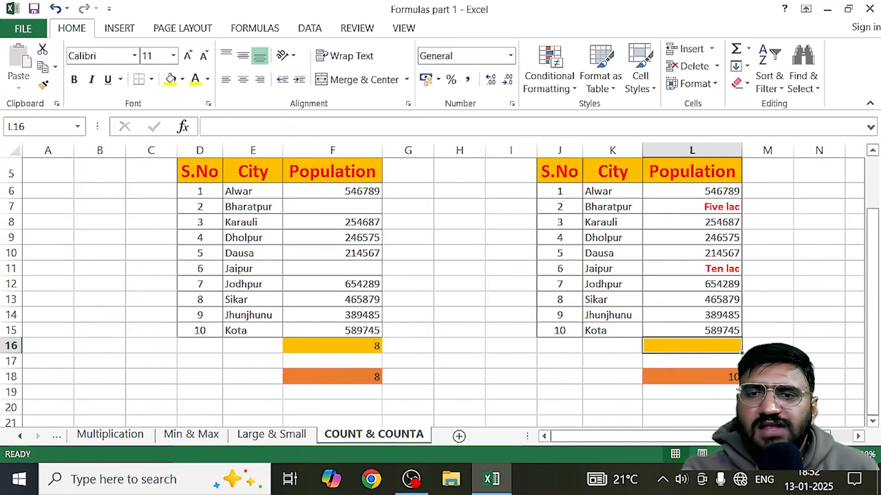
{"action": "left_click", "coordinate": [678, 394]}
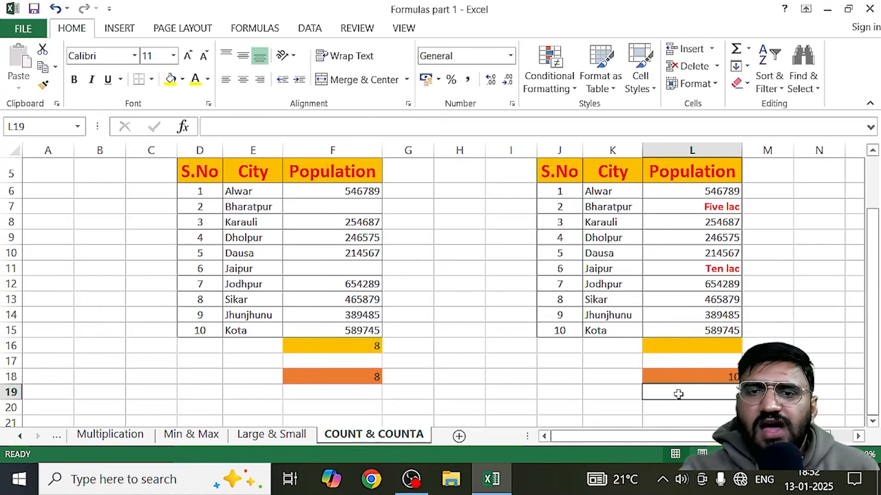
{"action": "double_click", "coordinate": [688, 391]}
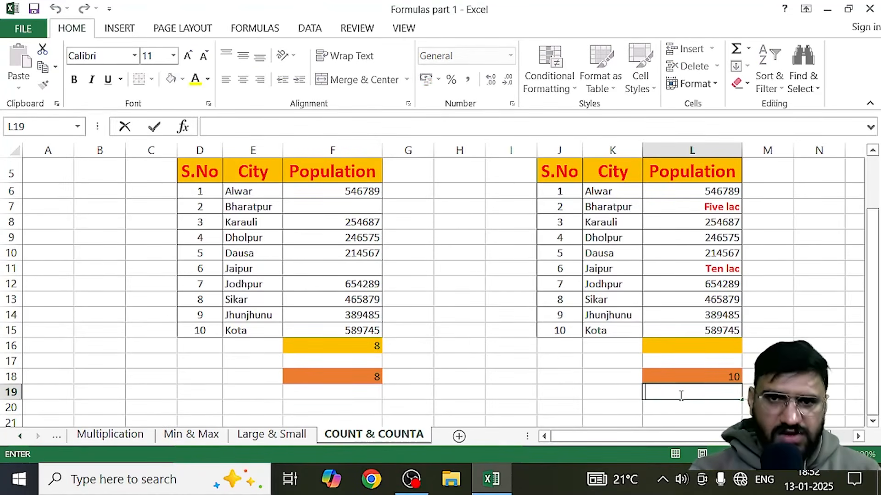
{"action": "type", "text": "c"}
{"action": "key", "text": "BackSpace"}
{"action": "type", "text": "=counta"}
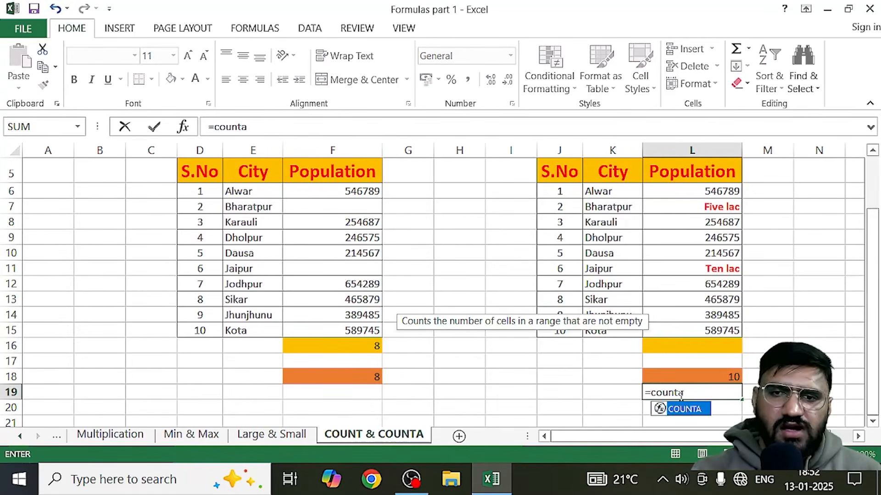
{"action": "key", "text": "BackSpace"}
{"action": "key", "text": "Tab"}
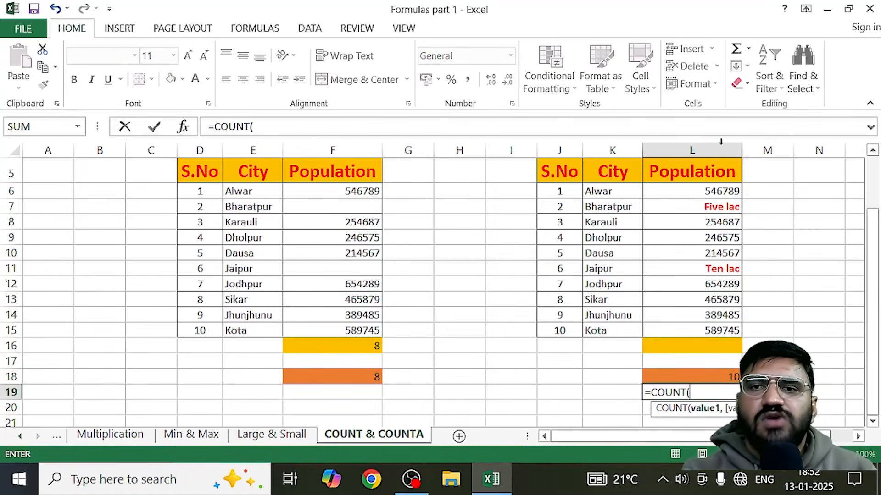
{"action": "left_click_drag", "start_coordinate": [700, 194], "coordinate": [691, 328]}
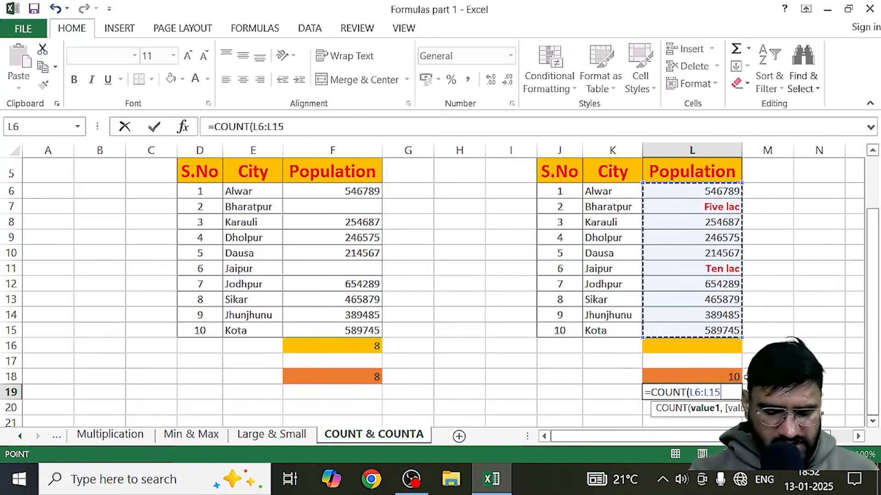
{"action": "type", "text": ")"}
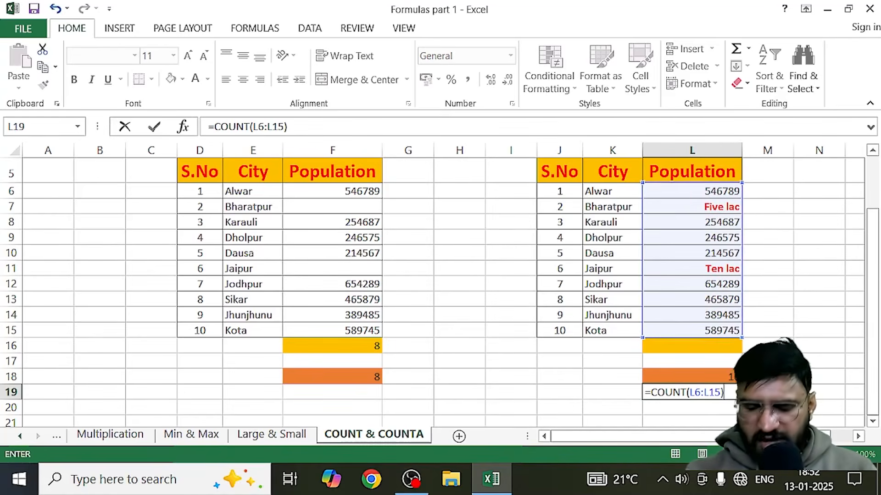
{"action": "key", "text": "Return"}
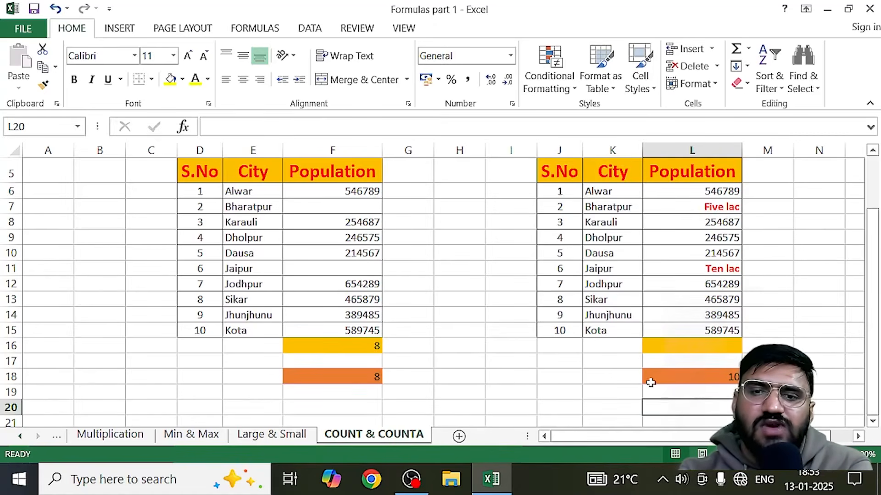
{"action": "left_click", "coordinate": [693, 393]}
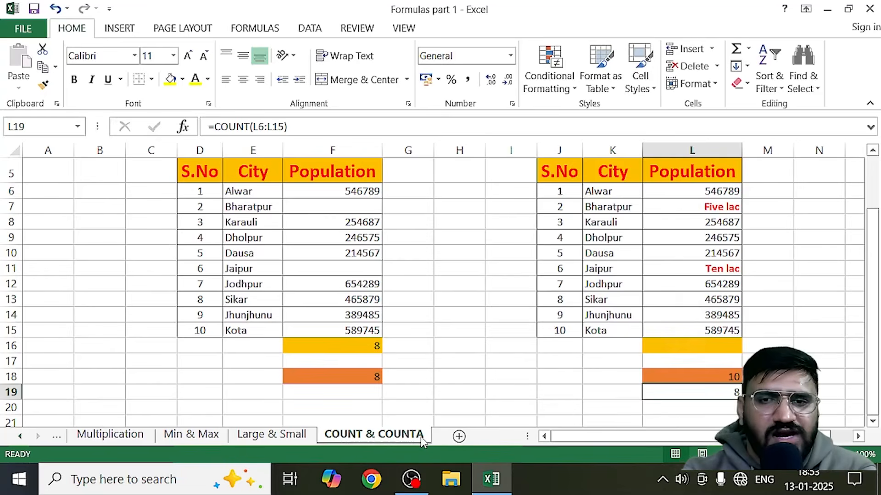
{"action": "scroll", "coordinate": [663, 303], "scroll_direction": "up", "scroll_amount": 2}
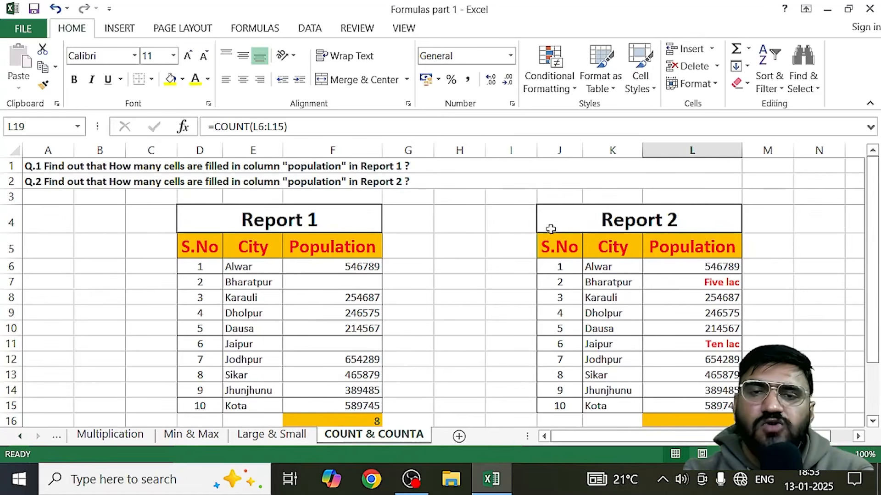
Compare the COUNT and COUNTA results of both reports, and glance back at the Large & Small and Min & Max sheets.
{"action": "scroll", "coordinate": [672, 253], "scroll_direction": "down", "scroll_amount": 2}
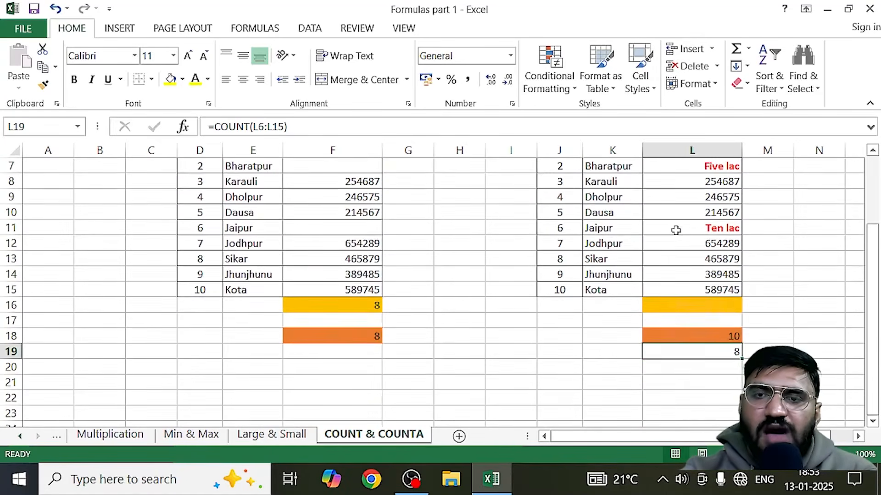
{"action": "scroll", "coordinate": [676, 230], "scroll_direction": "up", "scroll_amount": 1}
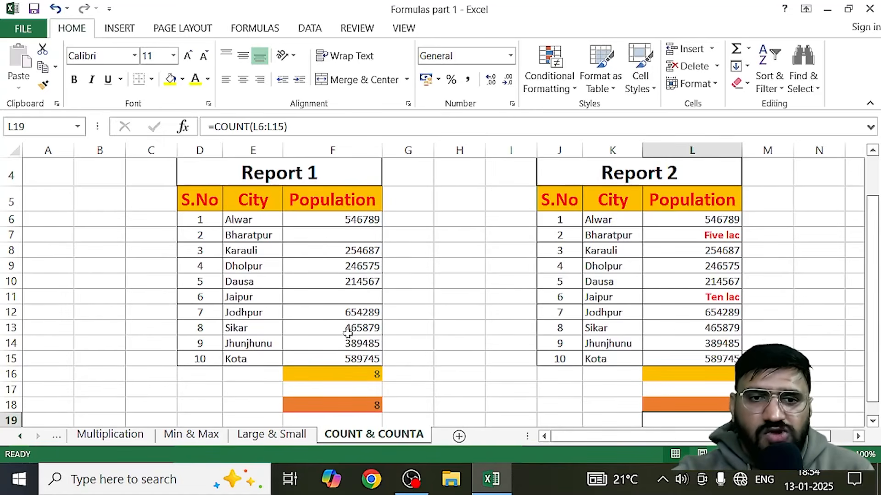
{"action": "left_click", "coordinate": [281, 438]}
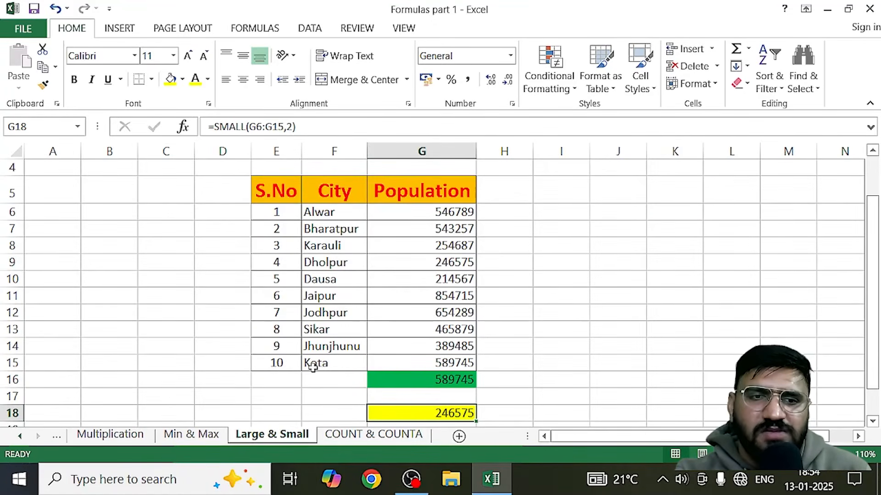
{"action": "left_click", "coordinate": [218, 435]}
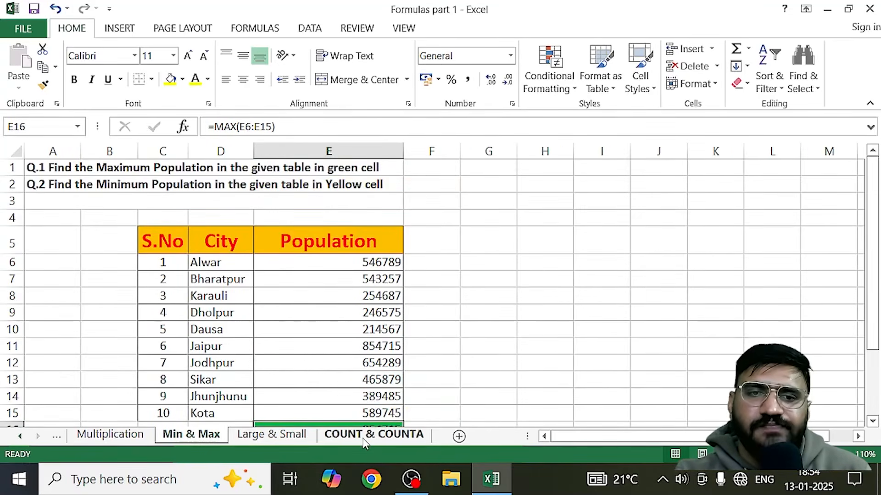
{"action": "left_click", "coordinate": [367, 435]}
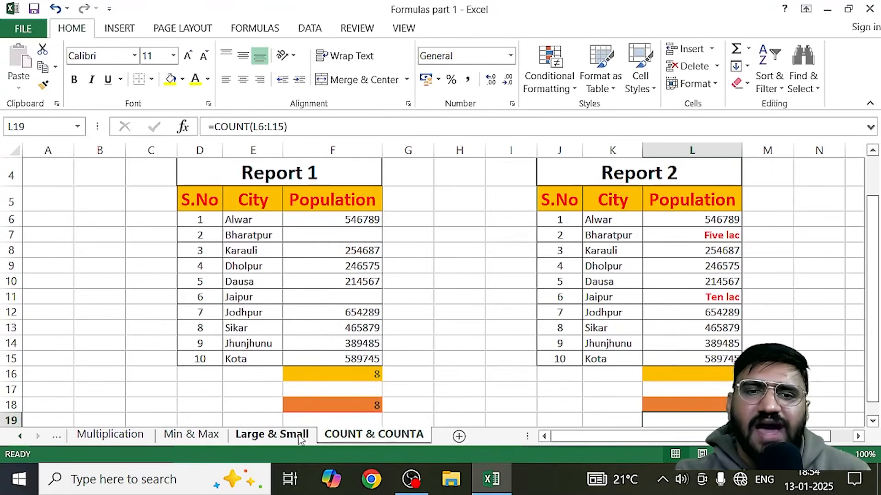
Go back through the workbook's earlier sheets to the Operator sheet and review its completed Student Record table.
{"action": "left_click", "coordinate": [271, 435]}
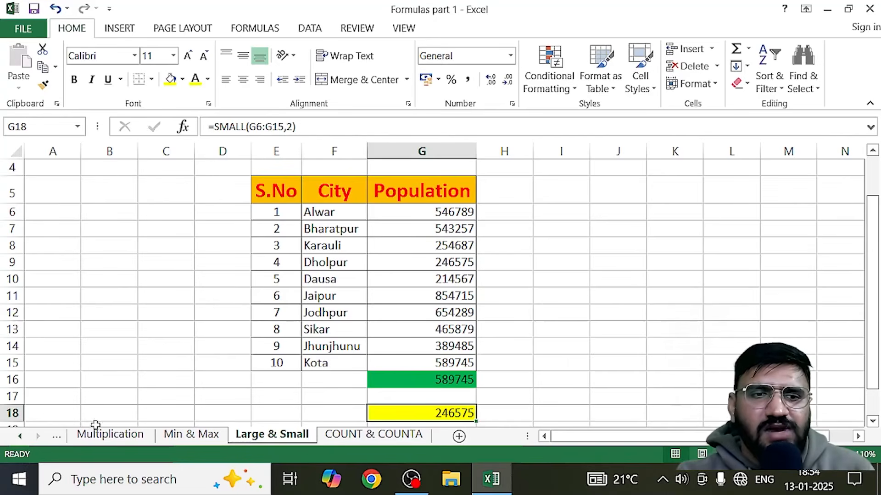
{"action": "left_click", "coordinate": [20, 437]}
{"action": "left_click", "coordinate": [20, 437]}
{"action": "left_click", "coordinate": [85, 436]}
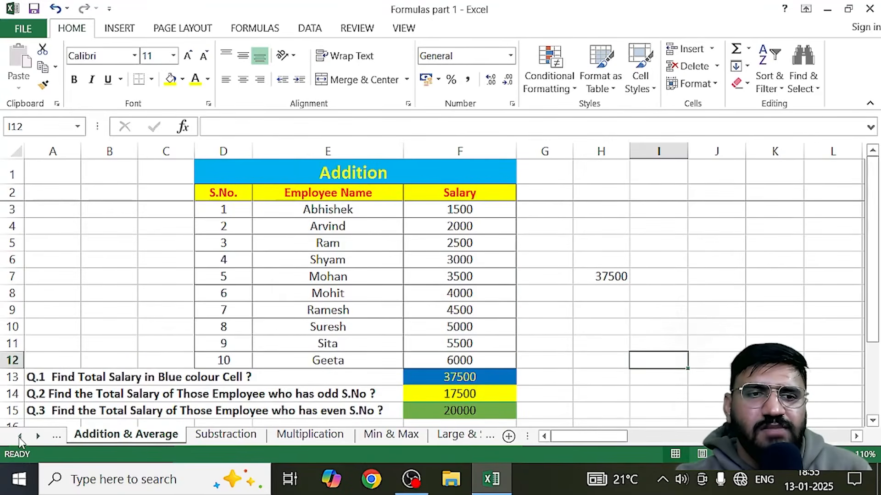
{"action": "left_click", "coordinate": [20, 437]}
{"action": "left_click", "coordinate": [97, 439]}
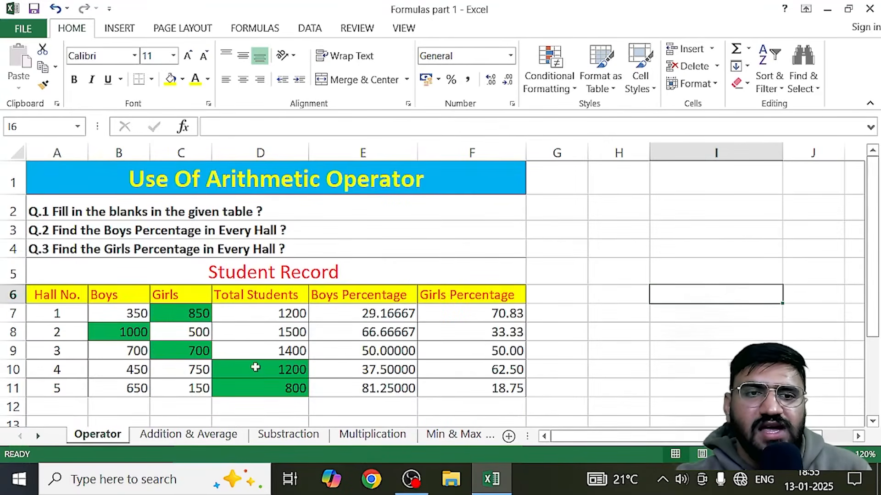
Review the solved exercises sheet by sheet, from Addition & Average through Substraction, Multiplication and Min & Max to Large & Small.
{"action": "left_click", "coordinate": [162, 435]}
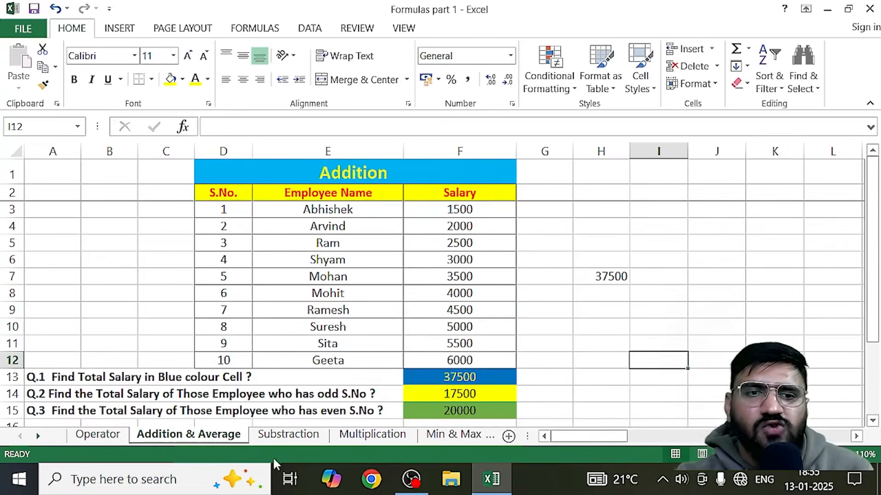
{"action": "left_click", "coordinate": [286, 439]}
{"action": "left_click", "coordinate": [360, 436]}
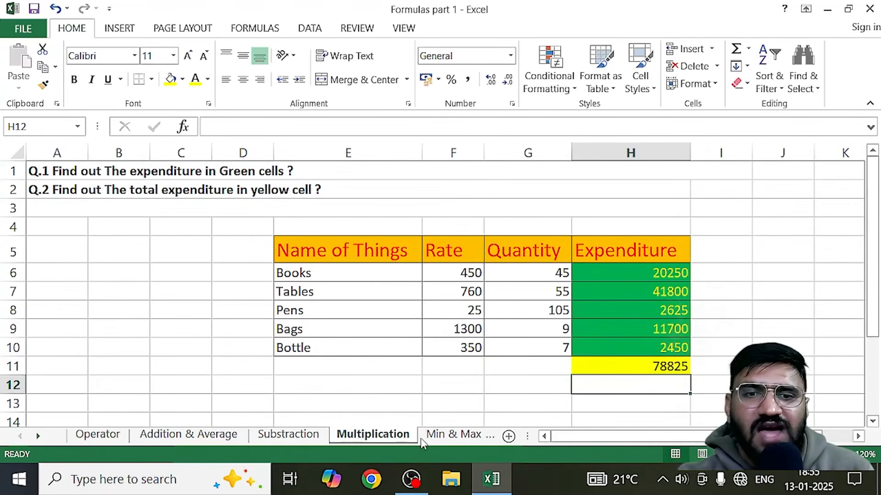
{"action": "left_click", "coordinate": [454, 439]}
{"action": "left_click", "coordinate": [472, 438]}
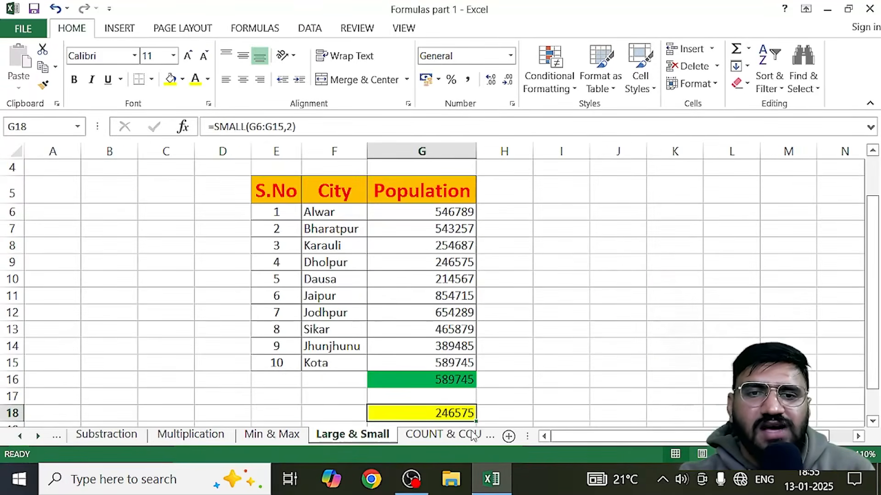